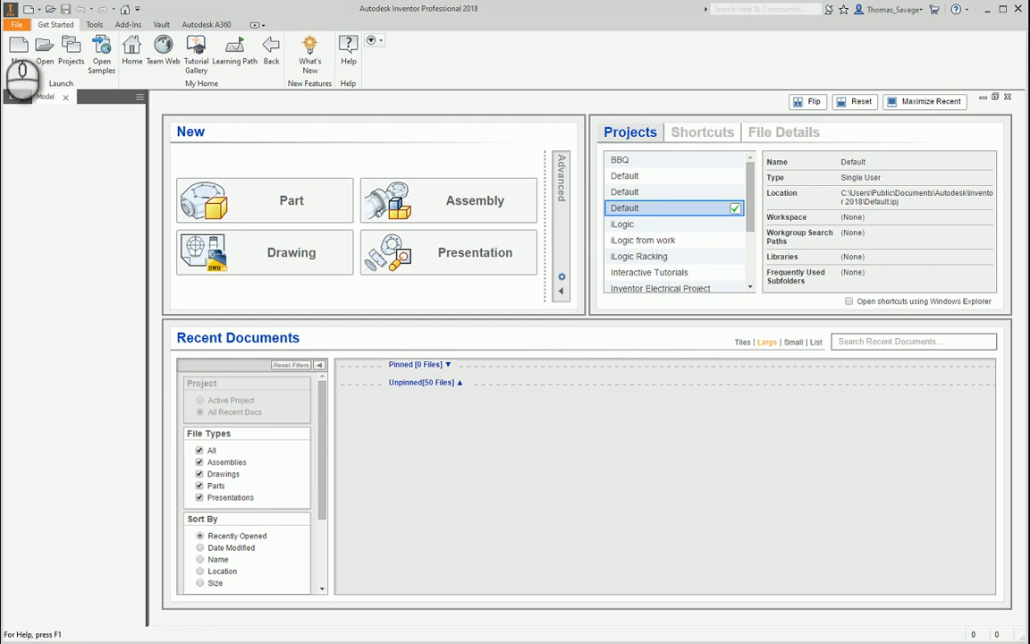
Create a new part from the Standard (mm) template and start a 2D sketch on the XY plane
{"action": "left_click", "coordinate": [20, 49]}
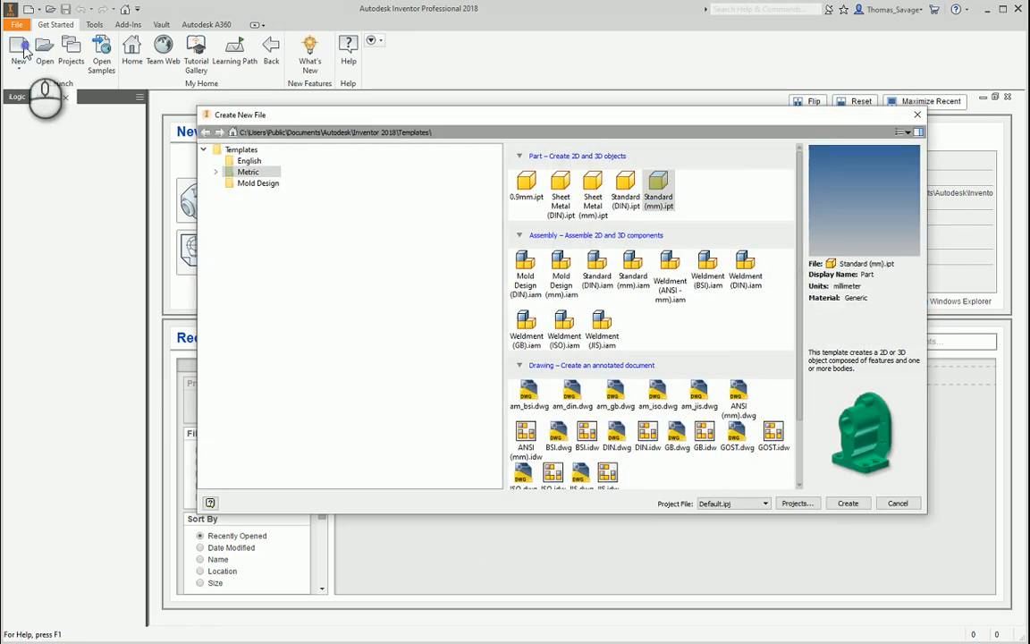
{"action": "left_click", "coordinate": [848, 505]}
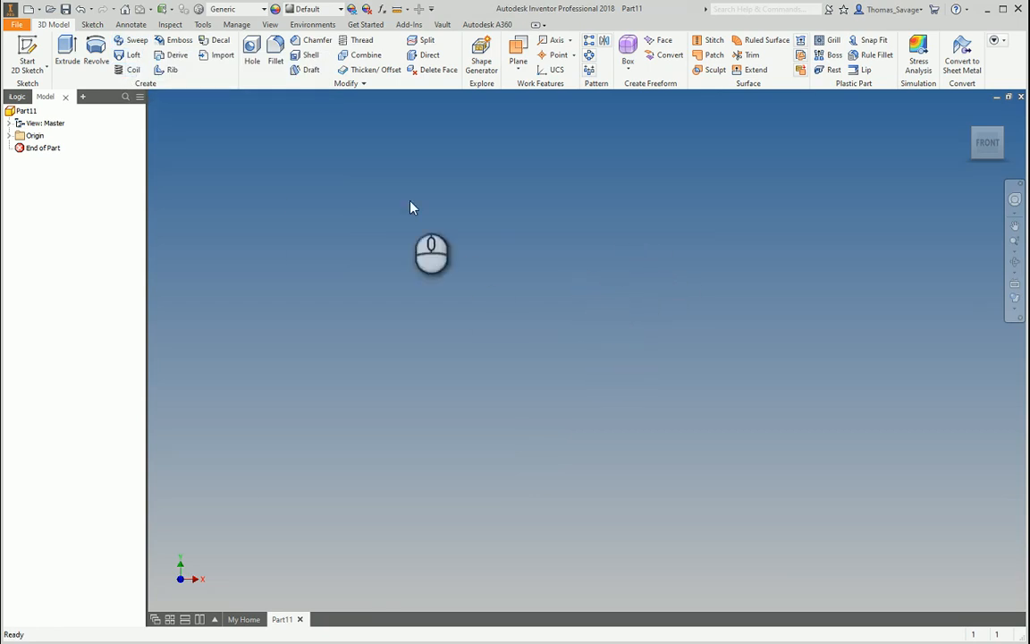
{"action": "left_click", "coordinate": [33, 50]}
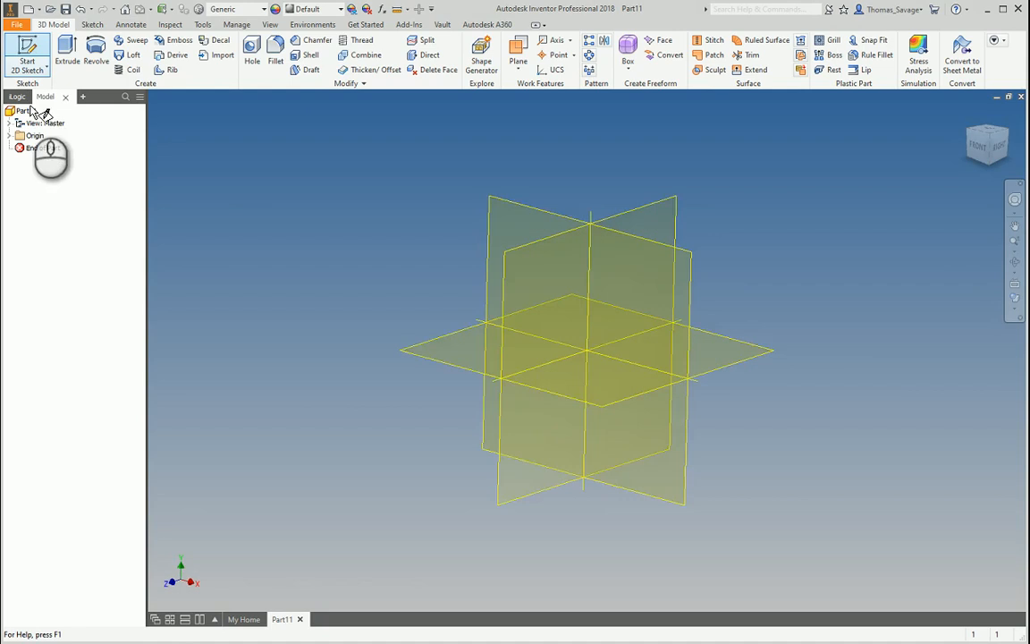
{"action": "left_click", "coordinate": [492, 170]}
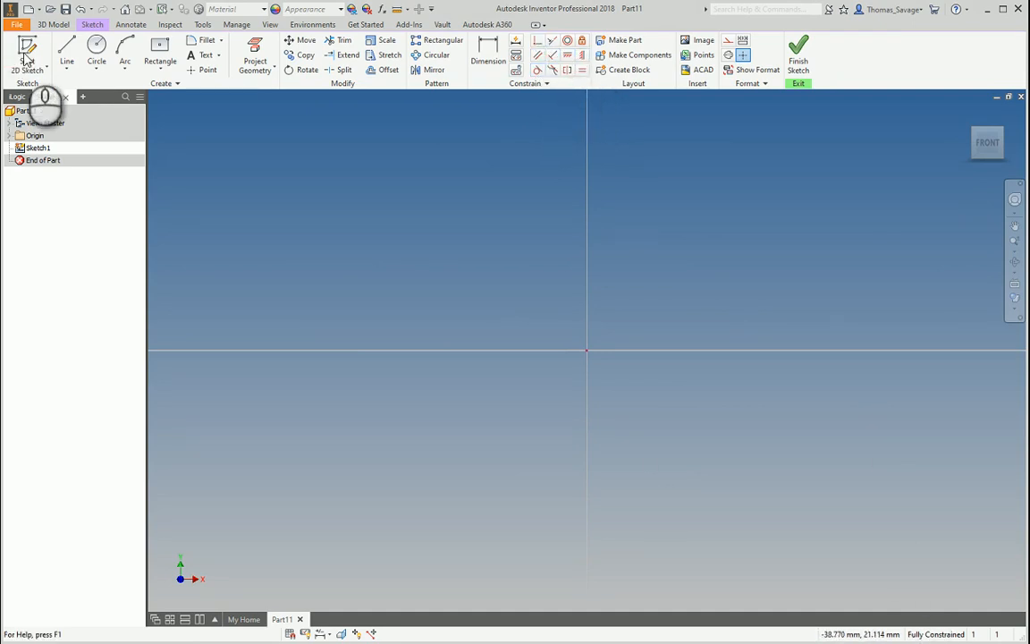
Draw a vertical line about 13 mm long, running upward from the sketch origin
{"action": "left_click", "coordinate": [67, 49]}
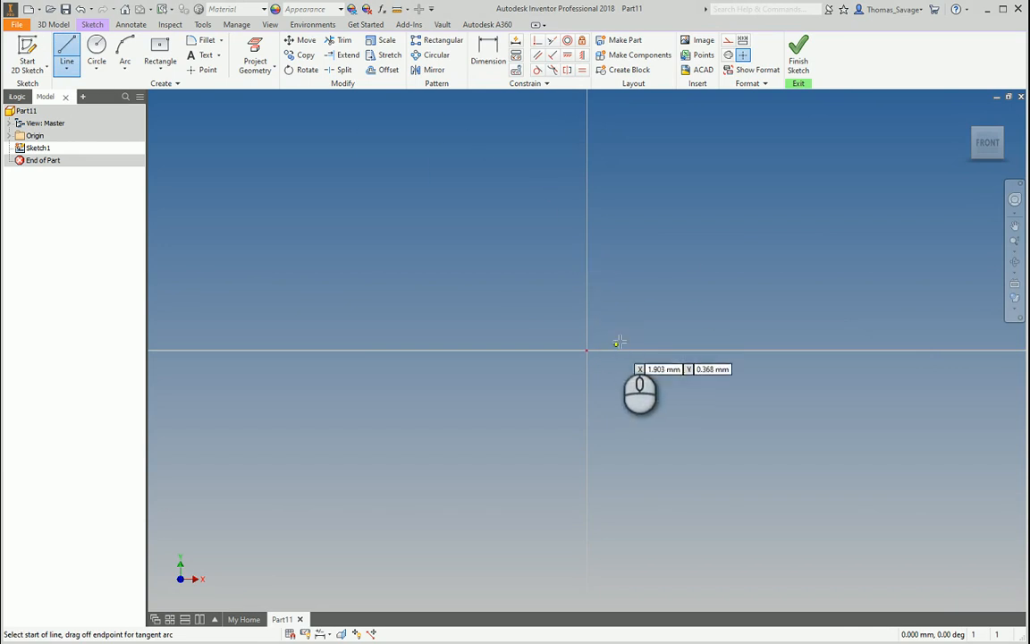
{"action": "mouse_move", "coordinate": [619, 313]}
{"action": "middle_mouse_down"}
{"action": "mouse_move", "coordinate": [485, 350]}
{"action": "mouse_move", "coordinate": [593, 281]}
{"action": "middle_mouse_up"}
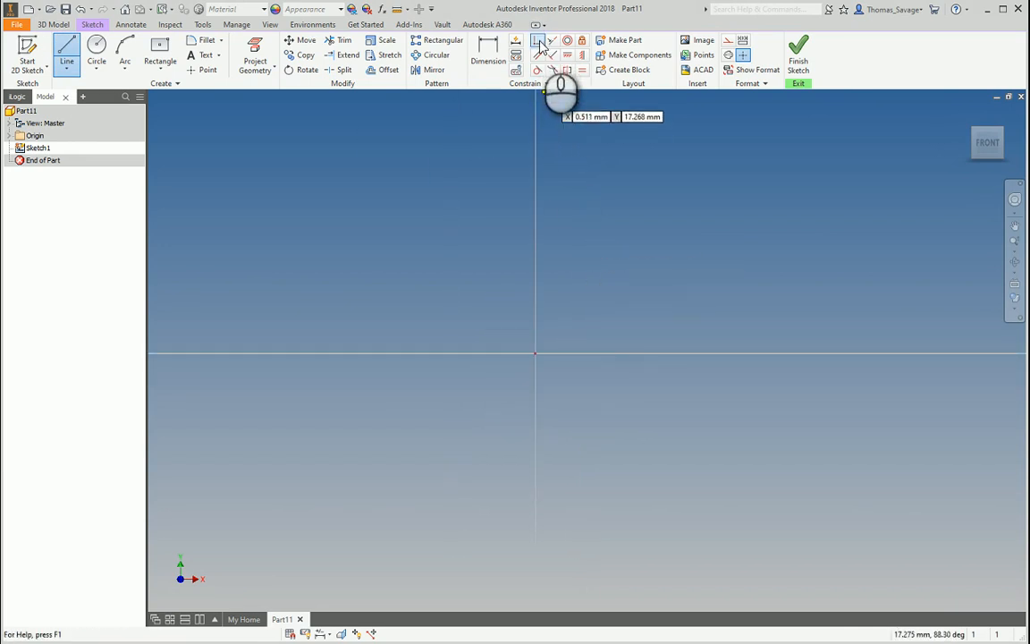
{"action": "left_click", "coordinate": [537, 351]}
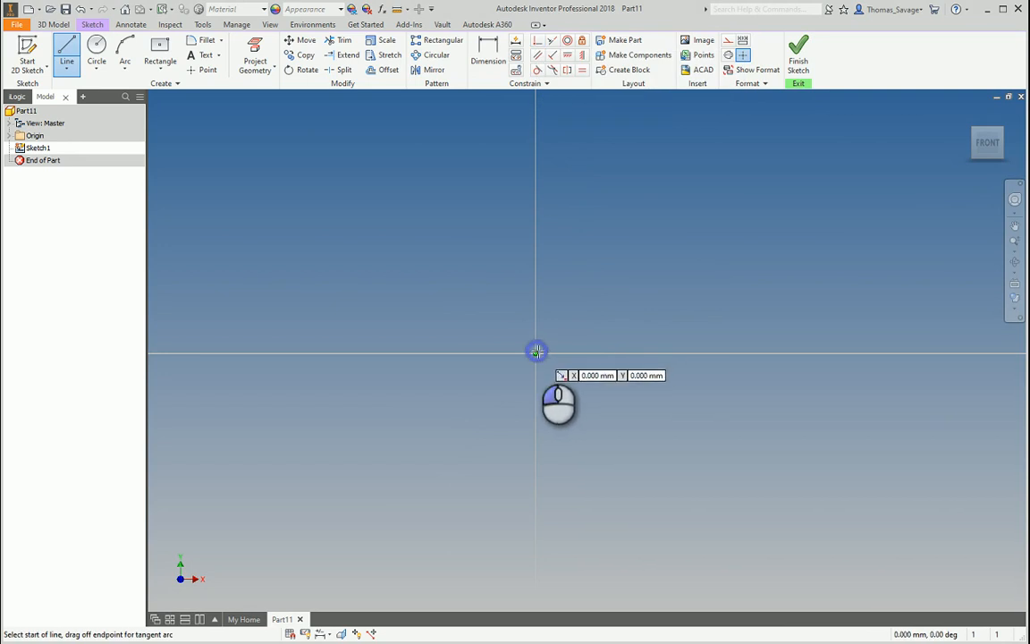
{"action": "left_click", "coordinate": [535, 169]}
Dimension the vertical line's length at 20 mm
{"action": "left_click", "coordinate": [489, 54]}
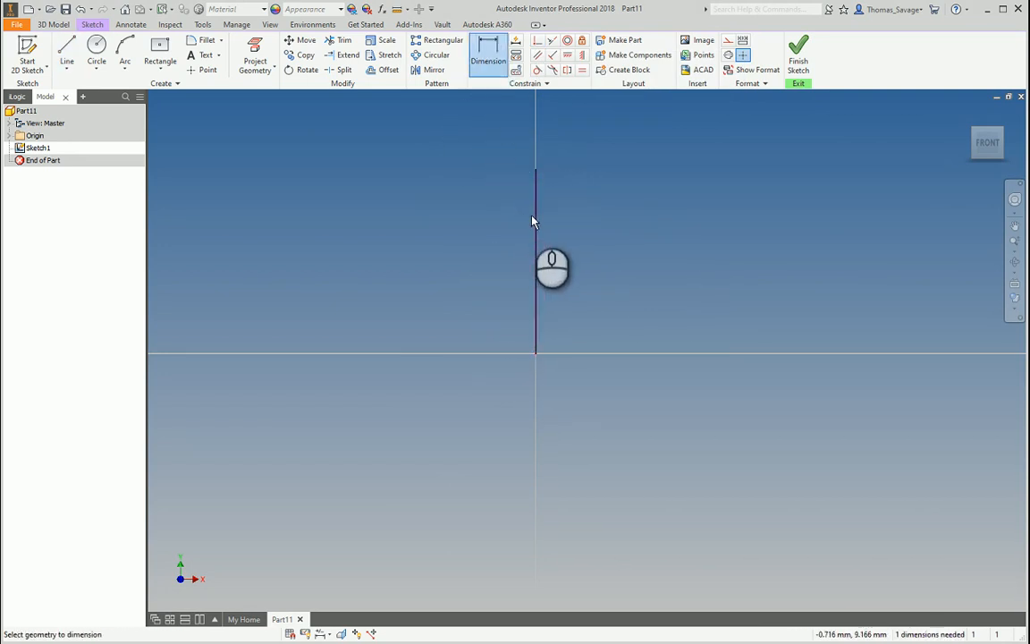
{"action": "left_click", "coordinate": [535, 224]}
{"action": "left_click", "coordinate": [492, 229]}
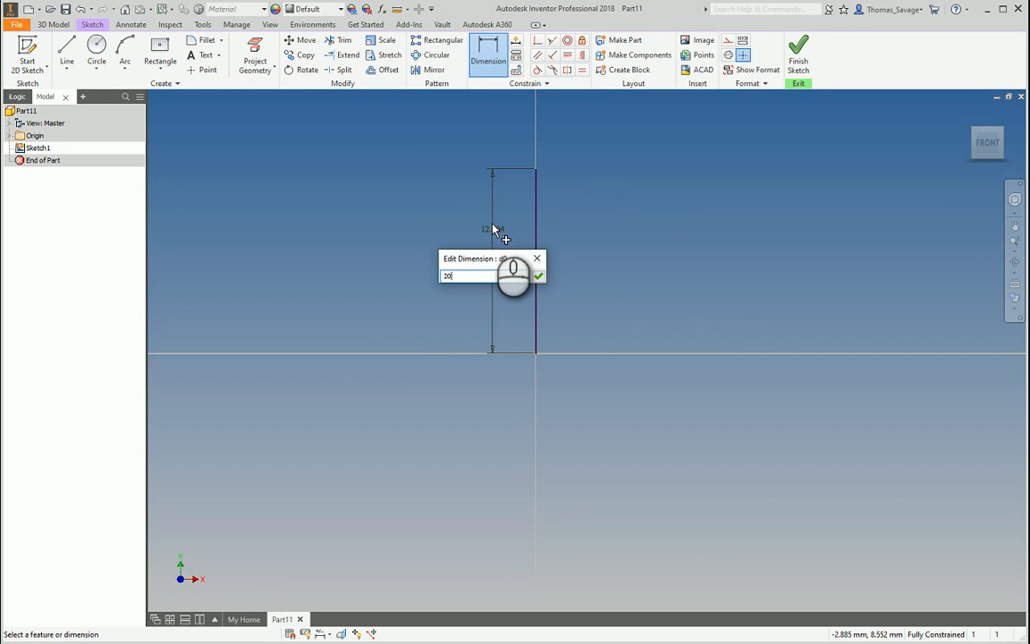
{"action": "key", "text": "Return"}
{"action": "scroll", "coordinate": [492, 230], "scroll_direction": "down", "scroll_amount": 5}
{"action": "middle_click_drag", "start_coordinate": [513, 211], "coordinate": [467, 298]}
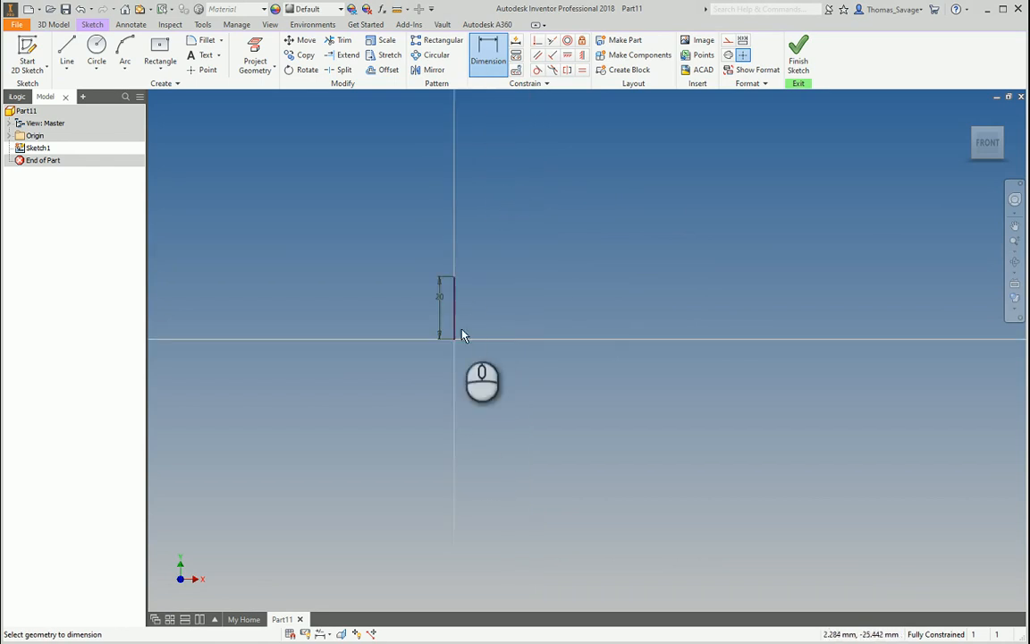
{"action": "key", "text": "Escape"}
{"action": "left_click", "coordinate": [537, 41]}
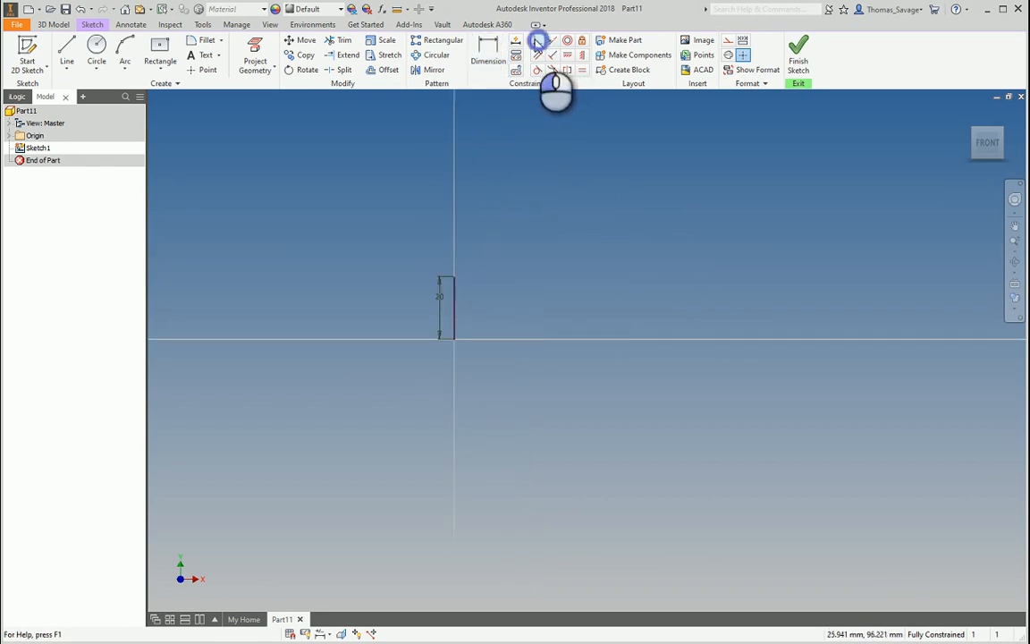
{"action": "scroll", "coordinate": [476, 304], "scroll_direction": "down", "scroll_amount": 3}
{"action": "key", "text": "Escape"}
Draw a horizontal line to the right from the vertical line's upper endpoint and dimension it at 20 mm
{"action": "left_click", "coordinate": [70, 51]}
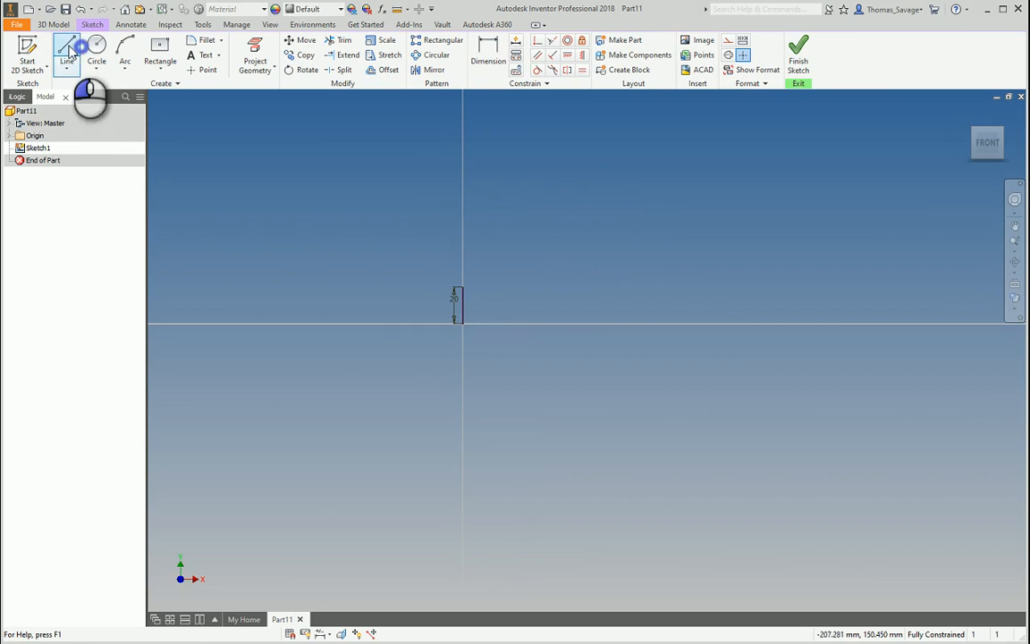
{"action": "scroll", "coordinate": [483, 300], "scroll_direction": "up", "scroll_amount": 3}
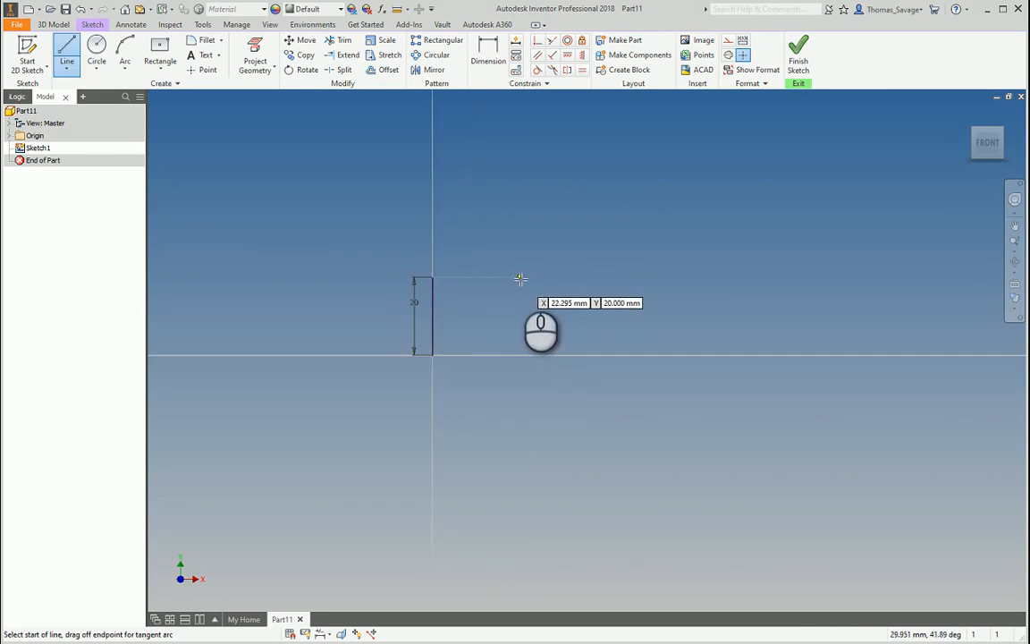
{"action": "left_click", "coordinate": [432, 278]}
{"action": "left_click", "coordinate": [505, 280]}
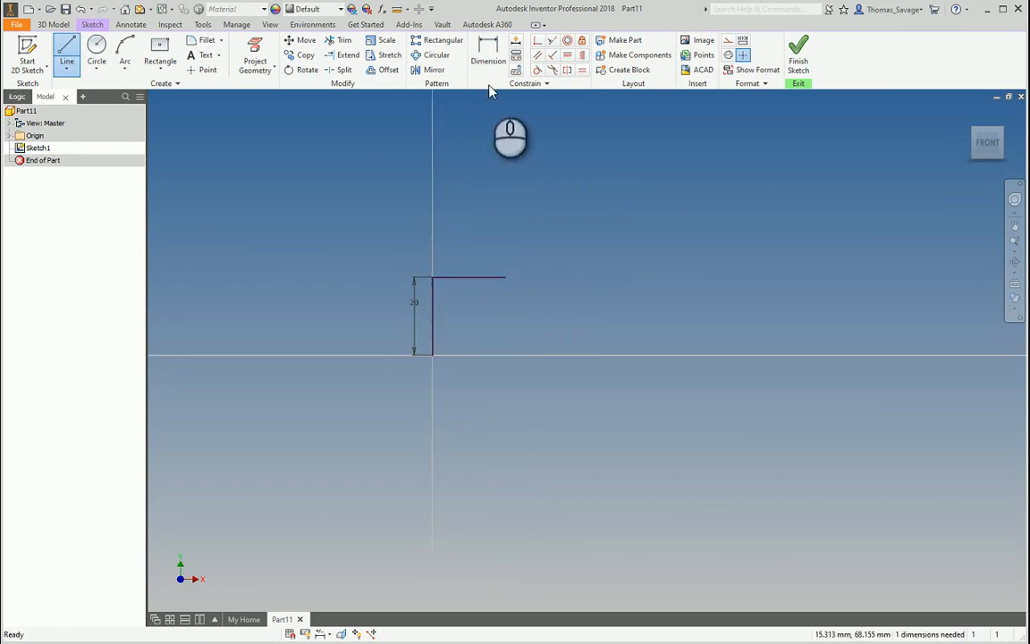
{"action": "left_click", "coordinate": [489, 55]}
{"action": "left_click", "coordinate": [468, 278]}
{"action": "left_click", "coordinate": [480, 257]}
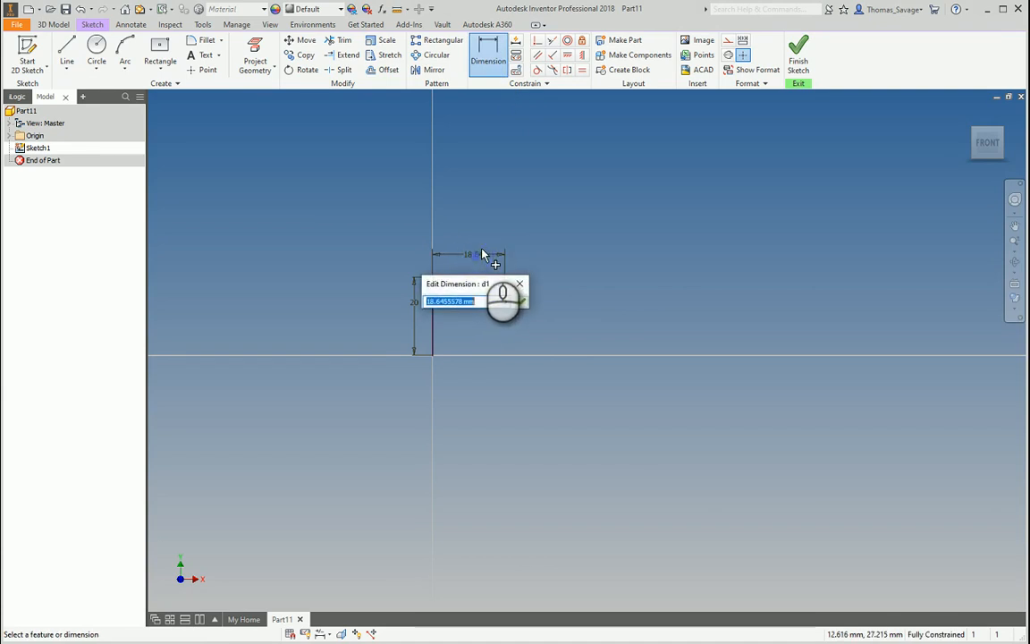
{"action": "key", "text": "Return"}
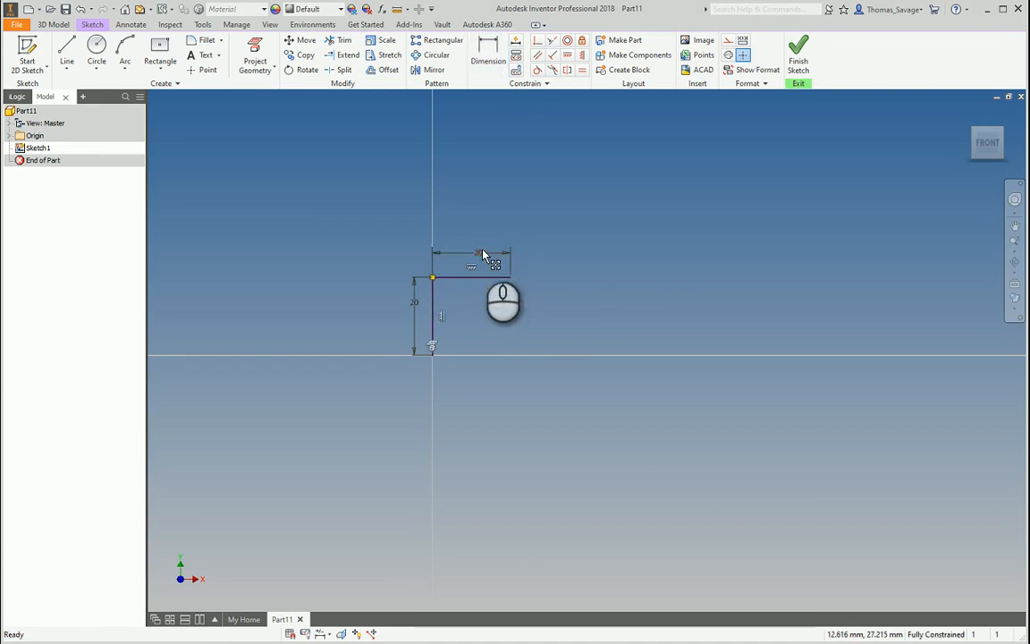
Delete the horizontal line together with its dimension, keeping the vertical line
{"action": "scroll", "coordinate": [460, 301], "scroll_direction": "up", "scroll_amount": 5}
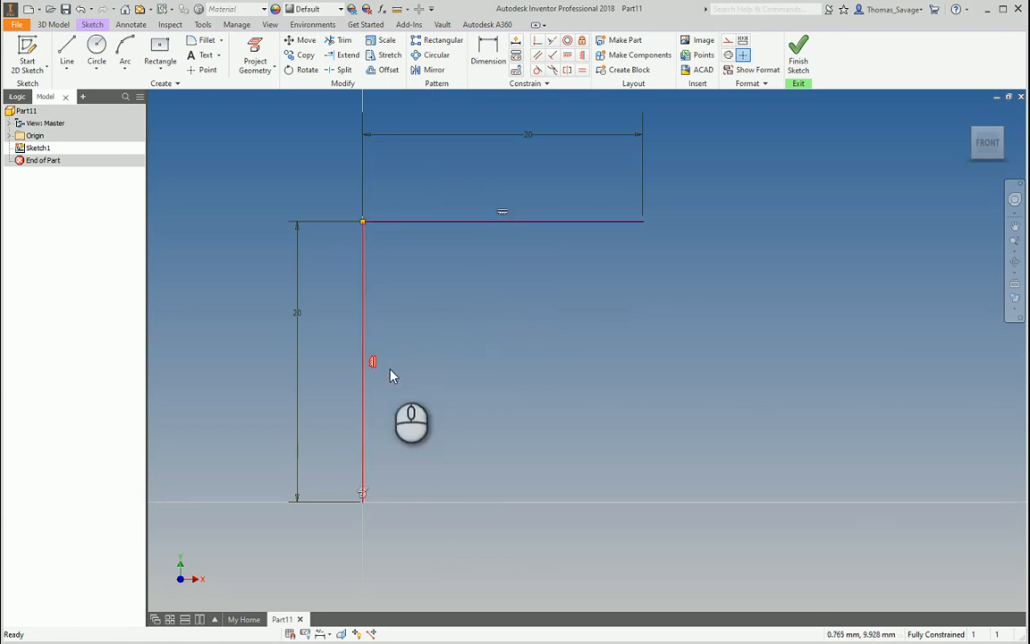
{"action": "scroll", "coordinate": [425, 384], "scroll_direction": "down", "scroll_amount": 2}
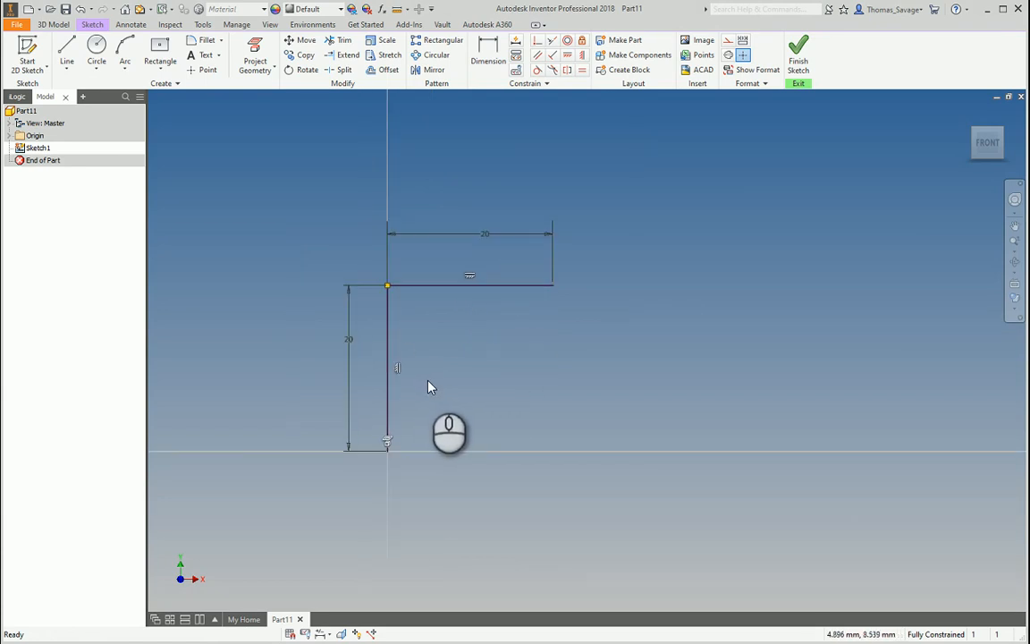
{"action": "left_click_drag", "start_coordinate": [517, 317], "coordinate": [467, 242]}
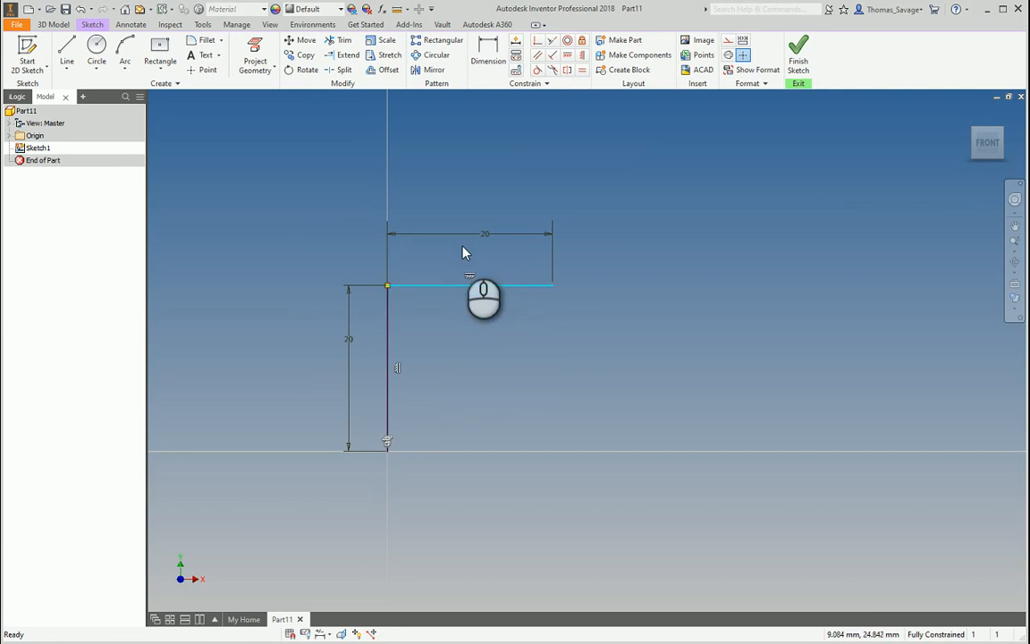
{"action": "key", "text": "Delete"}
Draw a separate 20 mm horizontal line to the right of the vertical line, not touching it
{"action": "left_click", "coordinate": [66, 51]}
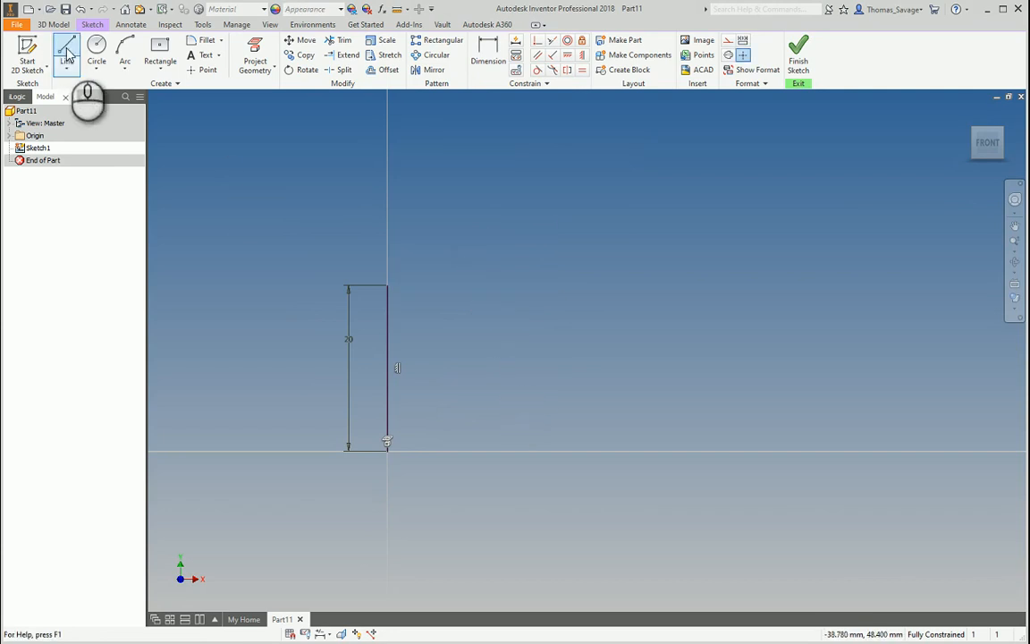
{"action": "left_click", "coordinate": [537, 374]}
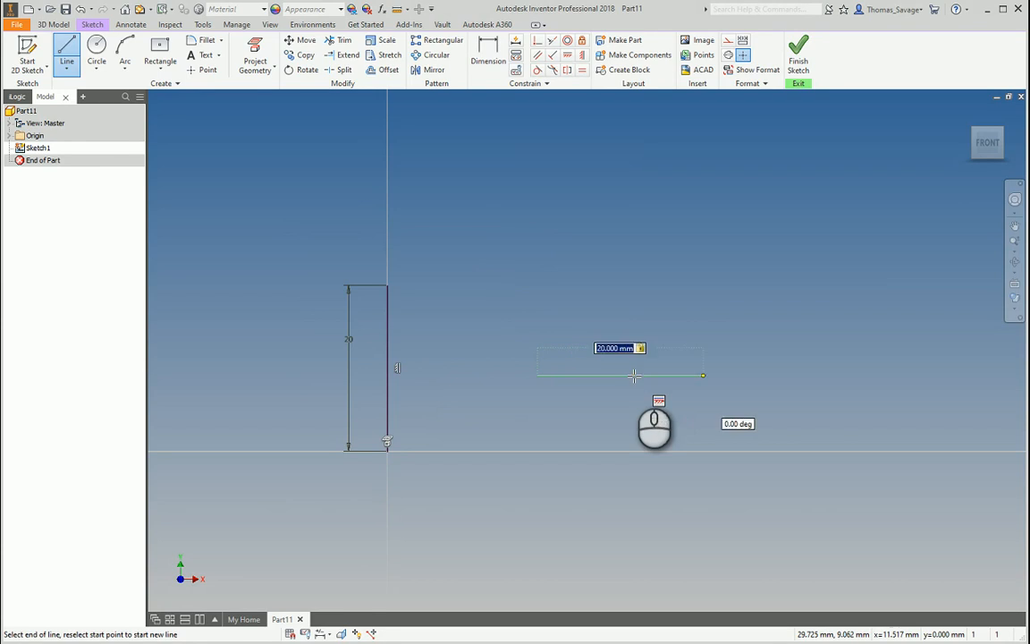
{"action": "key", "text": "Return"}
Apply a Coincident constraint between the horizontal line's left endpoint and the vertical line's upper endpoint
{"action": "left_click", "coordinate": [537, 43]}
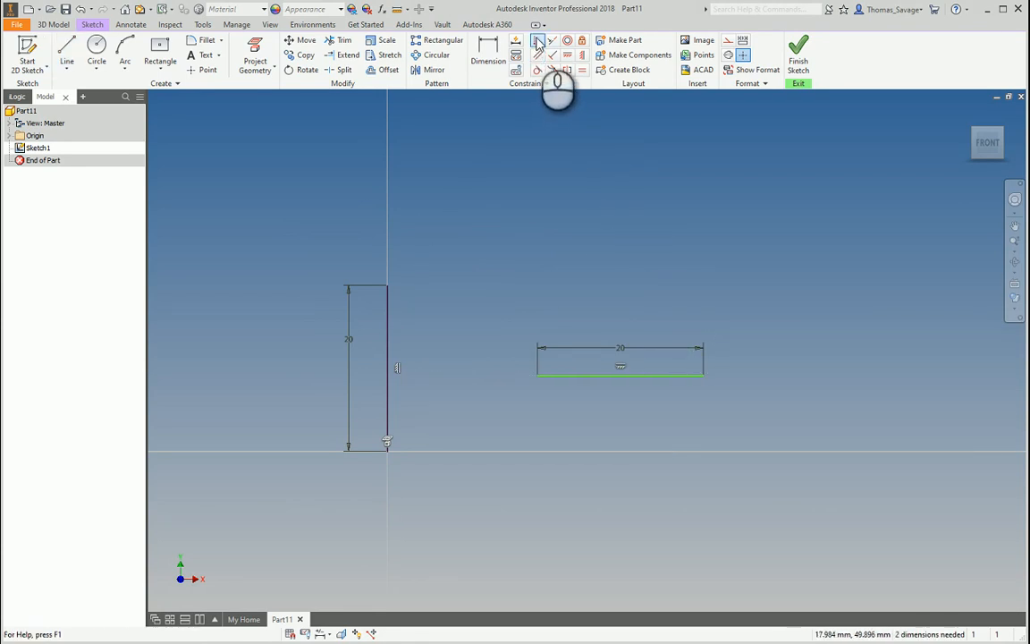
{"action": "left_click", "coordinate": [538, 43]}
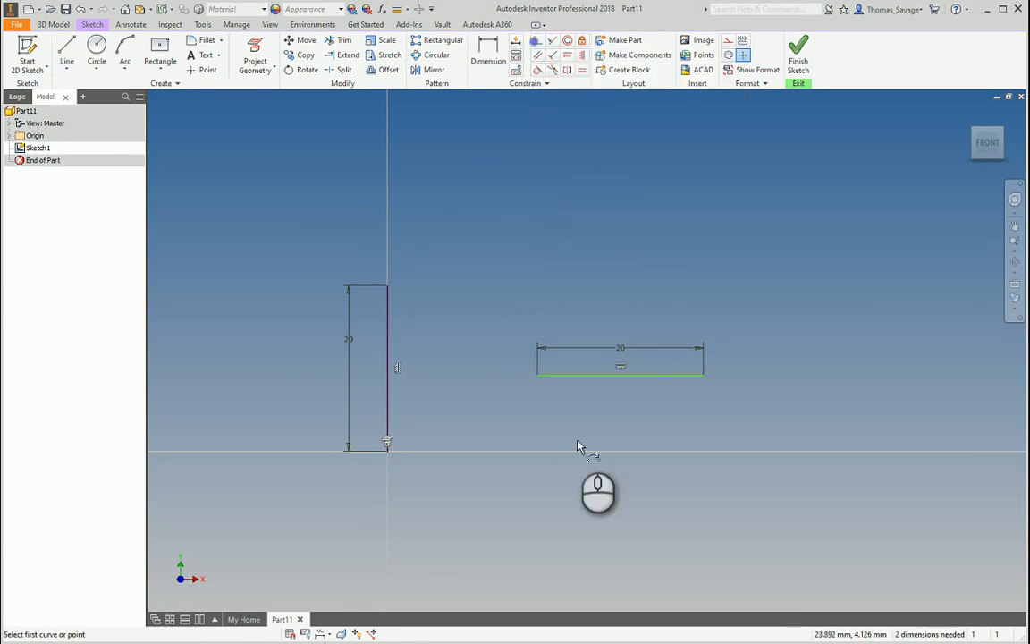
{"action": "left_click", "coordinate": [537, 375]}
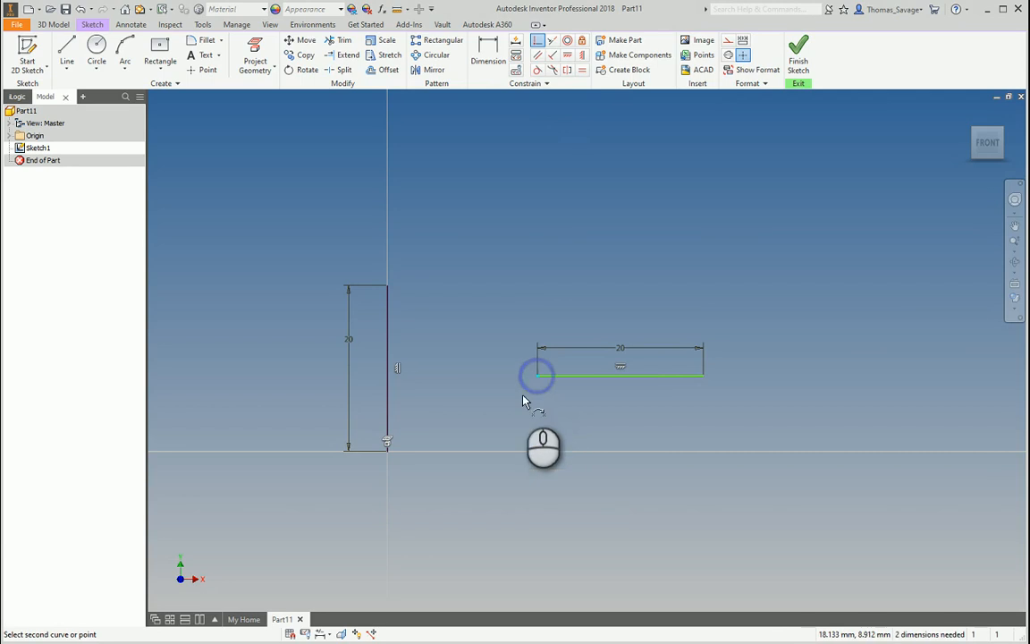
{"action": "left_click", "coordinate": [389, 286]}
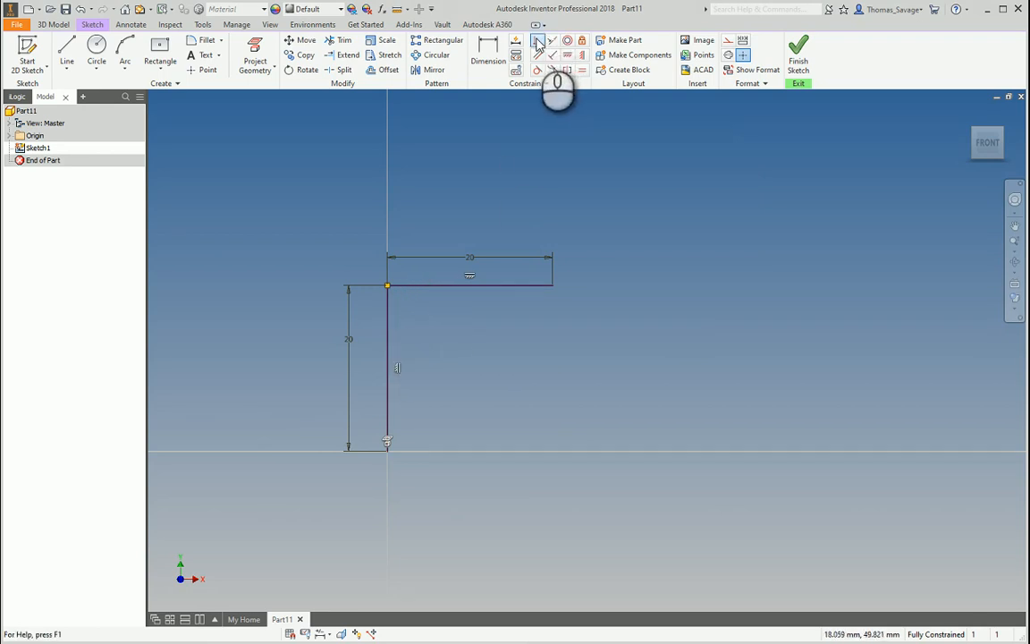
Delete both lines and their dimensions to clear the sketch
{"action": "mouse_move", "coordinate": [603, 479]}
{"action": "left_mouse_down"}
{"action": "mouse_move", "coordinate": [516, 387]}
{"action": "mouse_move", "coordinate": [279, 195]}
{"action": "left_mouse_up"}
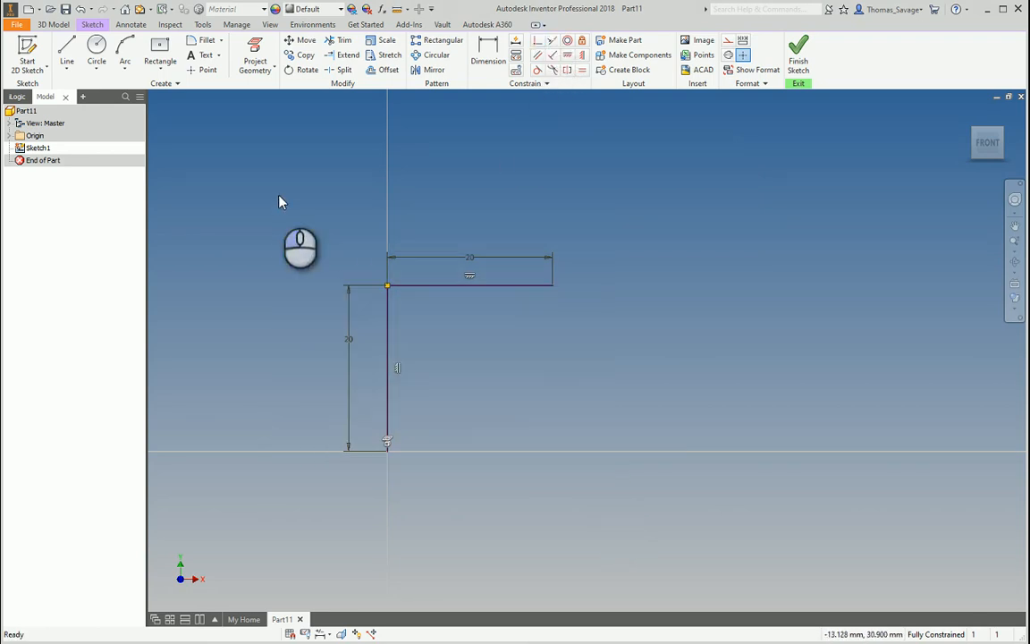
{"action": "key", "text": "Delete"}
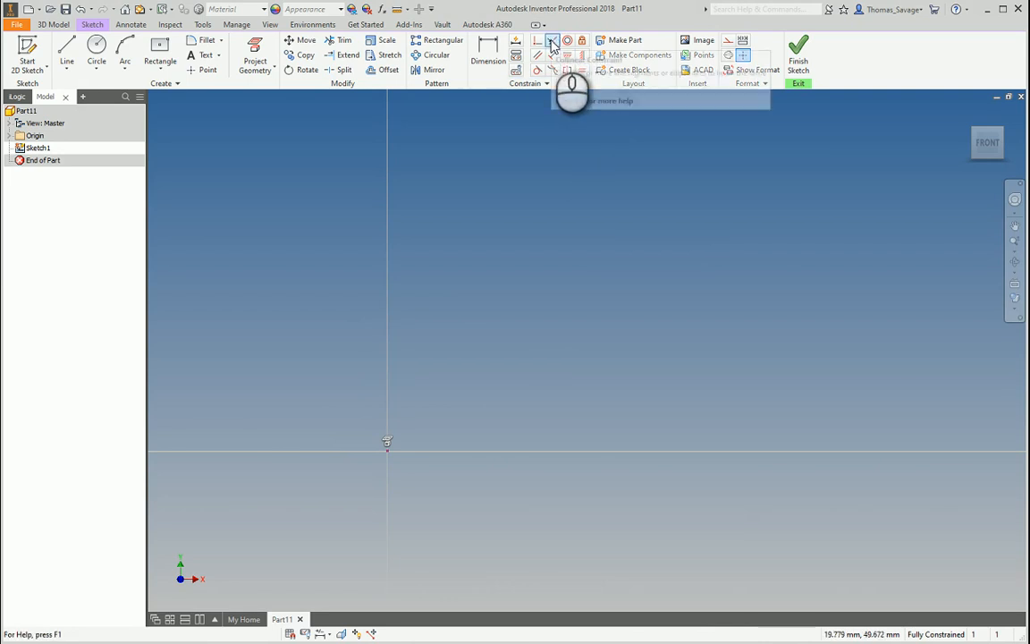
Draw a 20 mm horizontal line to the right, starting at the sketch origin
{"action": "left_click", "coordinate": [67, 49]}
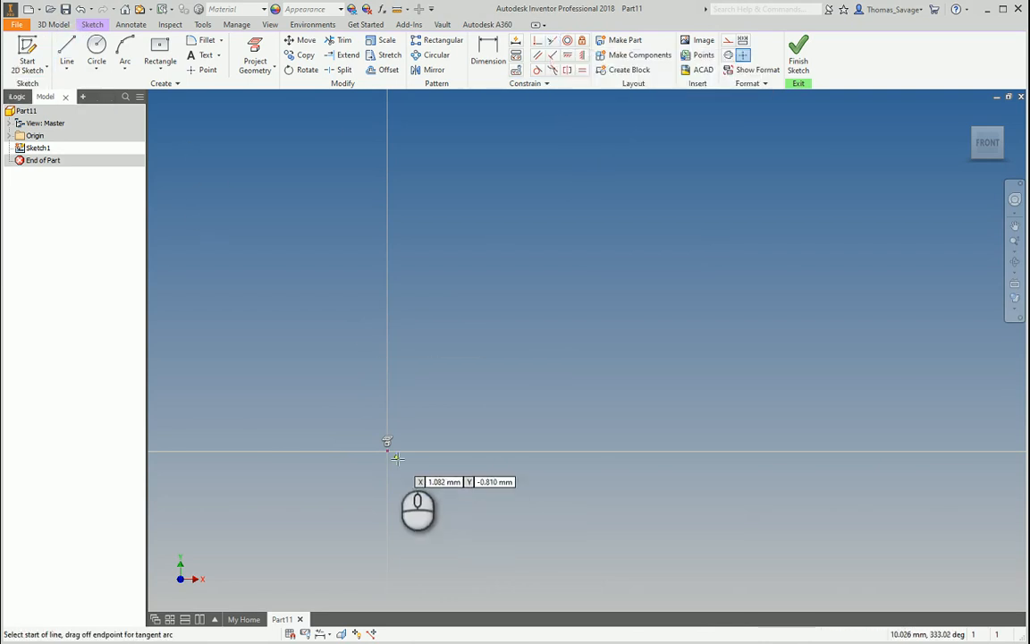
{"action": "left_click", "coordinate": [387, 450]}
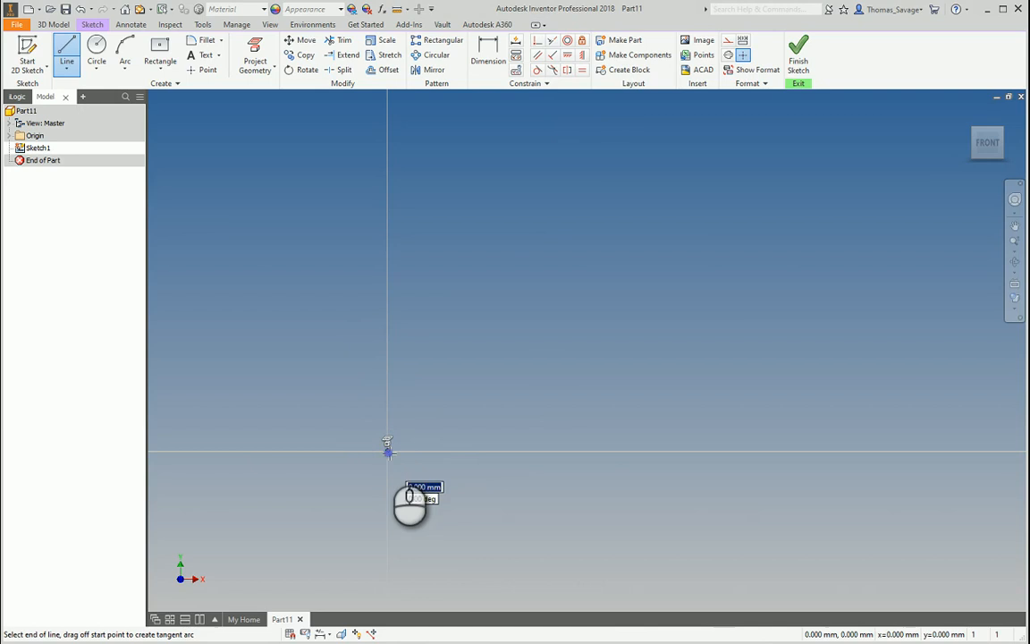
{"action": "type", "text": "2"}
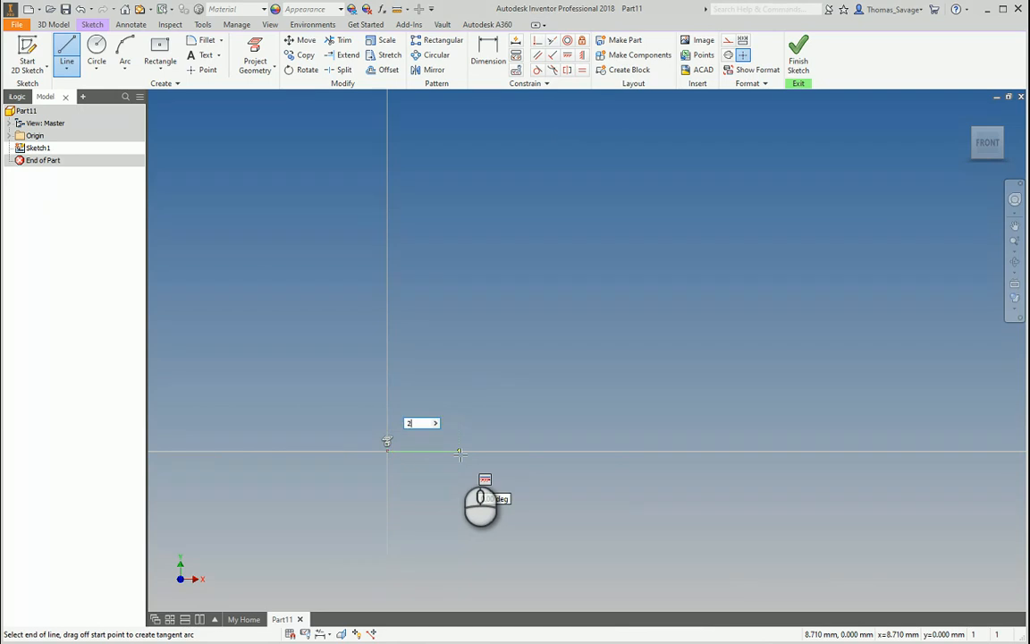
{"action": "type", "text": "0"}
{"action": "key", "text": "Return"}
{"action": "scroll", "coordinate": [461, 454], "scroll_direction": "up", "scroll_amount": 3}
{"action": "key", "text": "Escape"}
{"action": "middle_click_drag", "start_coordinate": [528, 480], "coordinate": [496, 410]}
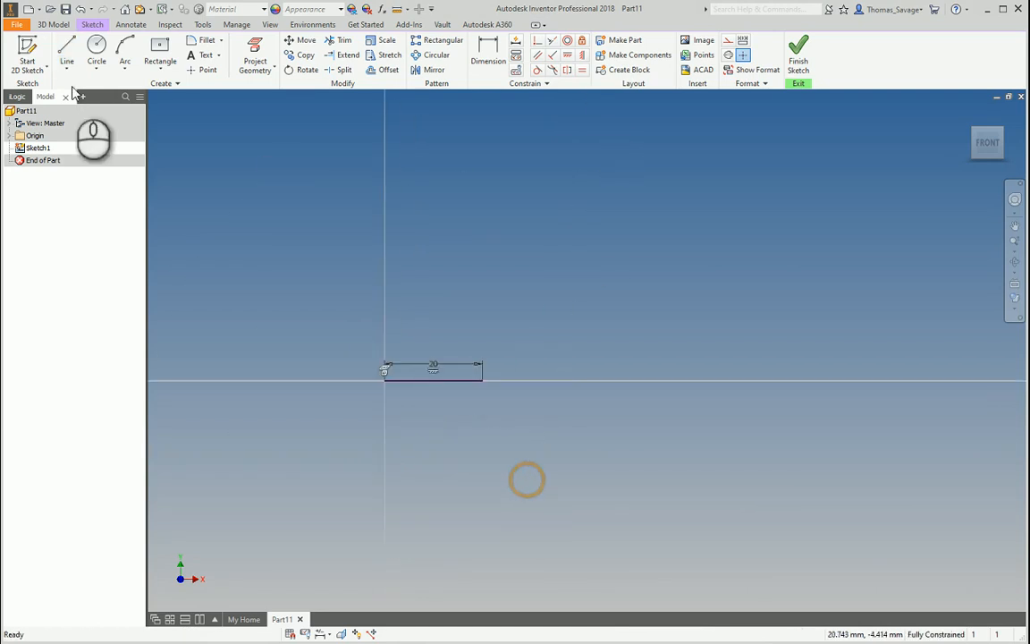
{"action": "left_click", "coordinate": [67, 50]}
{"action": "left_click", "coordinate": [479, 280]}
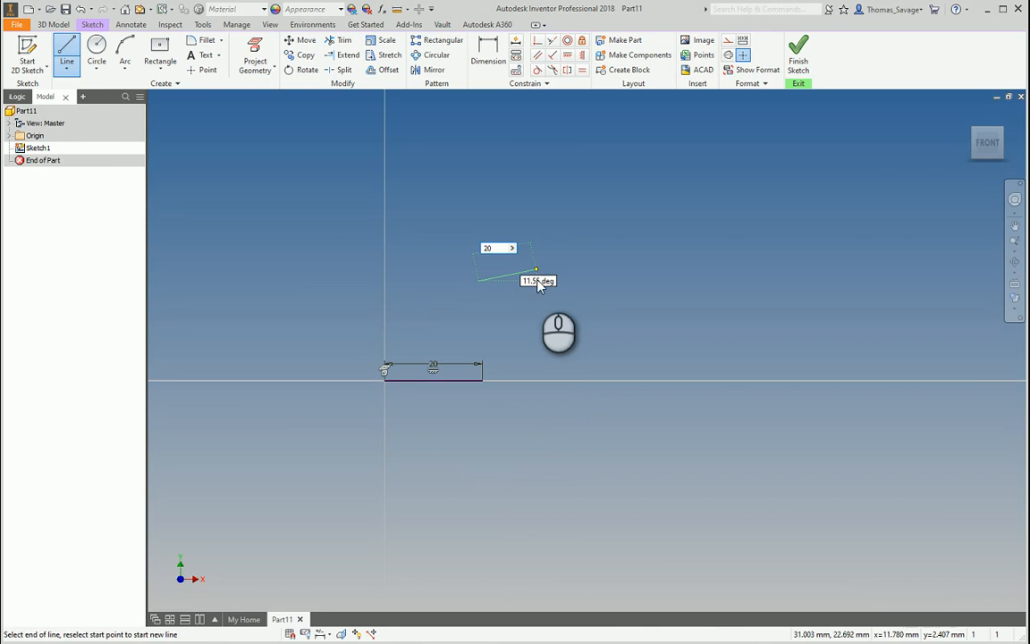
{"action": "left_click", "coordinate": [65, 49]}
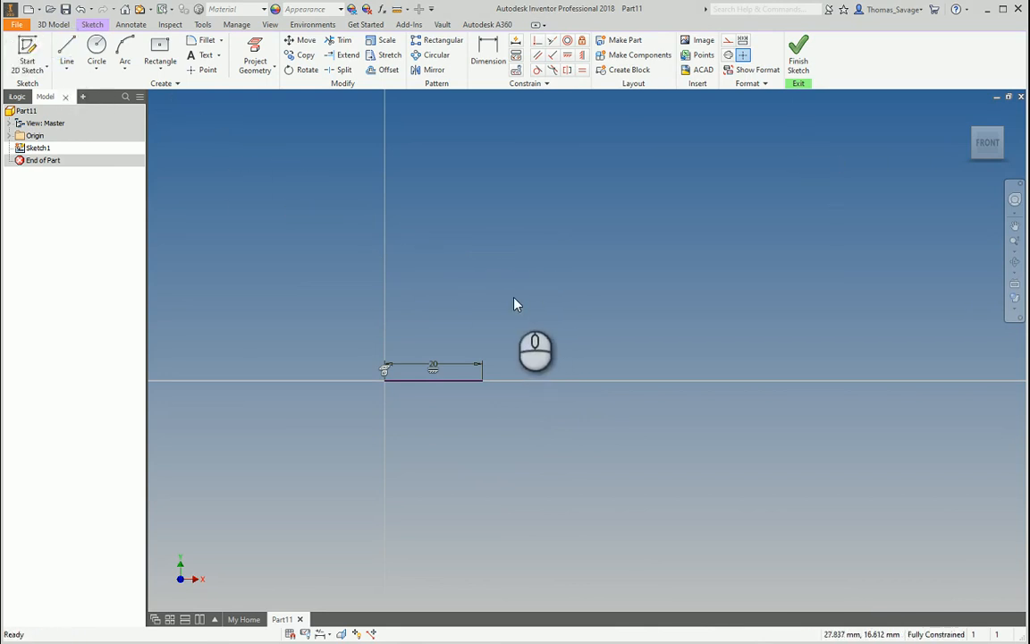
Draw a second, separate 20 mm horizontal line above and to the right of the first one
{"action": "left_click", "coordinate": [66, 49]}
{"action": "left_click", "coordinate": [497, 284]}
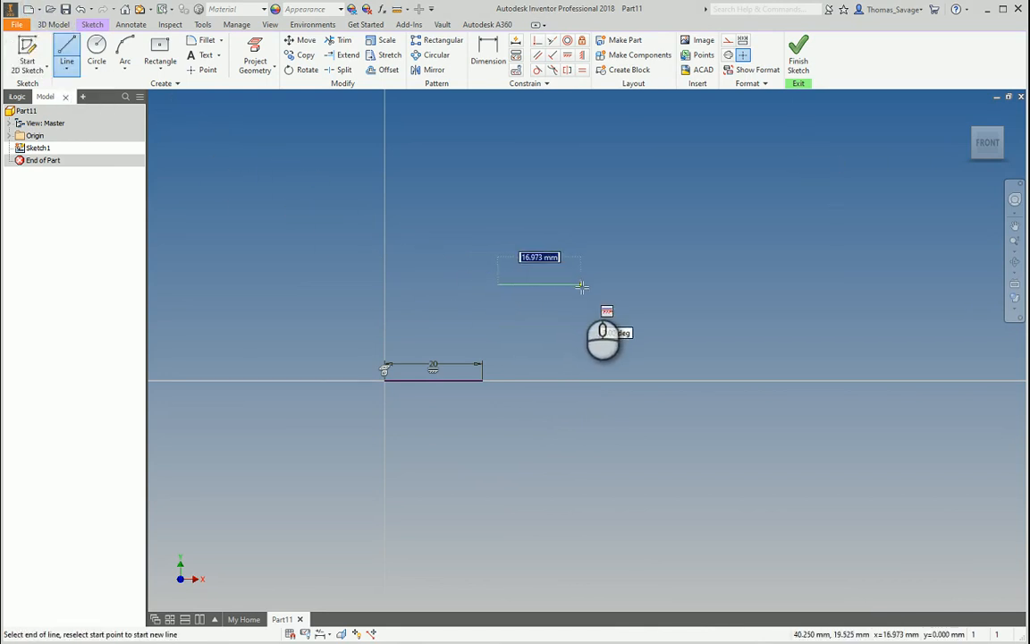
{"action": "type", "text": "20"}
{"action": "key", "text": "Return"}
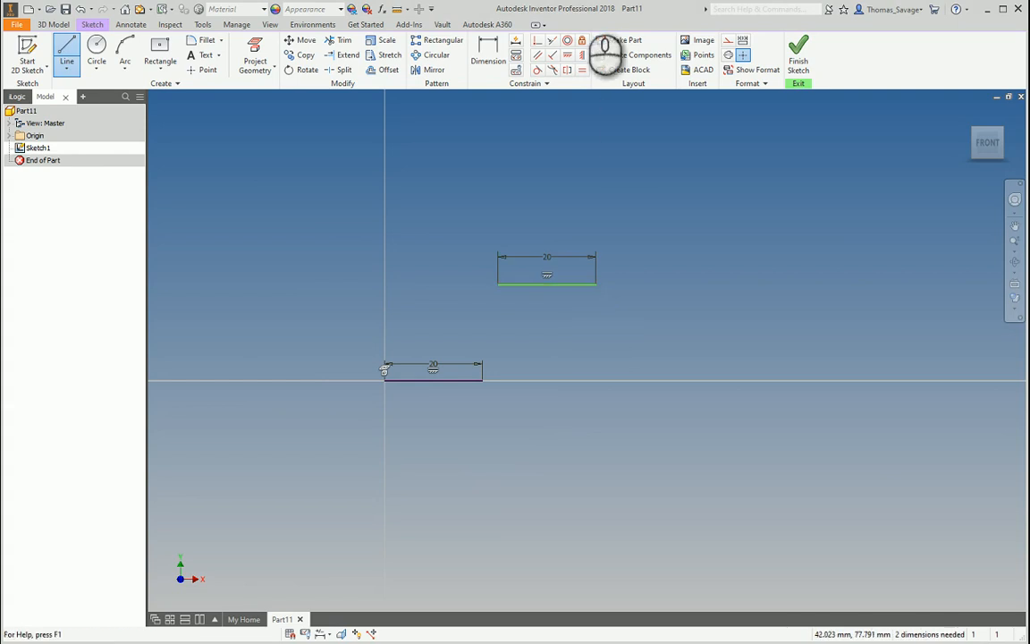
Apply a Collinear constraint between the upper horizontal line and the horizontal line that starts at the origin
{"action": "key", "text": "Escape"}
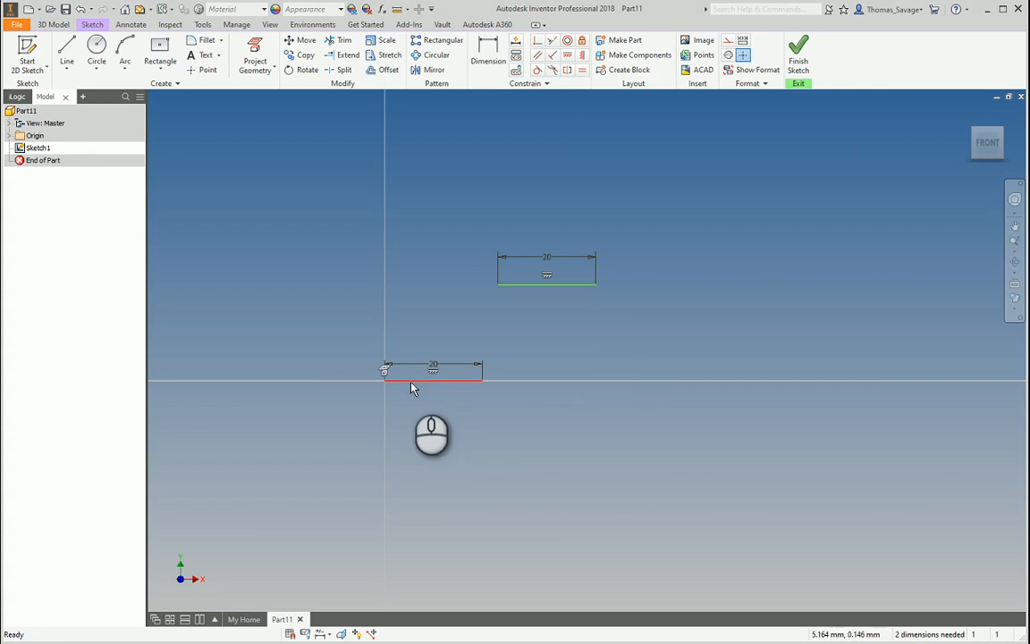
{"action": "left_click", "coordinate": [551, 40]}
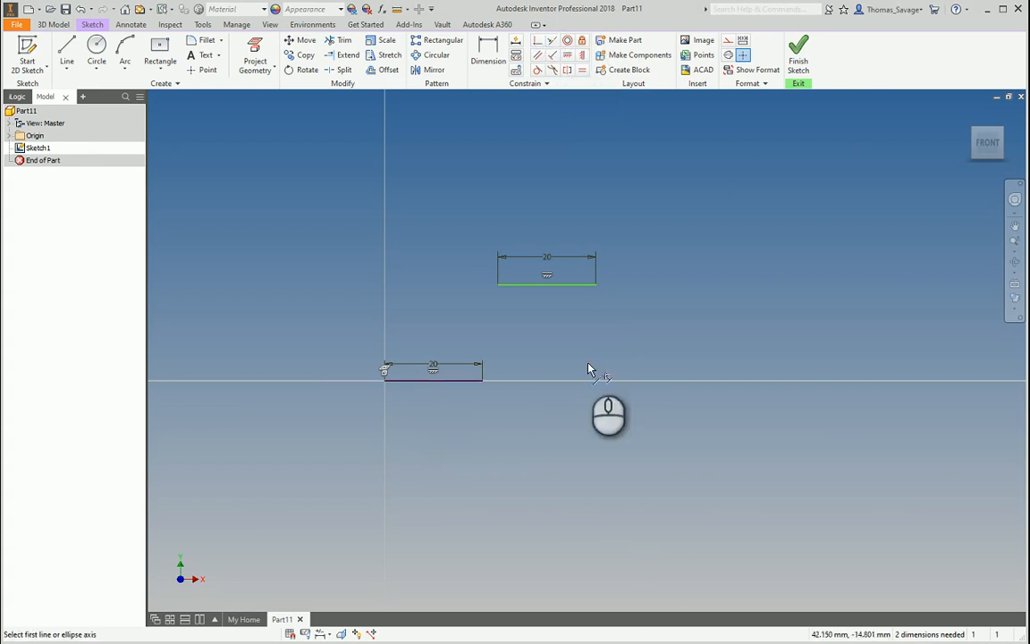
{"action": "left_click", "coordinate": [579, 286]}
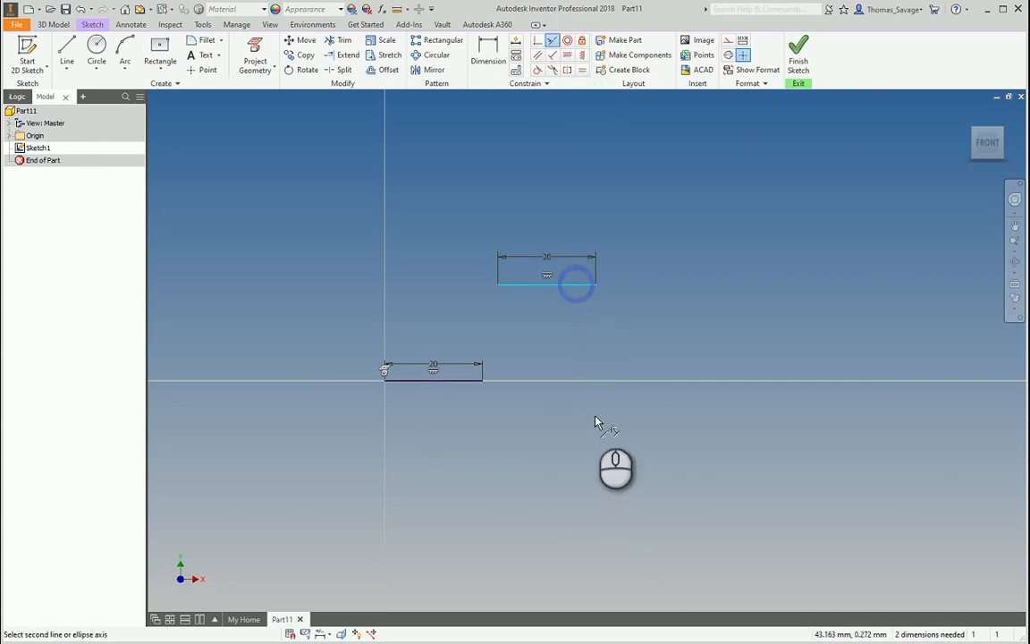
{"action": "left_click", "coordinate": [465, 387]}
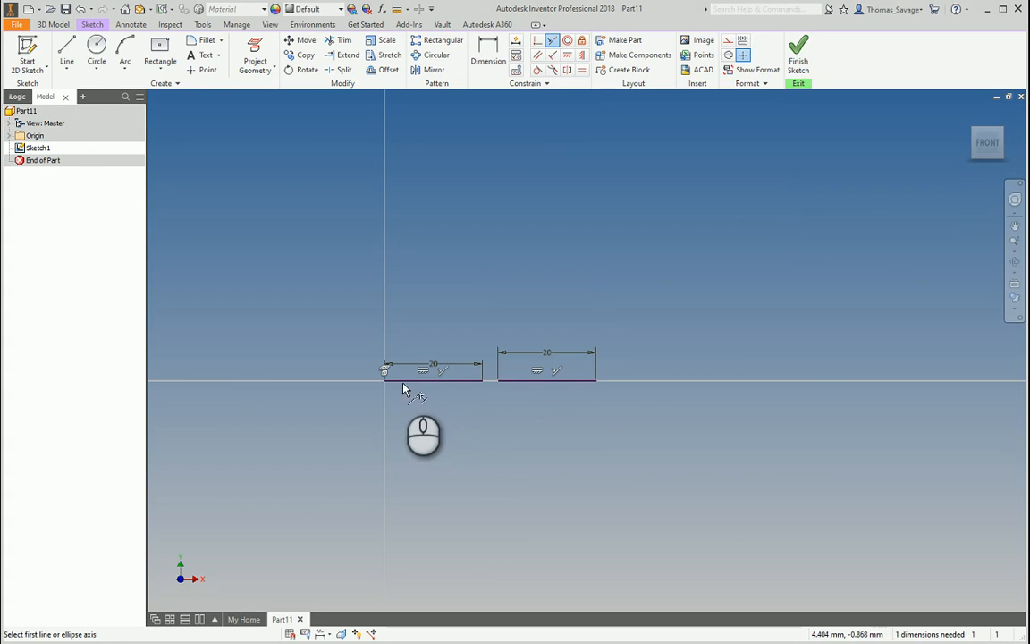
{"action": "key", "text": "Escape"}
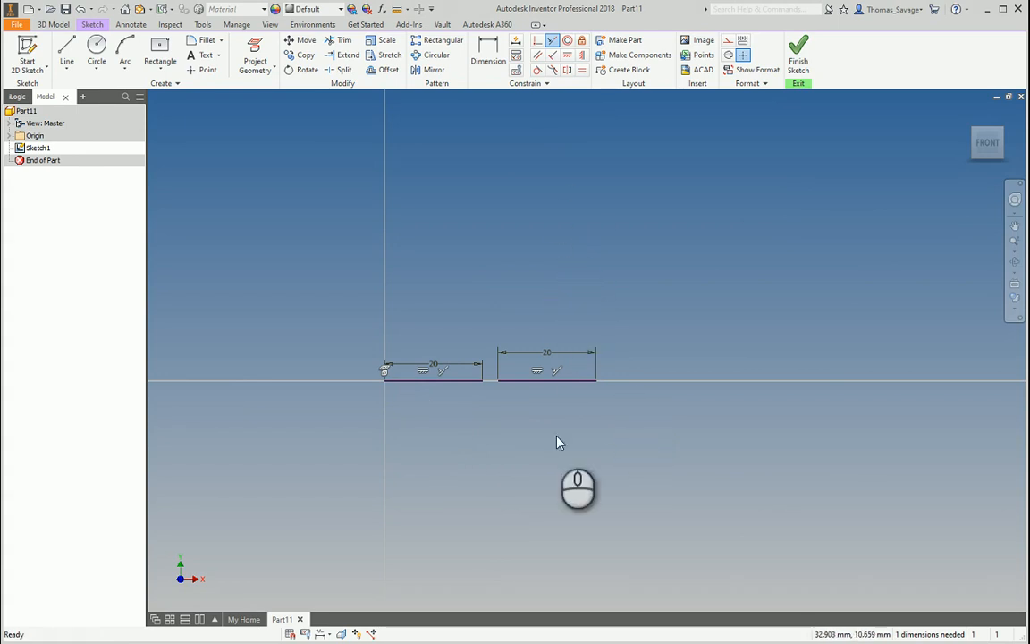
Move the second line farther to the right along the shared axis and dimension the gap between the two lines to 20 mm
{"action": "mouse_move", "coordinate": [580, 382]}
{"action": "left_mouse_down"}
{"action": "mouse_move", "coordinate": [580, 344]}
{"action": "mouse_move", "coordinate": [609, 430]}
{"action": "mouse_move", "coordinate": [721, 431]}
{"action": "mouse_move", "coordinate": [711, 420]}
{"action": "left_mouse_up"}
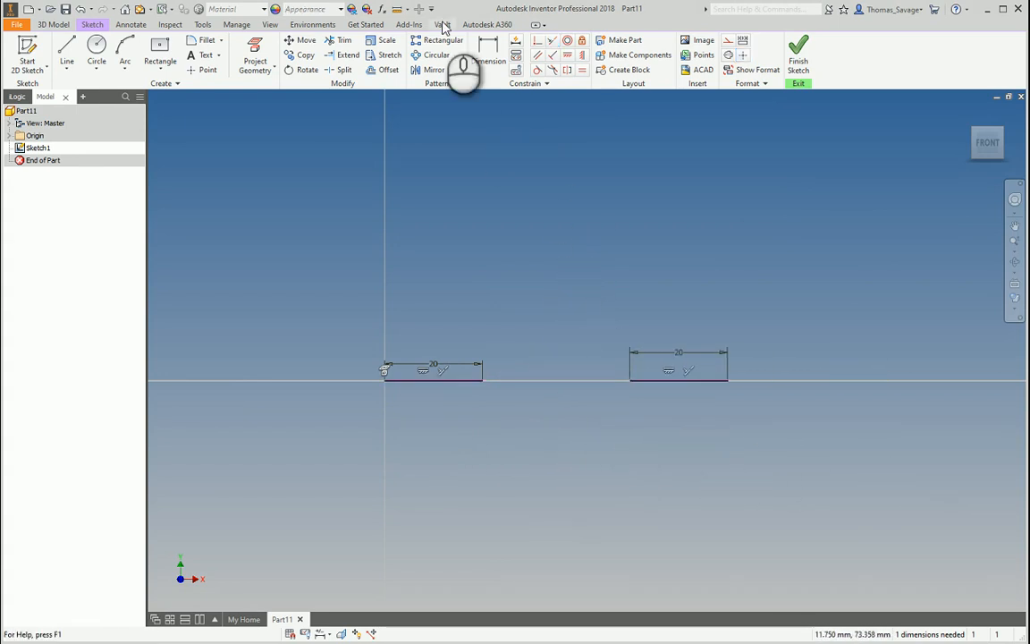
{"action": "left_click", "coordinate": [488, 55]}
{"action": "left_click", "coordinate": [482, 380]}
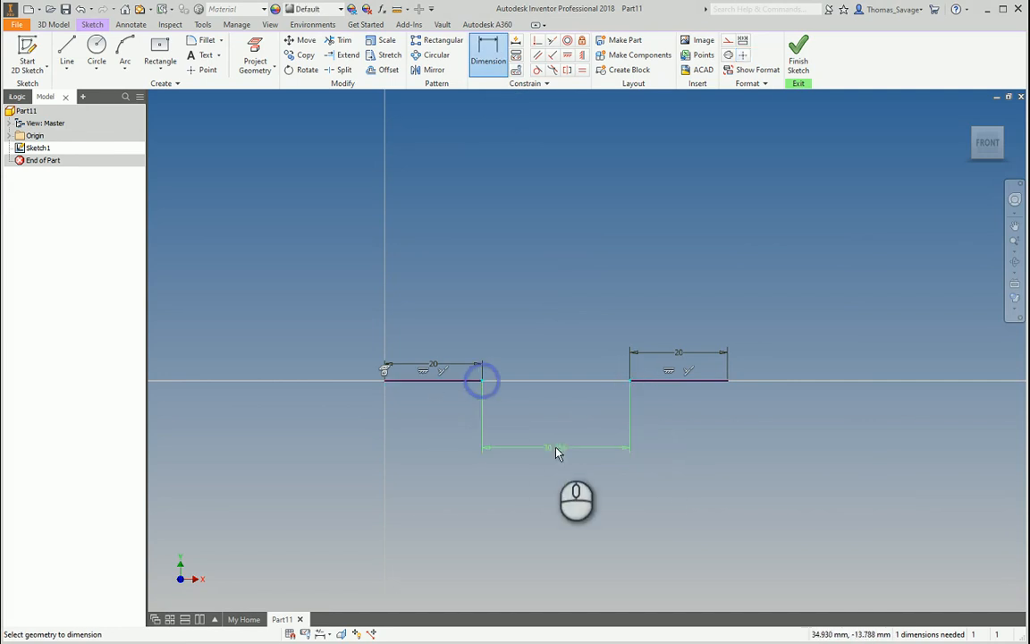
{"action": "left_click", "coordinate": [556, 449]}
{"action": "type", "text": "20"}
{"action": "key", "text": "Return"}
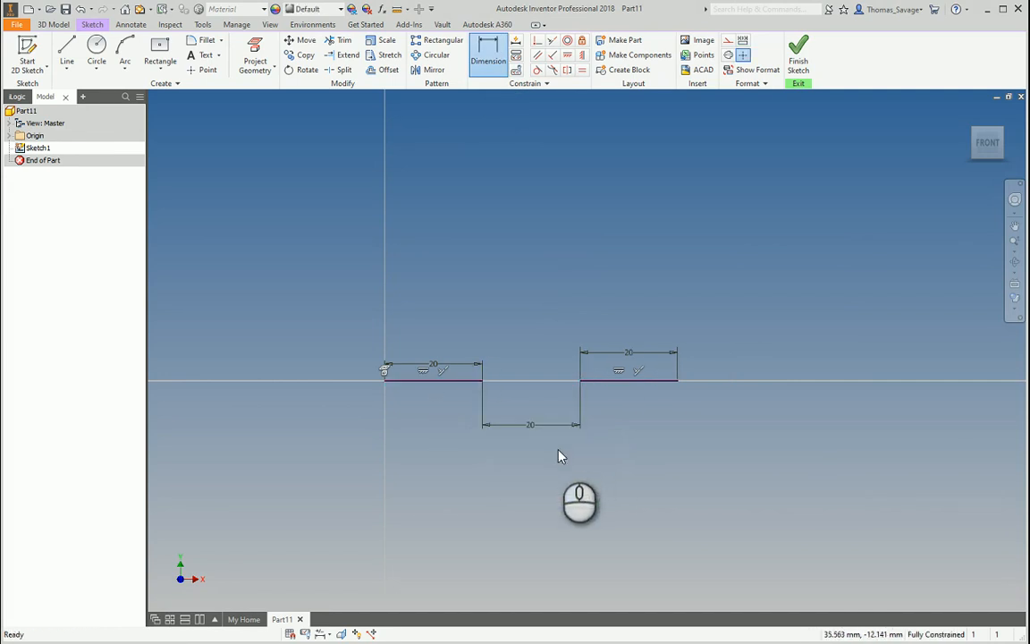
{"action": "key", "text": "Escape"}
Show all constraint symbols in the sketch to inspect those applied to the two lines
{"action": "left_click", "coordinate": [655, 383]}
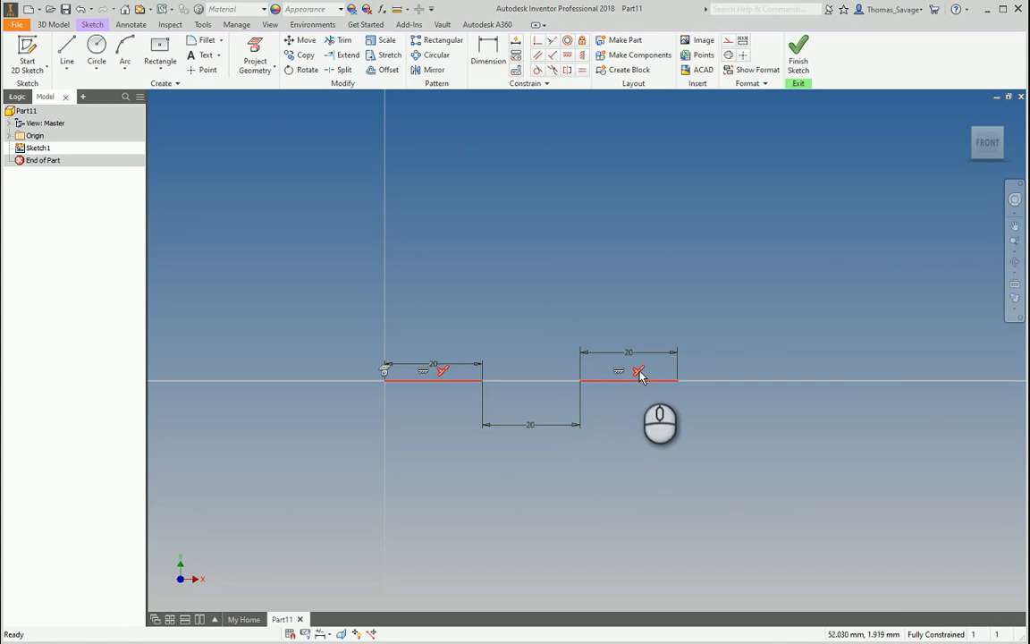
{"action": "key", "text": "Escape"}
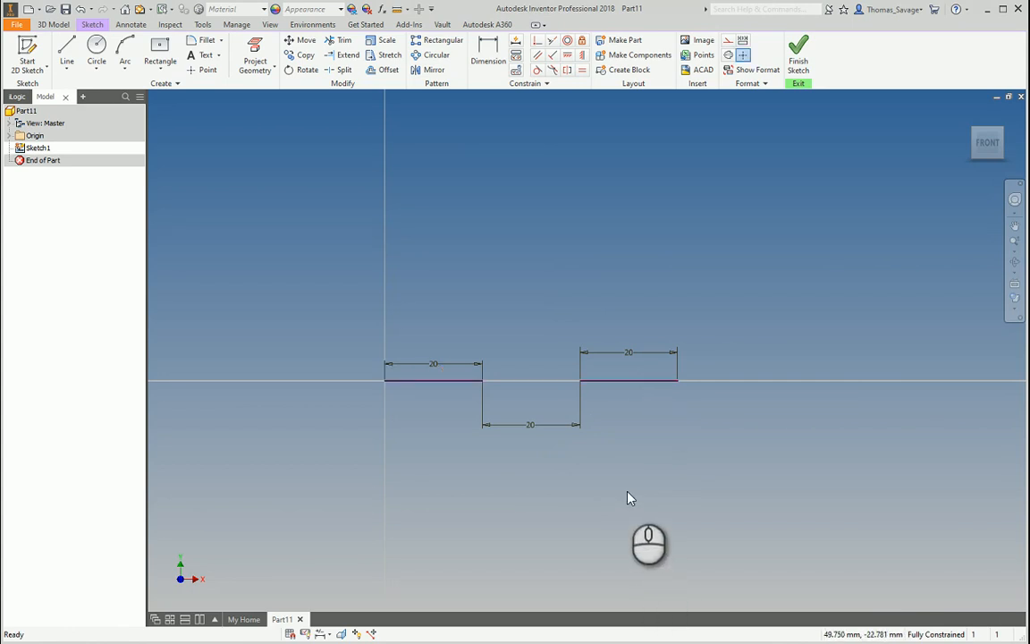
{"action": "key", "text": "F8"}
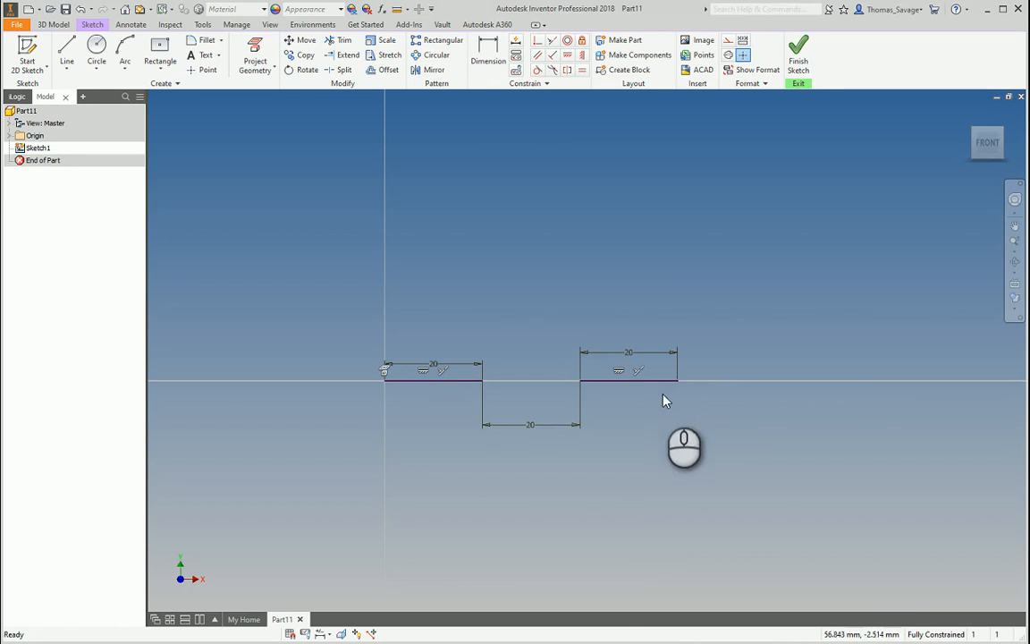
Delete both lines and their dimensions, and draw a 50 mm diameter circle centred on the sketch origin
{"action": "mouse_move", "coordinate": [732, 430]}
{"action": "left_mouse_down"}
{"action": "mouse_move", "coordinate": [363, 301]}
{"action": "mouse_move", "coordinate": [309, 269]}
{"action": "left_mouse_up"}
{"action": "key", "text": "Delete"}
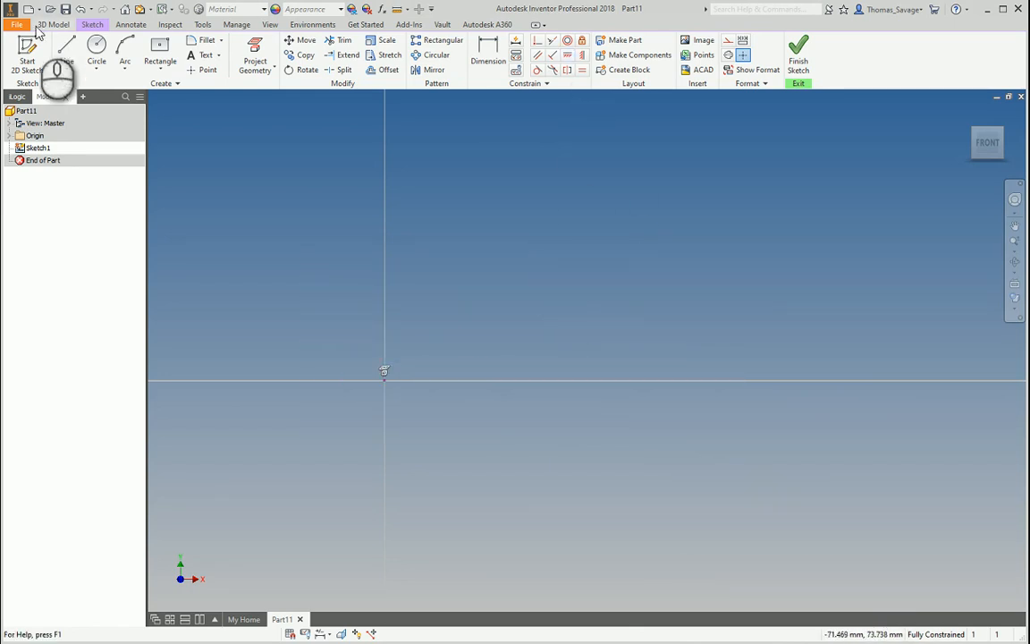
{"action": "left_click", "coordinate": [96, 49]}
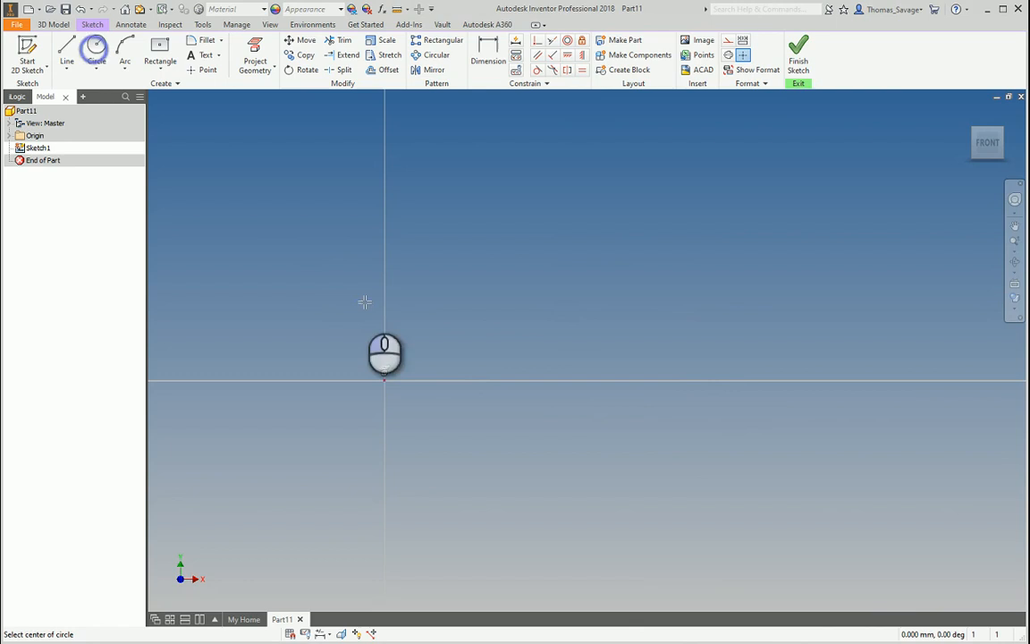
{"action": "left_click", "coordinate": [384, 379]}
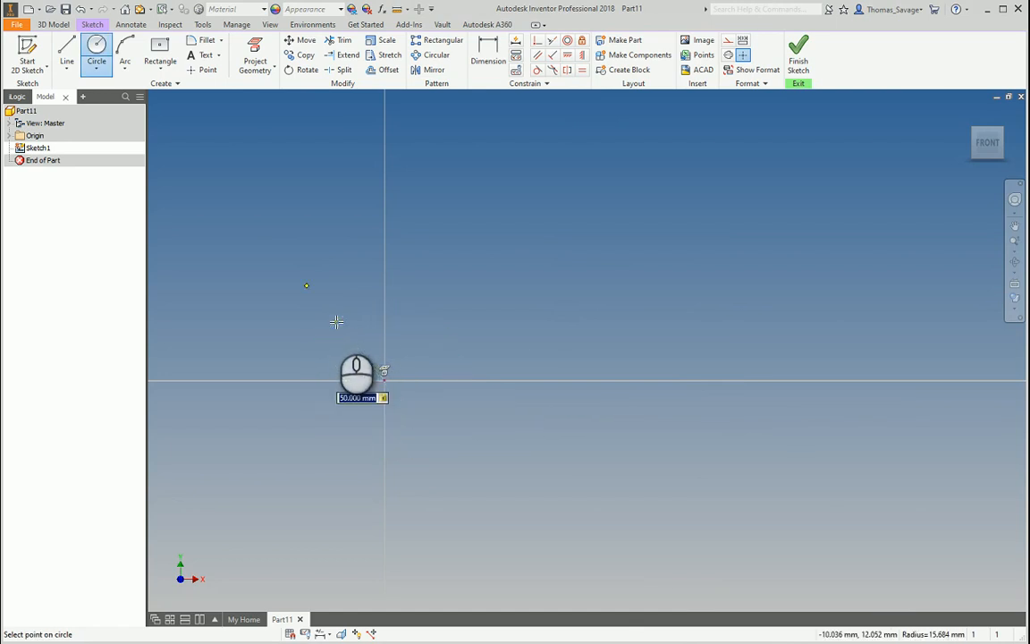
{"action": "key", "text": "Return"}
Draw a separate 40 mm diameter circle above and to the right of the 50 mm circle
{"action": "left_click", "coordinate": [567, 40]}
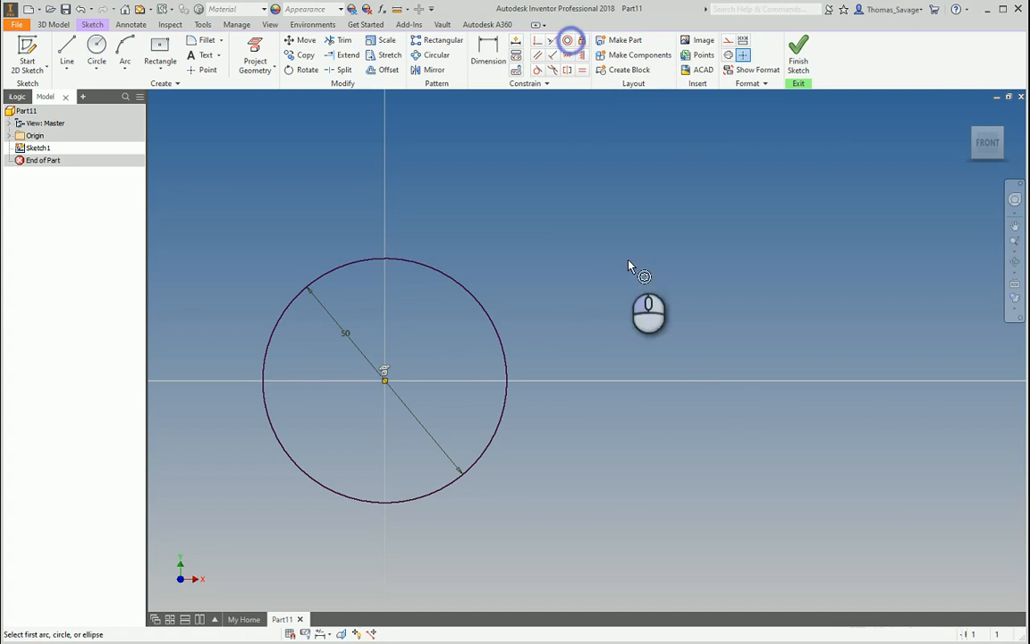
{"action": "left_click", "coordinate": [85, 49]}
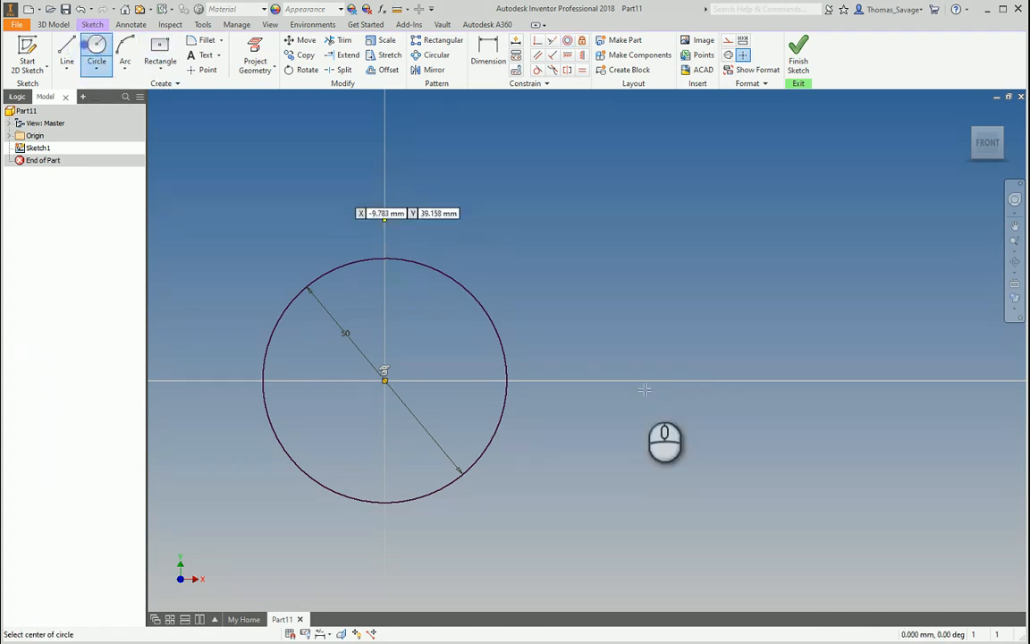
{"action": "left_click", "coordinate": [669, 317]}
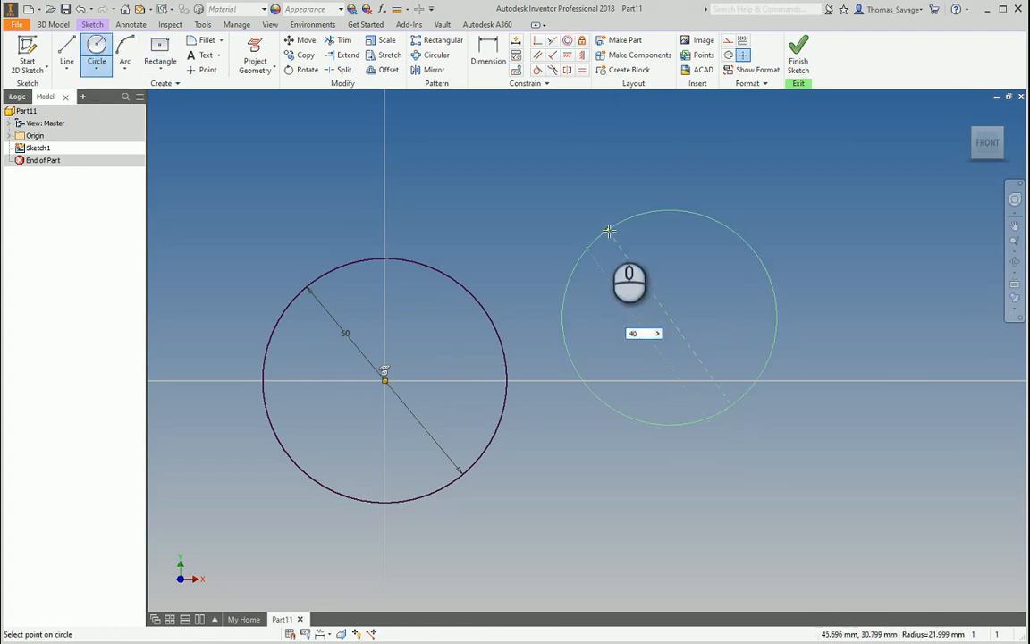
{"action": "type", "text": "40"}
{"action": "key", "text": "Return"}
{"action": "key", "text": "Escape"}
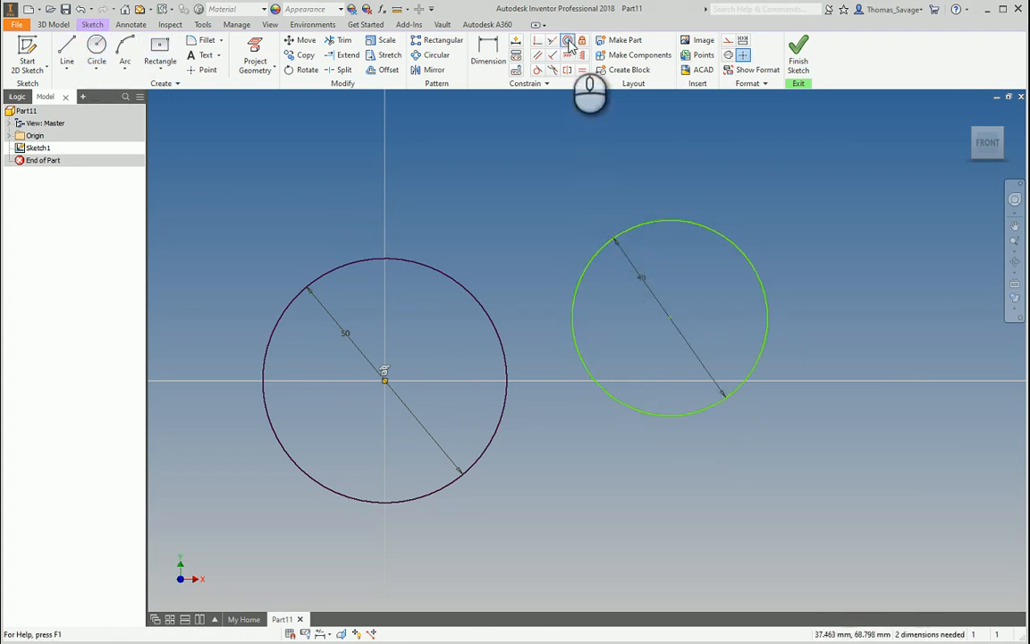
Apply a Concentric constraint between the 40 mm and 50 mm circles, and test it by trying to pull the inner circle away
{"action": "left_click", "coordinate": [568, 41]}
{"action": "left_click", "coordinate": [720, 235]}
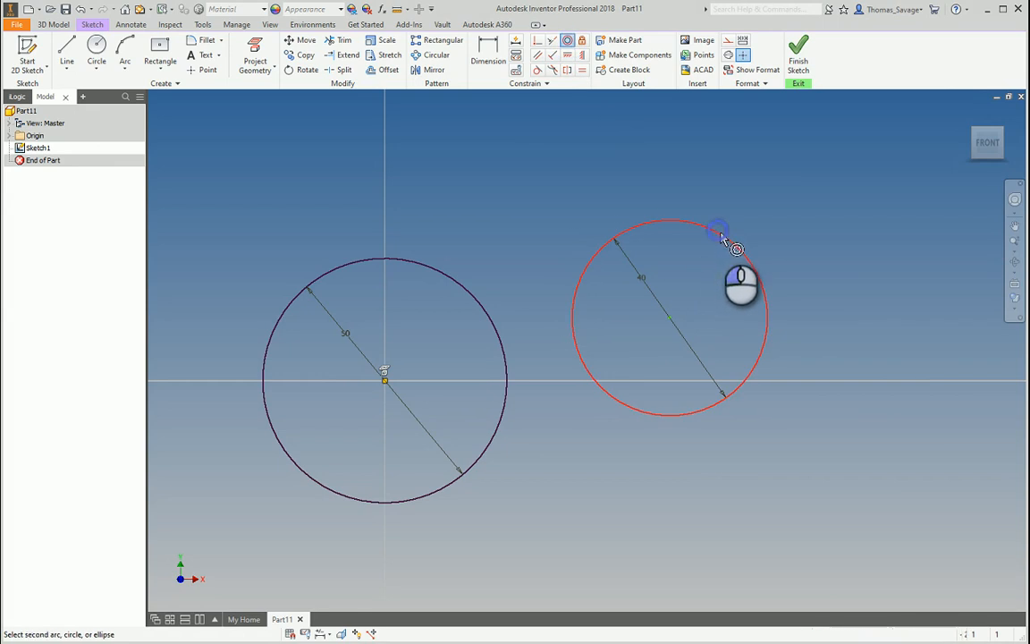
{"action": "left_click", "coordinate": [476, 294]}
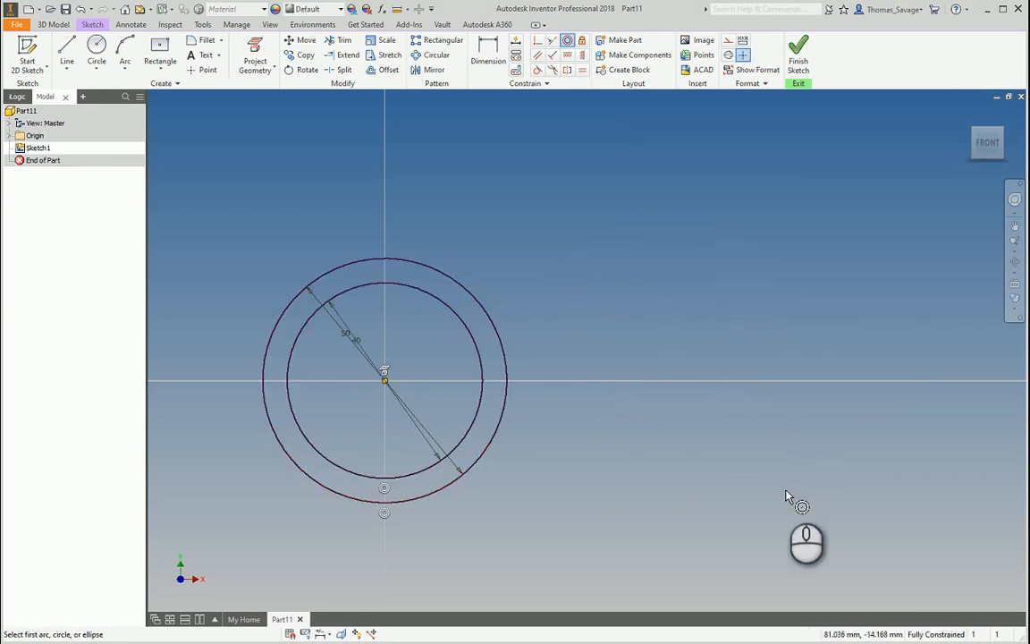
{"action": "key", "text": "Escape"}
{"action": "left_click_drag", "start_coordinate": [343, 318], "coordinate": [649, 355]}
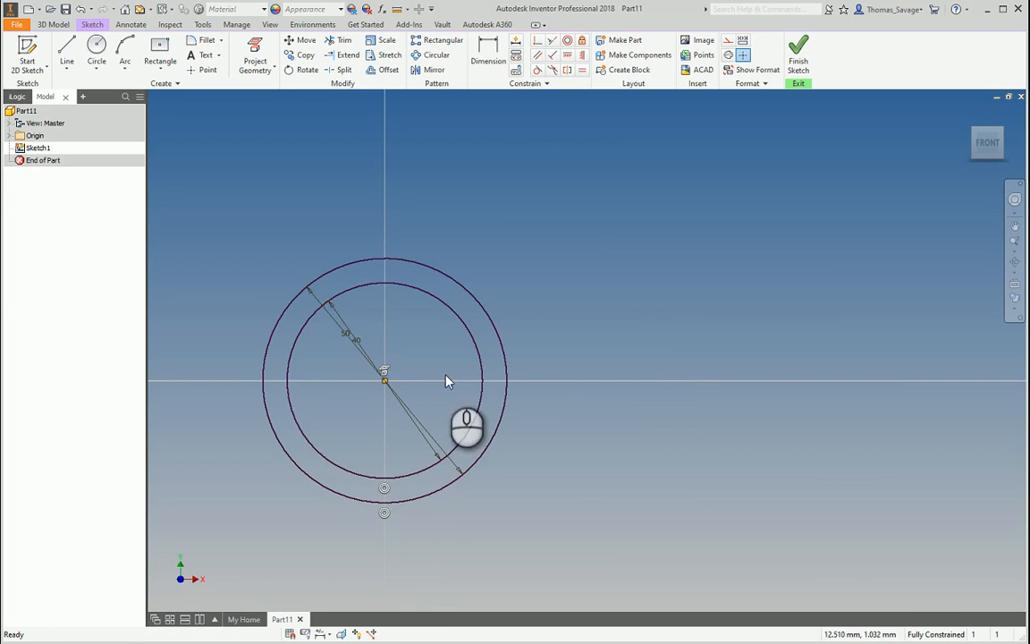
Delete the inner circle and redraw a 40 mm diameter circle from the centre point of the 50 mm circle
{"action": "left_click", "coordinate": [480, 394]}
{"action": "key", "text": "Delete"}
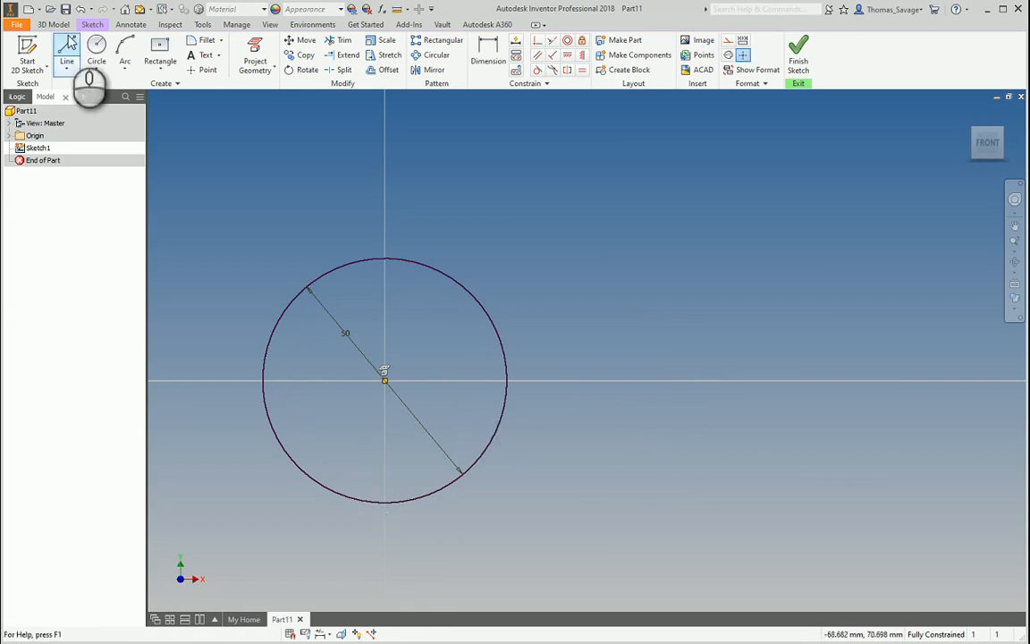
{"action": "left_click", "coordinate": [97, 47]}
{"action": "left_click", "coordinate": [385, 377]}
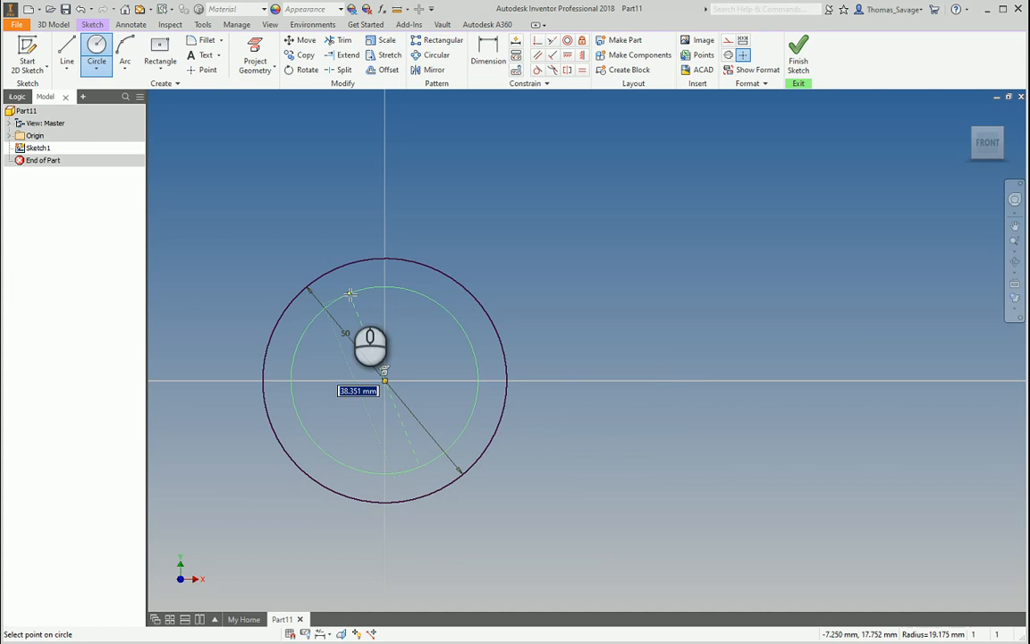
{"action": "type", "text": "40"}
{"action": "key", "text": "Return"}
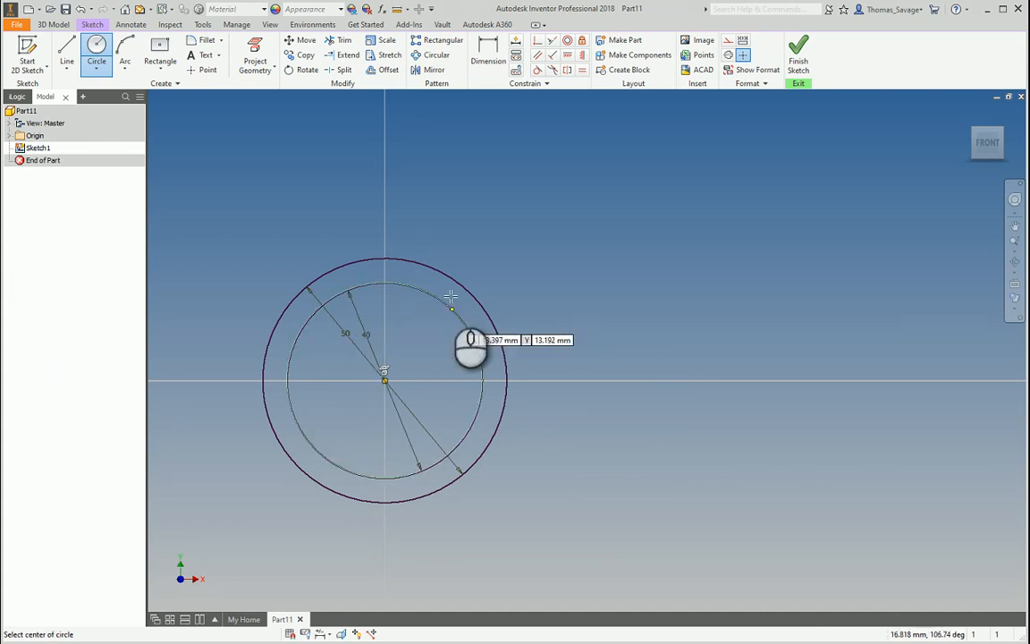
{"action": "key", "text": "Escape"}
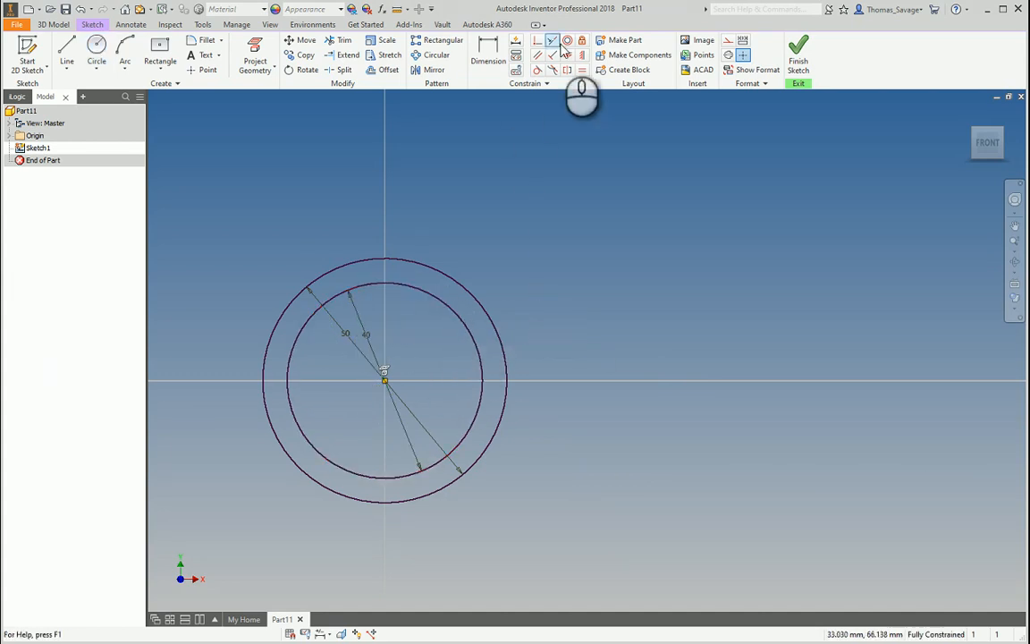
Delete both circles with their dimensions and draw a new undimensioned circle centred where the sketch axes cross
{"action": "left_click_drag", "start_coordinate": [571, 528], "coordinate": [244, 211]}
{"action": "key", "text": "Delete"}
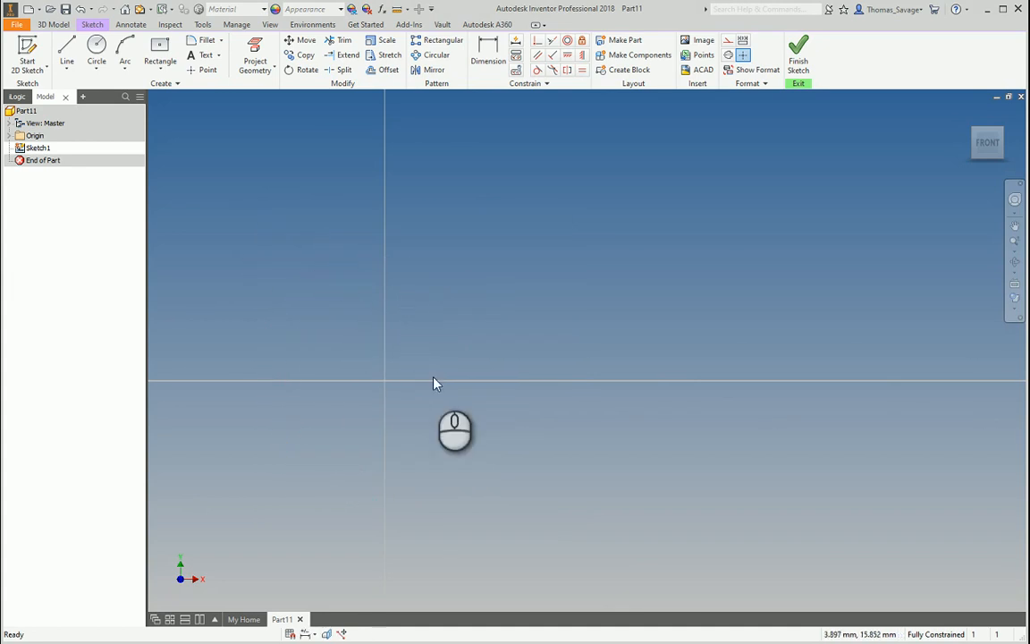
{"action": "left_click", "coordinate": [66, 52]}
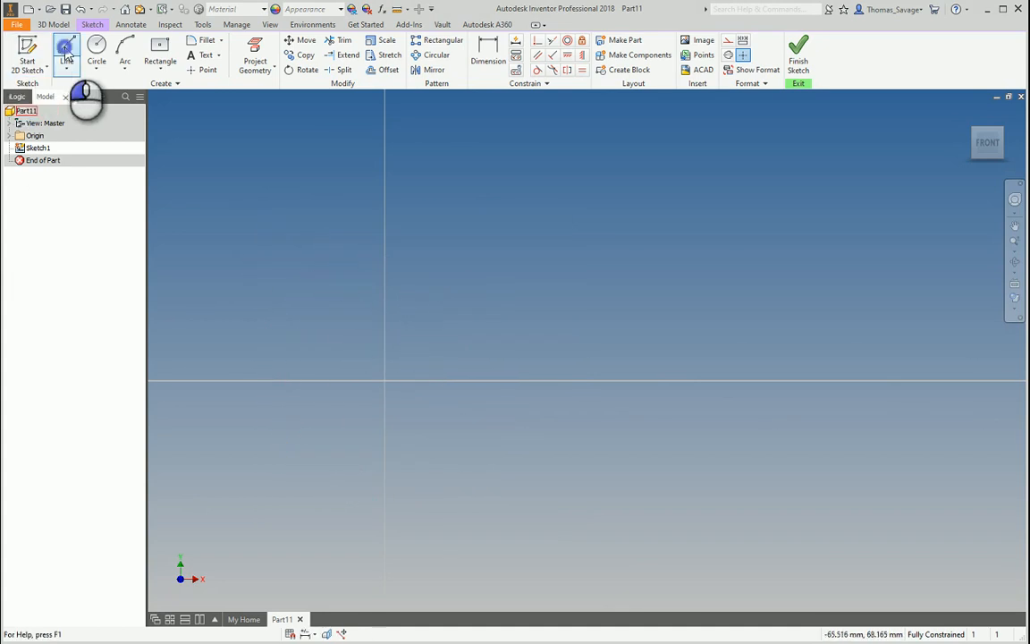
{"action": "left_click", "coordinate": [95, 46]}
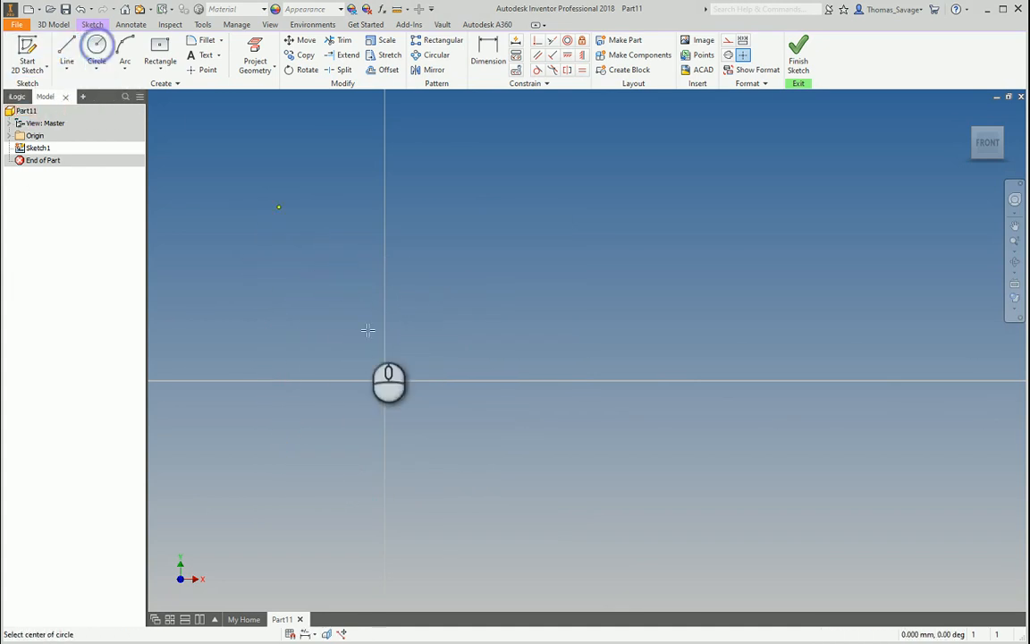
{"action": "left_click", "coordinate": [385, 381]}
{"action": "left_click", "coordinate": [293, 251]}
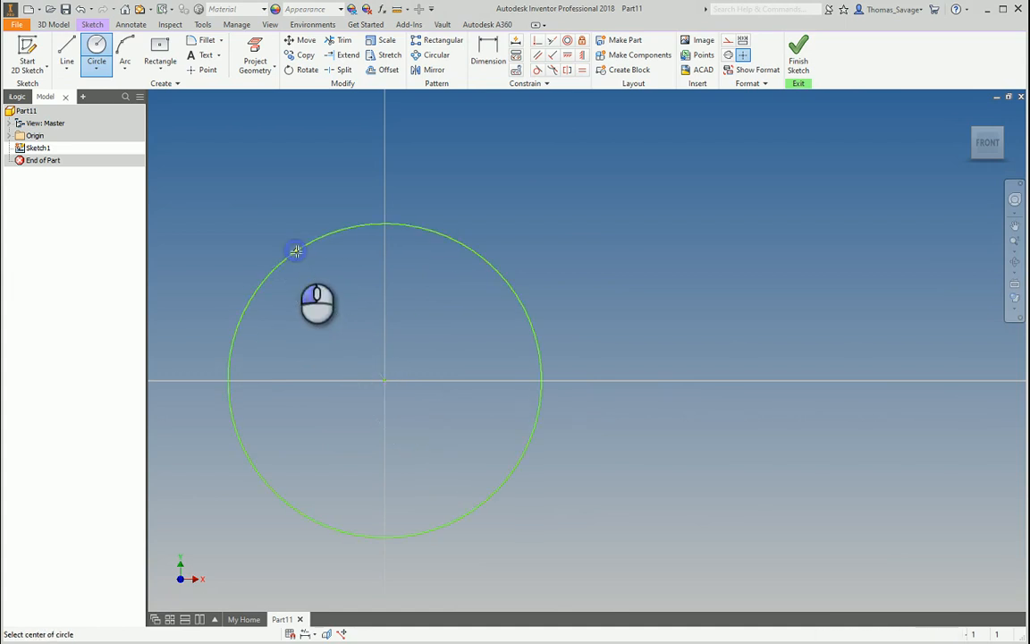
{"action": "middle_click_drag", "start_coordinate": [448, 375], "coordinate": [505, 319]}
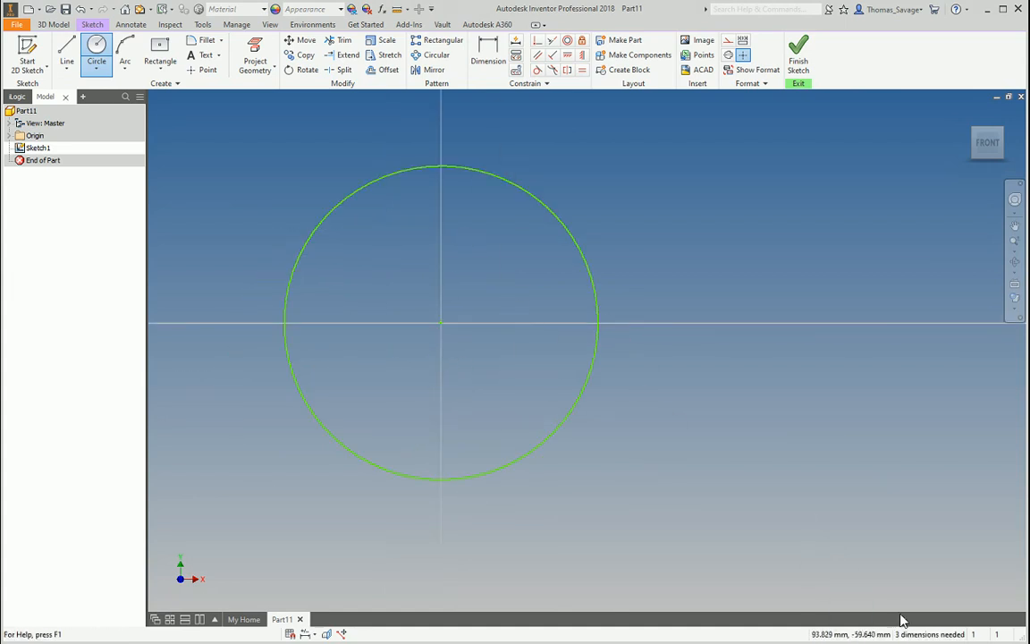
Try a Fix constraint on the circle and undo it
{"action": "left_click", "coordinate": [582, 41]}
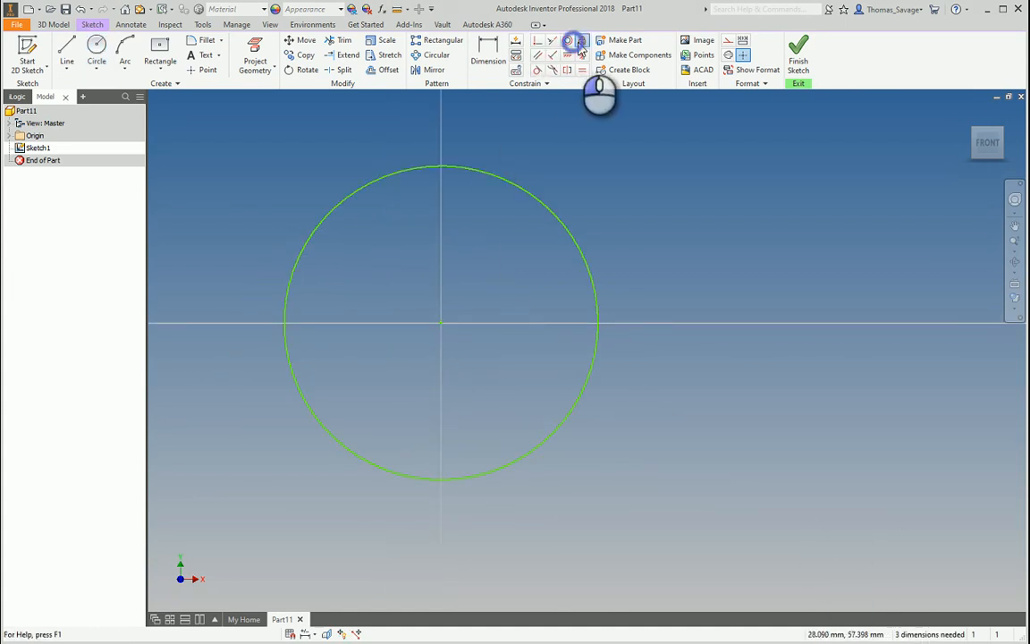
{"action": "left_click", "coordinate": [552, 217]}
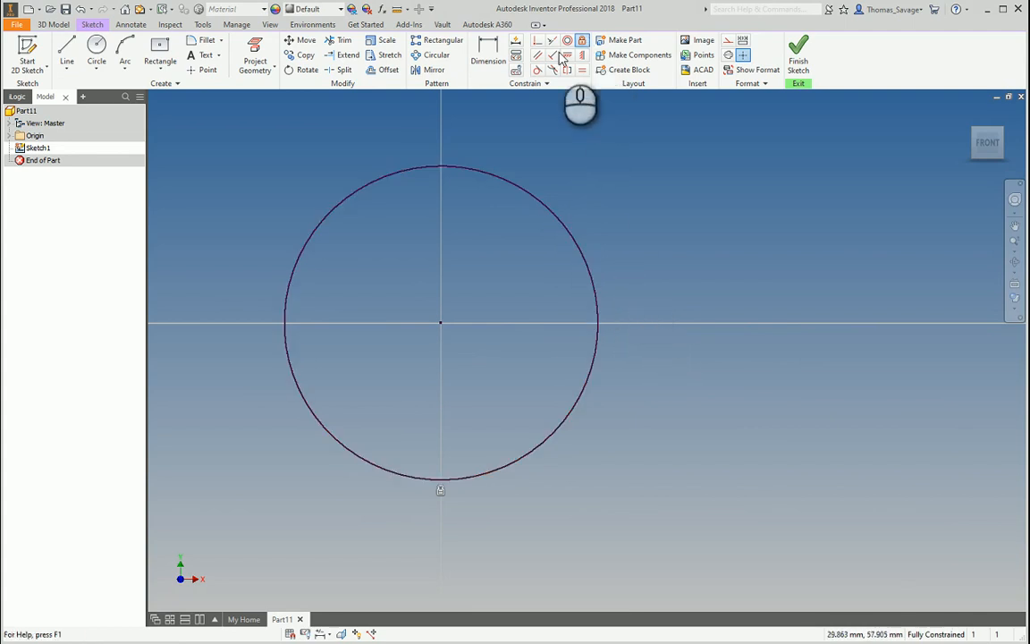
{"action": "left_click", "coordinate": [80, 9]}
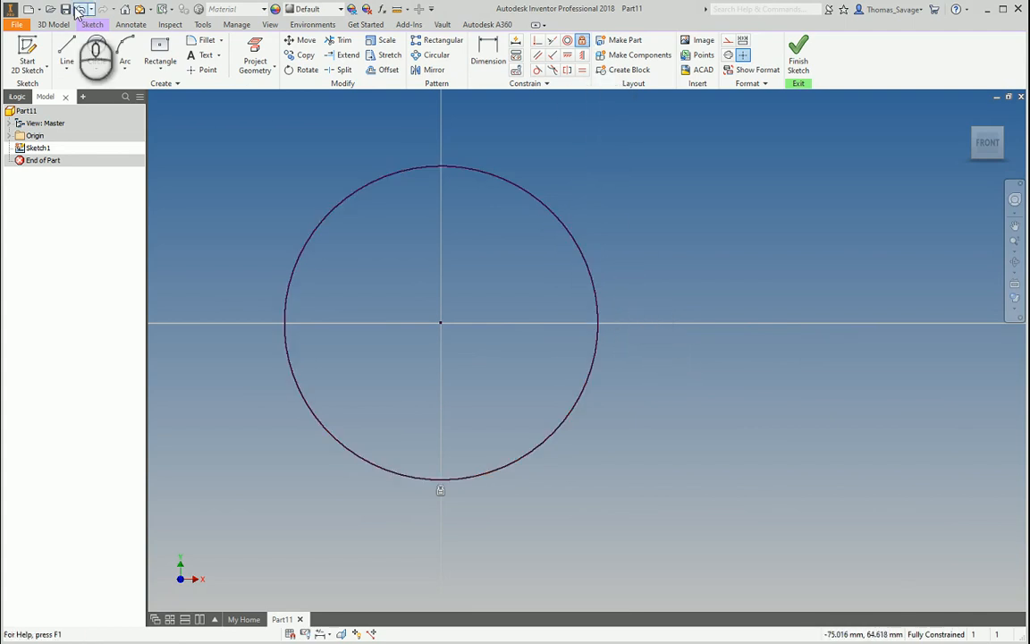
Apply a Fix constraint to the undimensioned circle to lock its size and position
{"action": "left_click", "coordinate": [582, 40]}
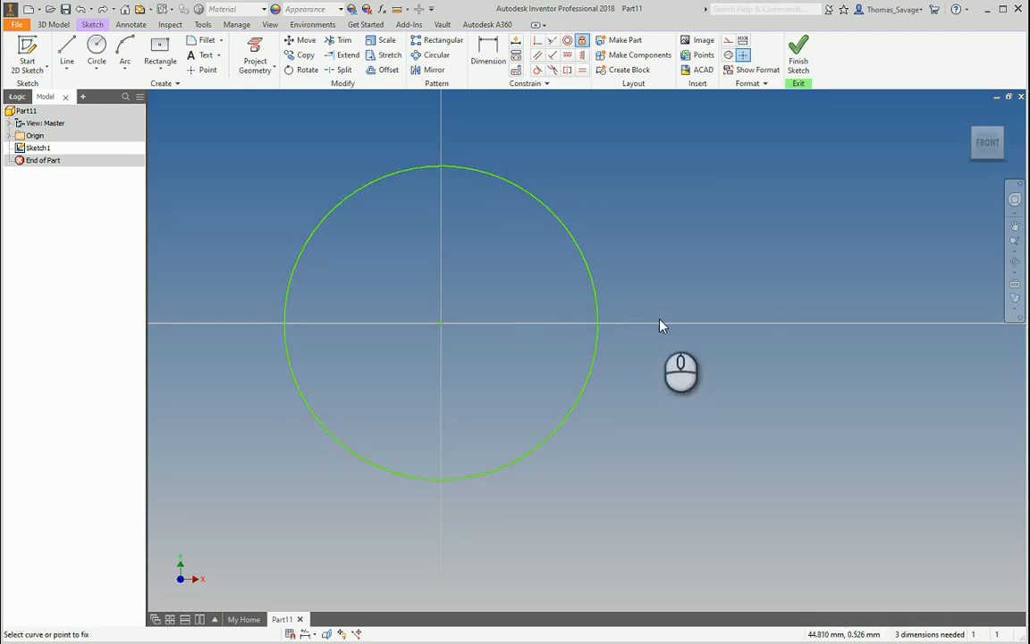
{"action": "left_click", "coordinate": [592, 277]}
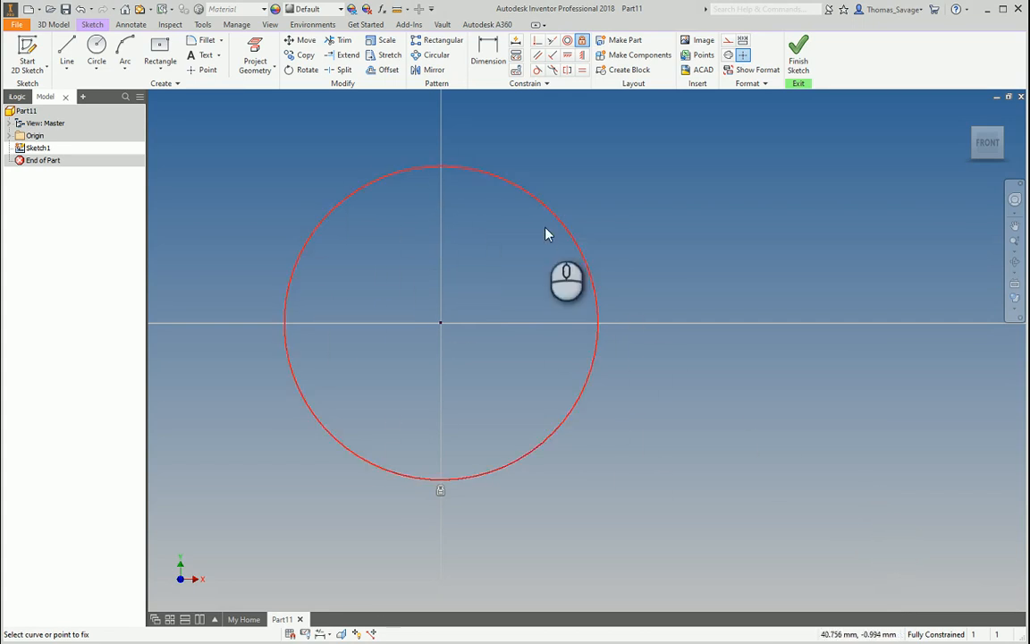
Undo the circle's Fix constraint and dimension its diameter at 40 mm
{"action": "left_click", "coordinate": [85, 8]}
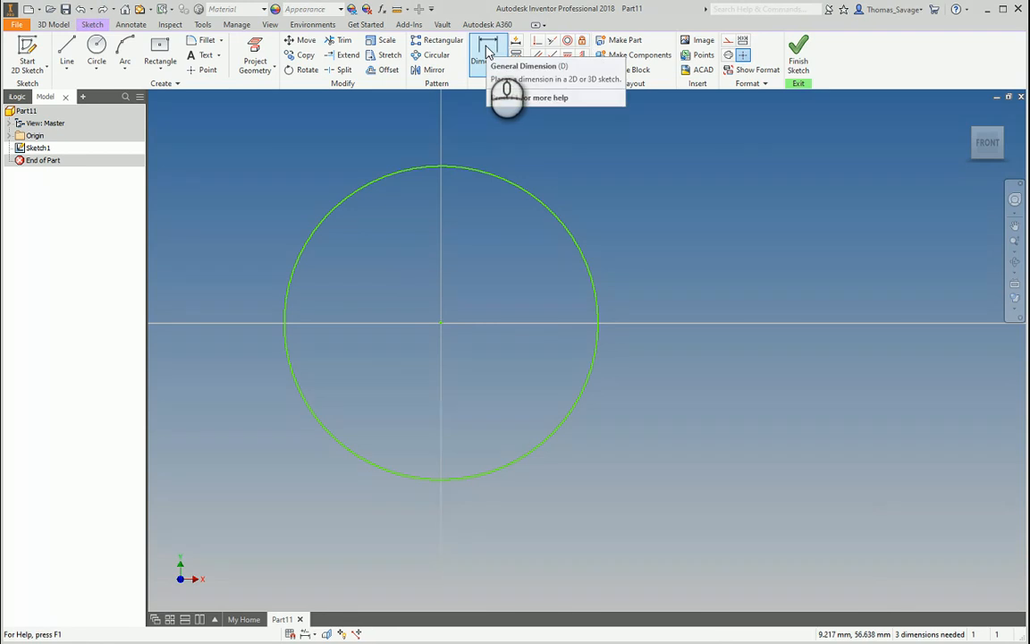
{"action": "left_click", "coordinate": [487, 51]}
{"action": "left_click", "coordinate": [510, 189]}
{"action": "left_click", "coordinate": [558, 158]}
{"action": "type", "text": "40"}
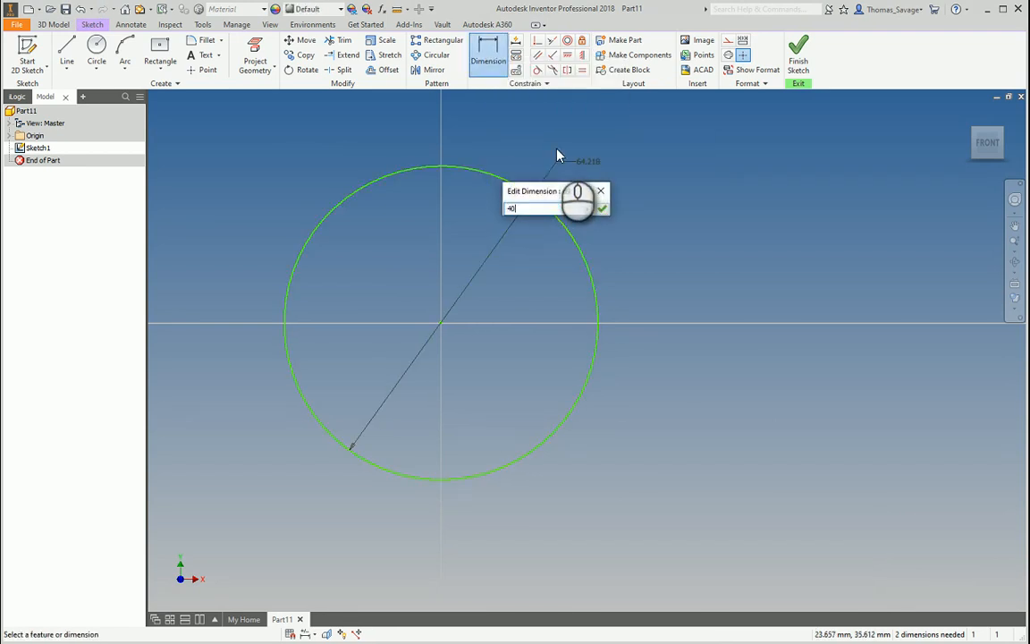
{"action": "key", "text": "Return"}
{"action": "key", "text": "Escape"}
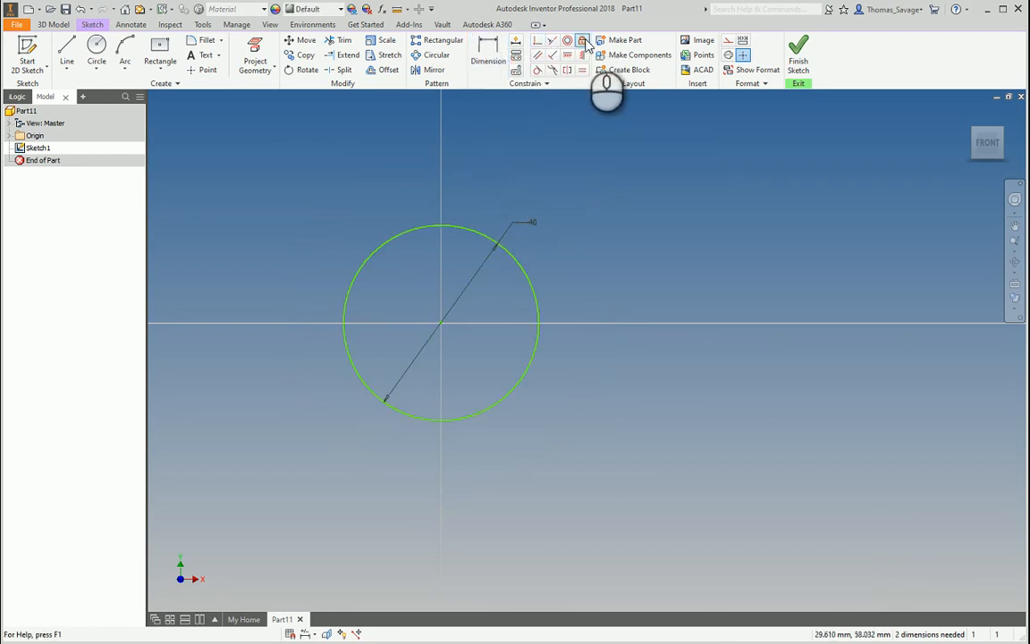
Try to apply a Fix constraint to the dimensioned circle
{"action": "left_click", "coordinate": [582, 41]}
{"action": "left_click", "coordinate": [538, 297]}
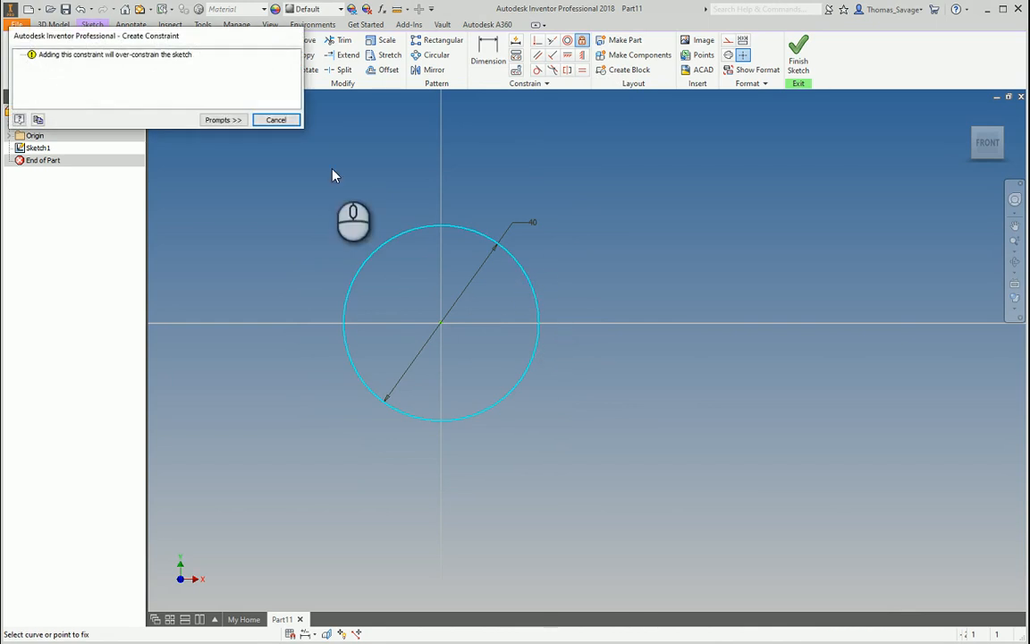
{"action": "key", "text": "Escape"}
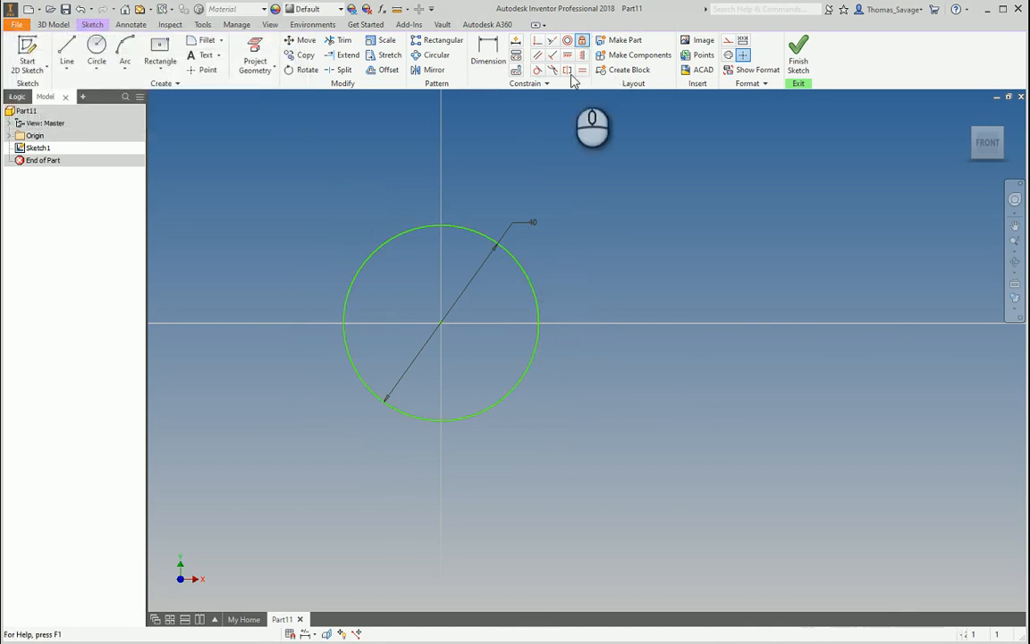
{"action": "left_click", "coordinate": [582, 41]}
{"action": "left_click", "coordinate": [533, 294]}
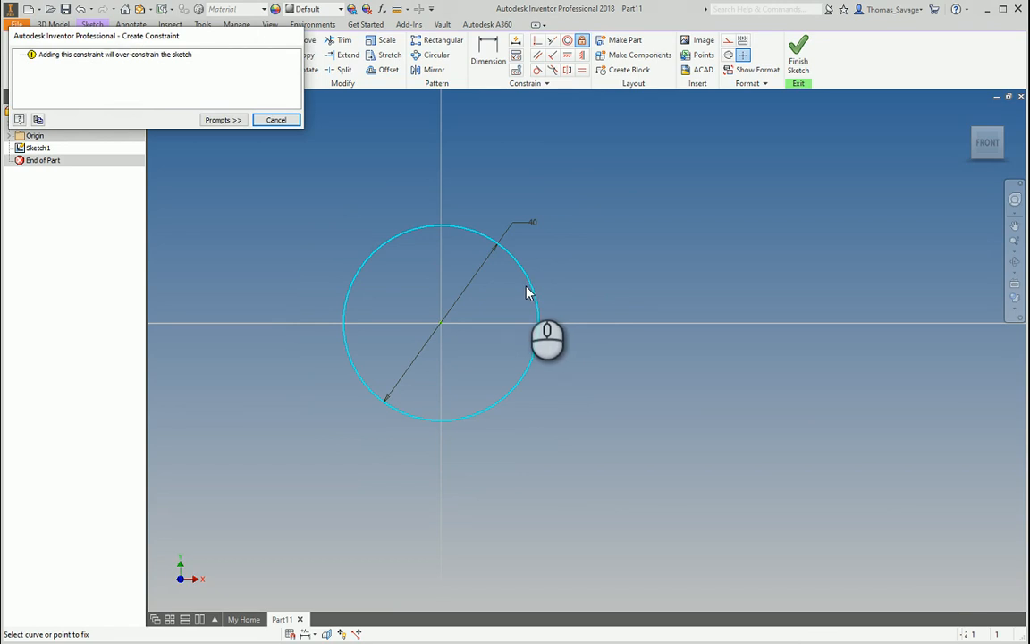
{"action": "key", "text": "Escape"}
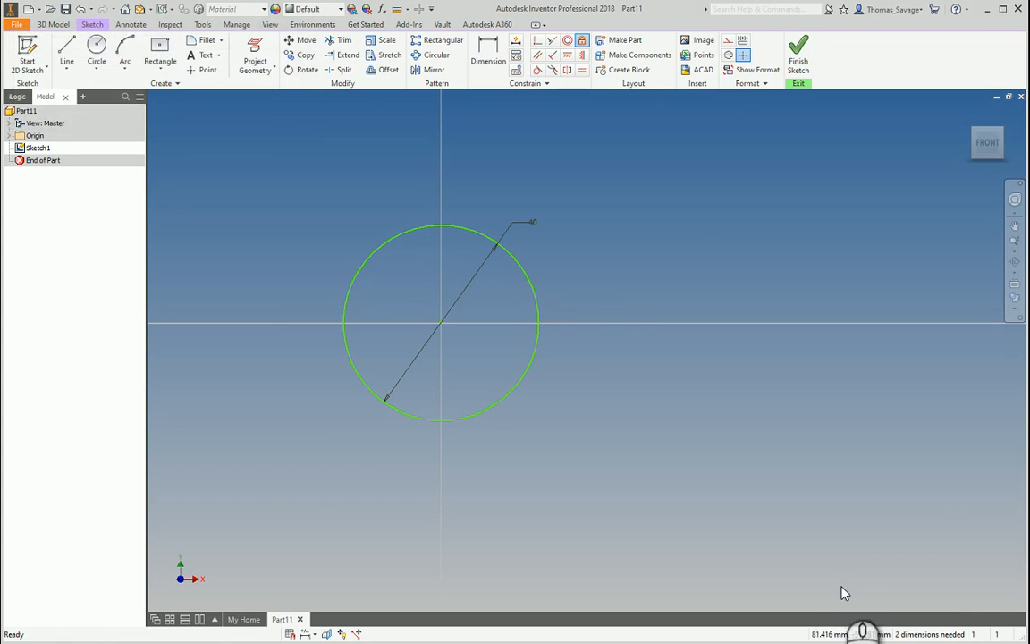
Test whether the dimensioned circle can be resized, and move it by its centre point down and right from the axes' crossing
{"action": "left_click", "coordinate": [525, 280]}
{"action": "left_click_drag", "start_coordinate": [529, 280], "coordinate": [540, 247]}
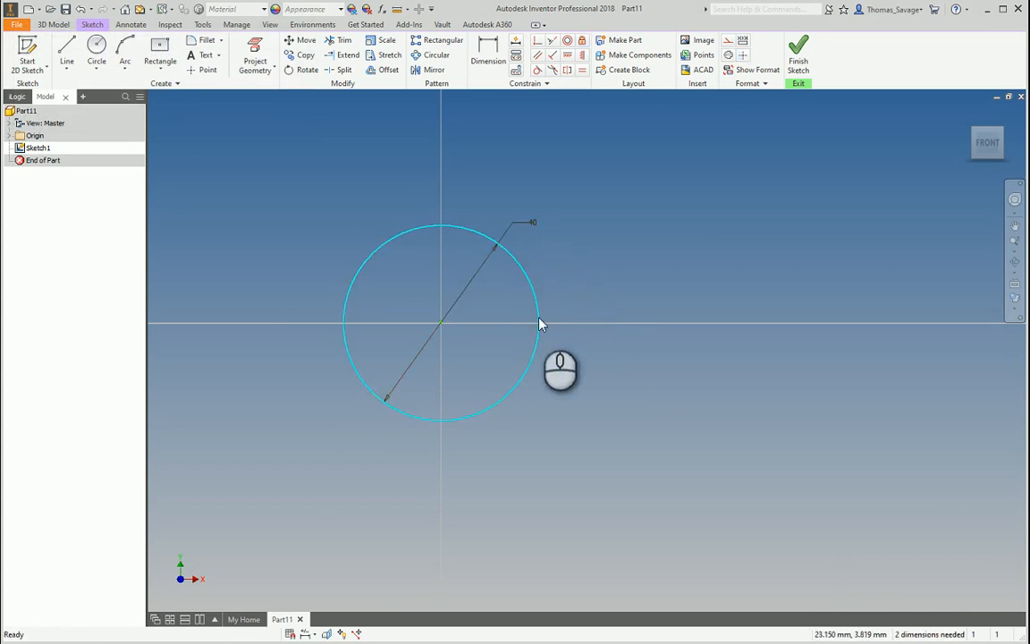
{"action": "left_click_drag", "start_coordinate": [443, 326], "coordinate": [491, 371]}
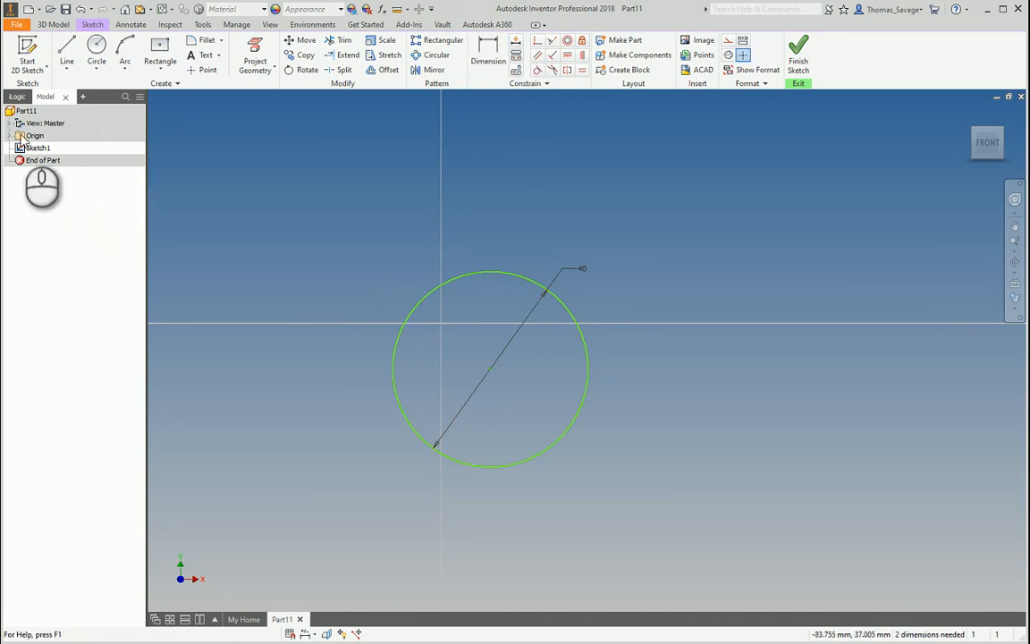
Make the origin's Center Point visible and project it into the sketch
{"action": "left_click", "coordinate": [9, 135]}
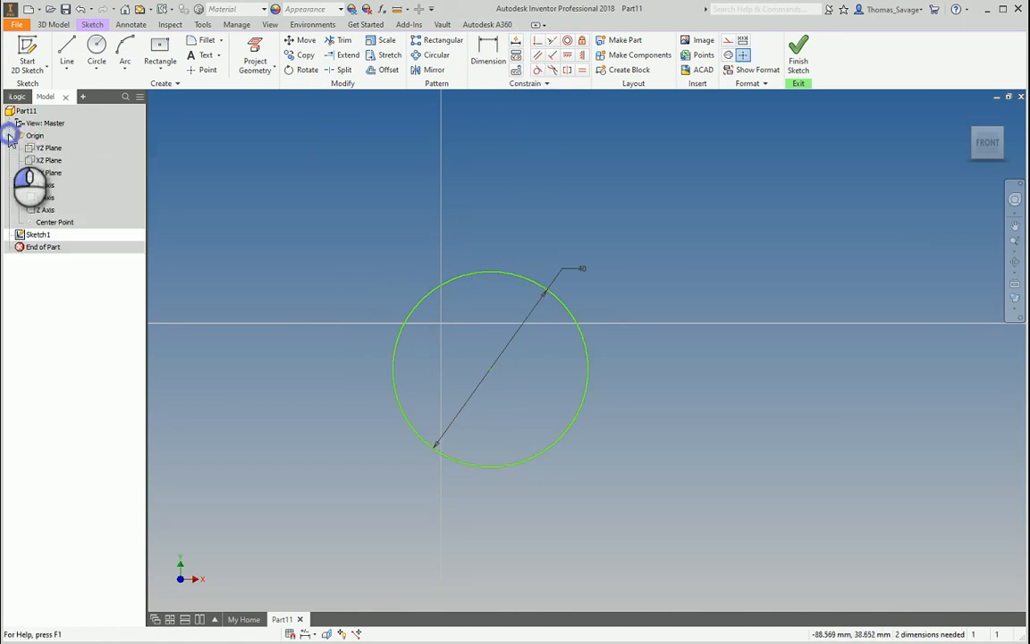
{"action": "right_click", "coordinate": [48, 223]}
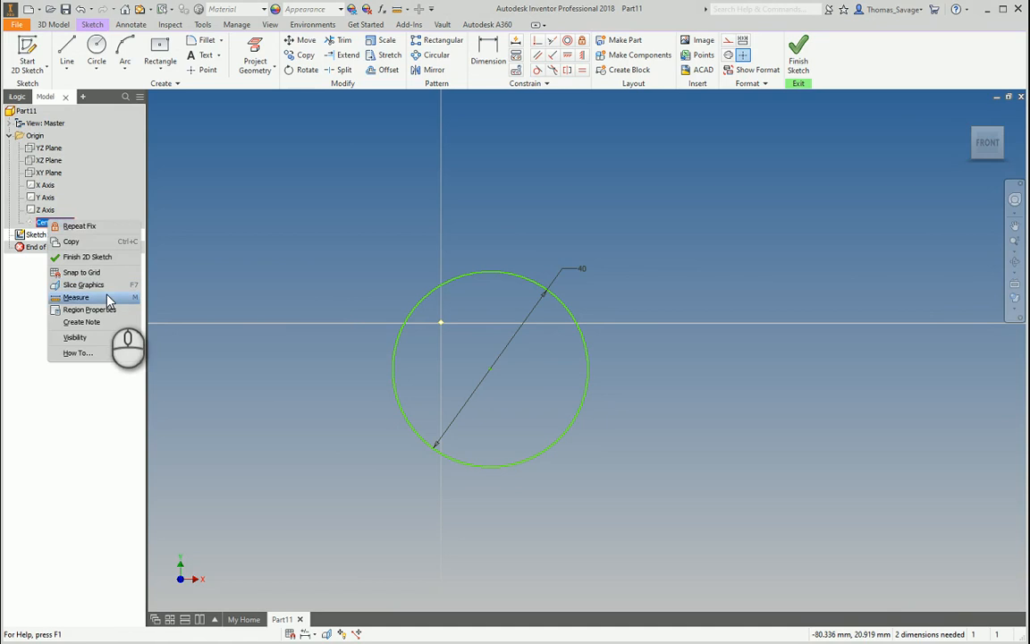
{"action": "left_click", "coordinate": [95, 341]}
{"action": "left_click", "coordinate": [255, 51]}
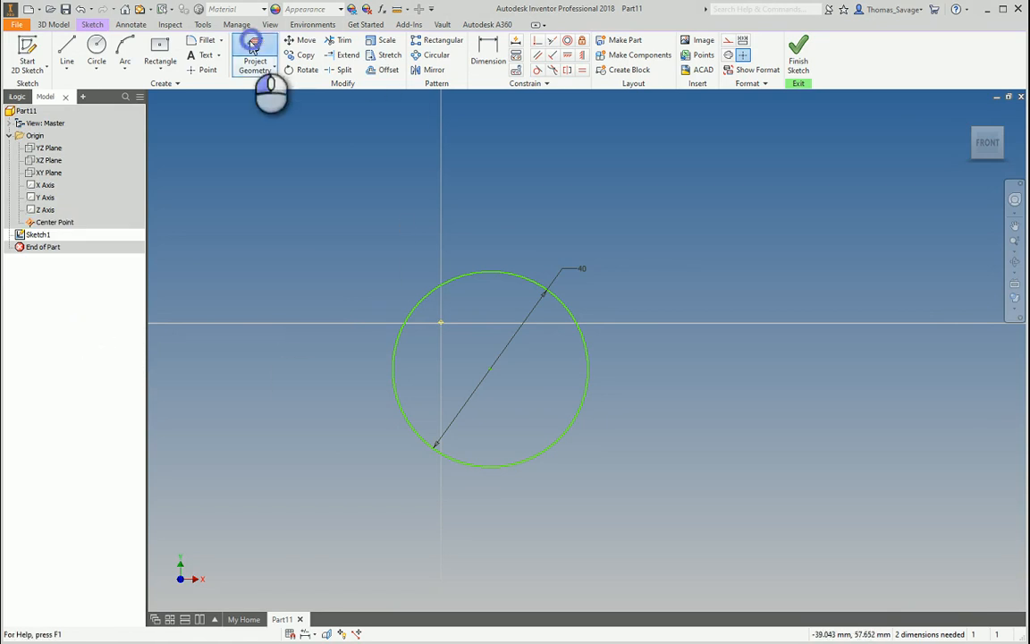
{"action": "left_click", "coordinate": [441, 324]}
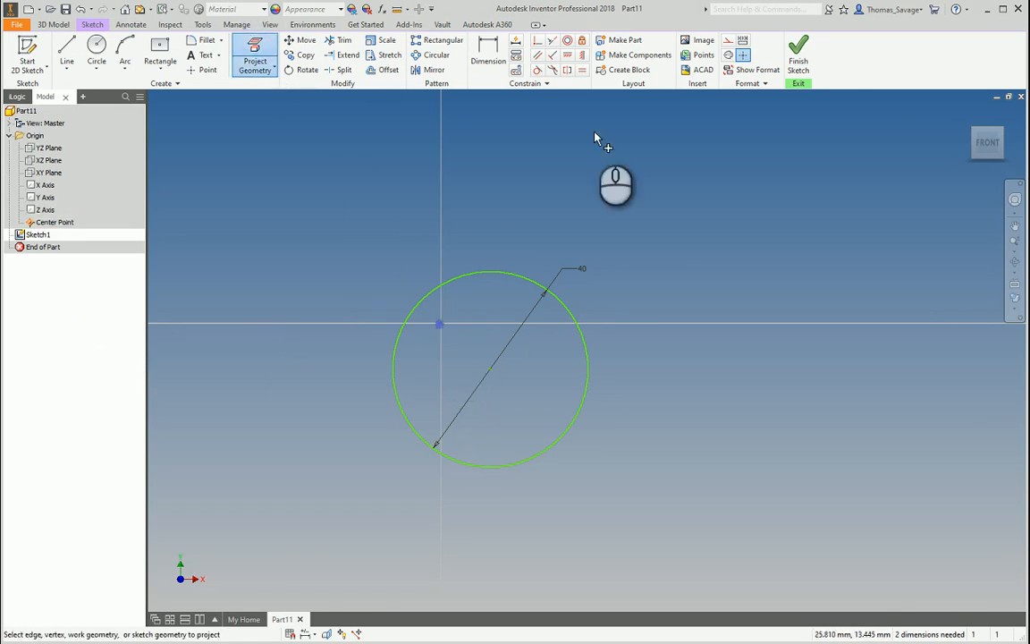
Apply a Coincident constraint between the circle's centre and the projected origin Center Point
{"action": "left_click", "coordinate": [538, 40]}
{"action": "left_click", "coordinate": [491, 370]}
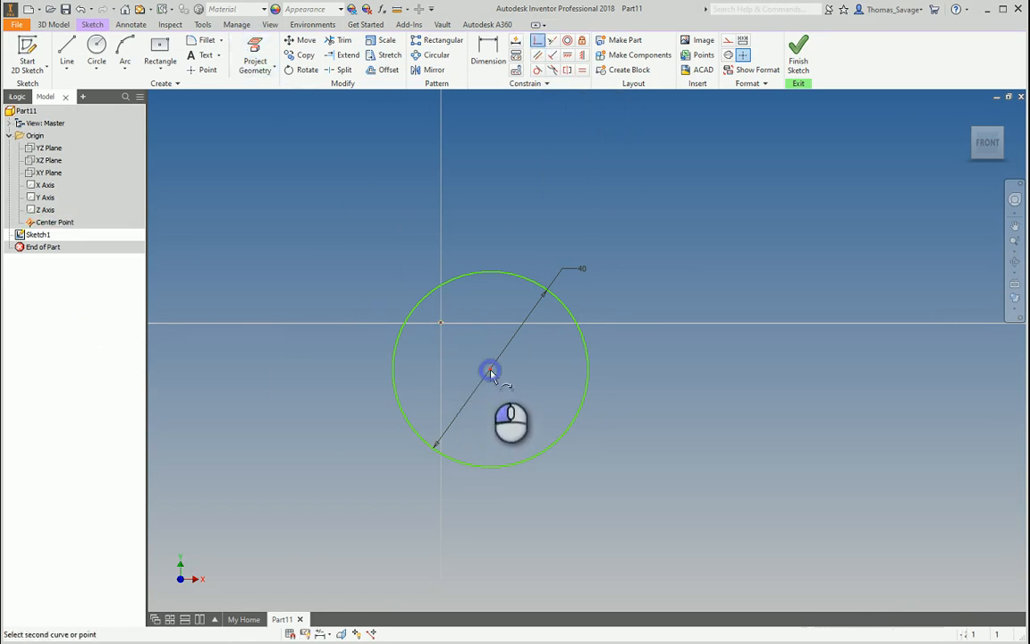
{"action": "left_click", "coordinate": [441, 323]}
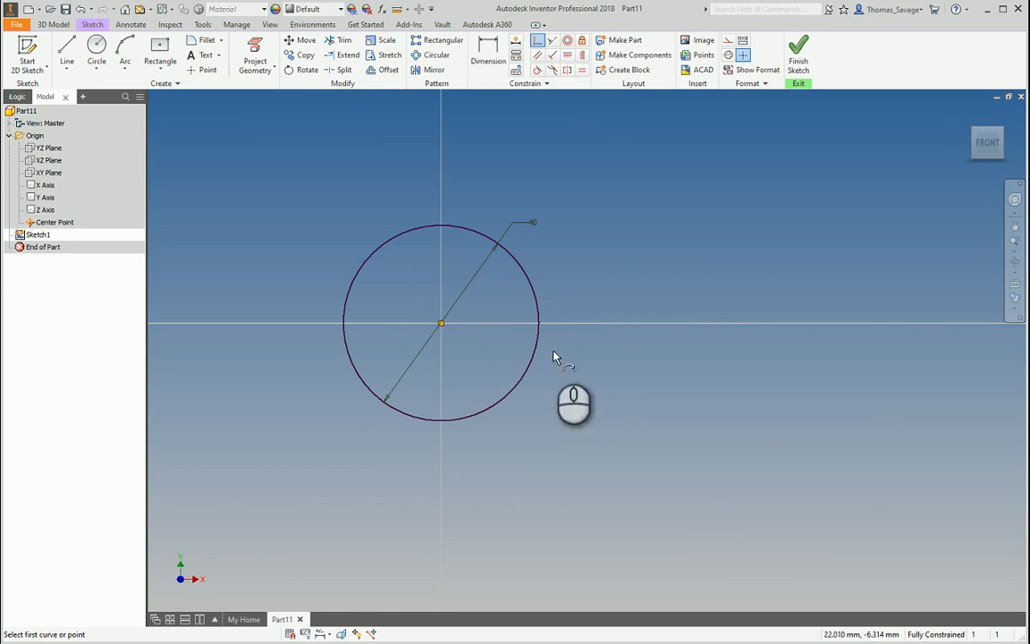
{"action": "key", "text": "Escape"}
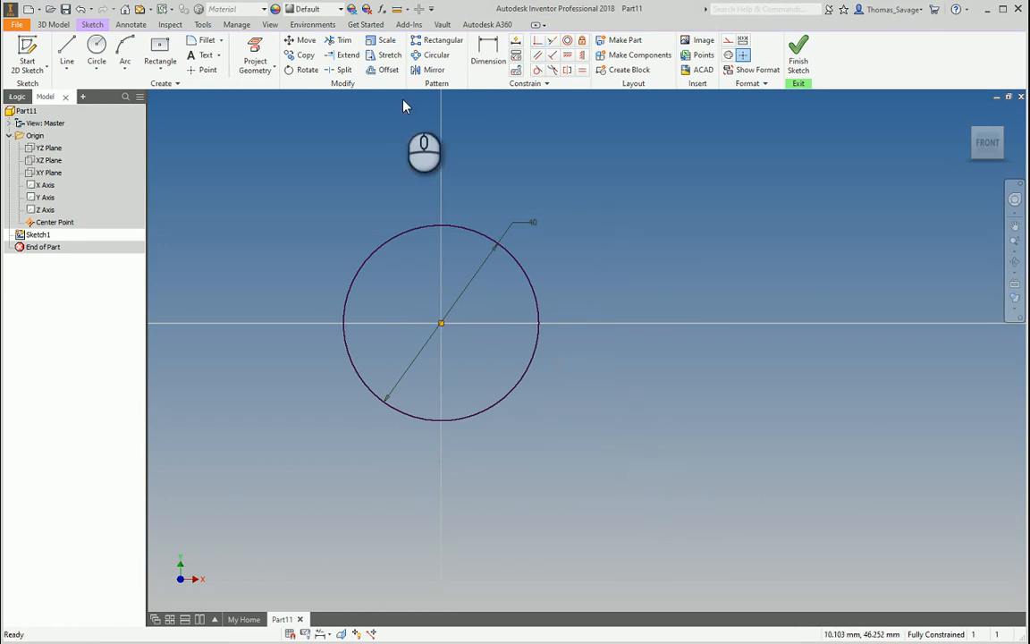
Draw a horizontal line to the right of the circle from about X 46, Y 22 mm, and a vertical line down from its left end
{"action": "left_click", "coordinate": [67, 50]}
{"action": "left_click", "coordinate": [667, 214]}
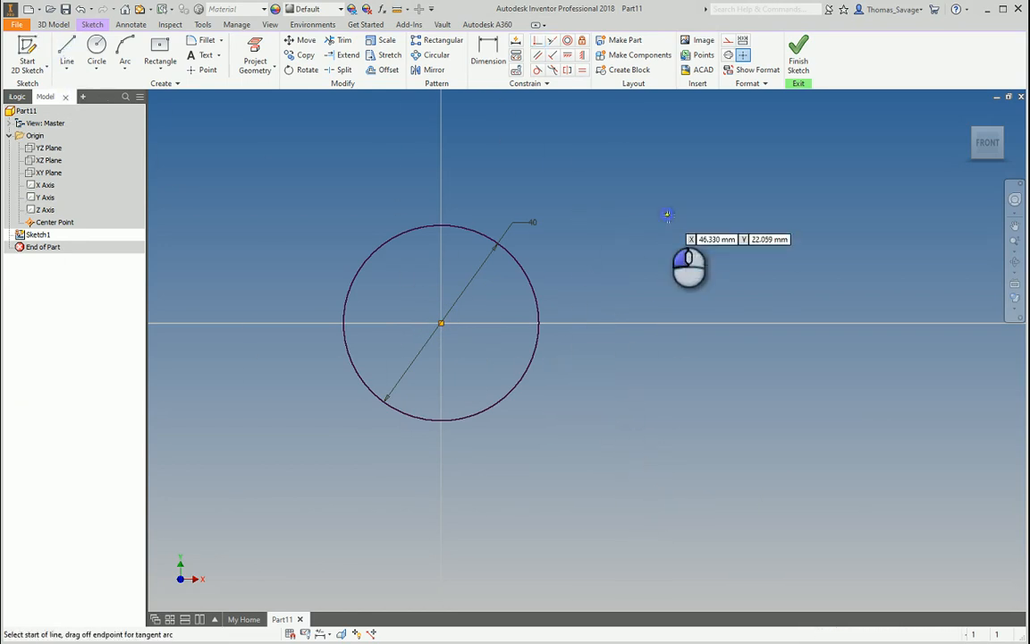
{"action": "left_click", "coordinate": [872, 216]}
{"action": "middle_click_drag", "start_coordinate": [731, 302], "coordinate": [583, 295]}
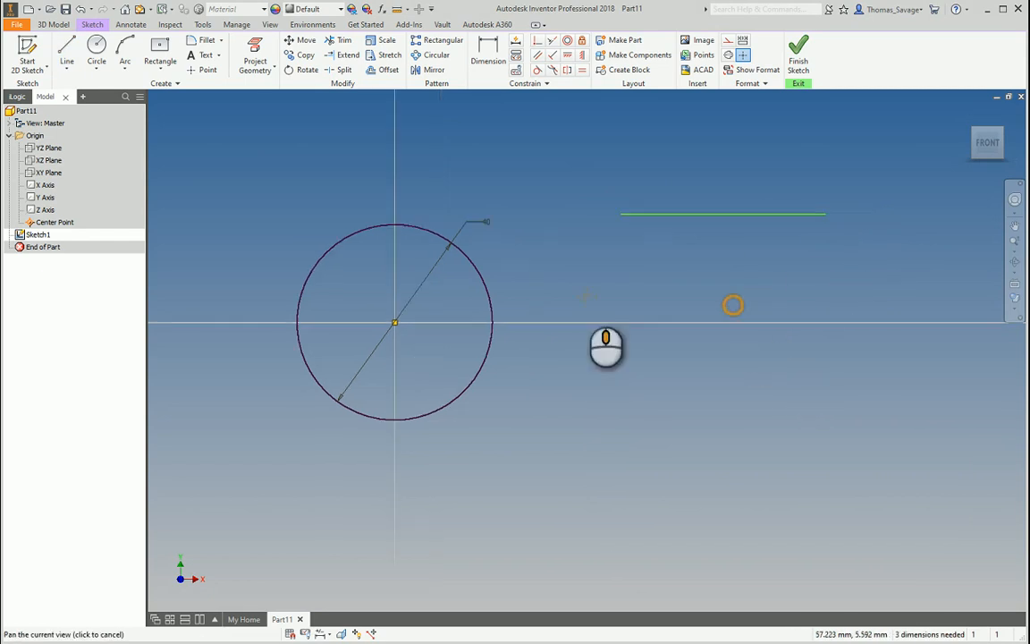
{"action": "left_click", "coordinate": [66, 50]}
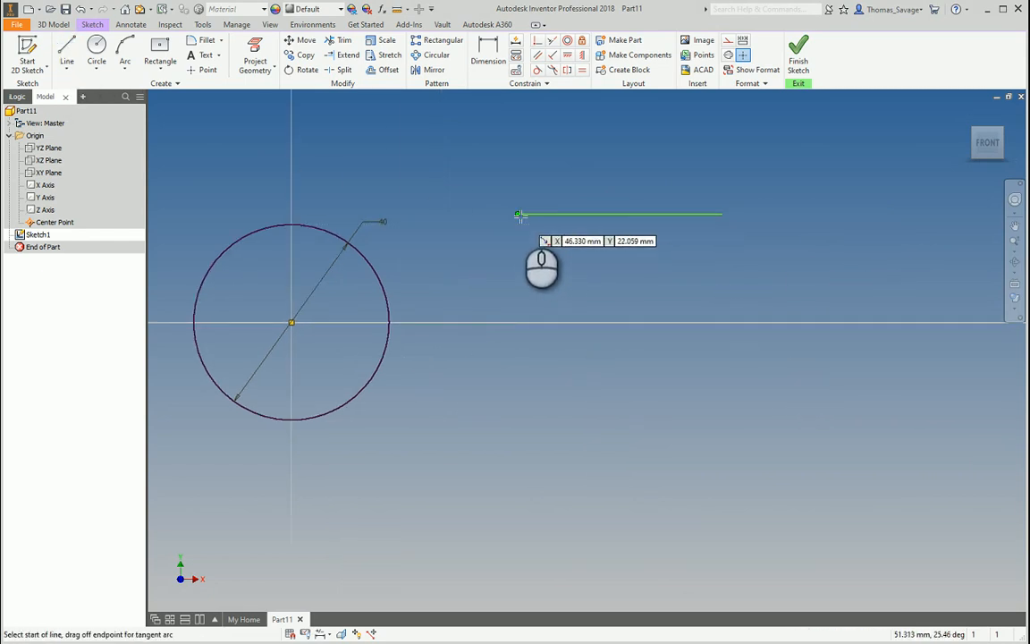
{"action": "left_click", "coordinate": [519, 214]}
{"action": "left_click", "coordinate": [520, 312]}
Apply Fix constraints to the horizontal line and the vertical line
{"action": "left_click", "coordinate": [583, 39]}
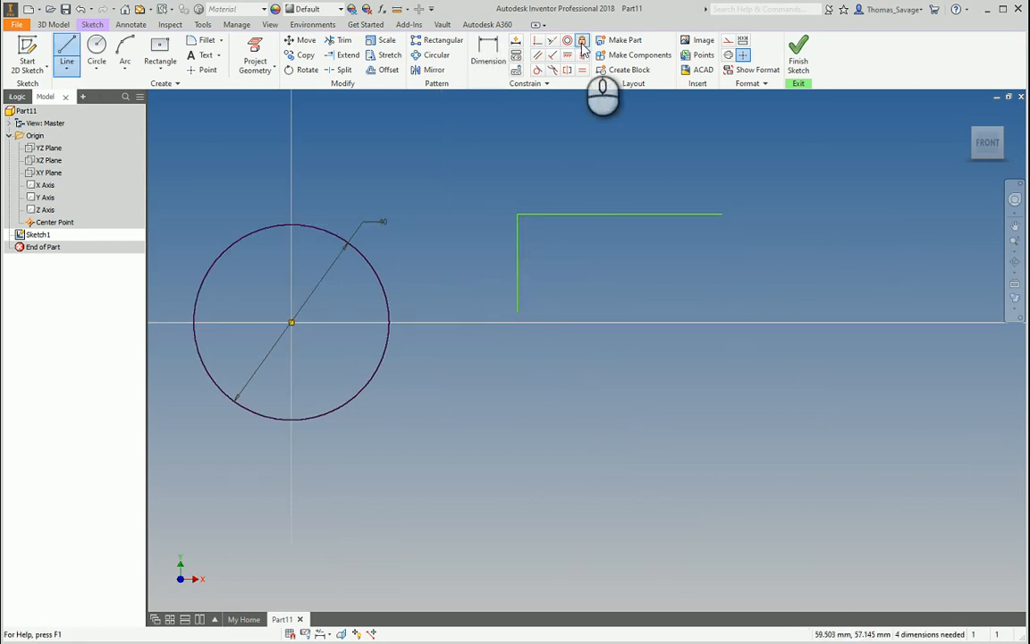
{"action": "left_click", "coordinate": [604, 219]}
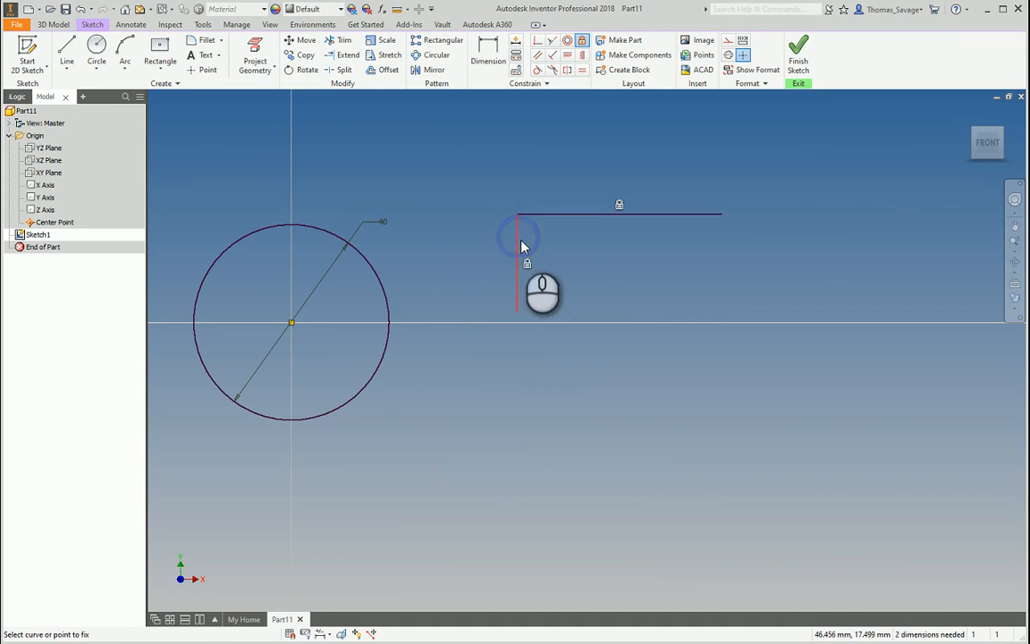
{"action": "left_click", "coordinate": [516, 238]}
{"action": "key", "text": "Escape"}
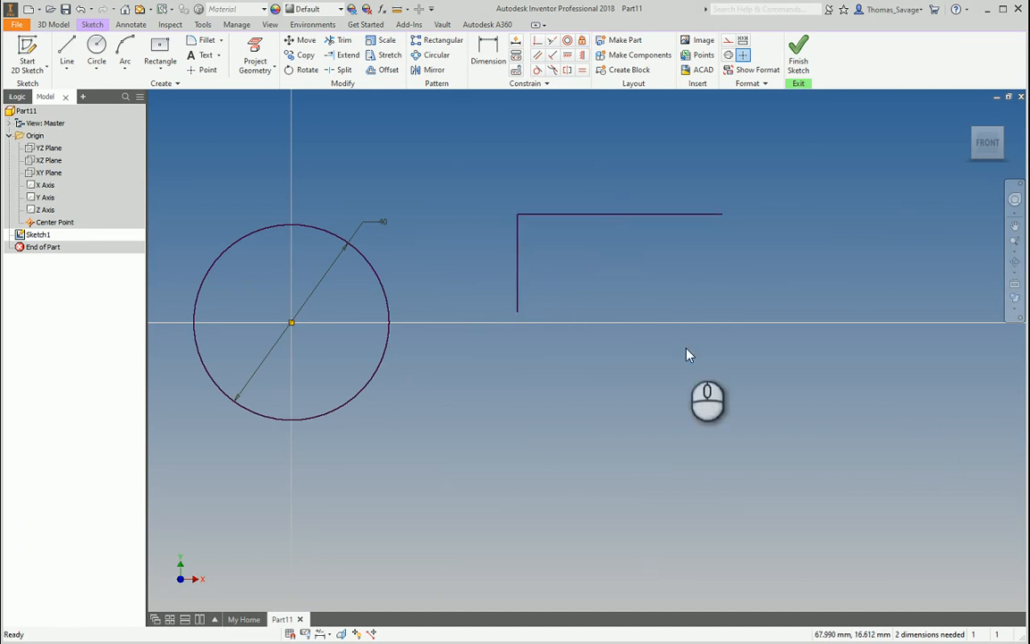
Try to make the corner of the two fixed lines coincident with the projected centre point
{"action": "left_click", "coordinate": [486, 50]}
{"action": "left_click", "coordinate": [538, 41]}
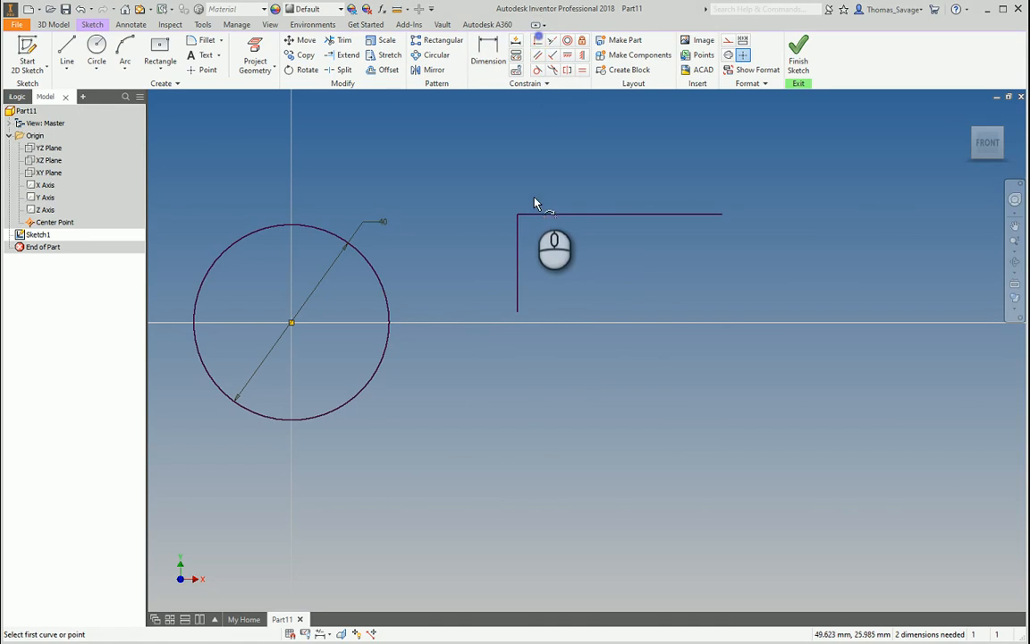
{"action": "left_click", "coordinate": [522, 215]}
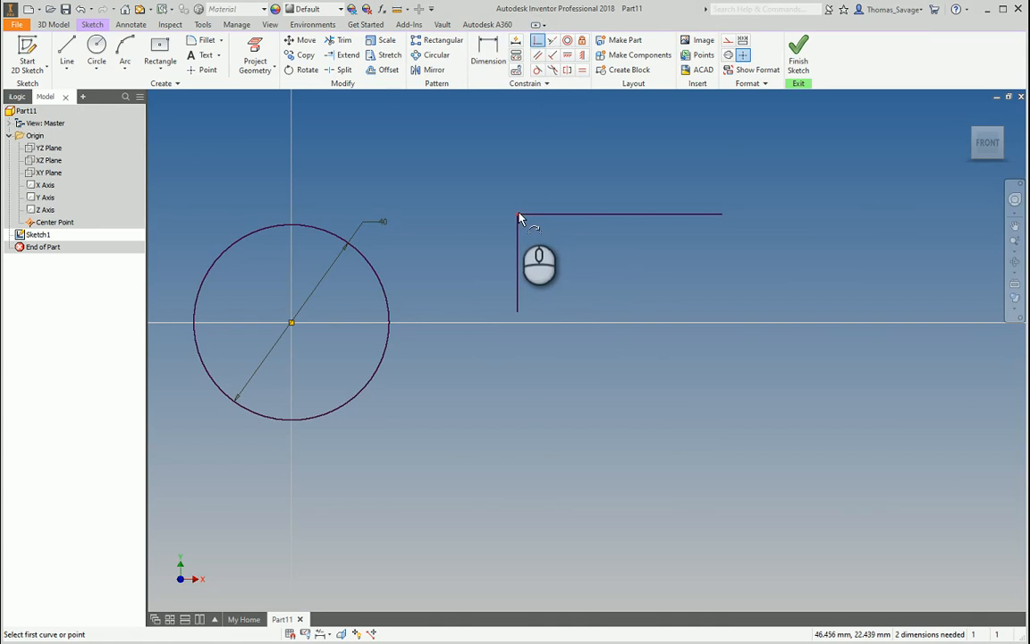
{"action": "left_click", "coordinate": [293, 324]}
{"action": "key", "text": "Escape"}
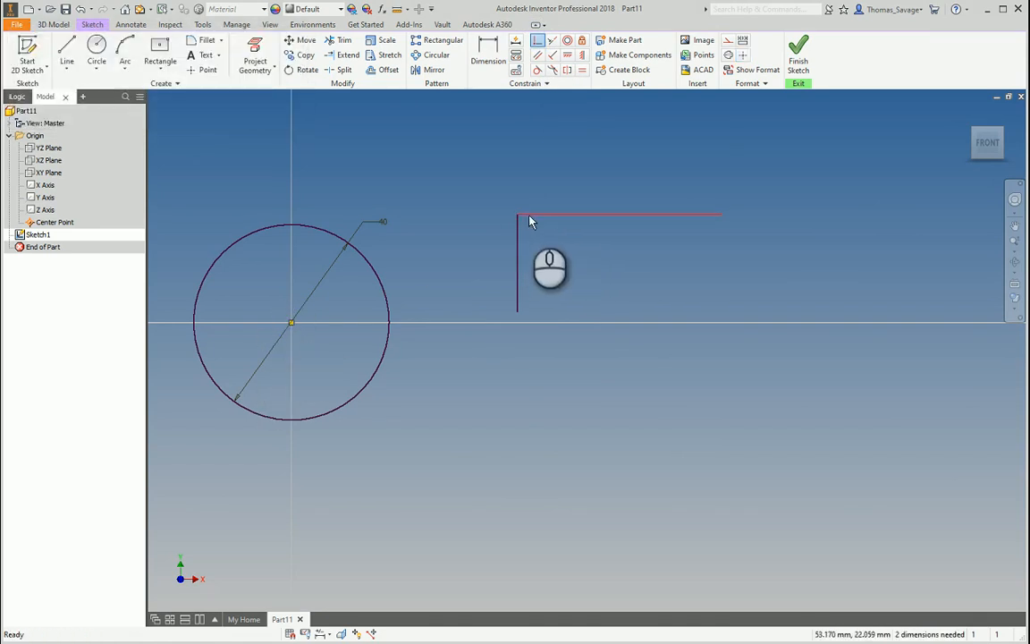
Stretch the fixed vertical line downward and dimension its length at 30 mm
{"action": "mouse_move", "coordinate": [522, 220]}
{"action": "left_mouse_down"}
{"action": "mouse_move", "coordinate": [520, 272]}
{"action": "mouse_move", "coordinate": [501, 266]}
{"action": "mouse_move", "coordinate": [517, 358]}
{"action": "left_mouse_up"}
{"action": "left_click", "coordinate": [488, 53]}
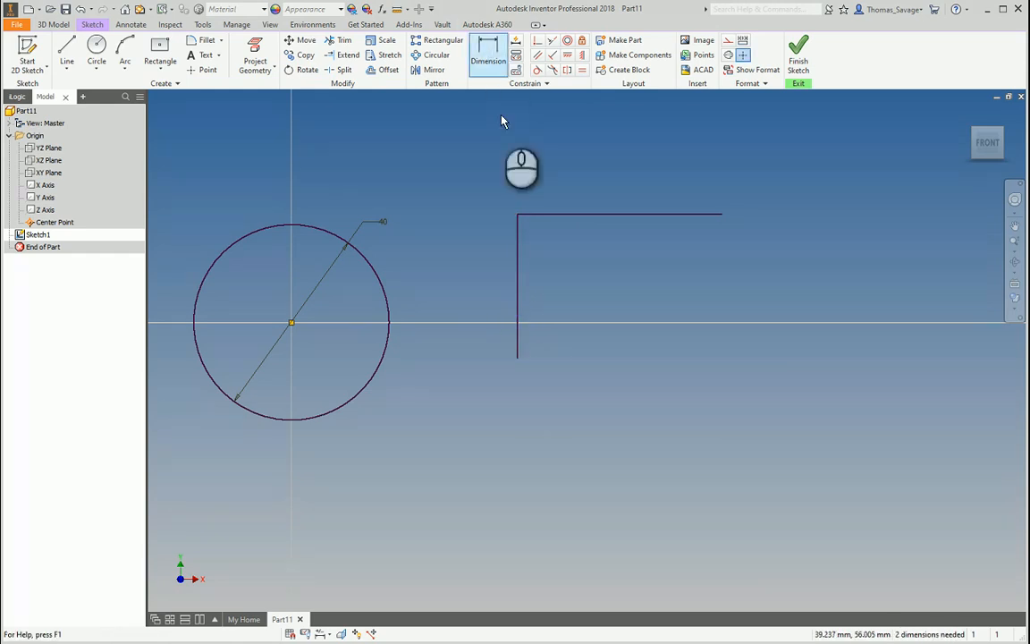
{"action": "left_click", "coordinate": [516, 265]}
{"action": "left_click", "coordinate": [505, 261]}
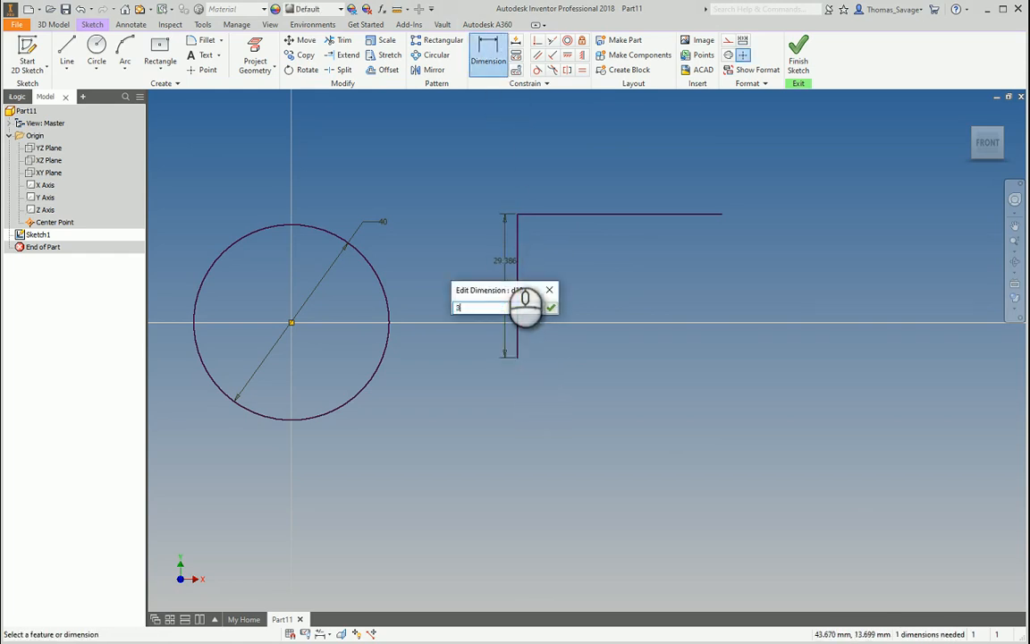
{"action": "key", "text": "Return"}
Add a 30 mm length dimension to the fixed horizontal line
{"action": "left_click", "coordinate": [573, 216]}
{"action": "left_click", "coordinate": [575, 202]}
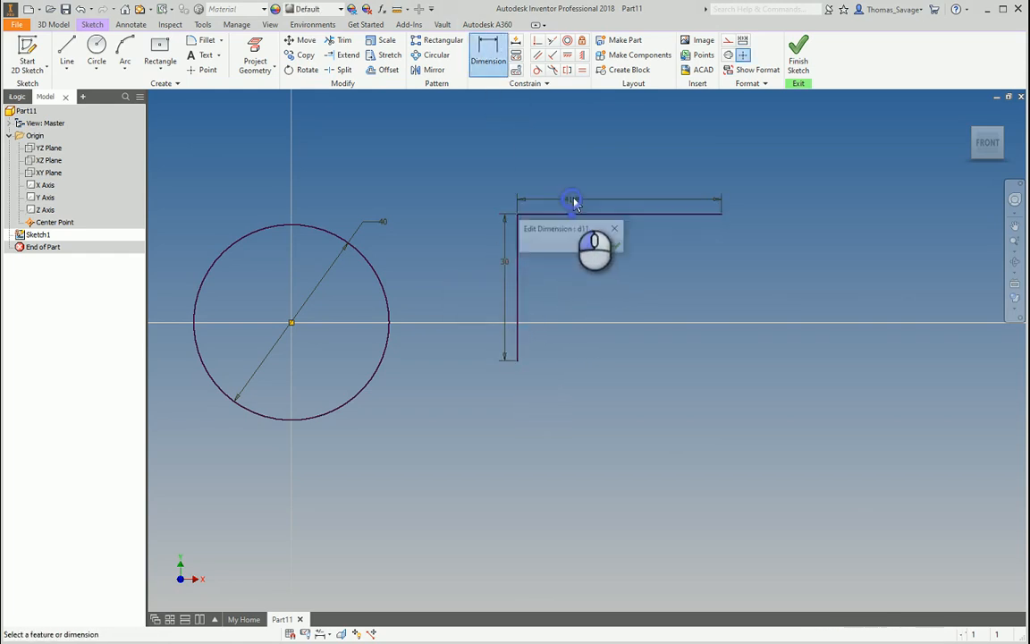
{"action": "type", "text": "30"}
{"action": "key", "text": "Return"}
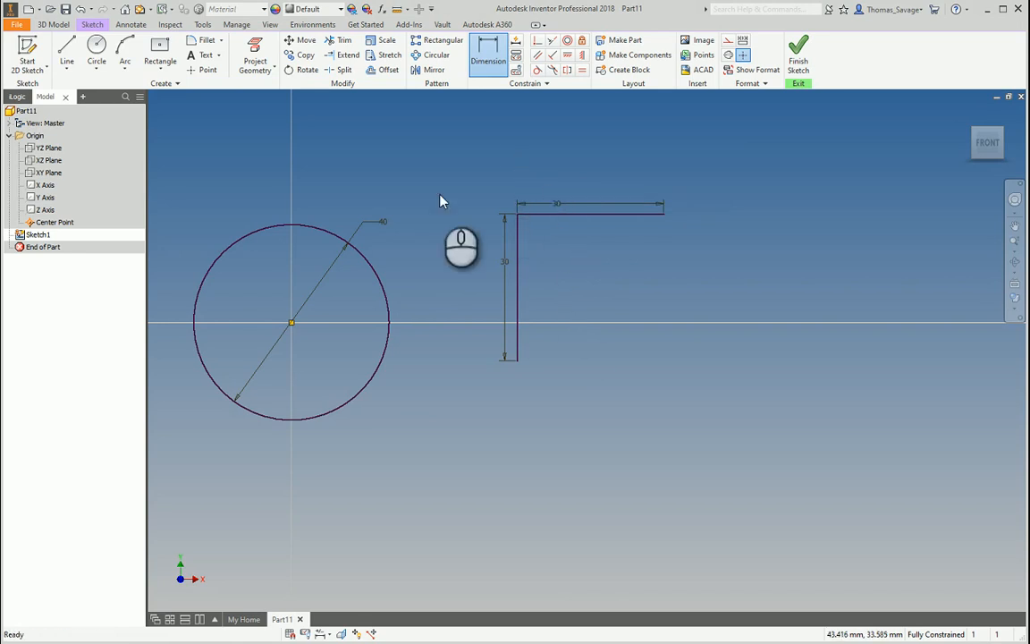
{"action": "key", "text": "Escape"}
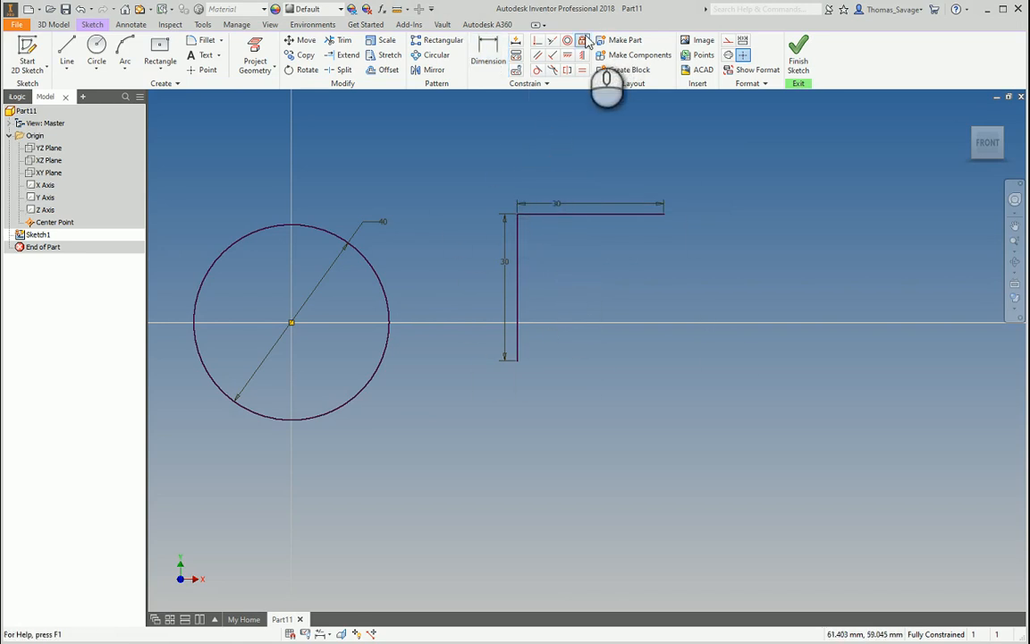
Delete the 30 mm dimensions from both fixed lines
{"action": "left_click", "coordinate": [559, 206]}
{"action": "key", "text": "Delete"}
{"action": "left_click", "coordinate": [502, 271]}
{"action": "key", "text": "Delete"}
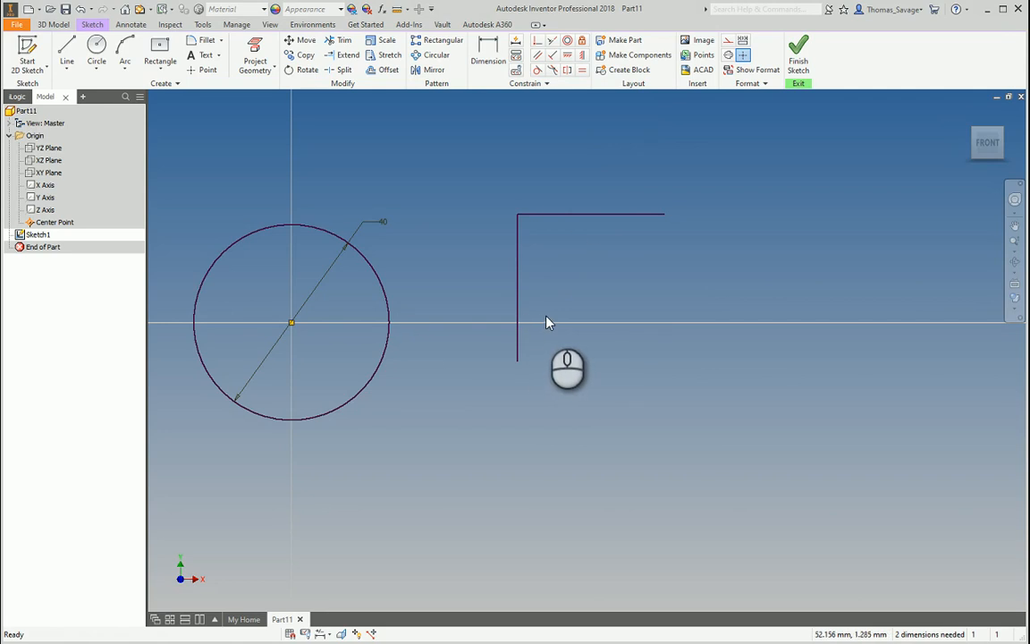
Delete the two fixed lines and the 40 mm circle with its dimension
{"action": "left_click_drag", "start_coordinate": [660, 394], "coordinate": [452, 120]}
{"action": "key", "text": "Delete"}
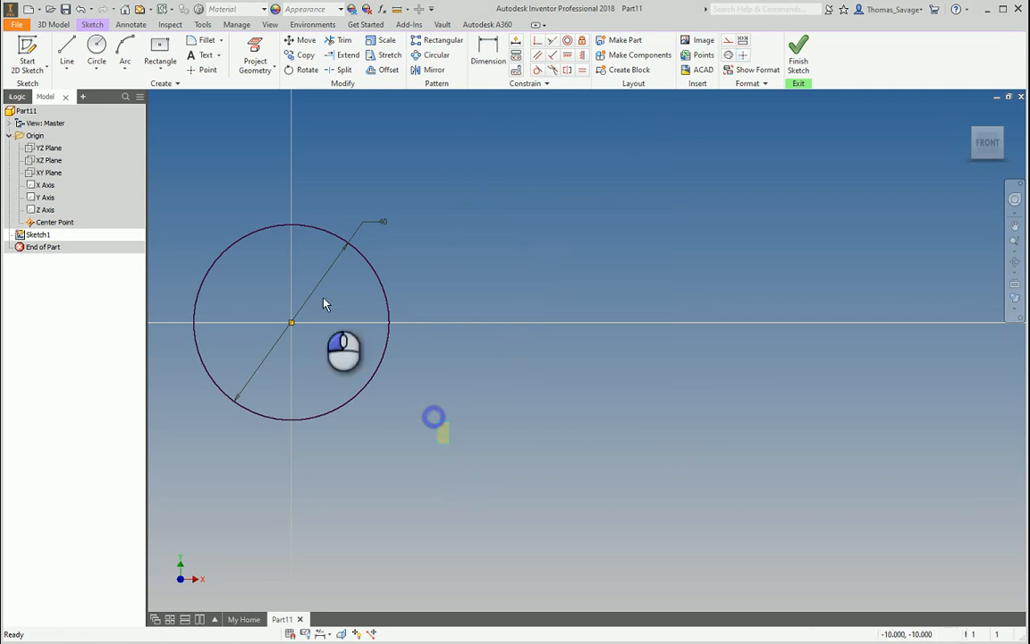
{"action": "left_click_drag", "start_coordinate": [447, 438], "coordinate": [189, 174]}
{"action": "key", "text": "Delete"}
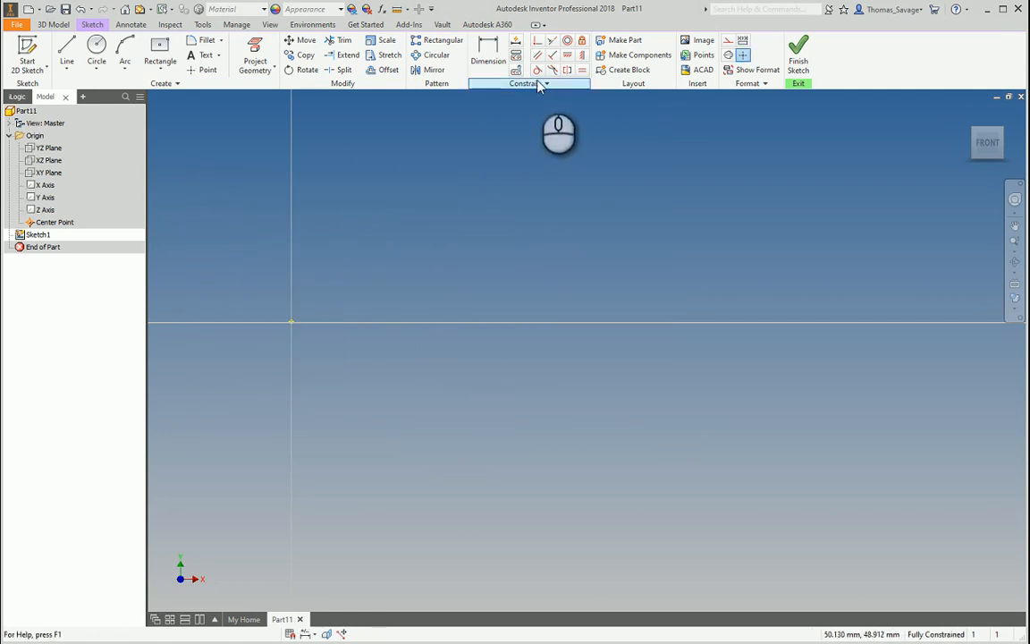
Draw a 50 mm horizontal line starting at the origin and move it off the origin, down and to the right
{"action": "left_click", "coordinate": [67, 52]}
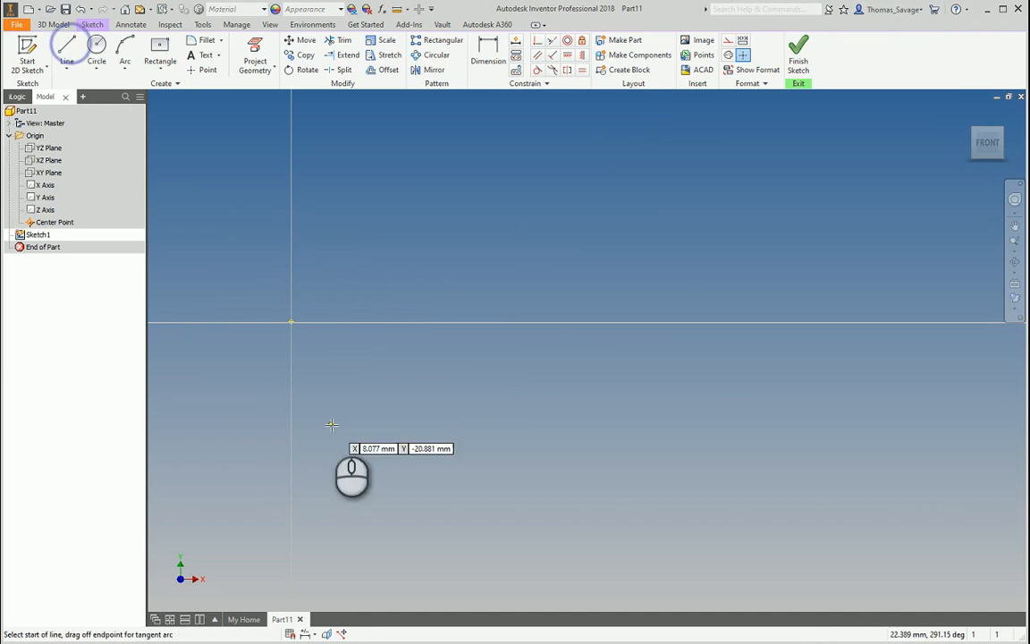
{"action": "left_click", "coordinate": [291, 322]}
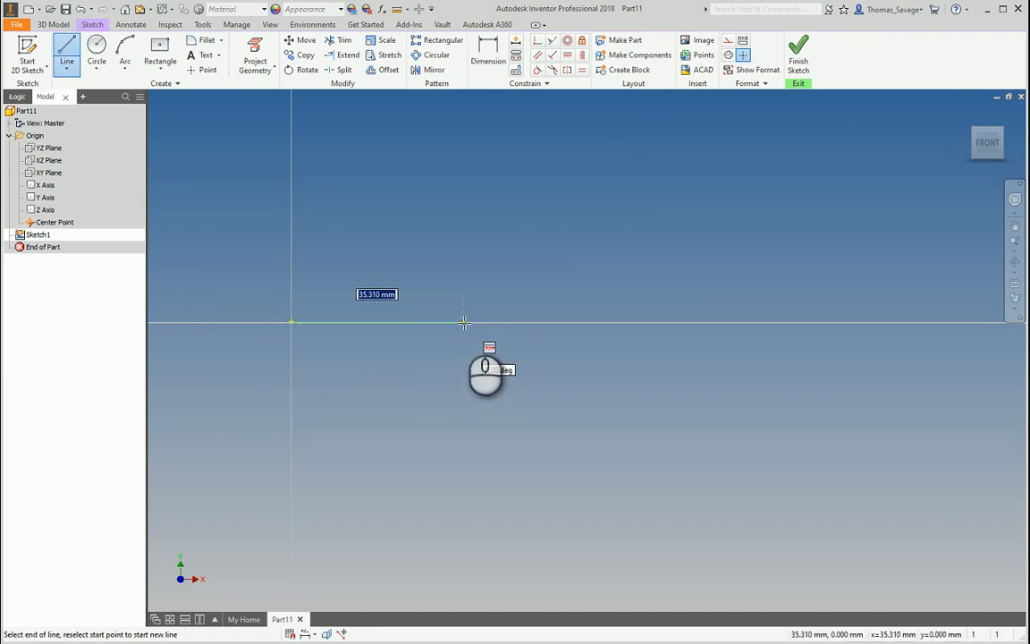
{"action": "type", "text": "50"}
{"action": "key", "text": "Return"}
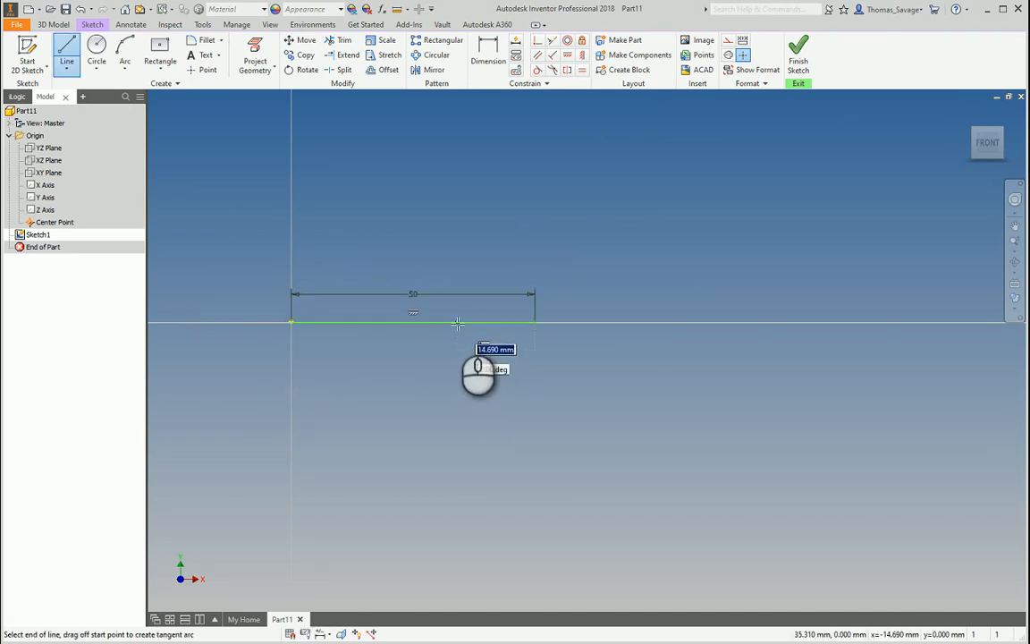
{"action": "key", "text": "Escape"}
{"action": "left_click_drag", "start_coordinate": [540, 326], "coordinate": [578, 361]}
Project the origin's Center Point into the sketch and make the line's left endpoint coincident with it
{"action": "left_click", "coordinate": [540, 42]}
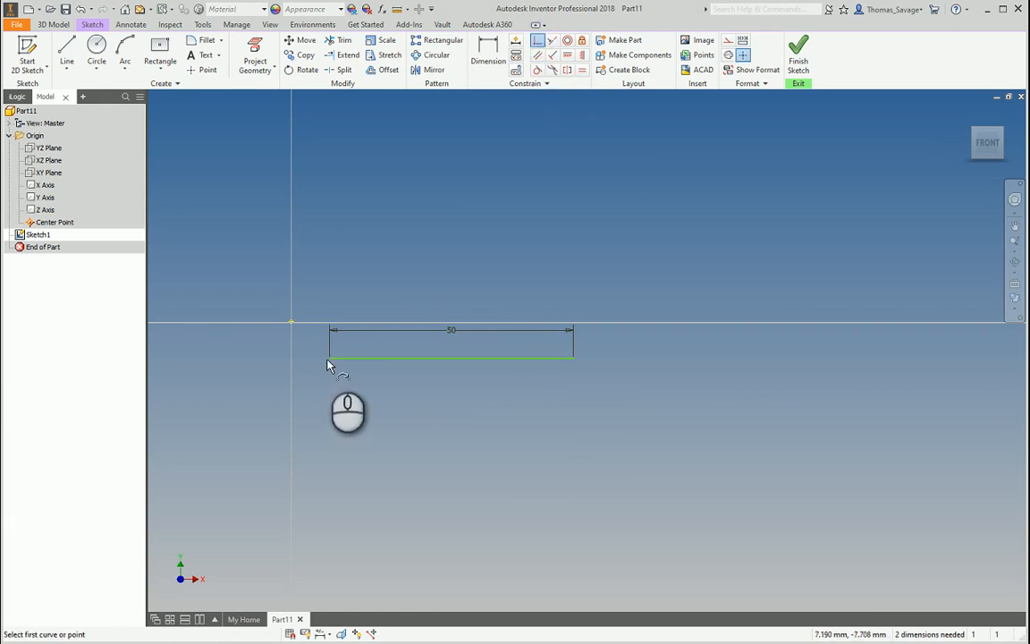
{"action": "left_click", "coordinate": [329, 358]}
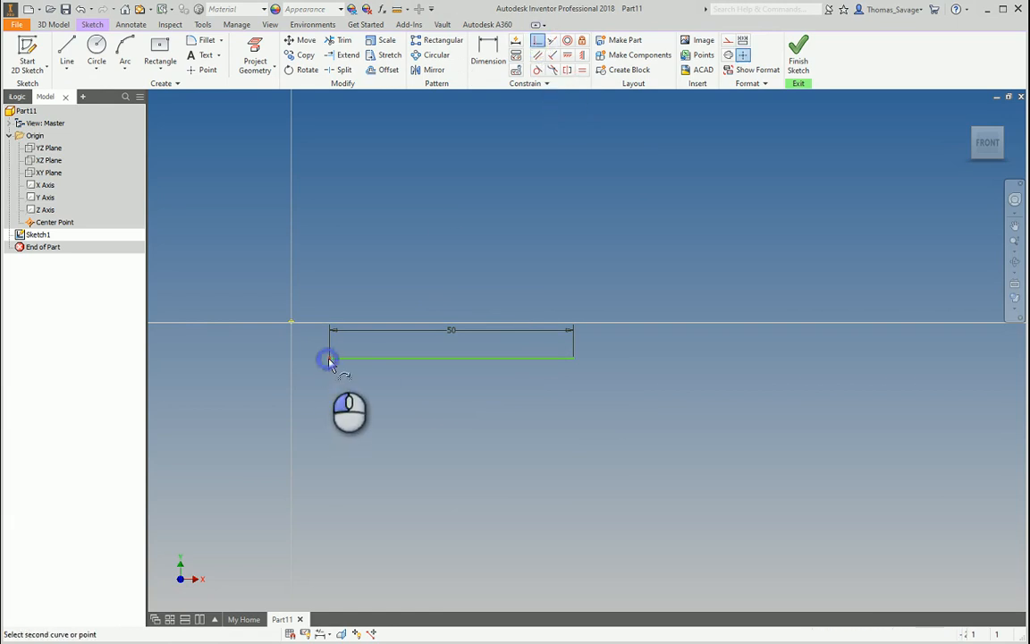
{"action": "left_click", "coordinate": [260, 49]}
{"action": "left_click", "coordinate": [55, 221]}
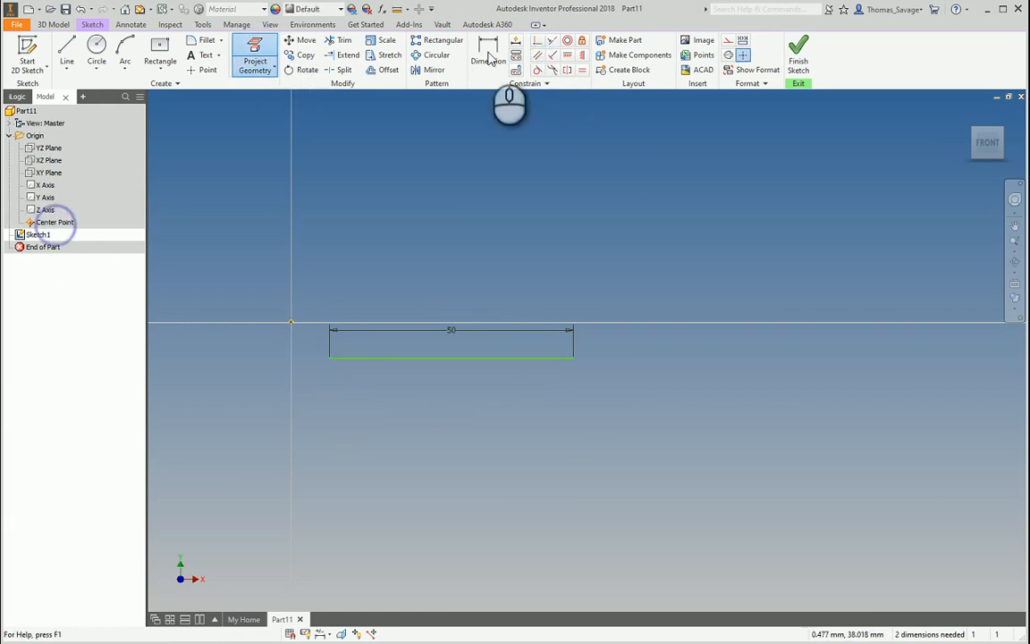
{"action": "left_click", "coordinate": [536, 42]}
{"action": "left_click", "coordinate": [329, 356]}
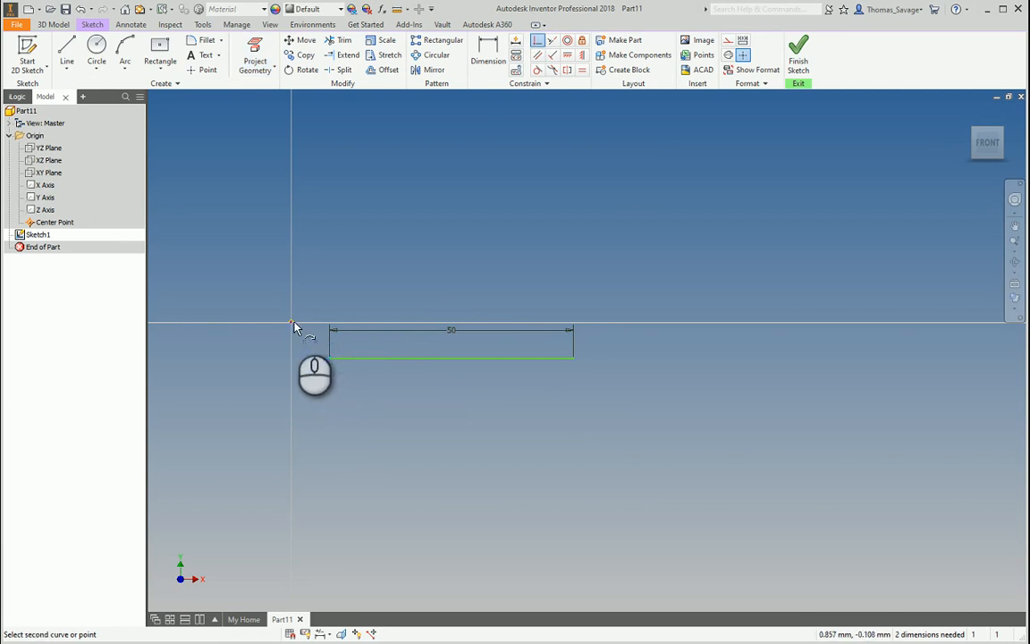
{"action": "left_click", "coordinate": [293, 323]}
{"action": "key", "text": "Escape"}
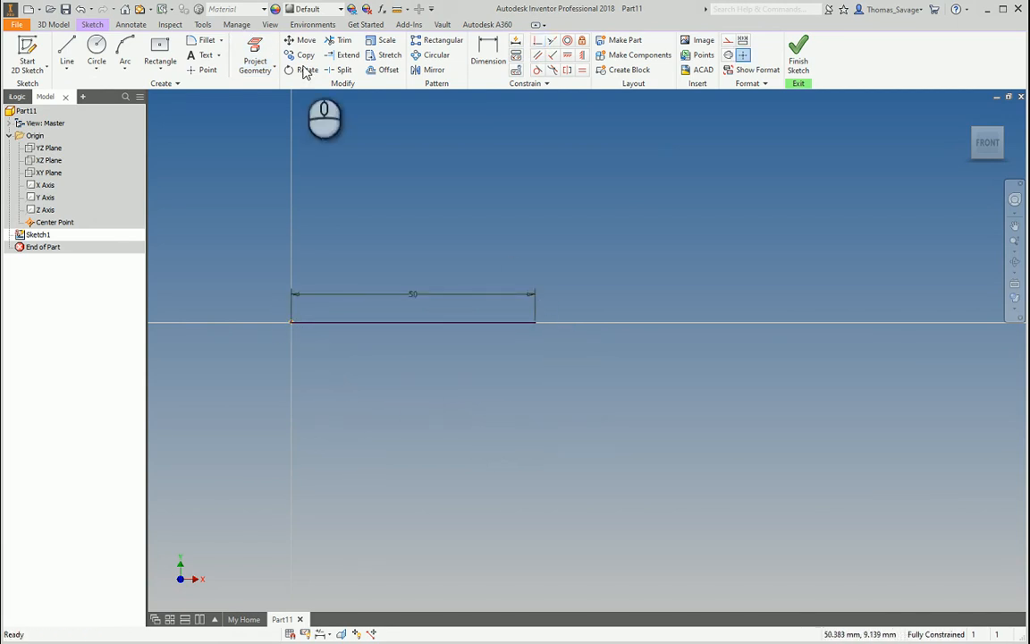
Draw a slanted line about 62 mm long above the horizontal line, rising to the right
{"action": "left_click", "coordinate": [66, 47]}
{"action": "middle_click_drag", "start_coordinate": [467, 190], "coordinate": [484, 277]}
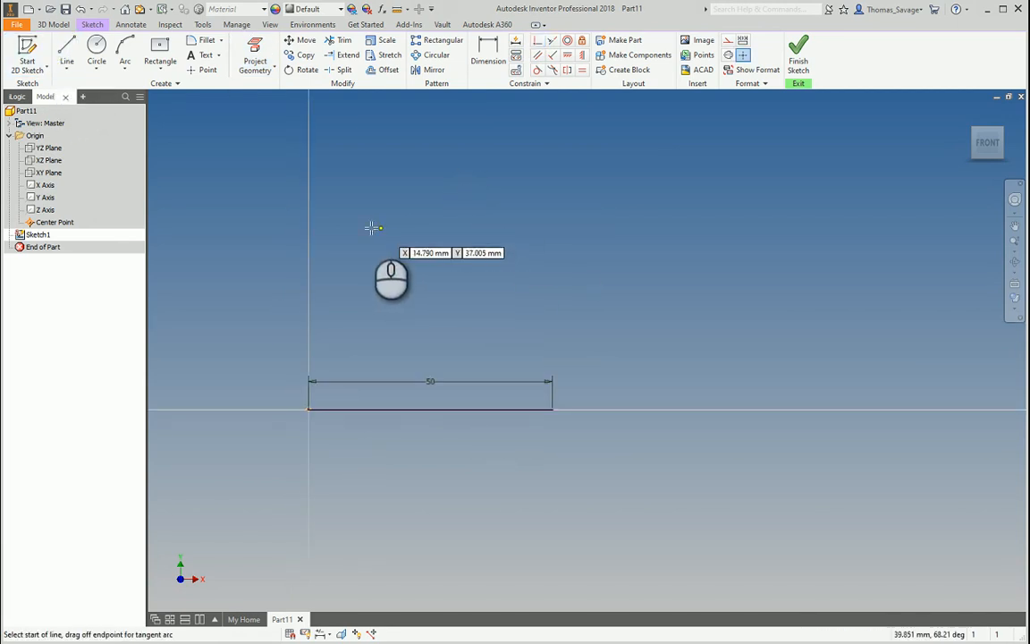
{"action": "left_click", "coordinate": [362, 219]}
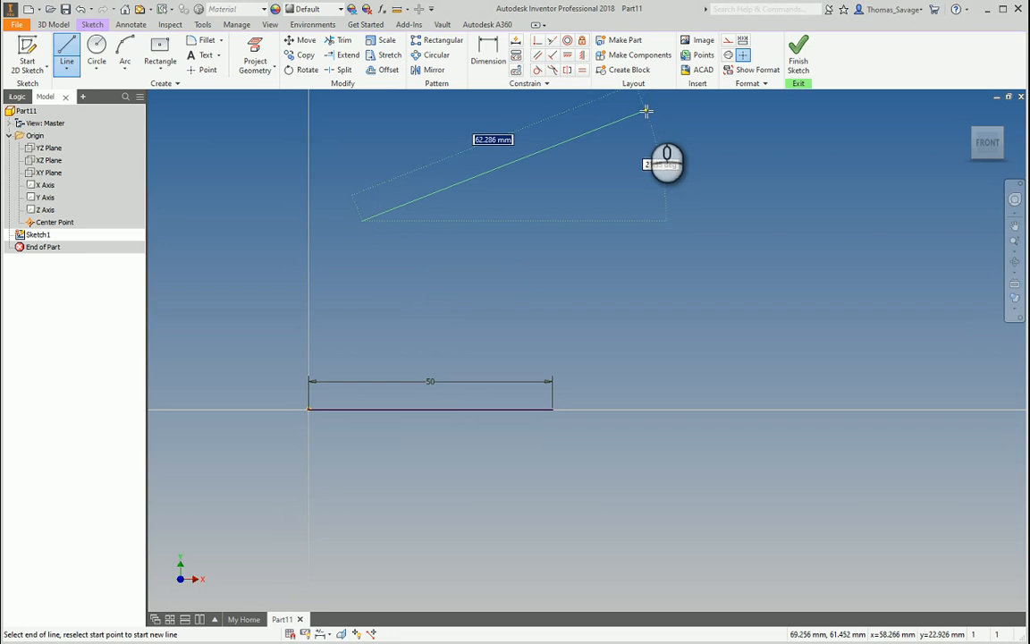
{"action": "left_click", "coordinate": [646, 110]}
Add an aligned length dimension of 50 mm to the slanted line
{"action": "left_click", "coordinate": [488, 54]}
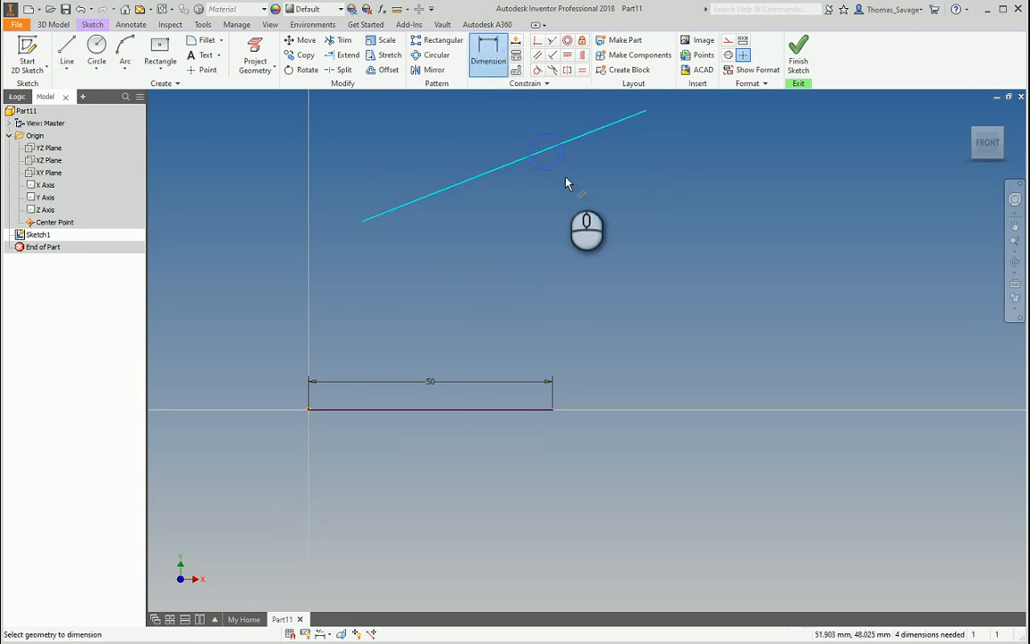
{"action": "right_click", "coordinate": [565, 183]}
{"action": "left_click", "coordinate": [564, 234]}
{"action": "left_click", "coordinate": [507, 149]}
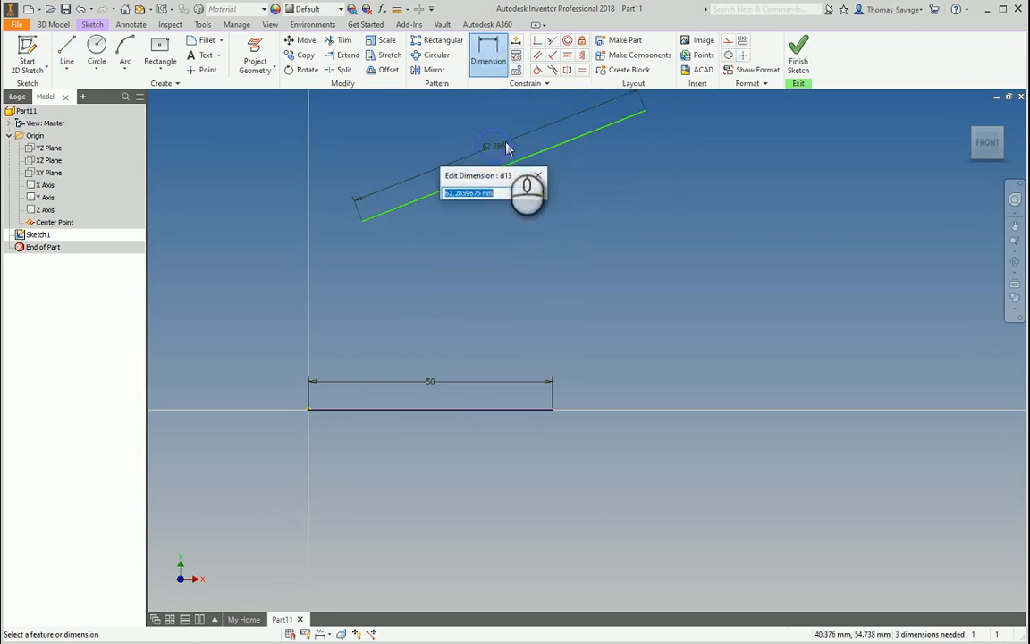
{"action": "type", "text": "50"}
{"action": "key", "text": "Return"}
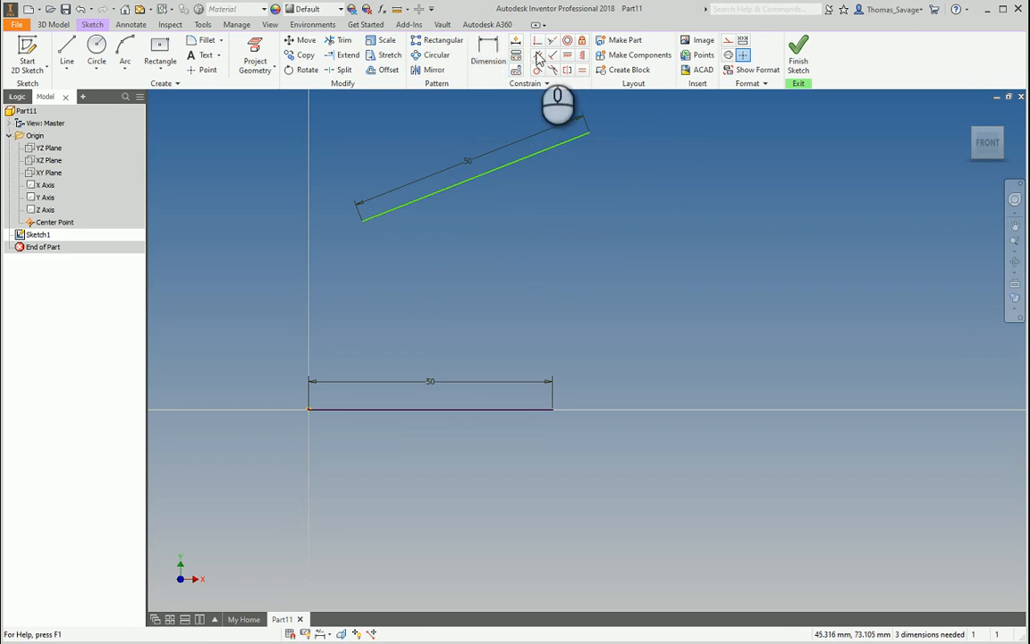
Apply a Parallel constraint between the slanted line and the horizontal line on the X axis
{"action": "left_click", "coordinate": [537, 54]}
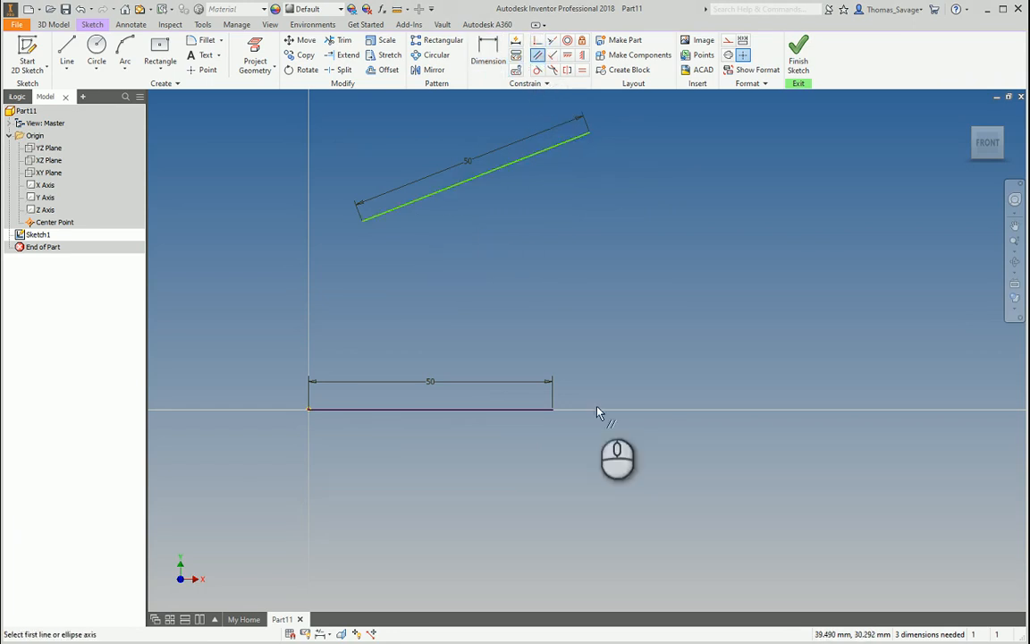
{"action": "left_click", "coordinate": [436, 197]}
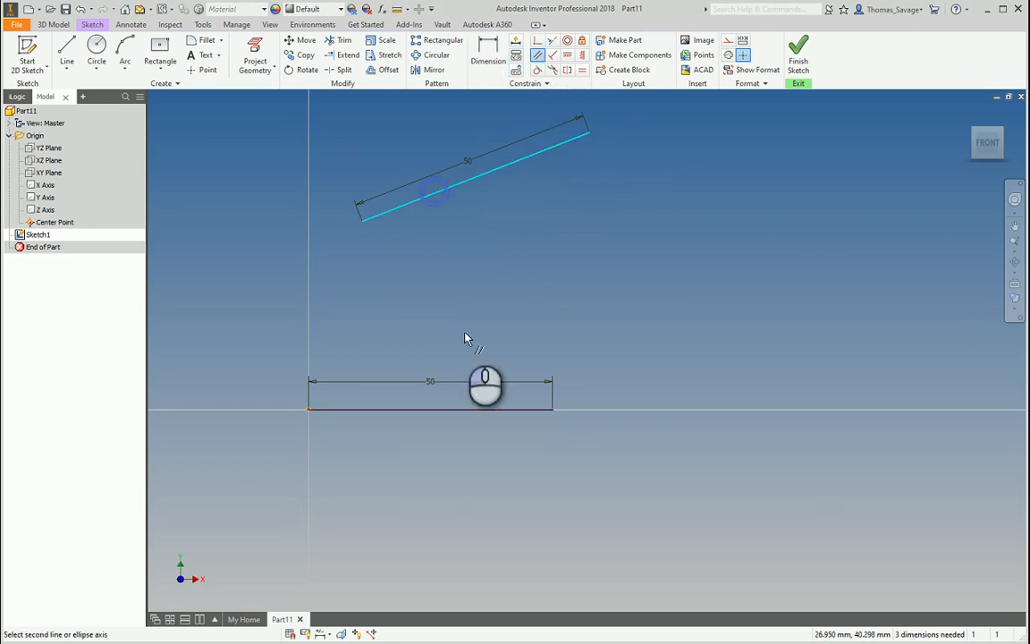
{"action": "left_click", "coordinate": [483, 410]}
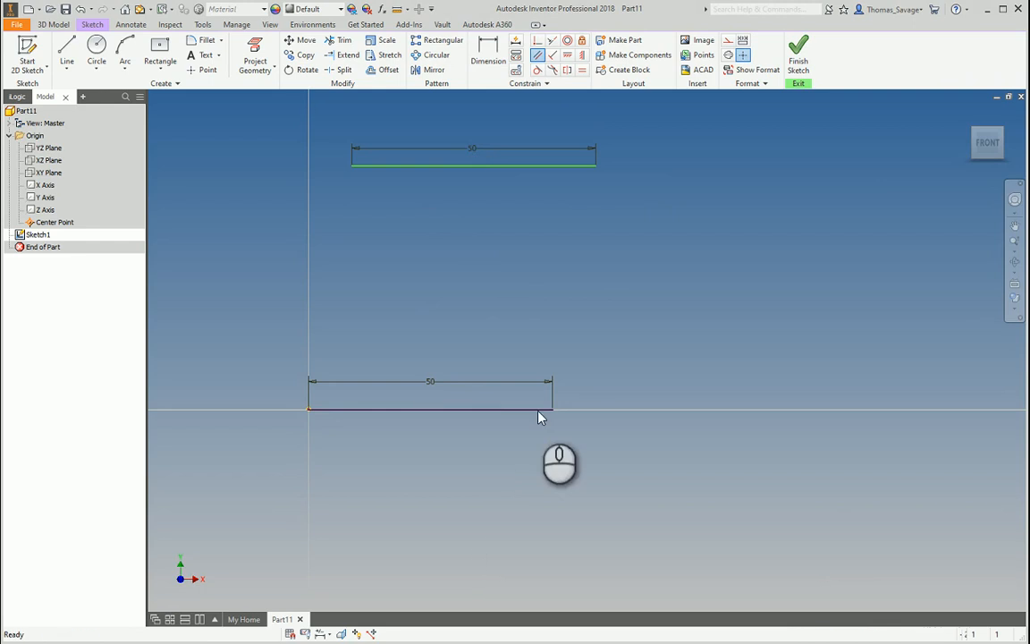
{"action": "key", "text": "Escape"}
Dimension the vertical distance between the two parallel lines at 50 mm
{"action": "left_click", "coordinate": [488, 54]}
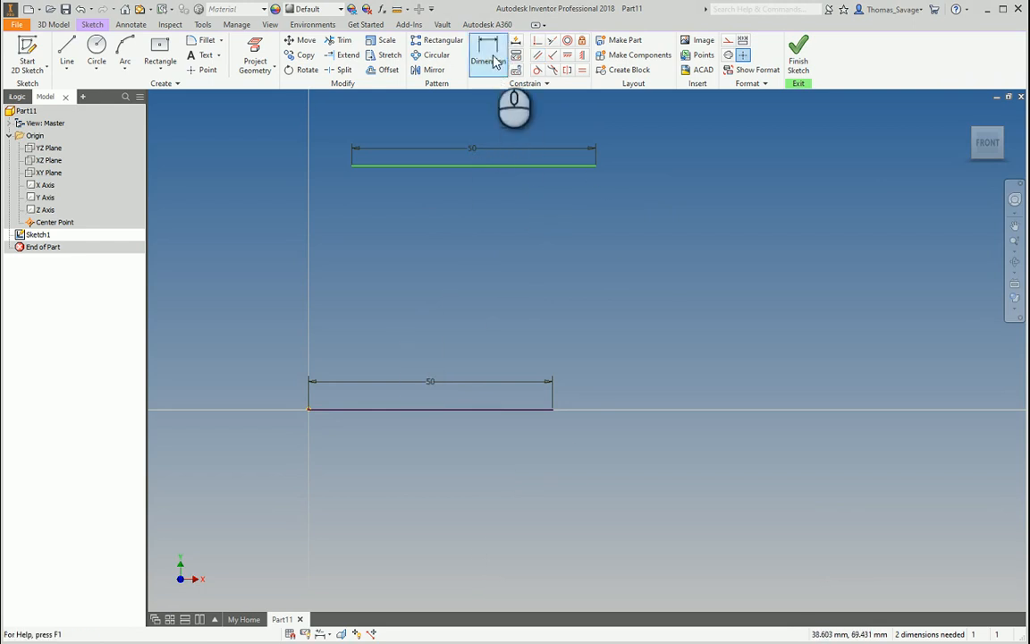
{"action": "left_click", "coordinate": [517, 170]}
{"action": "left_click", "coordinate": [503, 410]}
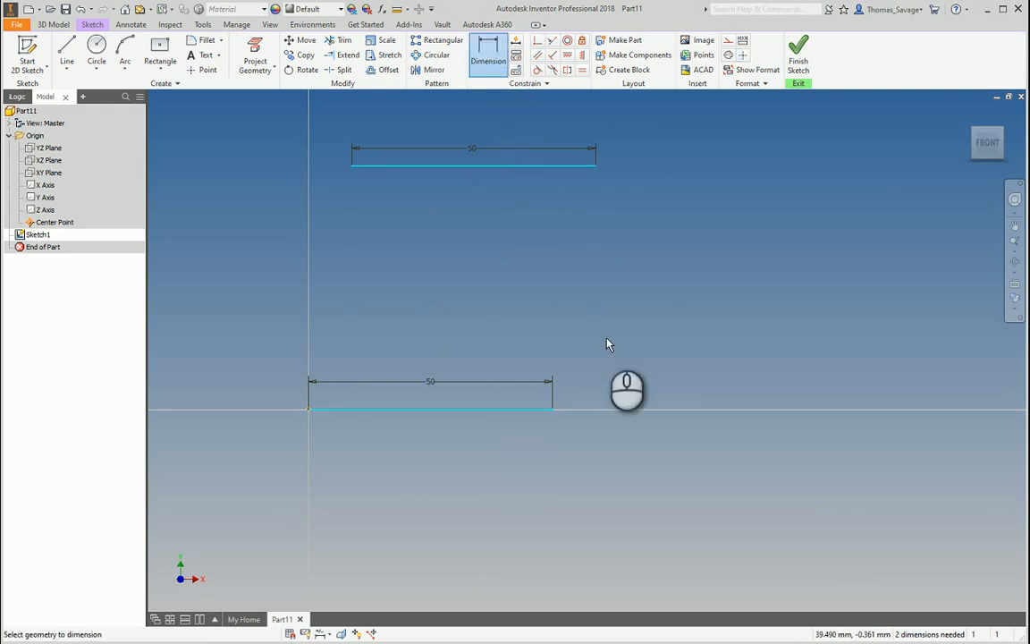
{"action": "left_click", "coordinate": [605, 331]}
{"action": "type", "text": "50"}
{"action": "key", "text": "Return"}
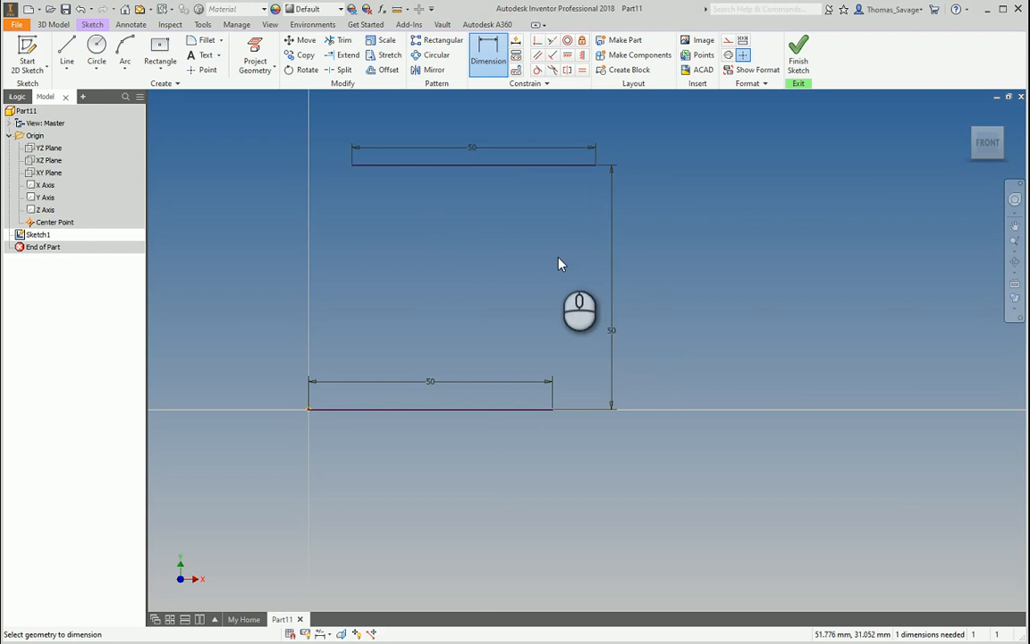
Dimension the horizontal offset between the upper line's left endpoint and the origin at 0 mm
{"action": "middle_click_drag", "start_coordinate": [559, 266], "coordinate": [585, 315]}
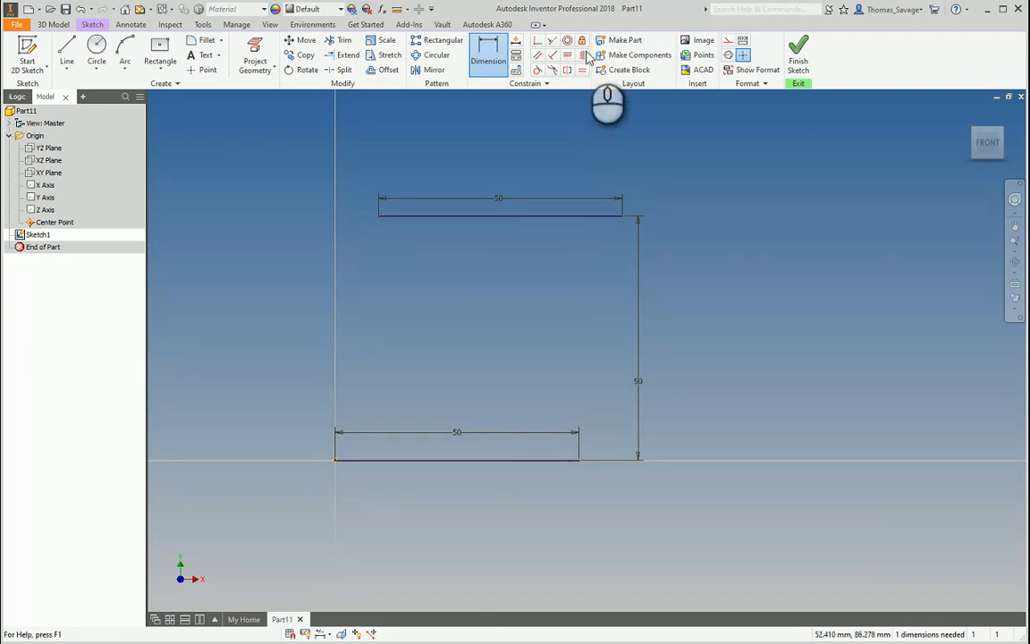
{"action": "left_click", "coordinate": [378, 217]}
{"action": "left_click", "coordinate": [335, 461]}
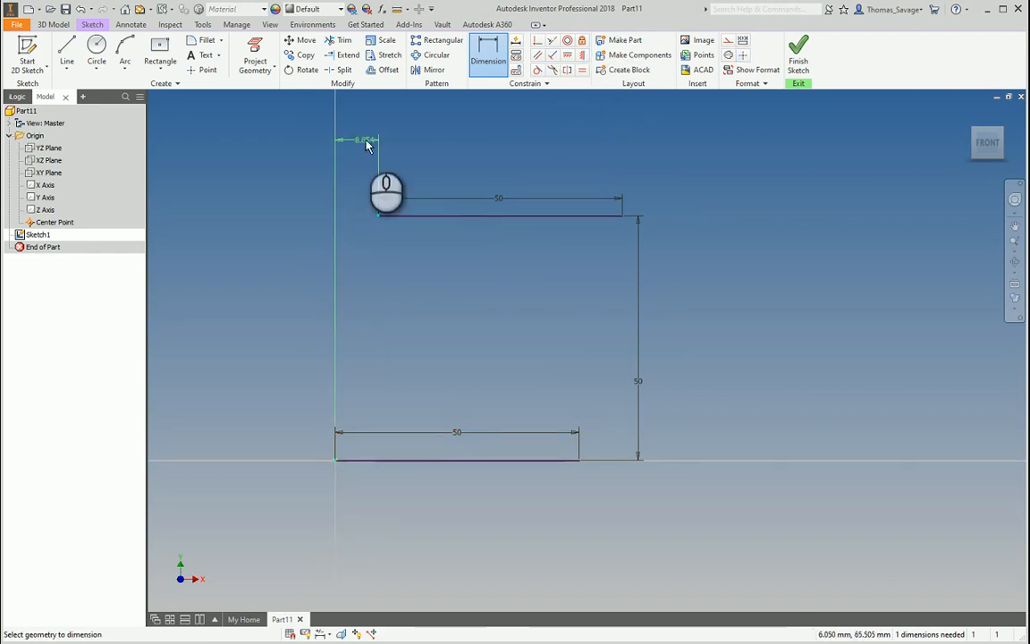
{"action": "left_click", "coordinate": [369, 141]}
{"action": "type", "text": "0"}
{"action": "key", "text": "Return"}
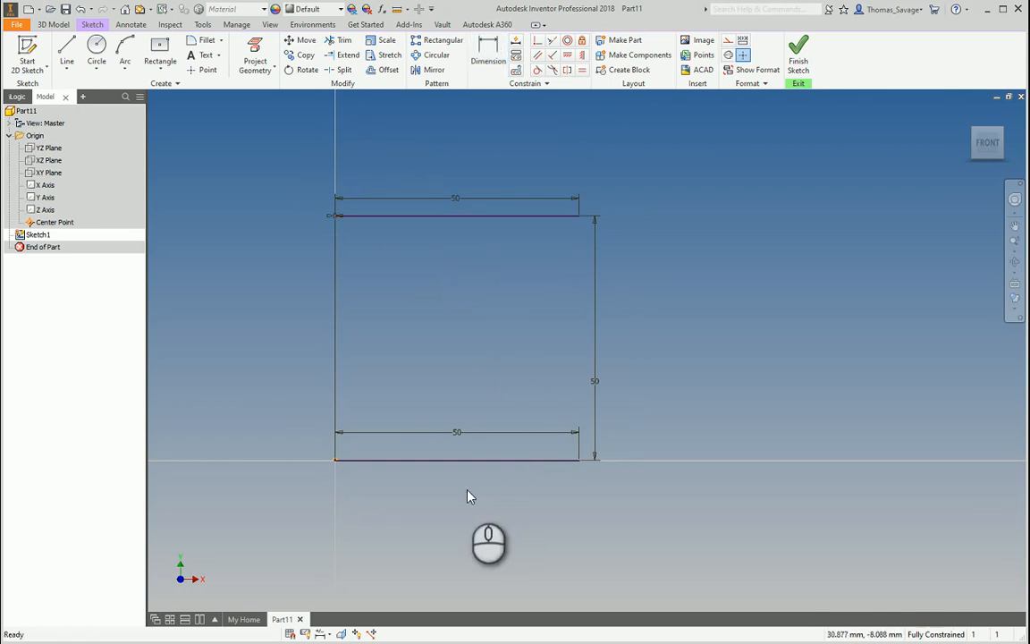
Delete both parallel lines together with all their dimensions and constraints
{"action": "mouse_move", "coordinate": [667, 497]}
{"action": "left_mouse_down"}
{"action": "mouse_move", "coordinate": [405, 259]}
{"action": "mouse_move", "coordinate": [266, 160]}
{"action": "left_mouse_up"}
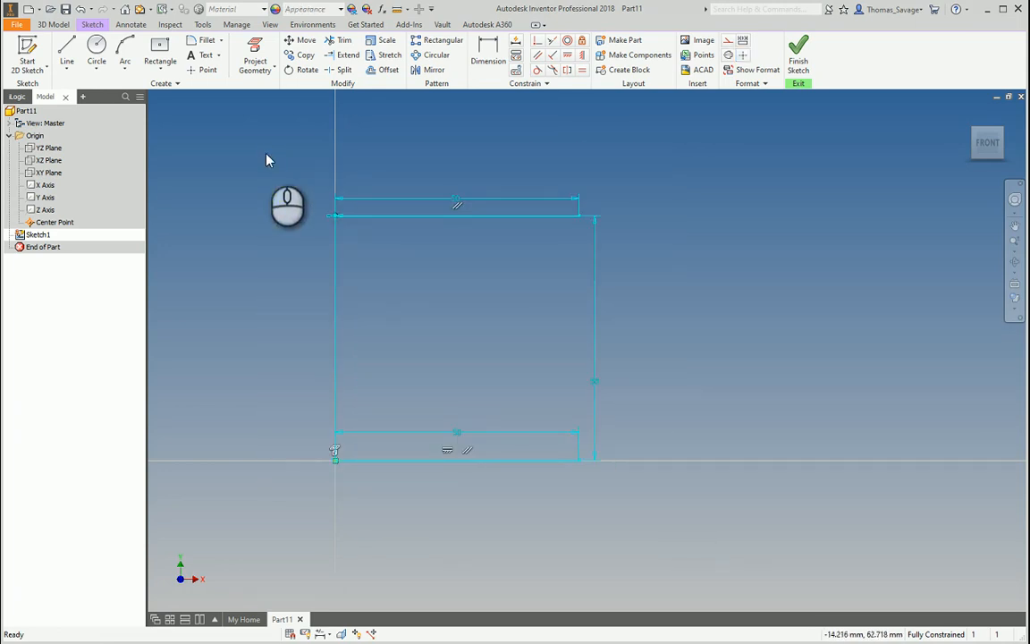
{"action": "key", "text": "Delete"}
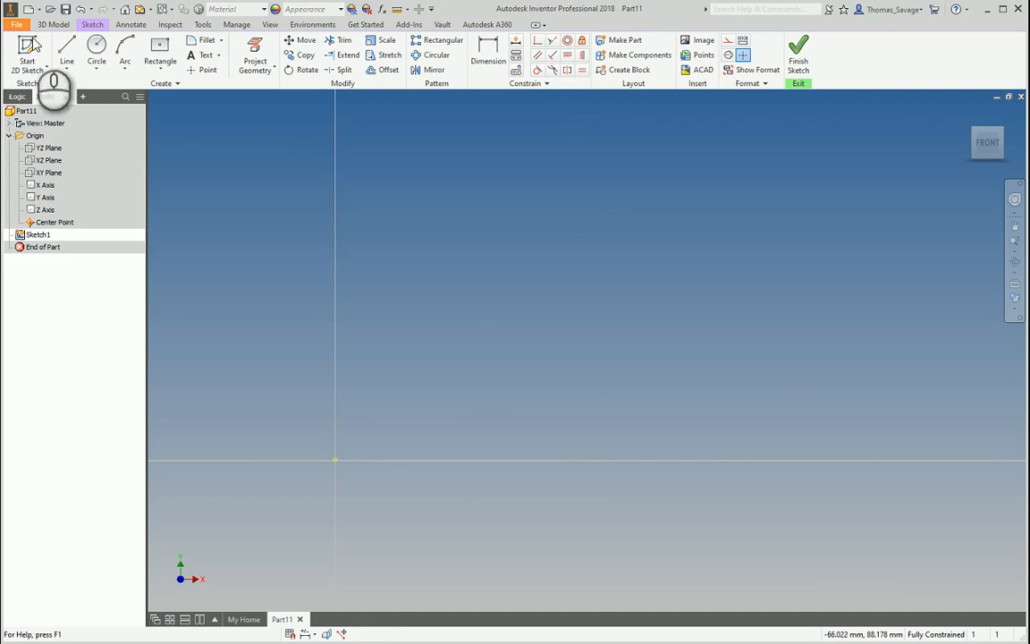
Draw a new 50 mm horizontal line starting at the origin in the emptied sketch
{"action": "left_click", "coordinate": [67, 49]}
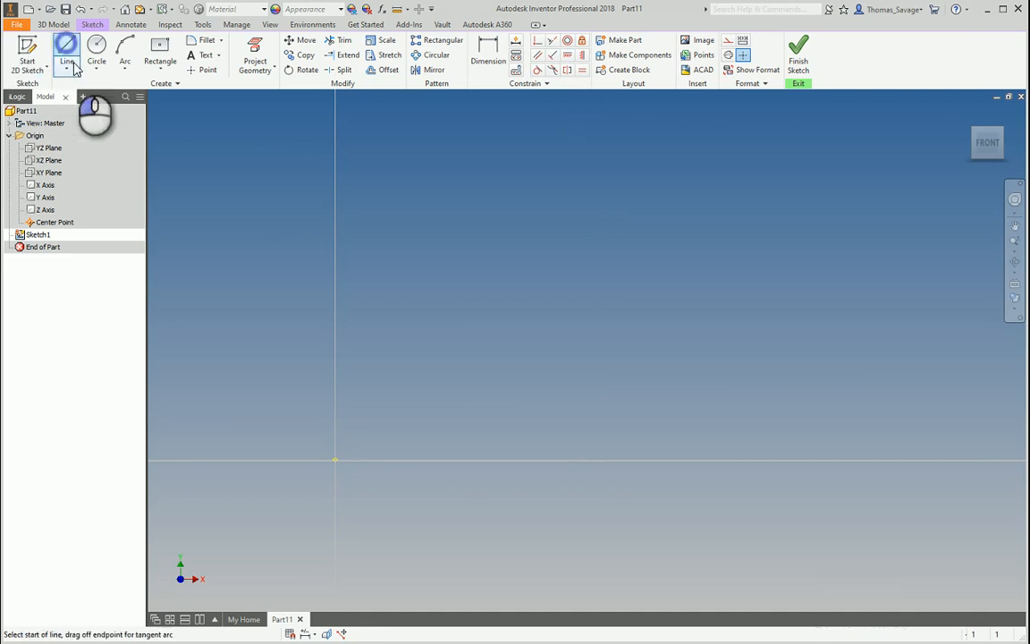
{"action": "left_click", "coordinate": [335, 462]}
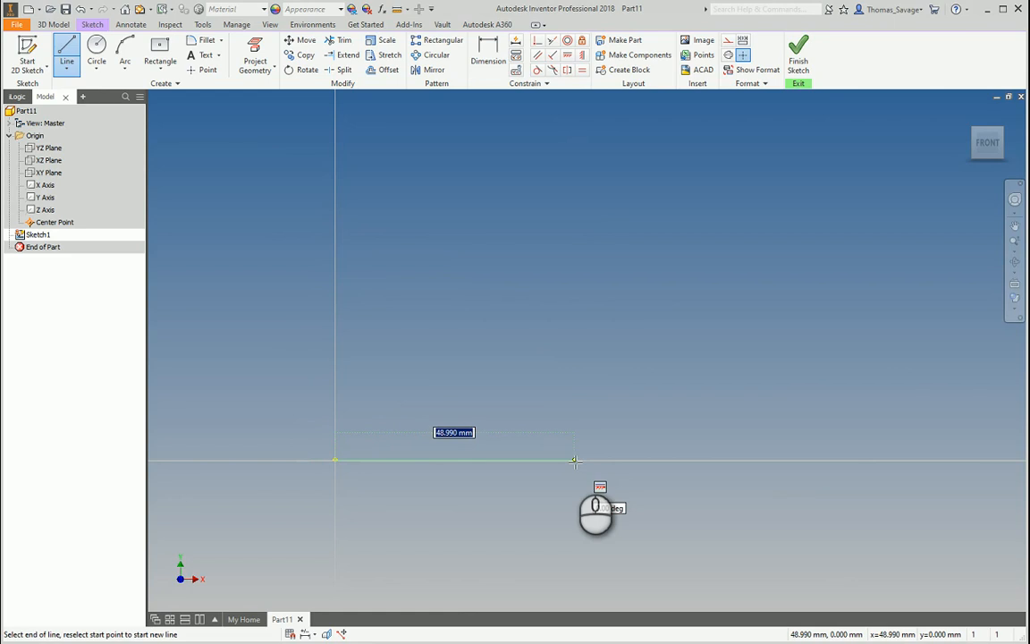
{"action": "key", "text": "Return"}
{"action": "key", "text": "Escape"}
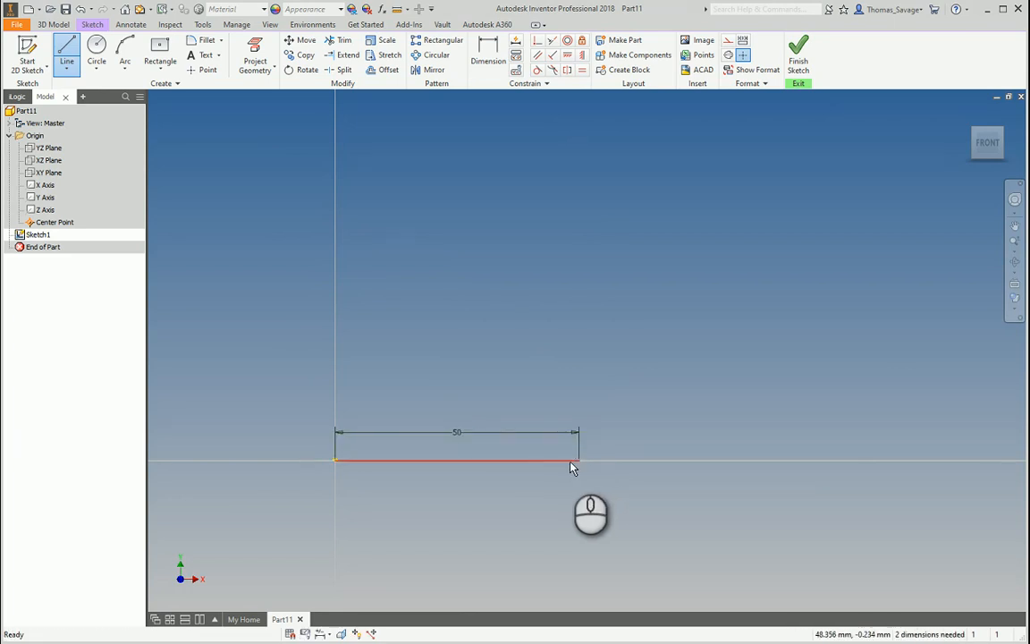
Move the new line off the origin to the right and slightly down, and project the origin's Center Point into the sketch
{"action": "left_click_drag", "start_coordinate": [536, 461], "coordinate": [582, 474]}
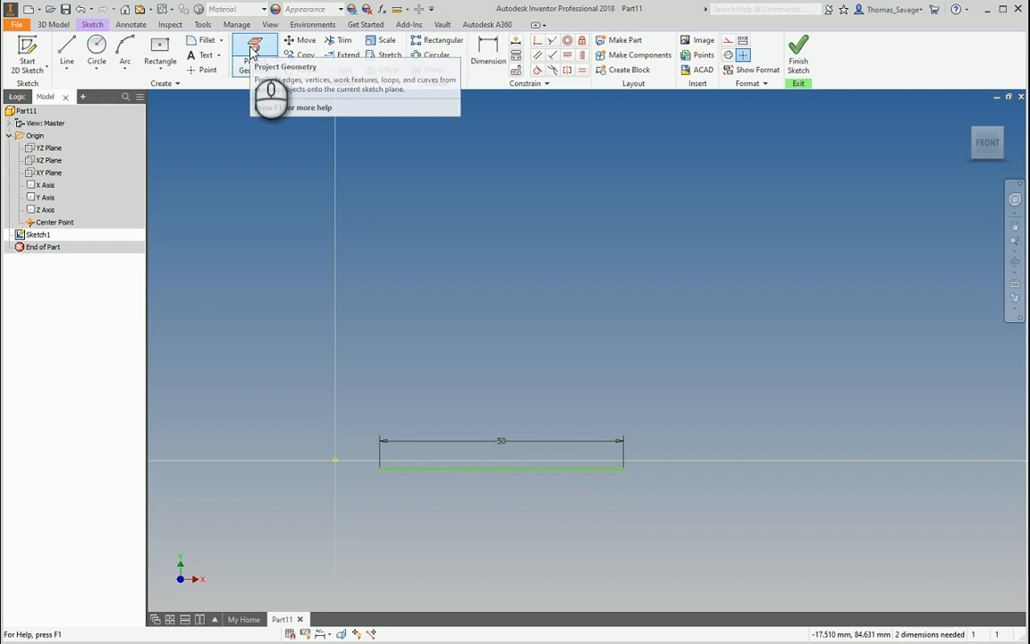
{"action": "left_click", "coordinate": [255, 49]}
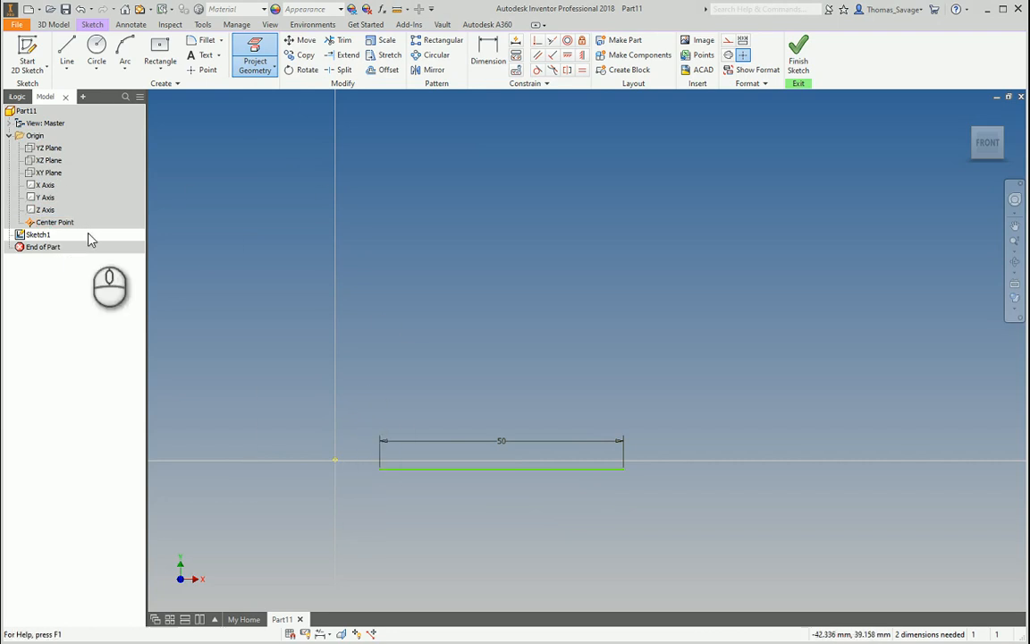
{"action": "left_click", "coordinate": [335, 461]}
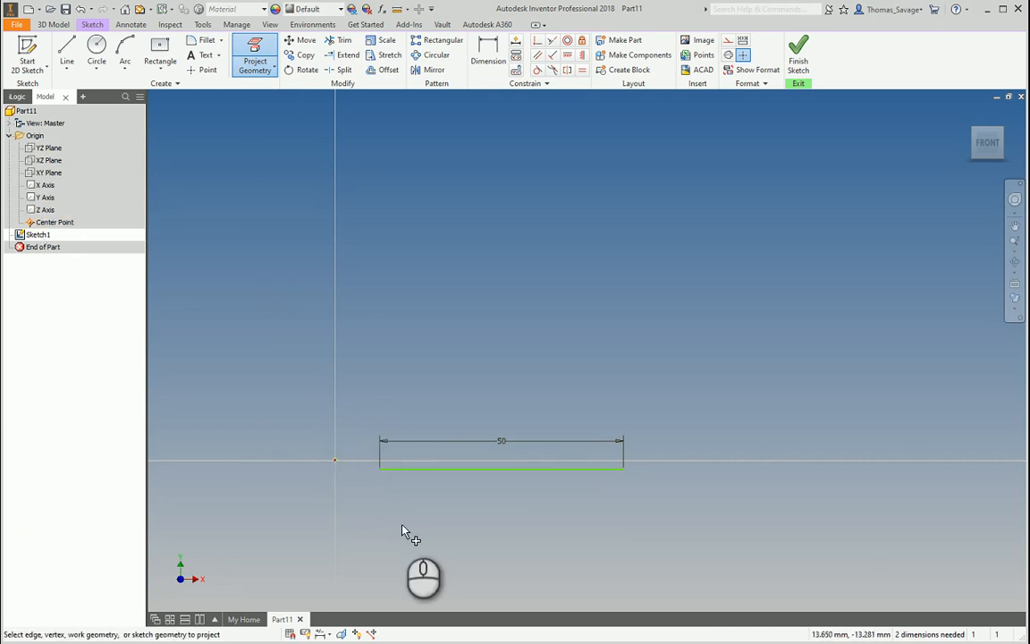
{"action": "key", "text": "Escape"}
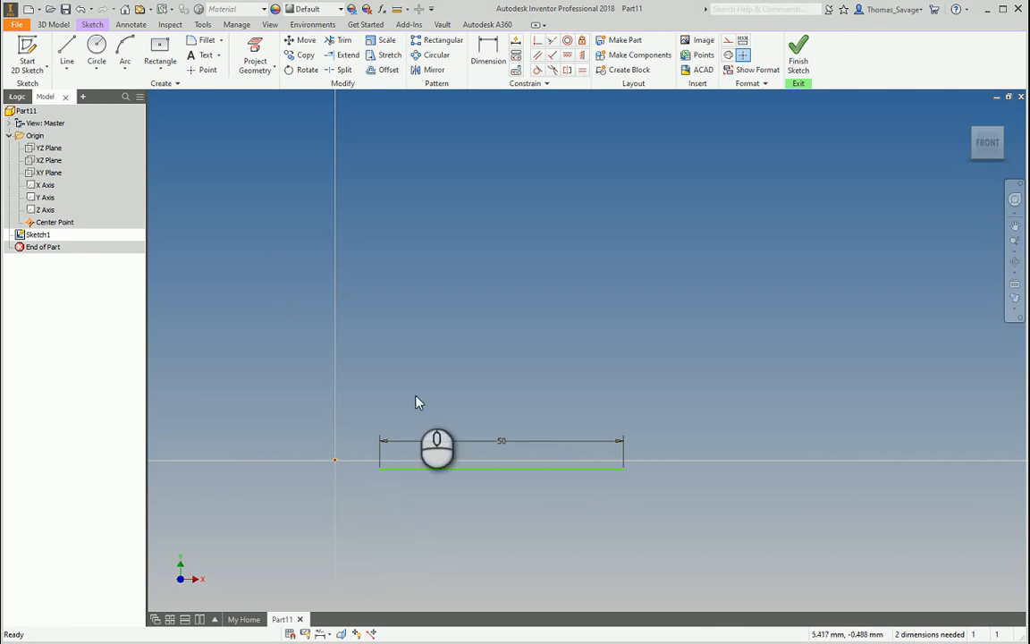
Apply a Coincident constraint between the new line's left endpoint and the projected center point
{"action": "left_click", "coordinate": [539, 41]}
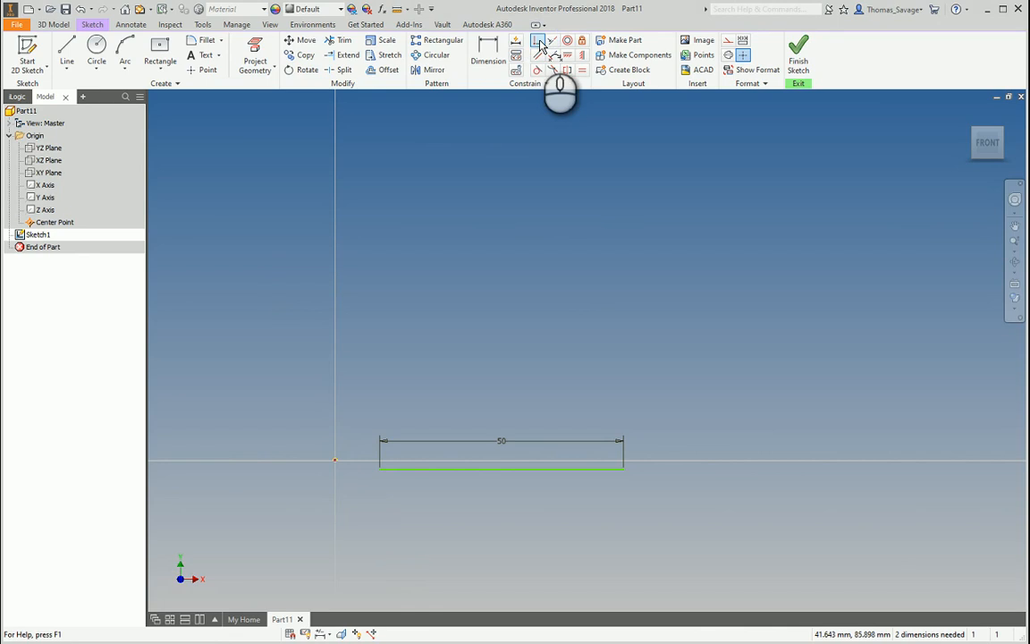
{"action": "left_click", "coordinate": [379, 468]}
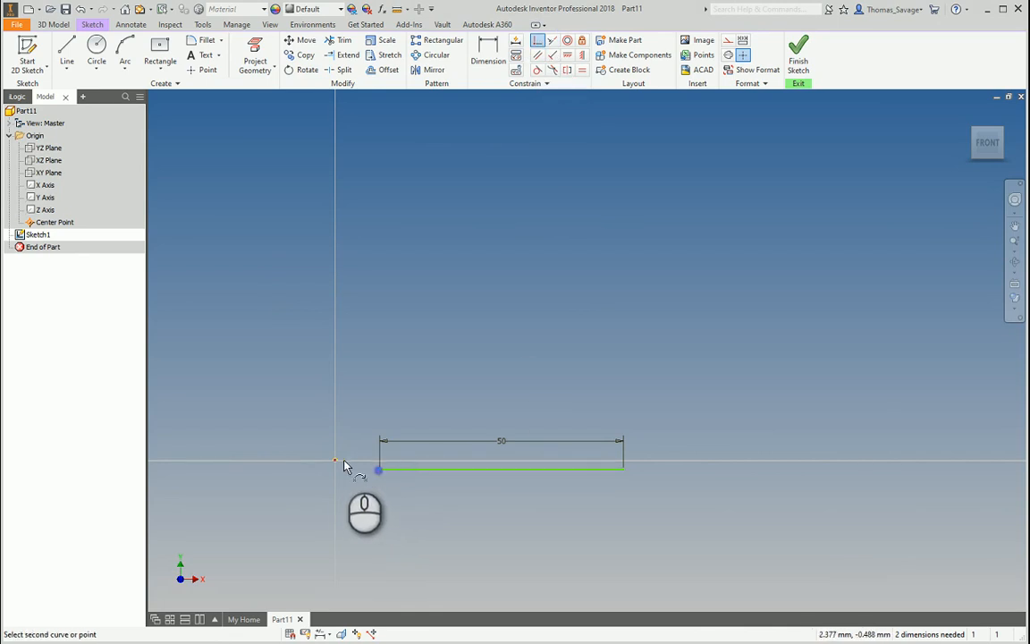
{"action": "left_click", "coordinate": [336, 461]}
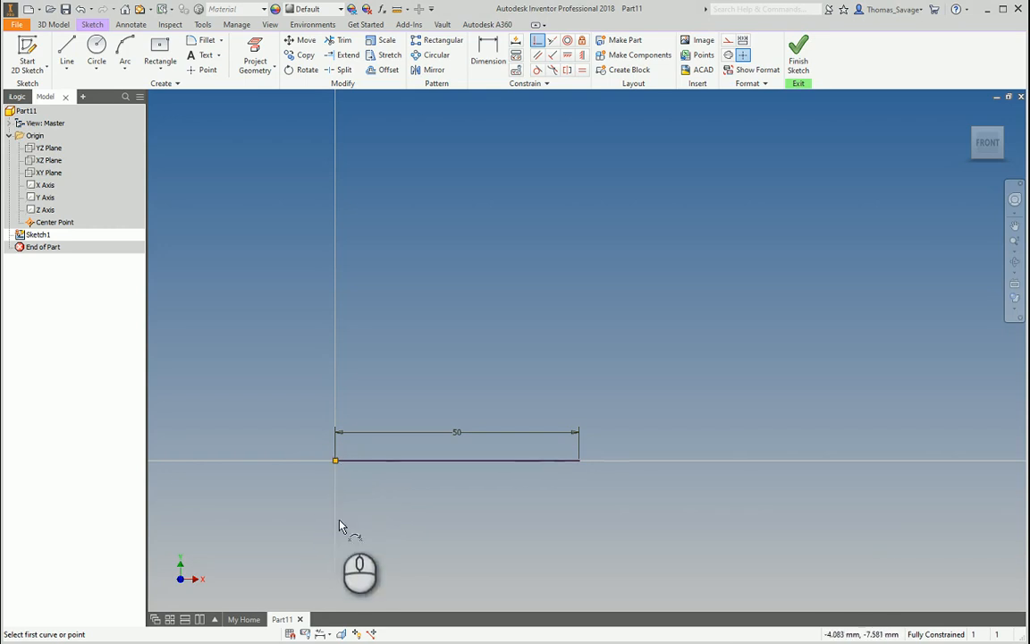
{"action": "key", "text": "Escape"}
{"action": "key", "text": "F8"}
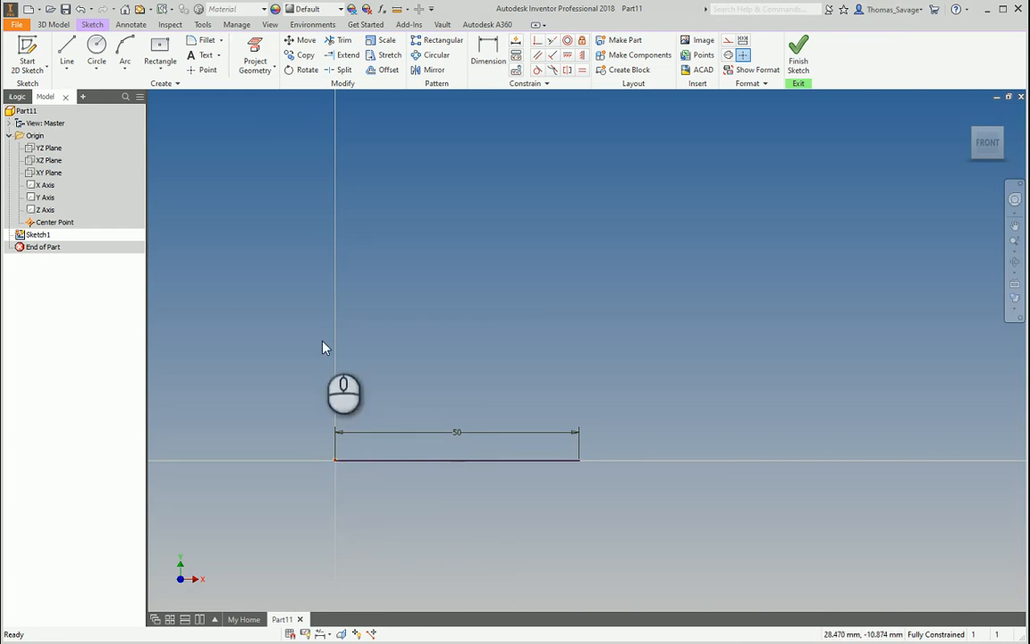
Draw a vertical line above and to the right of the 50 mm horizontal line
{"action": "left_click", "coordinate": [67, 54]}
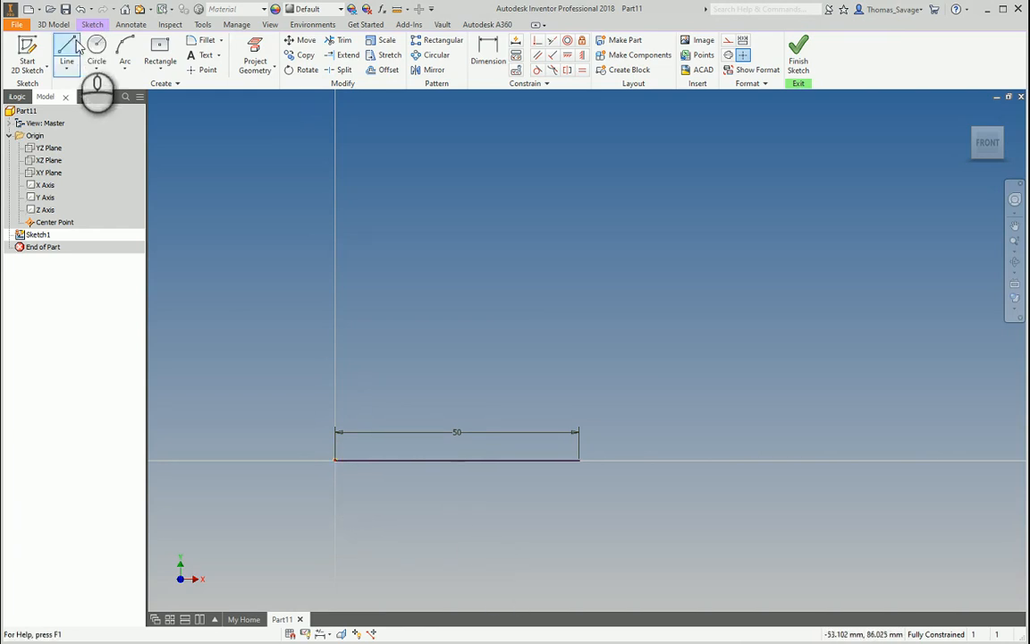
{"action": "left_click", "coordinate": [641, 335]}
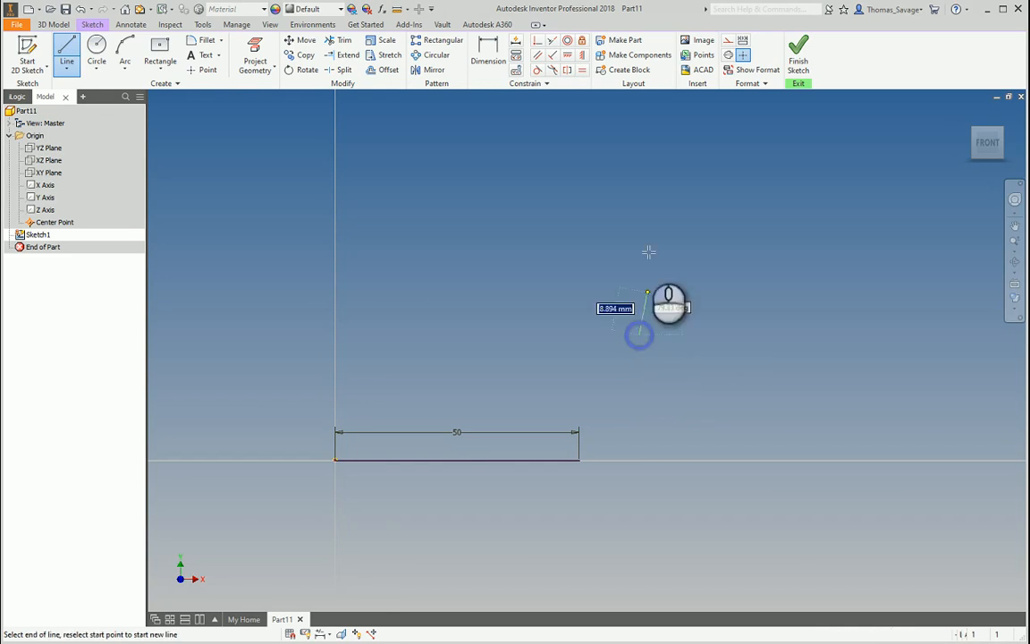
{"action": "left_click", "coordinate": [639, 191]}
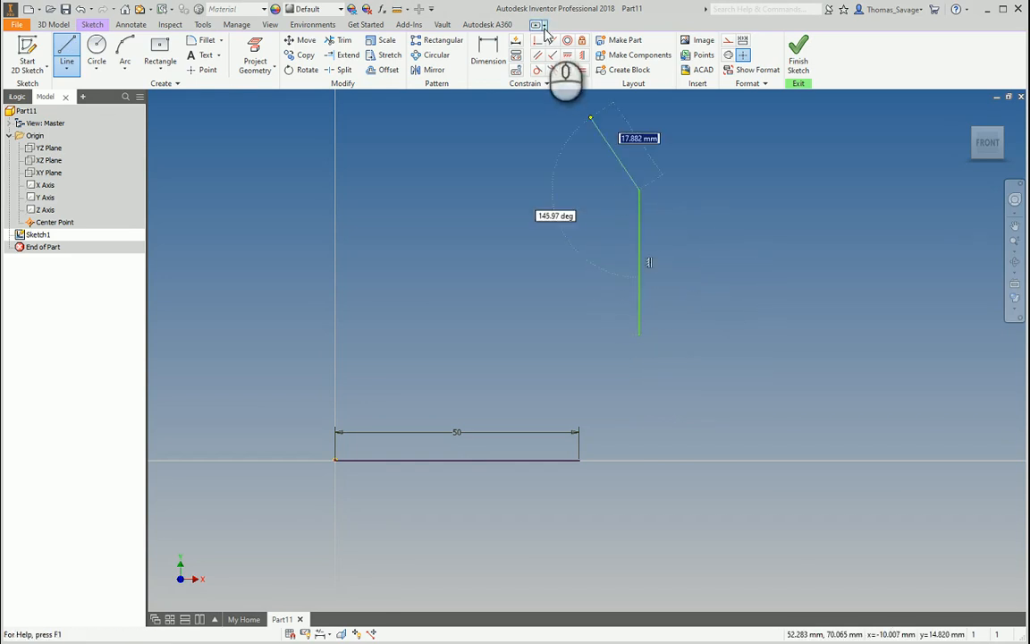
Try to constrain the vertical line perpendicular to the 50 mm line, and move it left so it stands above that line
{"action": "left_click", "coordinate": [553, 54]}
{"action": "left_click", "coordinate": [640, 320]}
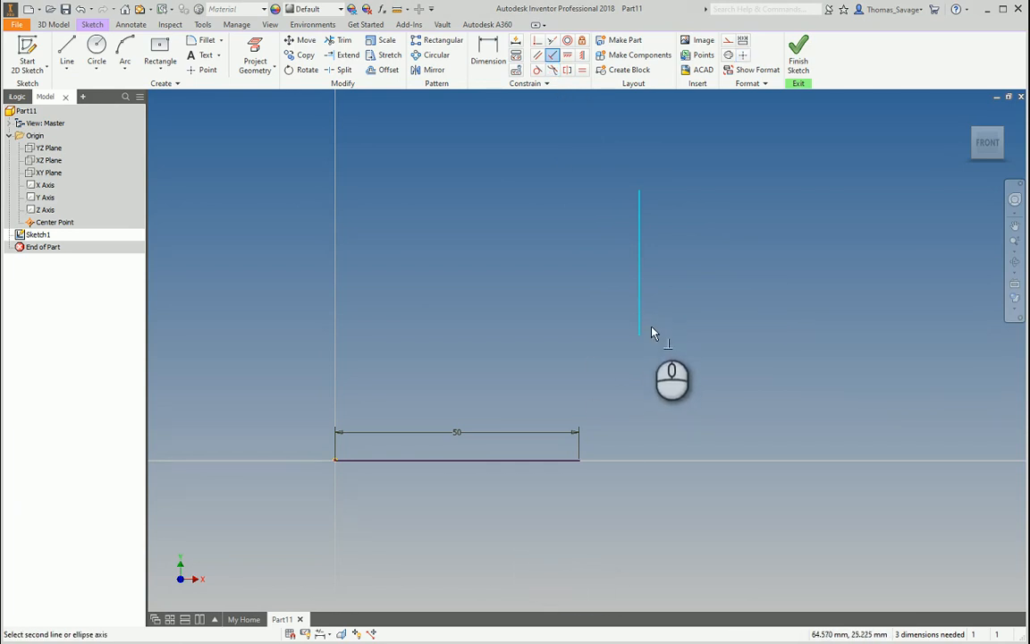
{"action": "left_click", "coordinate": [525, 460]}
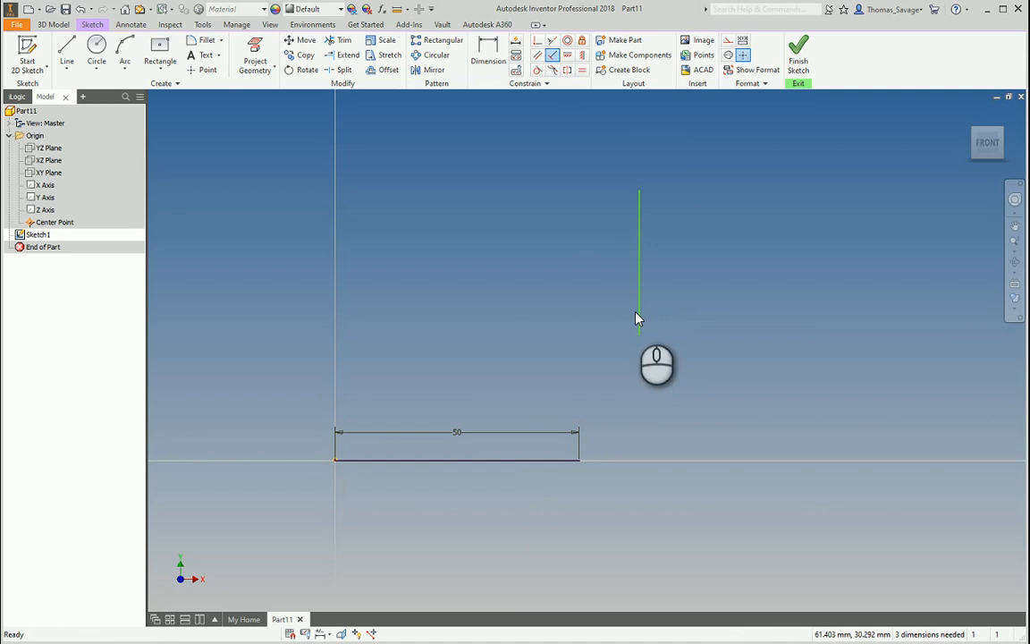
{"action": "left_click_drag", "start_coordinate": [637, 318], "coordinate": [423, 304]}
Draw a slanted line to the right of the vertical one and apply a Perpendicular constraint between it and the 50 mm line
{"action": "left_click", "coordinate": [66, 54]}
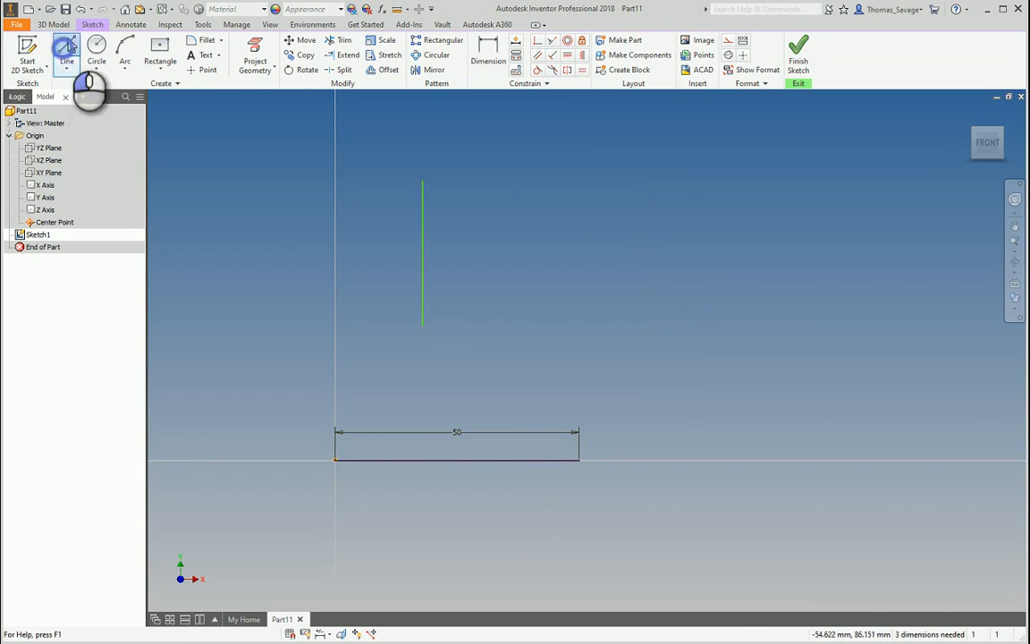
{"action": "left_click", "coordinate": [657, 314]}
{"action": "left_click", "coordinate": [709, 170]}
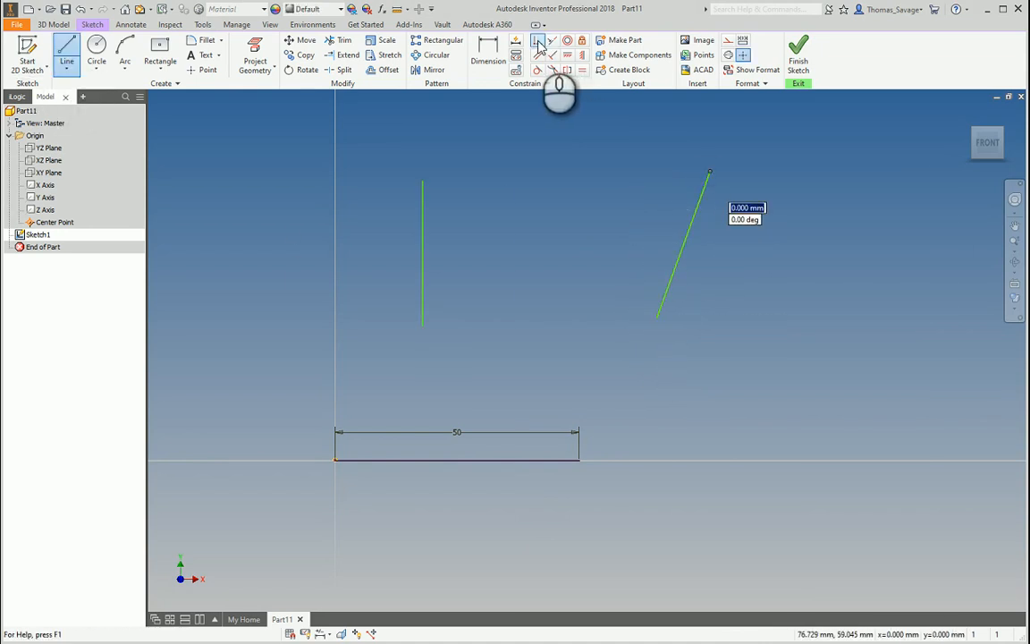
{"action": "left_click", "coordinate": [552, 55]}
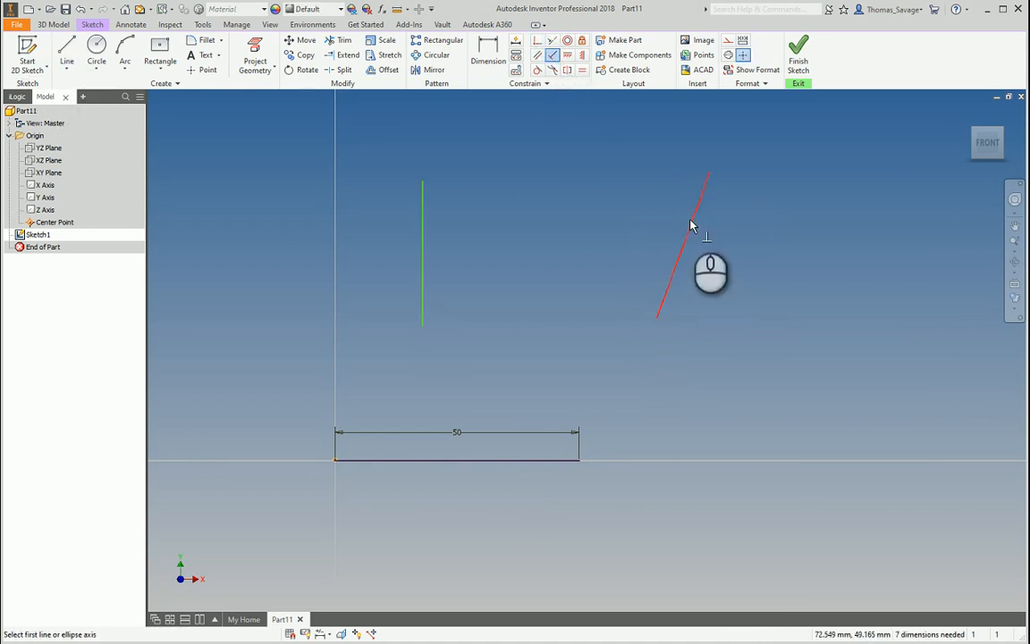
{"action": "left_click", "coordinate": [688, 220]}
{"action": "left_click", "coordinate": [488, 461]}
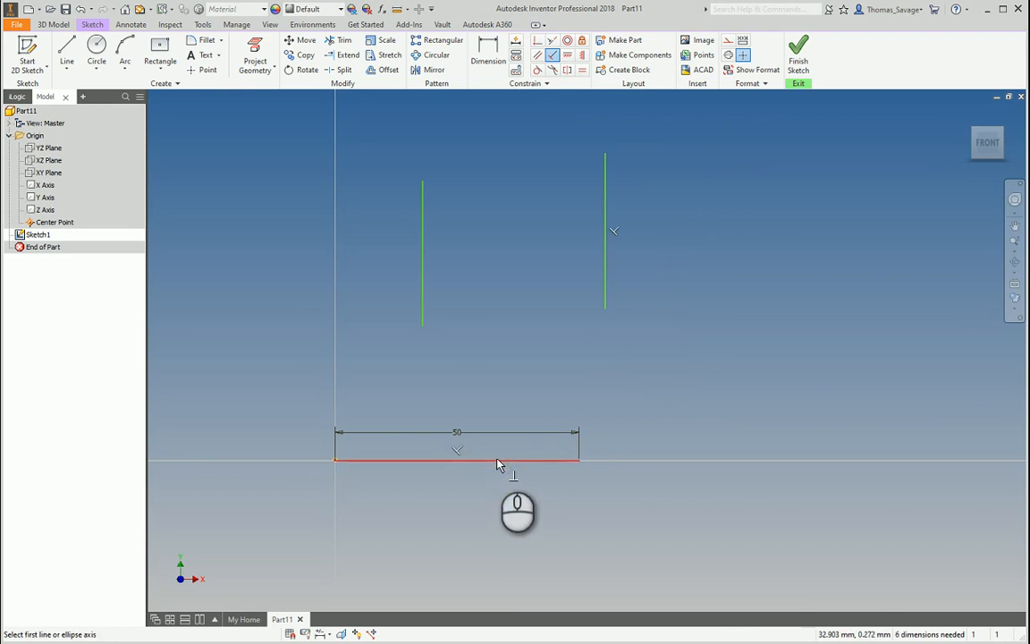
Move the perpendicular line above the 50 mm line and make its lower endpoint coincident with that line's midpoint
{"action": "left_click_drag", "start_coordinate": [607, 297], "coordinate": [512, 371]}
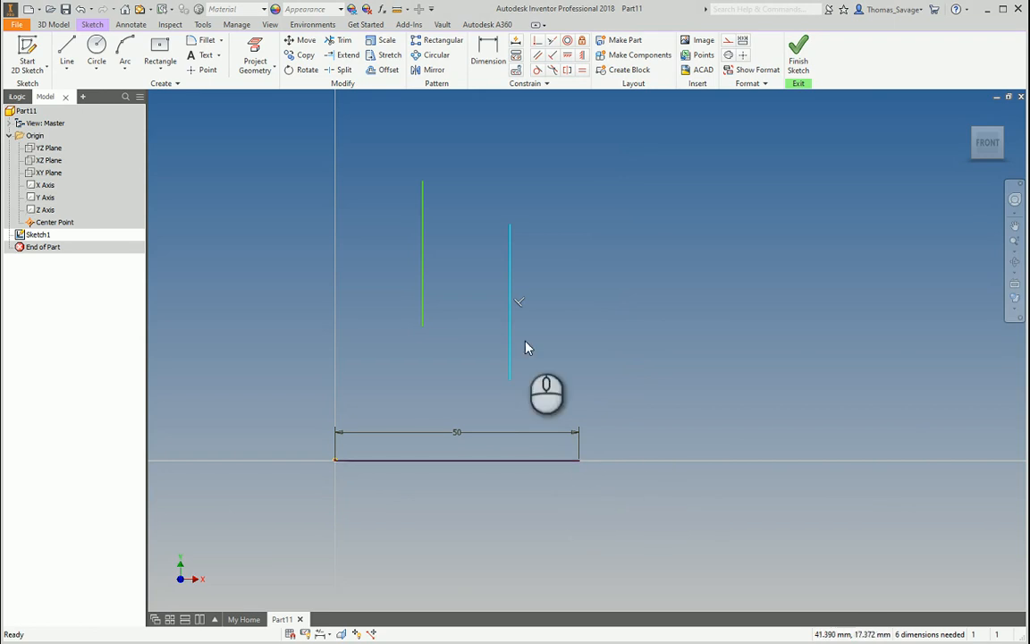
{"action": "left_click", "coordinate": [538, 40]}
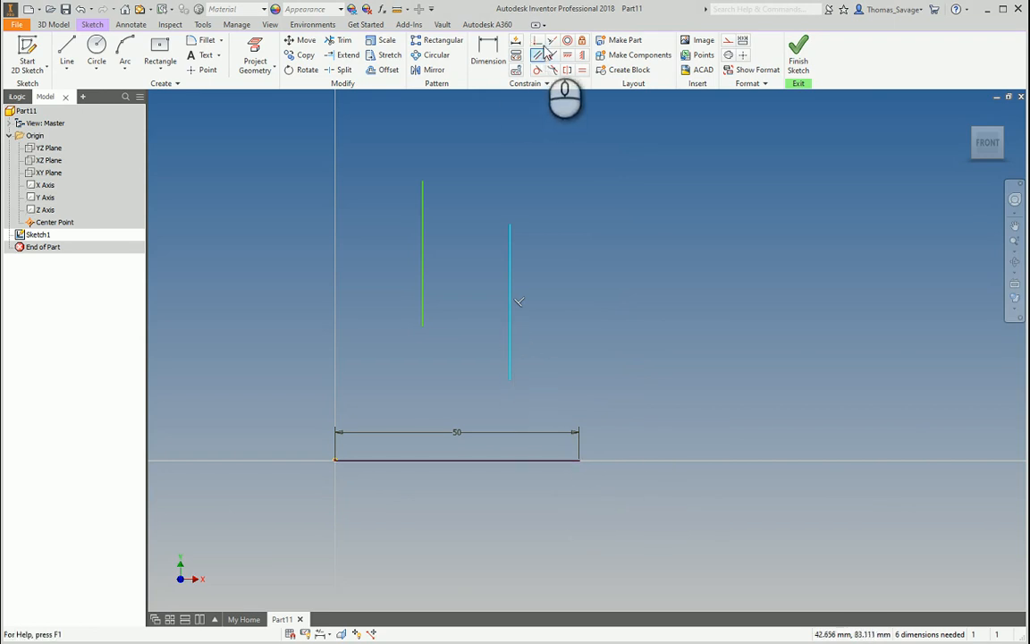
{"action": "left_click", "coordinate": [508, 379]}
{"action": "left_click", "coordinate": [457, 461]}
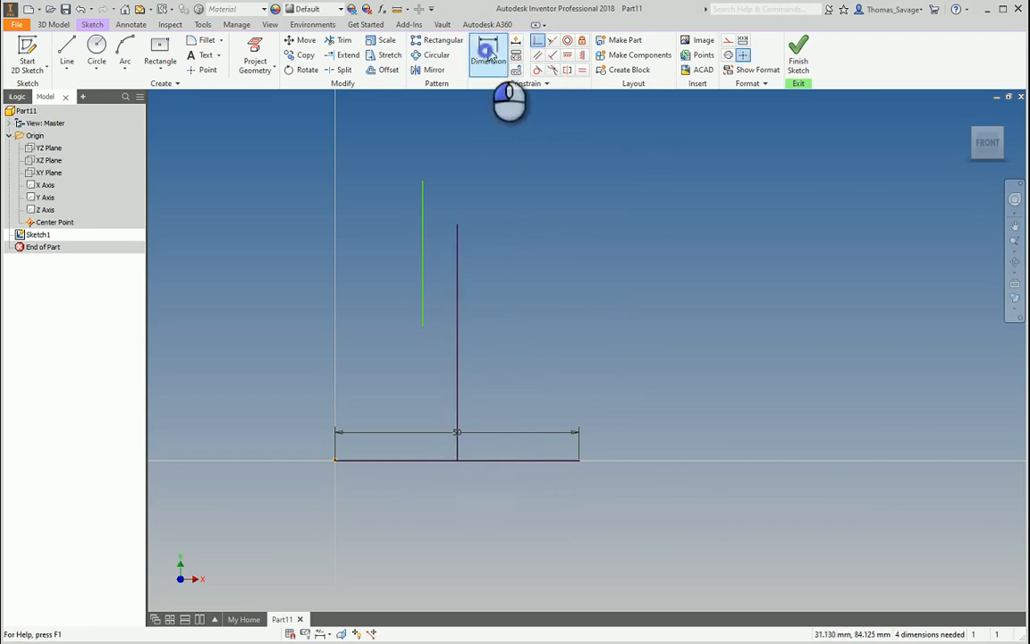
Dimension the perpendicular line's length at 50 mm
{"action": "left_click", "coordinate": [488, 54]}
{"action": "left_click", "coordinate": [490, 304]}
{"action": "key", "text": "Return"}
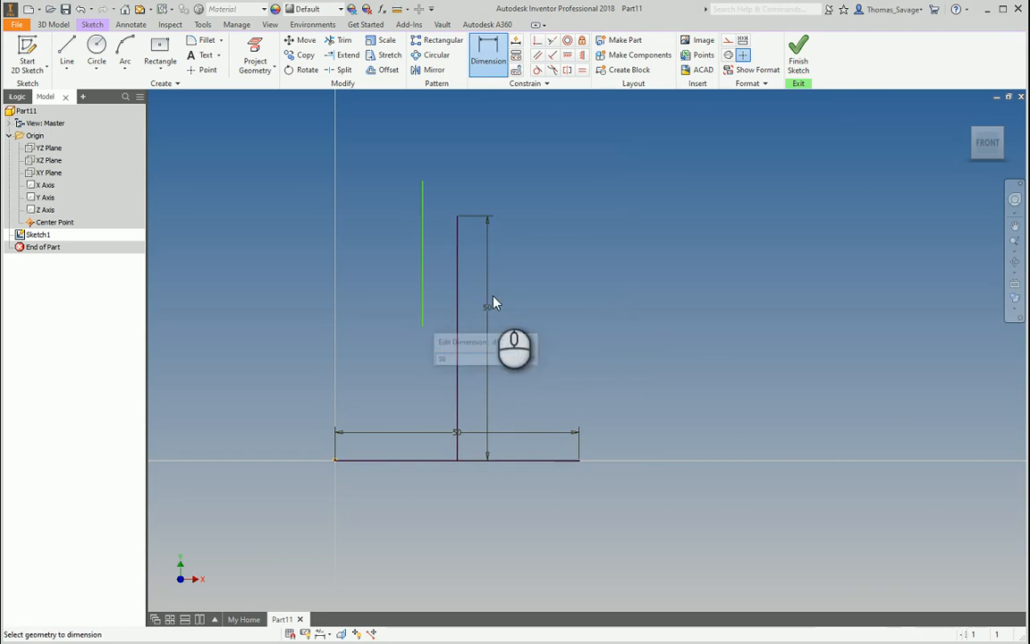
{"action": "key", "text": "Escape"}
Delete the loose vertical line, followed by the two connected lines and their dimensions, to empty the sketch
{"action": "left_click_drag", "start_coordinate": [433, 247], "coordinate": [387, 229]}
{"action": "key", "text": "Delete"}
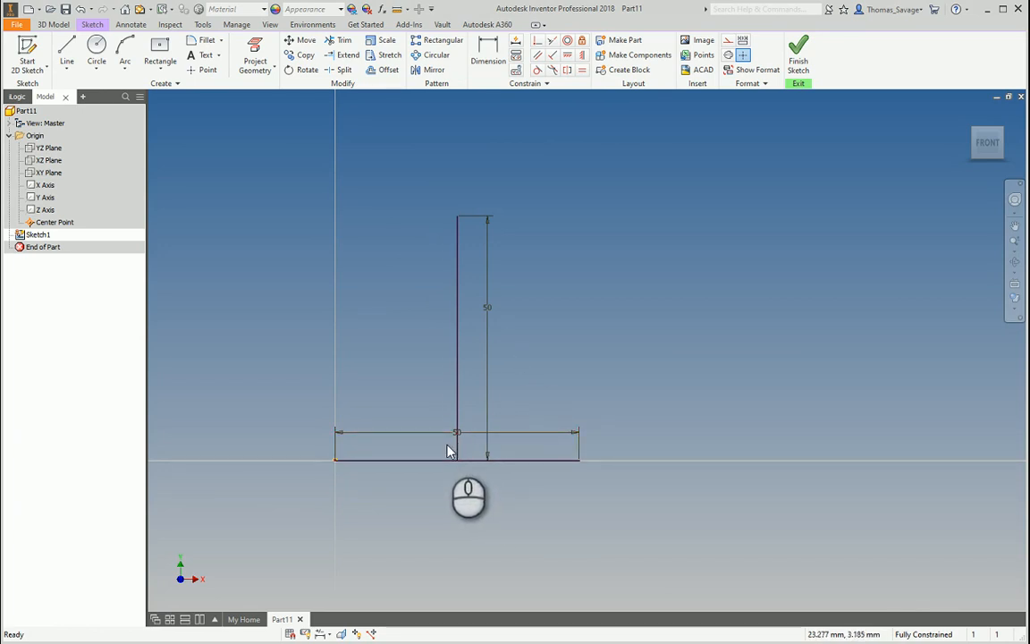
{"action": "left_click_drag", "start_coordinate": [646, 483], "coordinate": [259, 152]}
{"action": "key", "text": "Delete"}
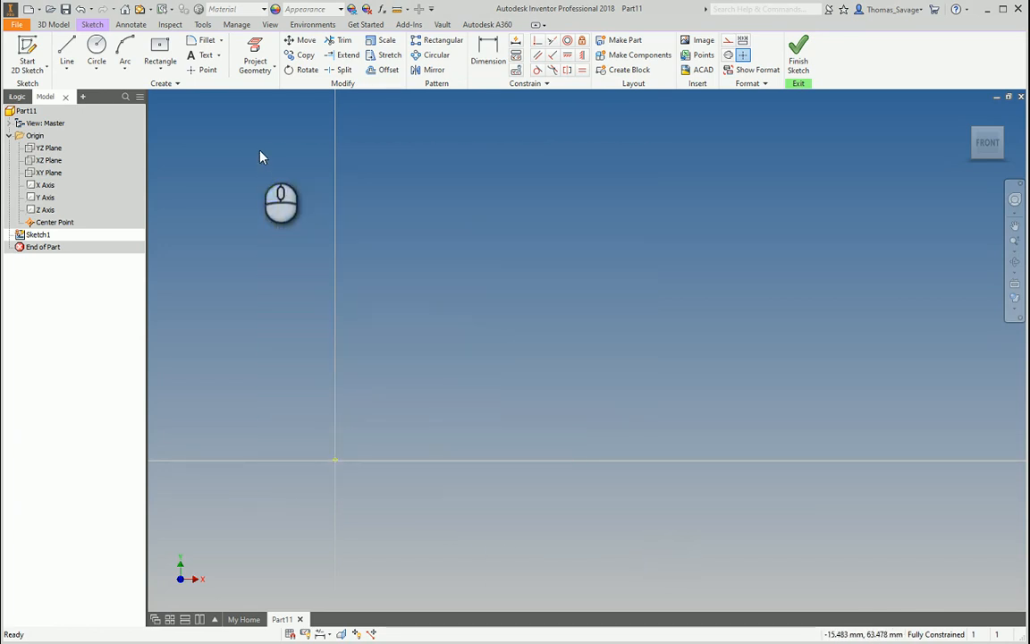
Draw a slanted line about 30 mm long at about 27° above the X axis and apply a Horizontal constraint to it
{"action": "left_click", "coordinate": [66, 52]}
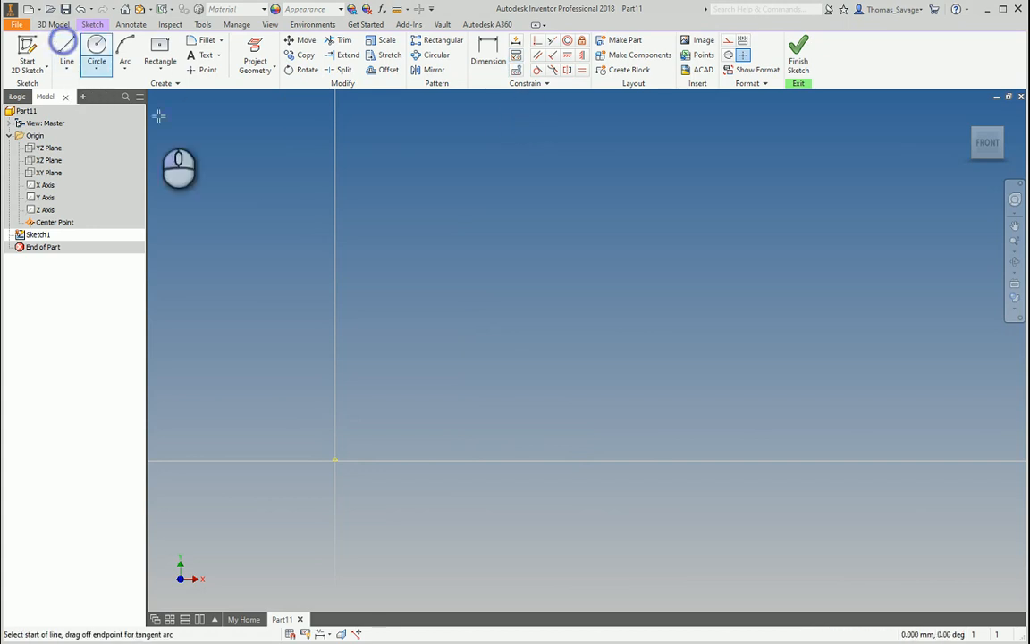
{"action": "left_click", "coordinate": [422, 332]}
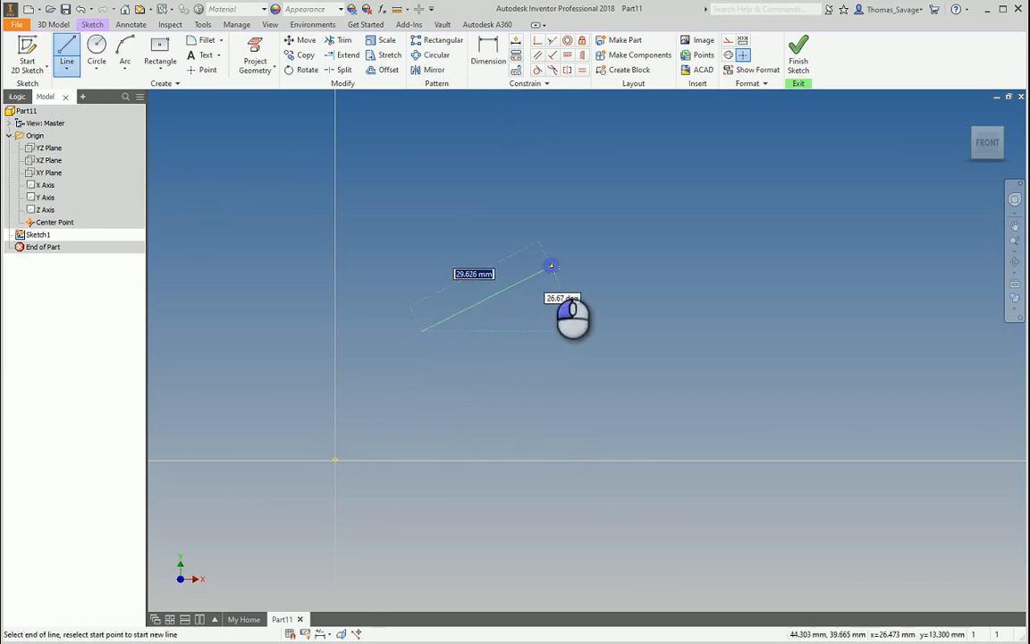
{"action": "left_click", "coordinate": [552, 266]}
{"action": "key", "text": "Escape"}
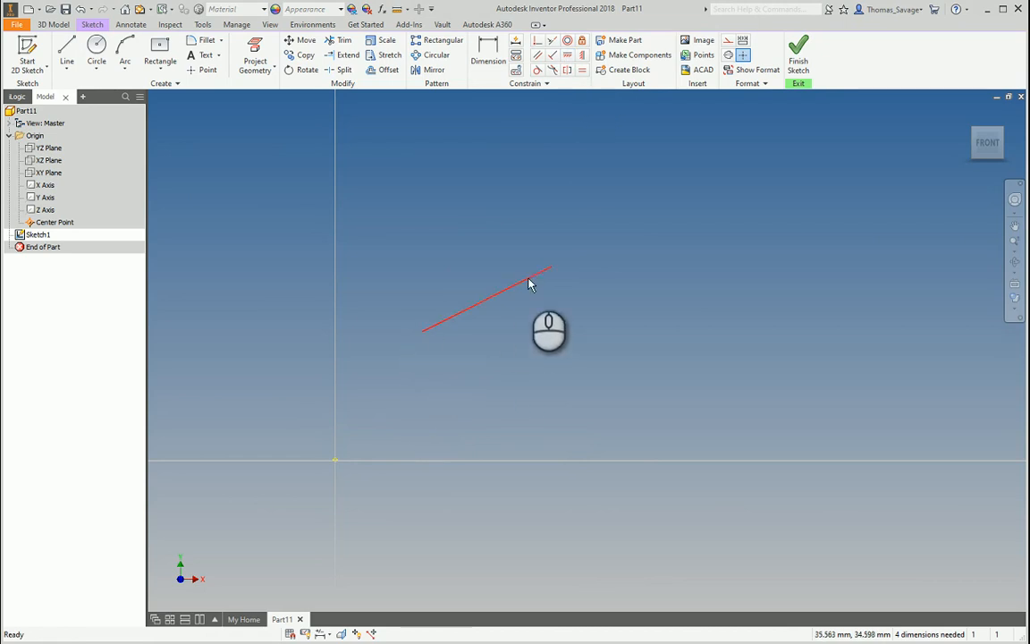
{"action": "left_click", "coordinate": [570, 55]}
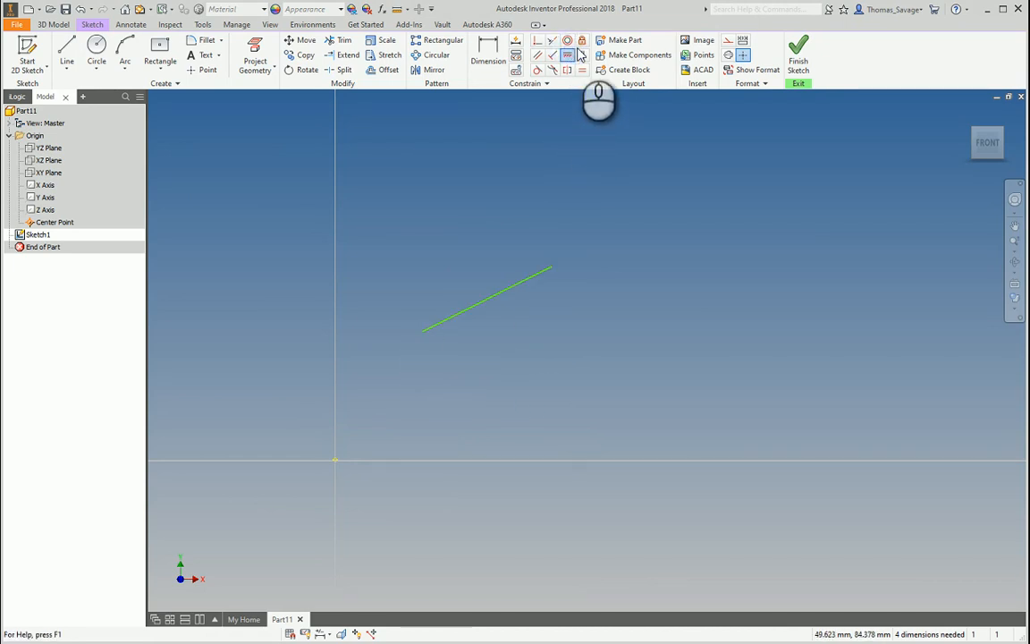
{"action": "left_click", "coordinate": [537, 279]}
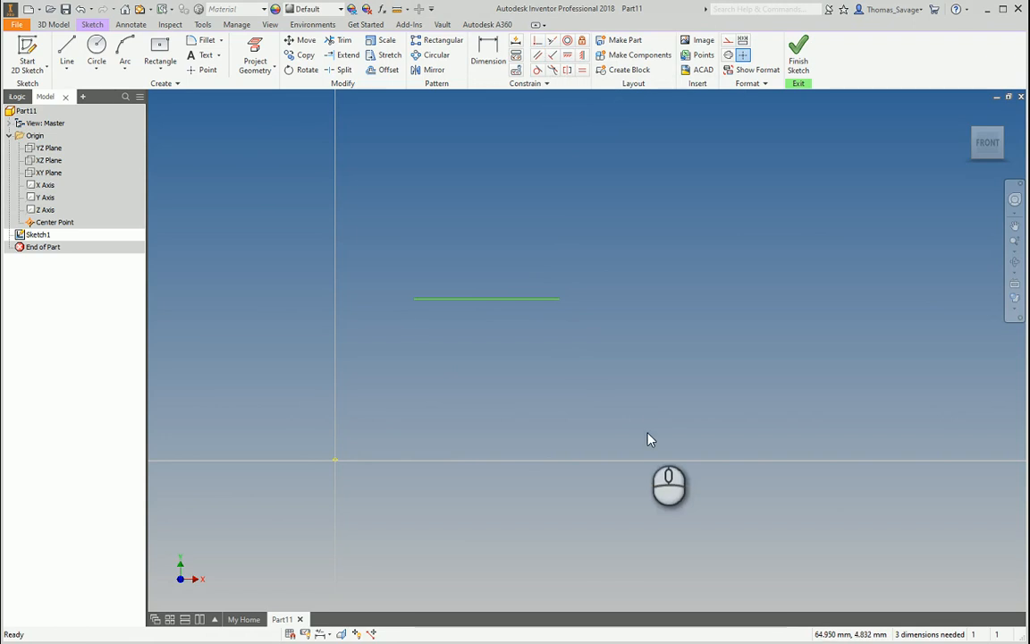
Delete the horizontal line and draw a steep line slanting up to the left in its place
{"action": "left_click_drag", "start_coordinate": [635, 372], "coordinate": [318, 237]}
{"action": "key", "text": "Delete"}
{"action": "left_click", "coordinate": [69, 52]}
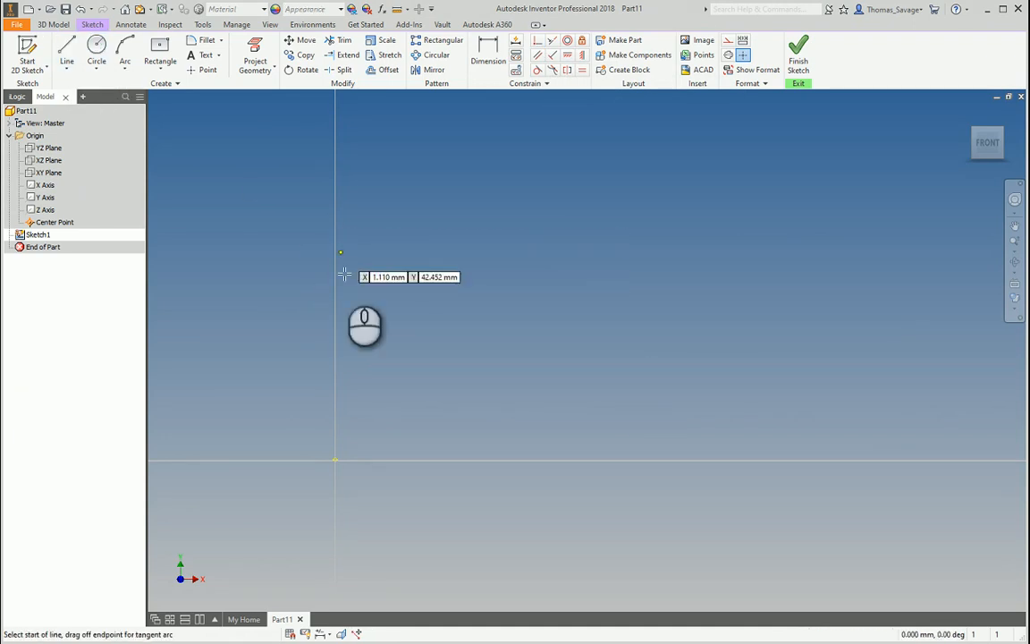
{"action": "left_click", "coordinate": [527, 369]}
{"action": "left_click", "coordinate": [436, 181]}
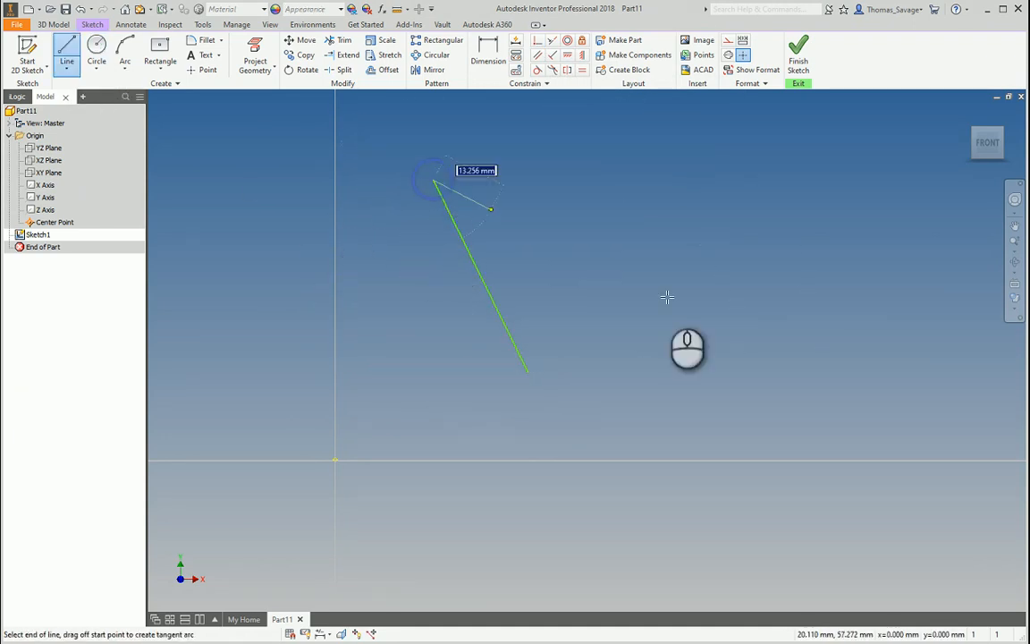
{"action": "key", "text": "Escape"}
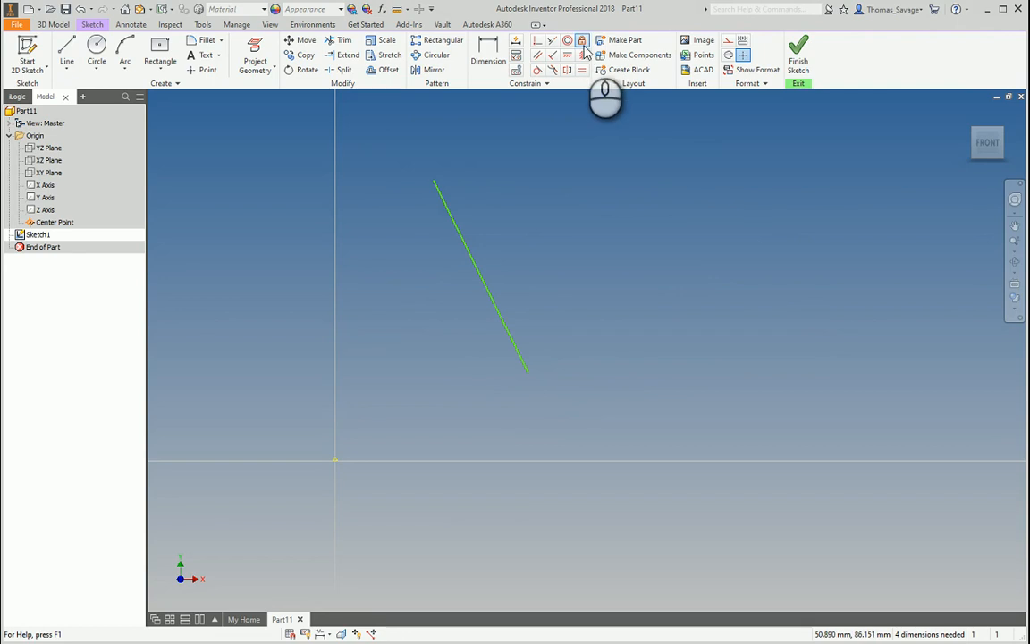
Apply a Vertical constraint to the steep slanted line, and delete the line from the sketch
{"action": "left_click", "coordinate": [583, 54]}
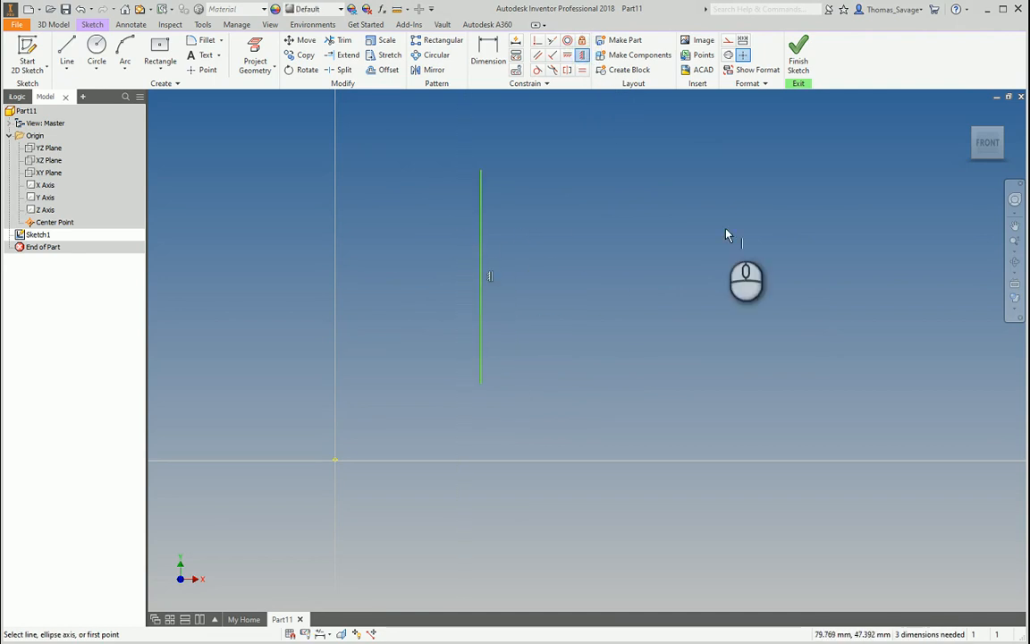
{"action": "key", "text": "Escape"}
{"action": "left_click_drag", "start_coordinate": [597, 375], "coordinate": [447, 170]}
{"action": "key", "text": "Delete"}
Draw another line slanting up to the right, away from the origin, and apply a Vertical constraint to it
{"action": "left_click", "coordinate": [71, 47]}
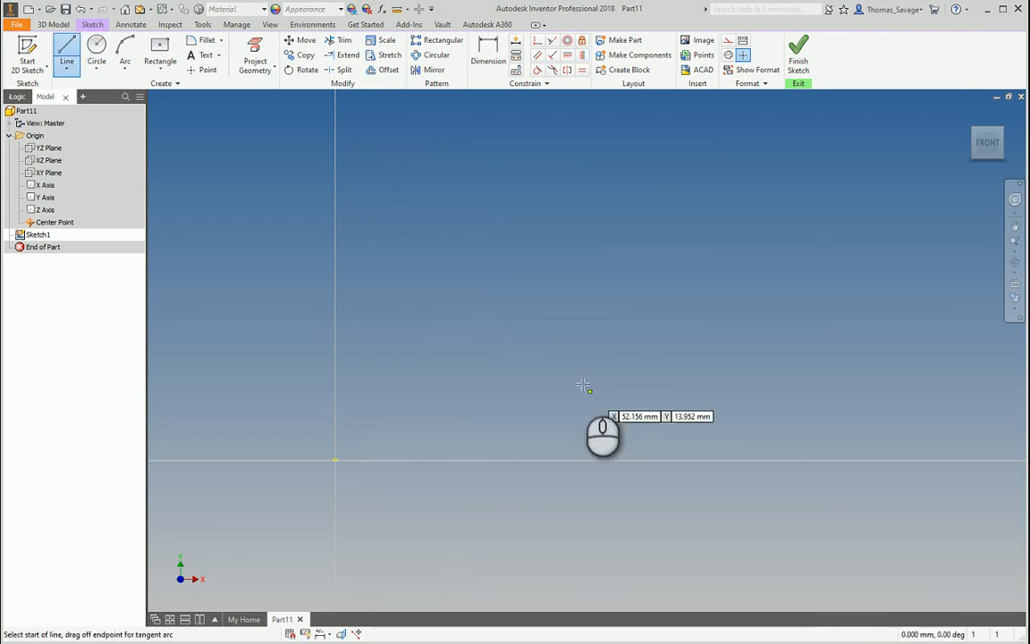
{"action": "left_click", "coordinate": [569, 340]}
{"action": "left_click", "coordinate": [713, 213]}
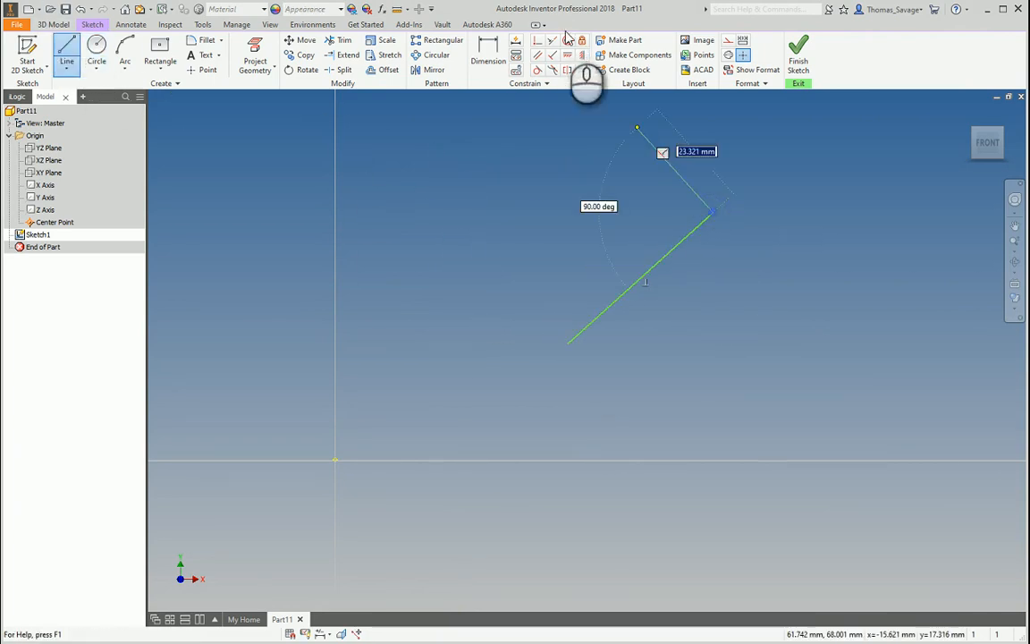
{"action": "left_click", "coordinate": [582, 56]}
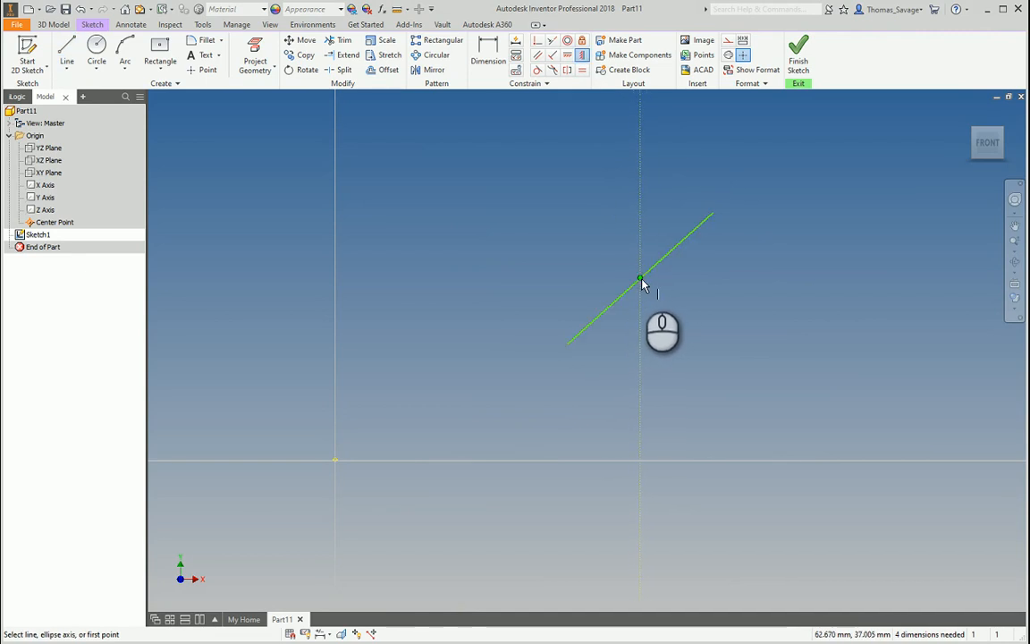
{"action": "left_click", "coordinate": [641, 279]}
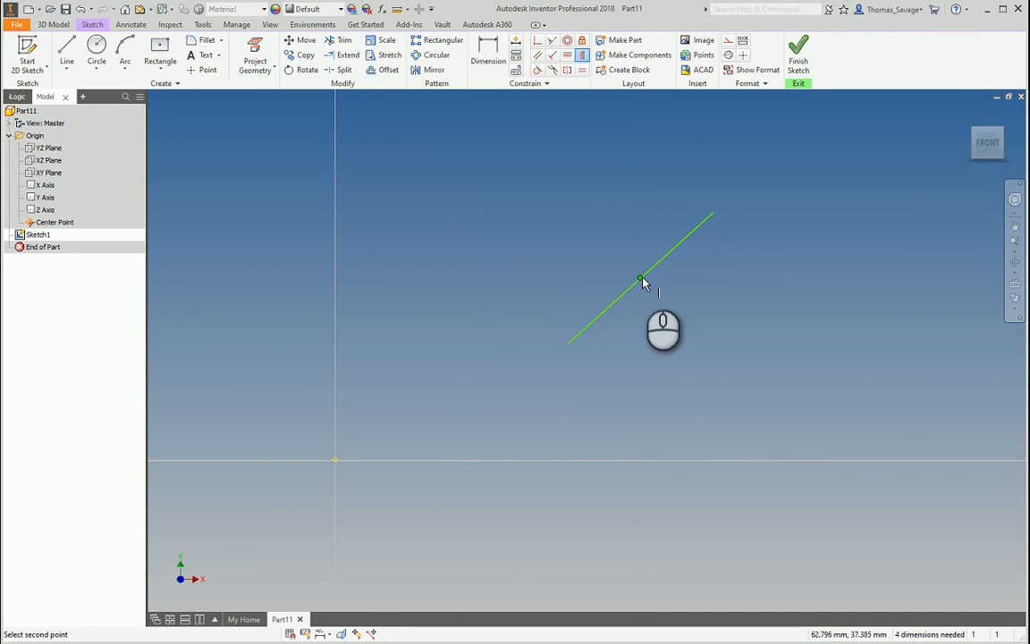
{"action": "left_click", "coordinate": [582, 56]}
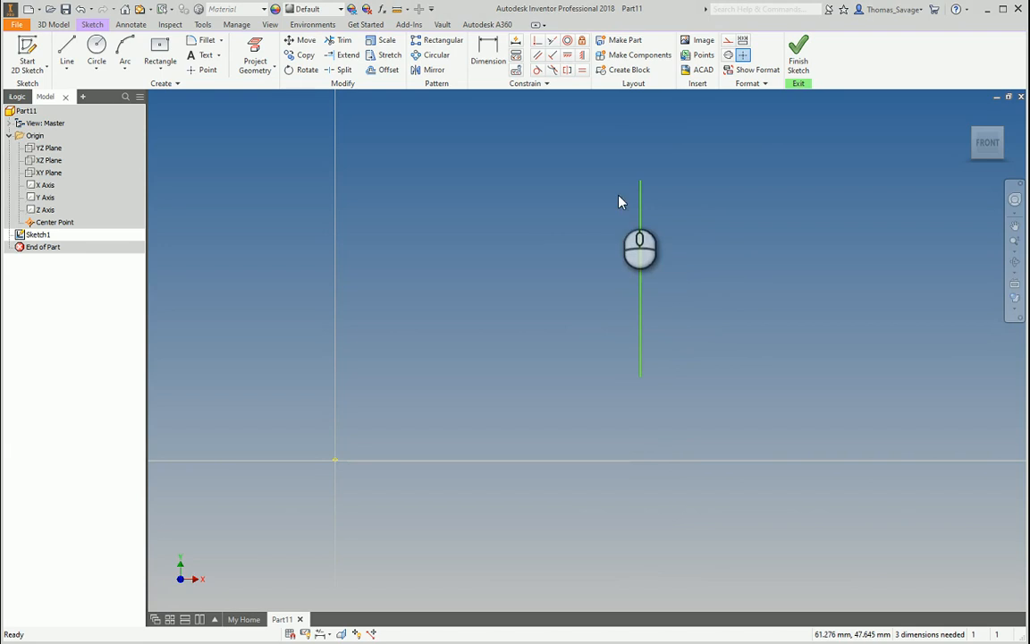
Delete the vertical line and draw a horizontal line from the origin along the X axis
{"action": "left_click_drag", "start_coordinate": [743, 413], "coordinate": [586, 149]}
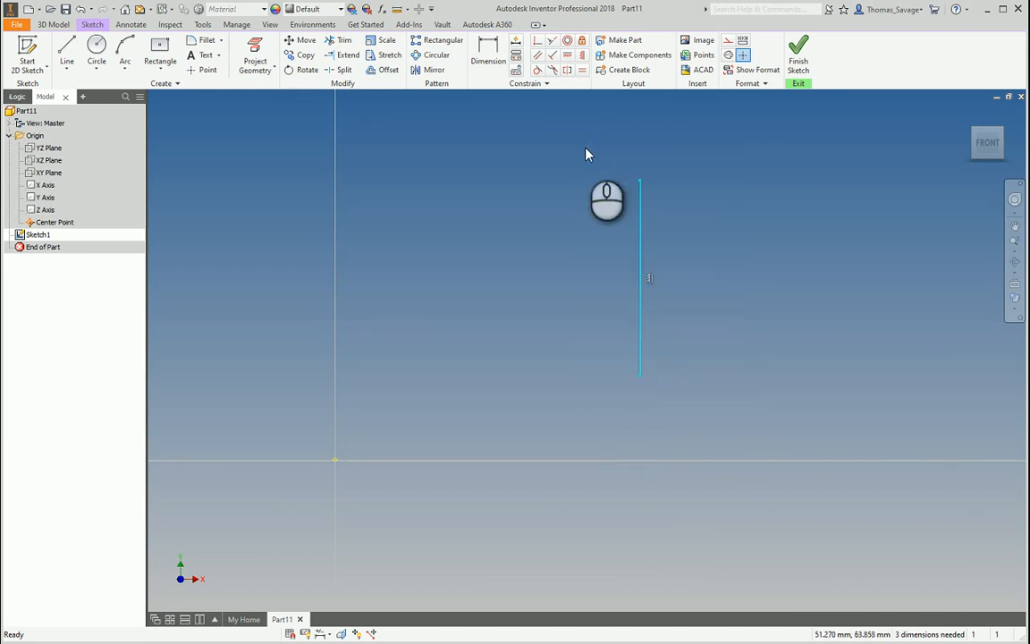
{"action": "key", "text": "Delete"}
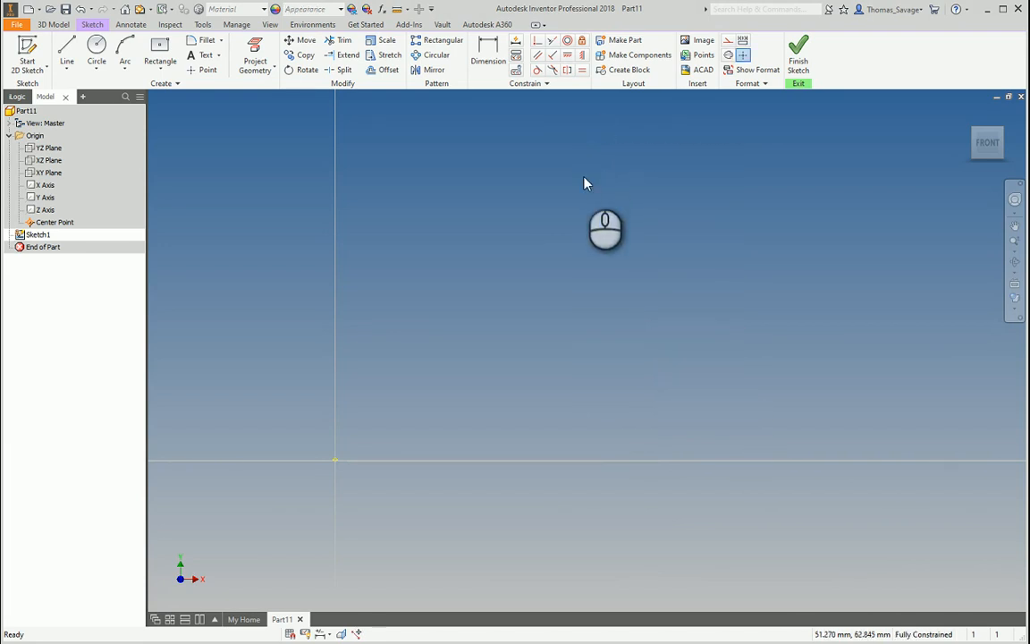
{"action": "left_click", "coordinate": [67, 52]}
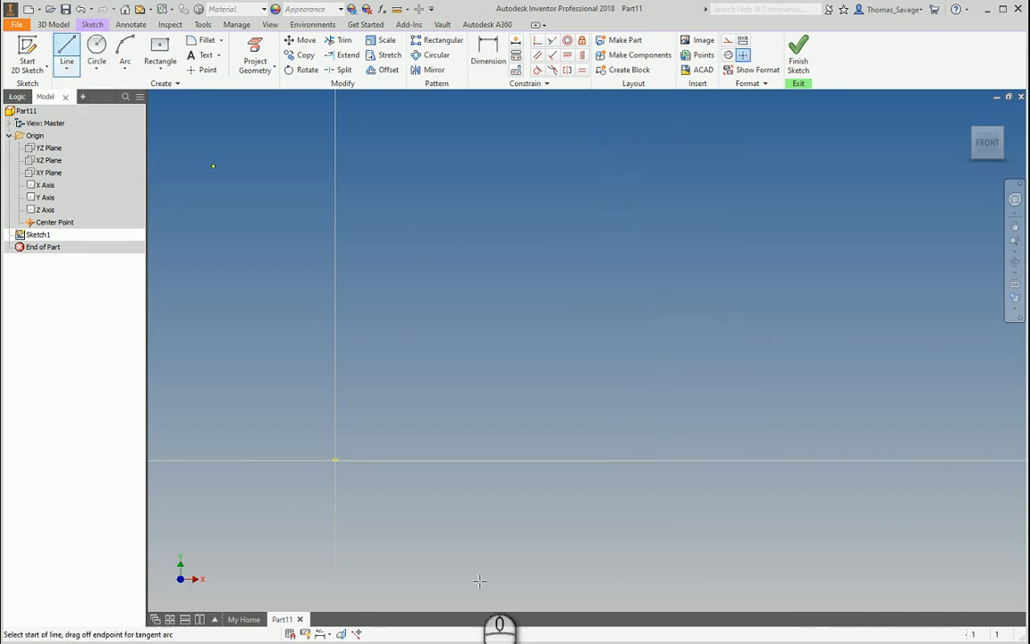
{"action": "left_click", "coordinate": [335, 460]}
{"action": "left_click", "coordinate": [540, 459]}
{"action": "key", "text": "Escape"}
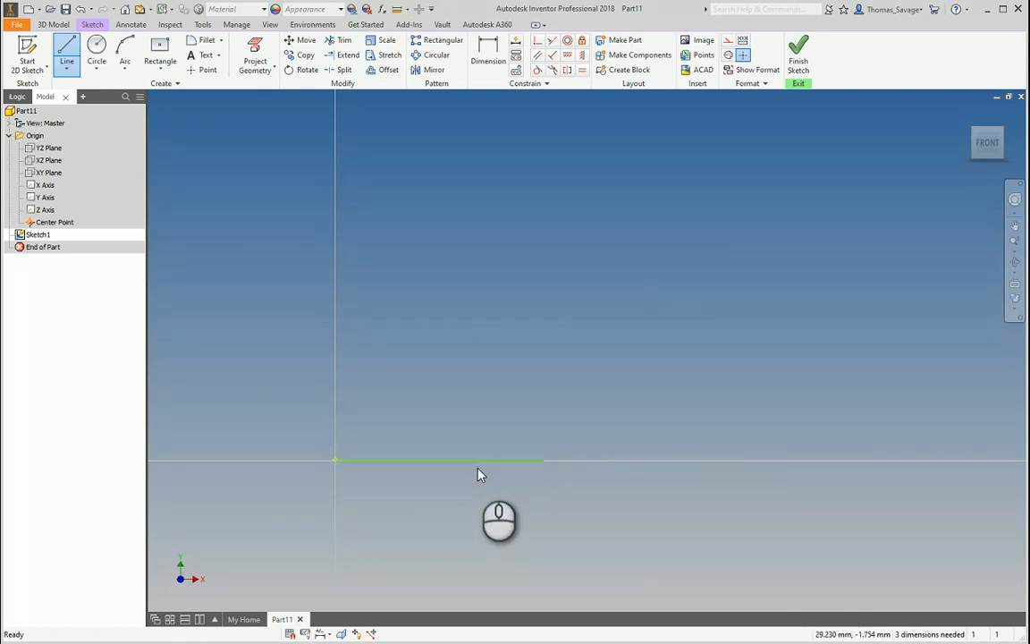
Move the horizontal line off the origin, up and to the right, and project the origin's Center Point into the sketch
{"action": "left_click_drag", "start_coordinate": [483, 465], "coordinate": [535, 452]}
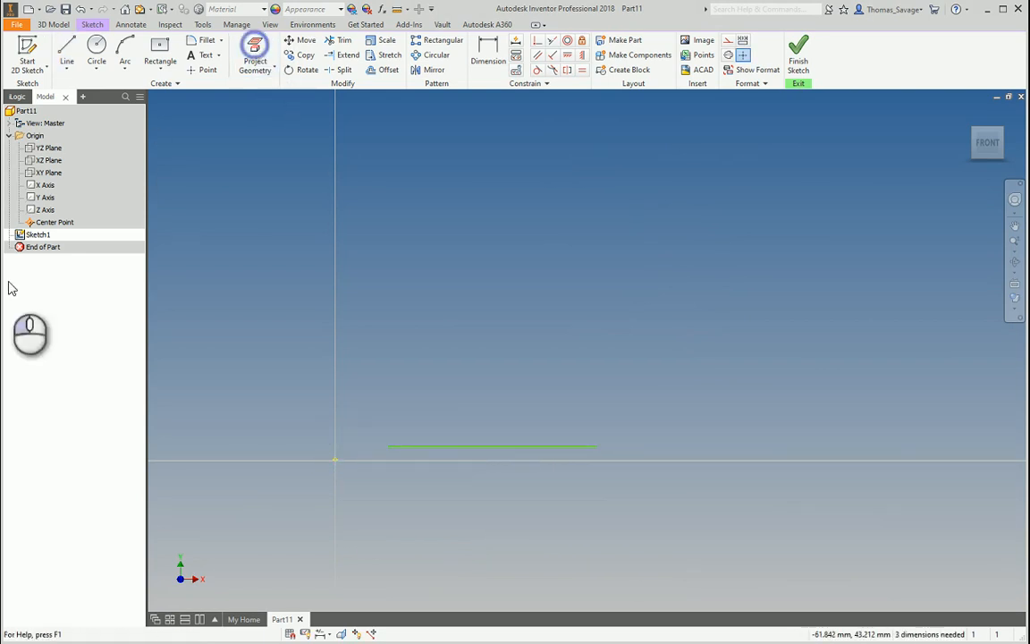
{"action": "left_click", "coordinate": [49, 224]}
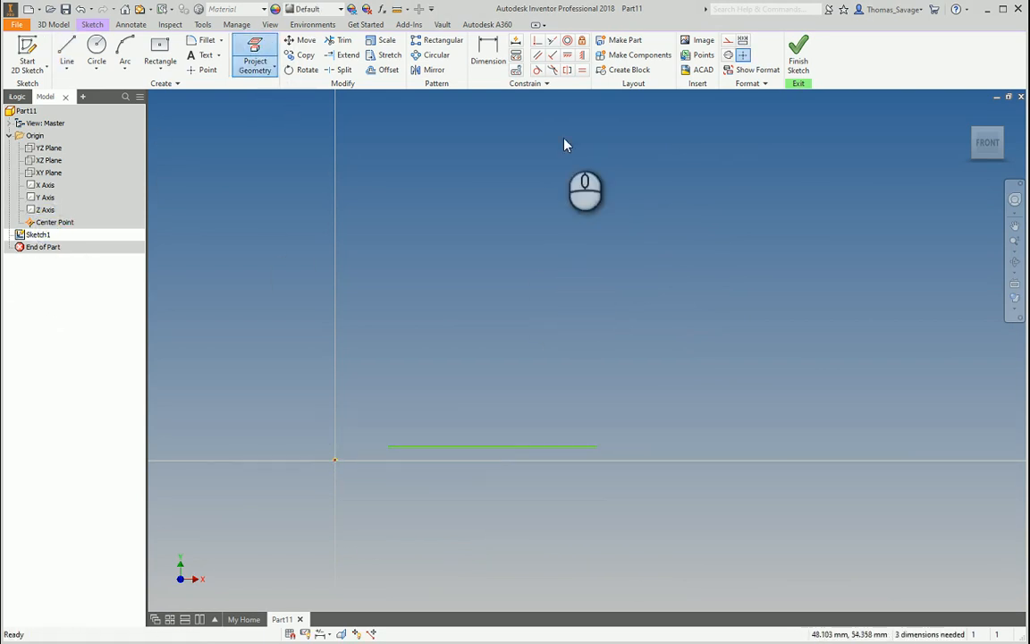
Apply a Coincident constraint between the horizontal line's left endpoint and the projected Center Point
{"action": "key", "text": "Escape"}
{"action": "left_click", "coordinate": [538, 42]}
{"action": "left_click", "coordinate": [388, 446]}
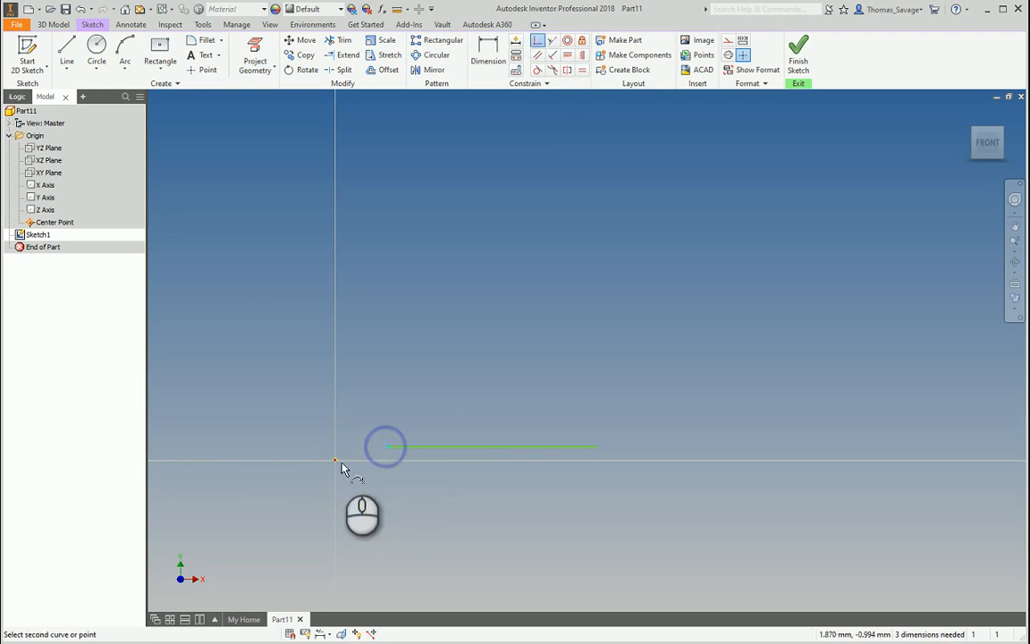
{"action": "left_click", "coordinate": [335, 460]}
Dimension the horizontal line's length and set it to 50 mm
{"action": "left_click", "coordinate": [488, 52]}
{"action": "left_click", "coordinate": [544, 460]}
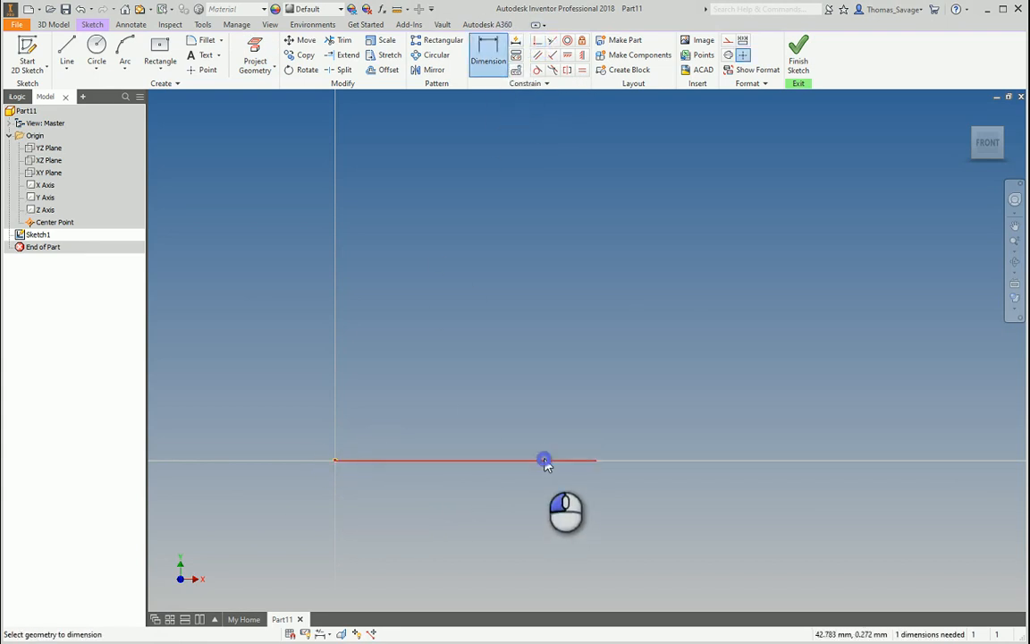
{"action": "left_click", "coordinate": [537, 407]}
{"action": "type", "text": "50"}
{"action": "key", "text": "Return"}
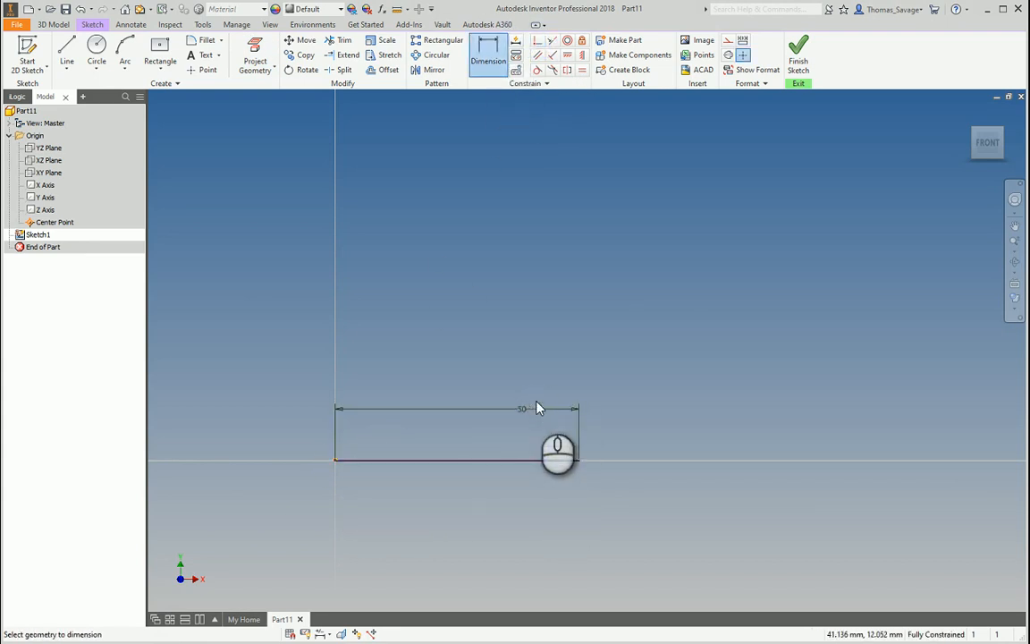
Draw a 30 mm diameter circle above and to the right of the horizontal line
{"action": "left_click", "coordinate": [97, 50]}
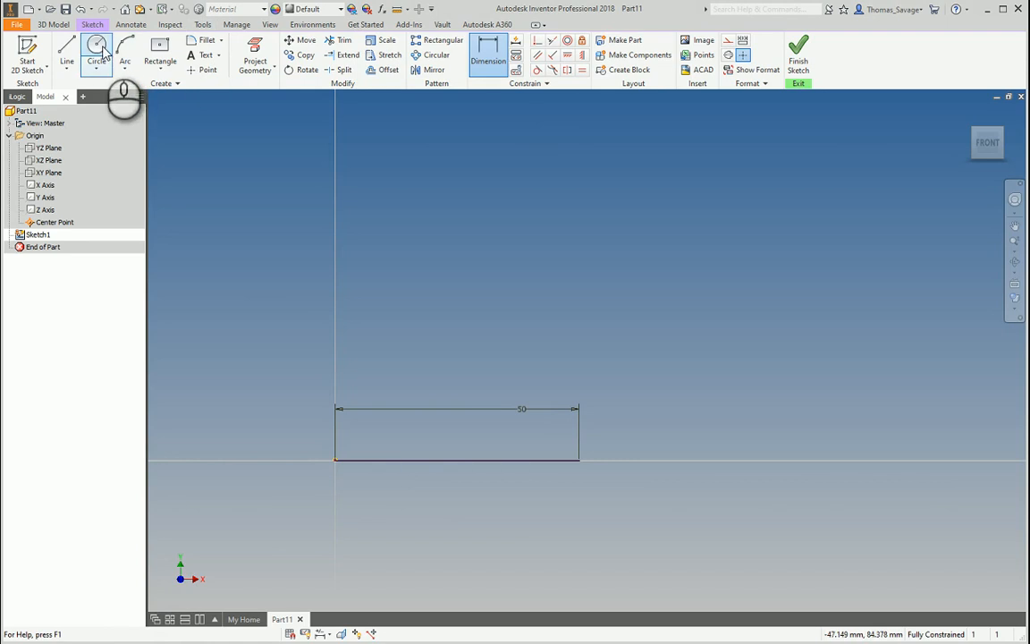
{"action": "left_click", "coordinate": [643, 265]}
{"action": "type", "text": "30"}
{"action": "key", "text": "Return"}
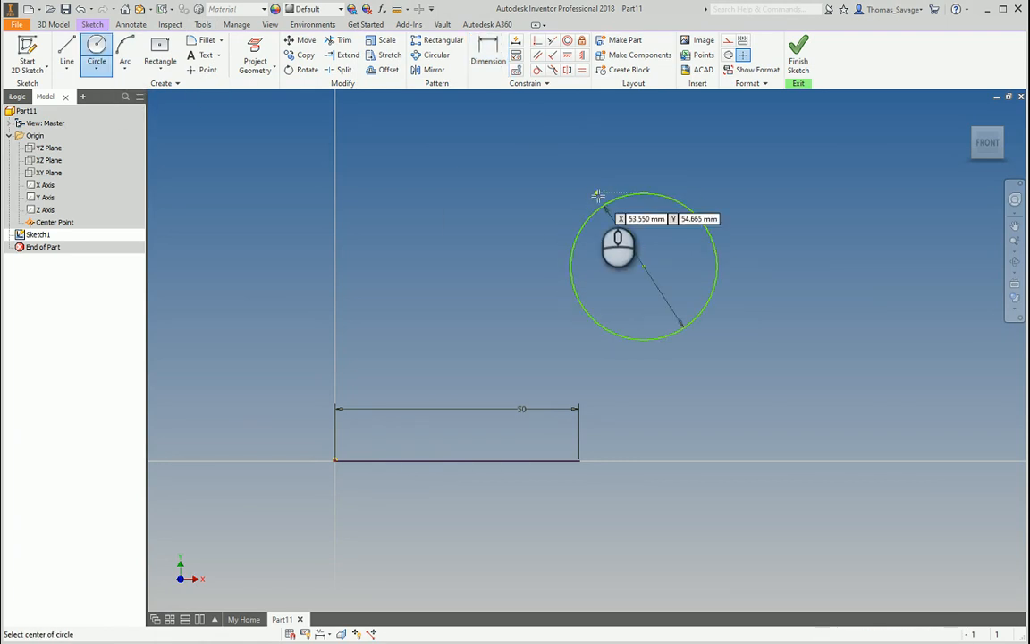
{"action": "key", "text": "Escape"}
Apply a Tangent constraint between the circle and the horizontal line
{"action": "left_click", "coordinate": [539, 75]}
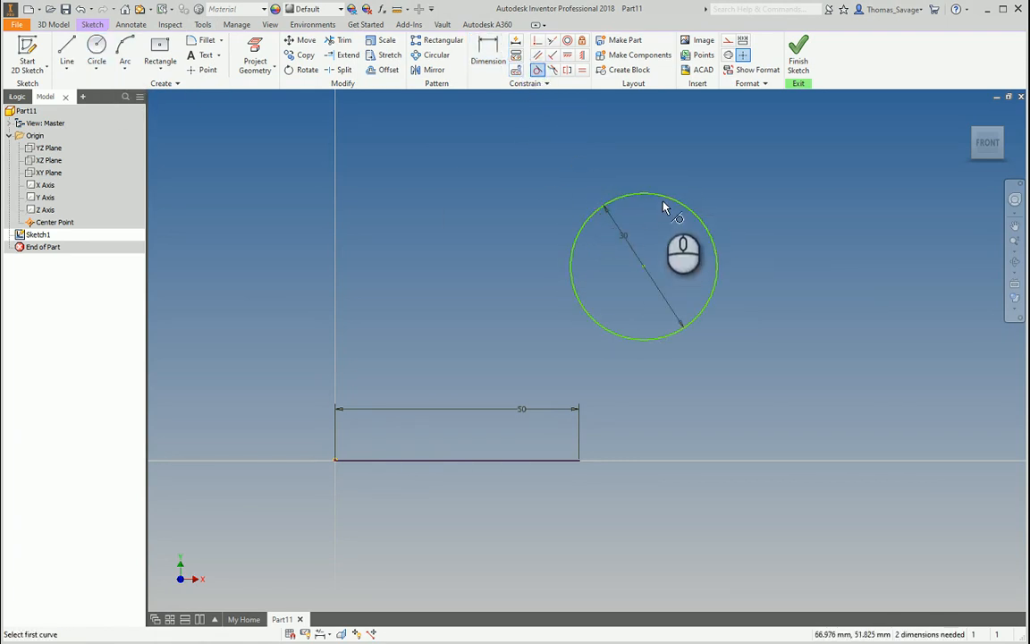
{"action": "left_click", "coordinate": [663, 198]}
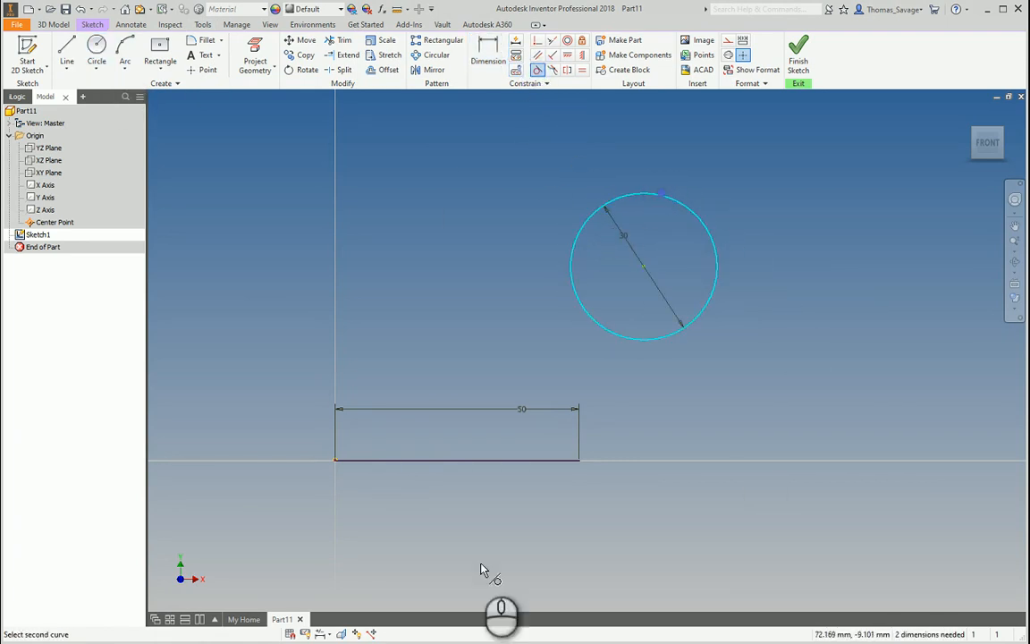
{"action": "left_click", "coordinate": [483, 462]}
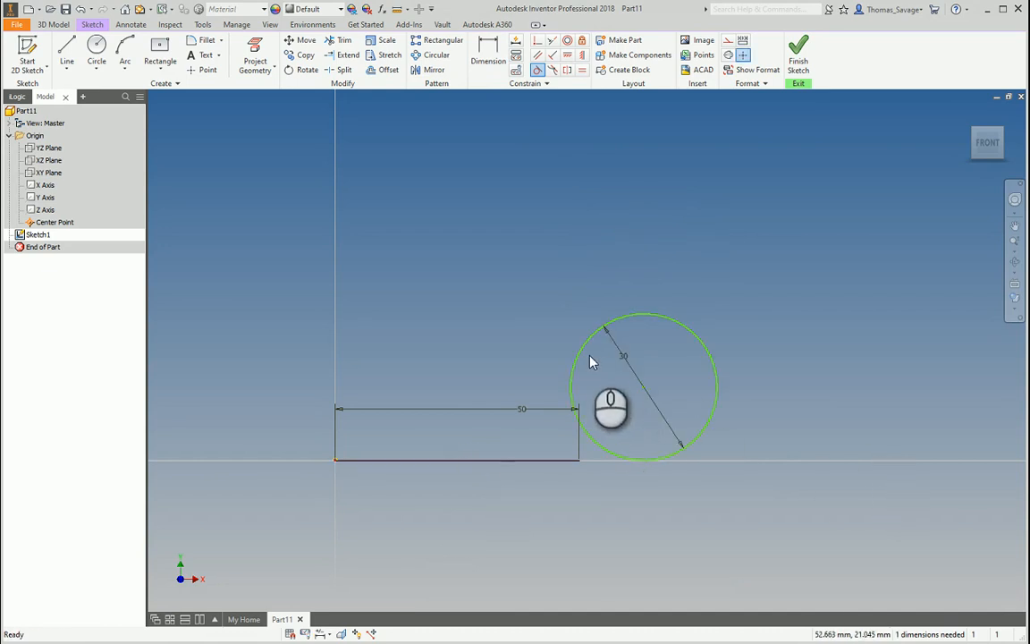
Try moving the tangent circle, and delete the circle and the line with their dimensions from the sketch
{"action": "left_click_drag", "start_coordinate": [582, 349], "coordinate": [663, 434]}
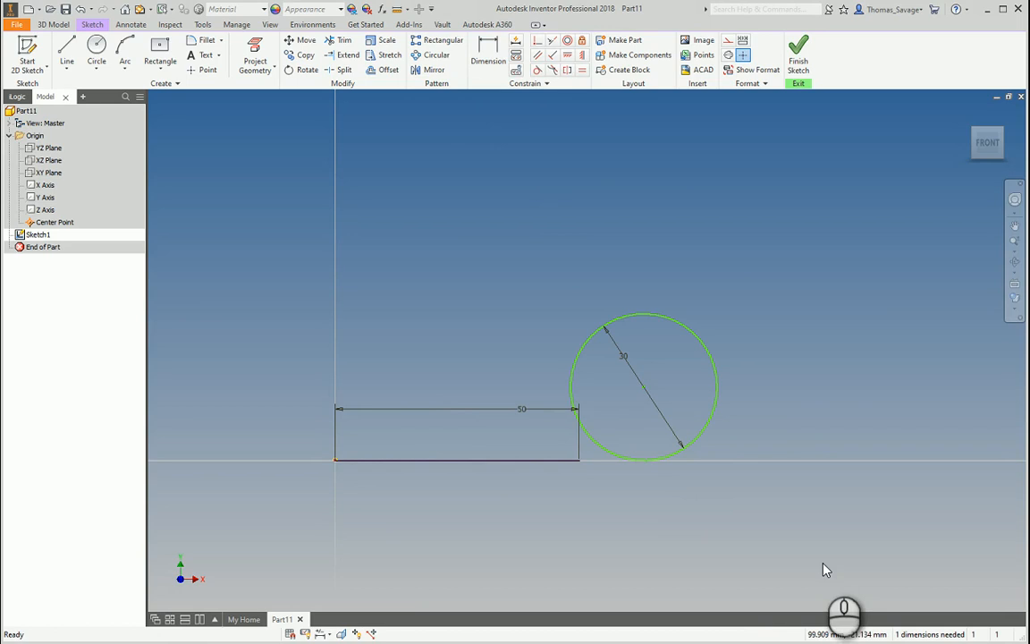
{"action": "left_click_drag", "start_coordinate": [821, 559], "coordinate": [313, 235]}
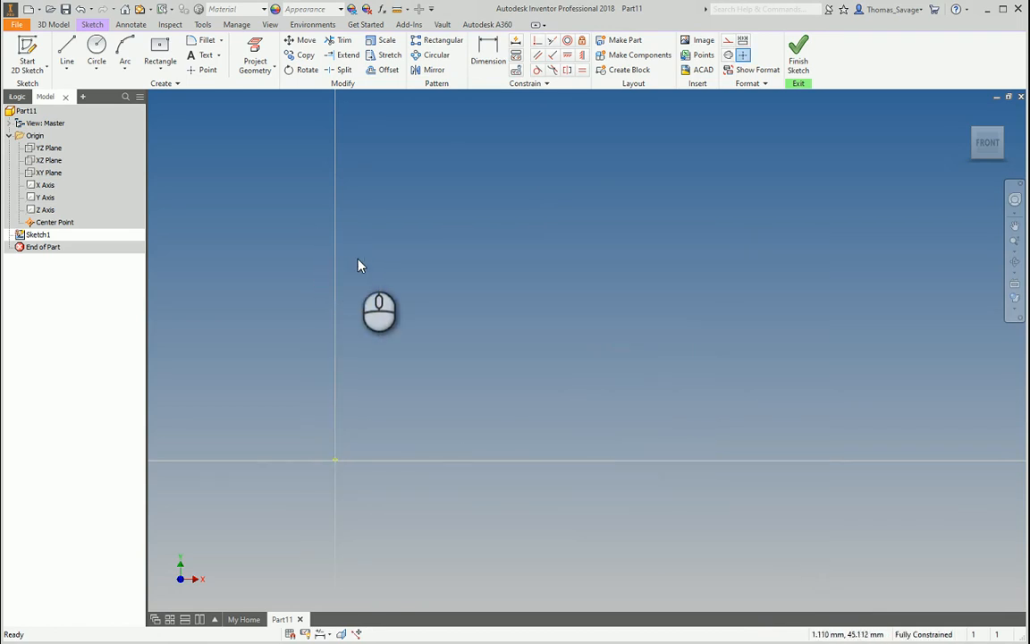
{"action": "left_click", "coordinate": [553, 72]}
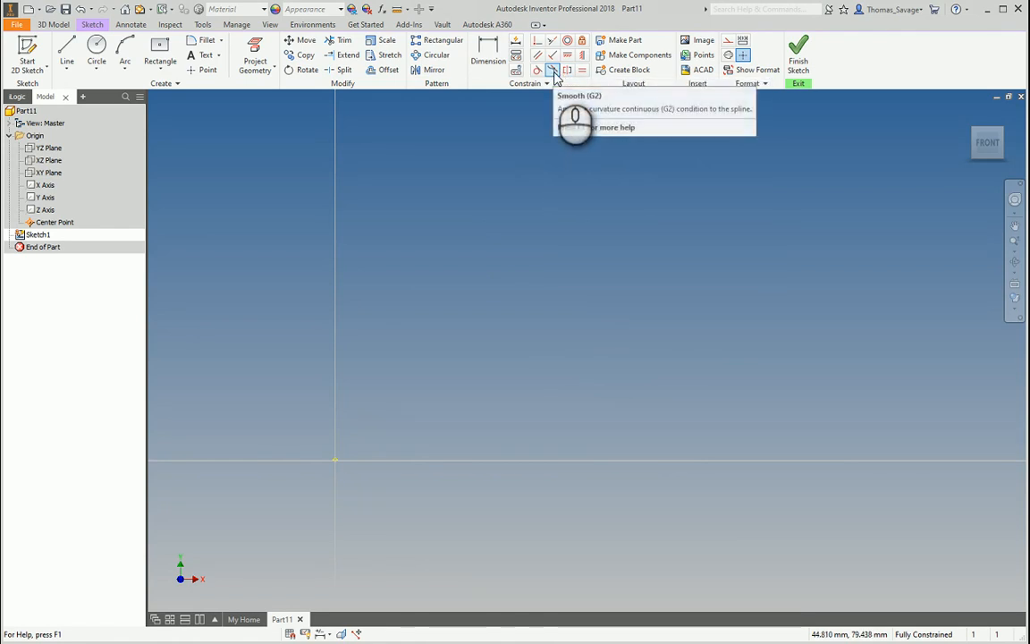
Draw a wavy five-point control vertex spline, starting above and to the right of the origin
{"action": "left_click", "coordinate": [70, 71]}
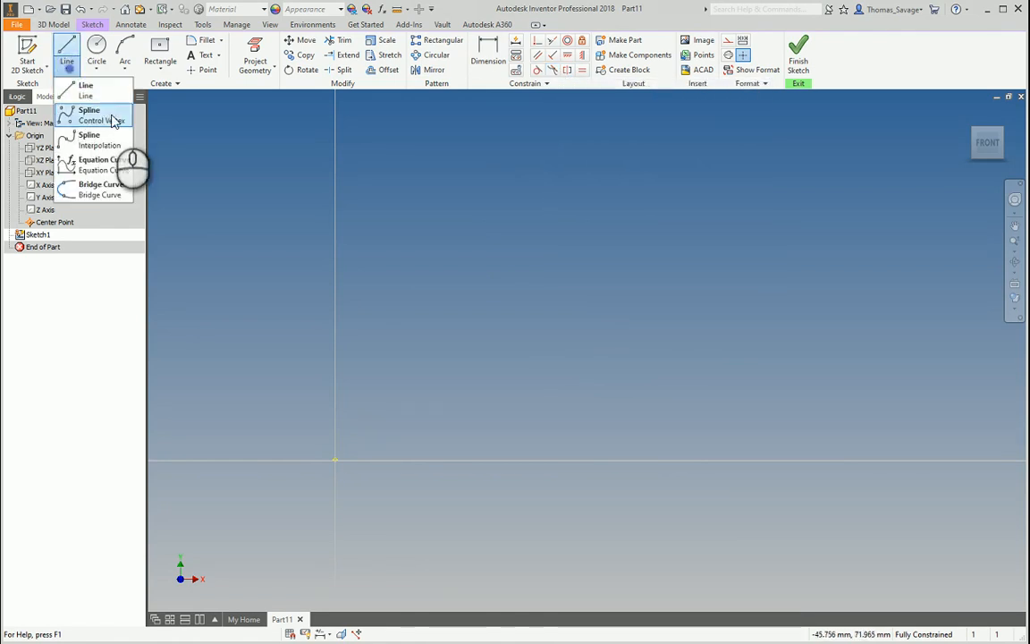
{"action": "left_click", "coordinate": [104, 121]}
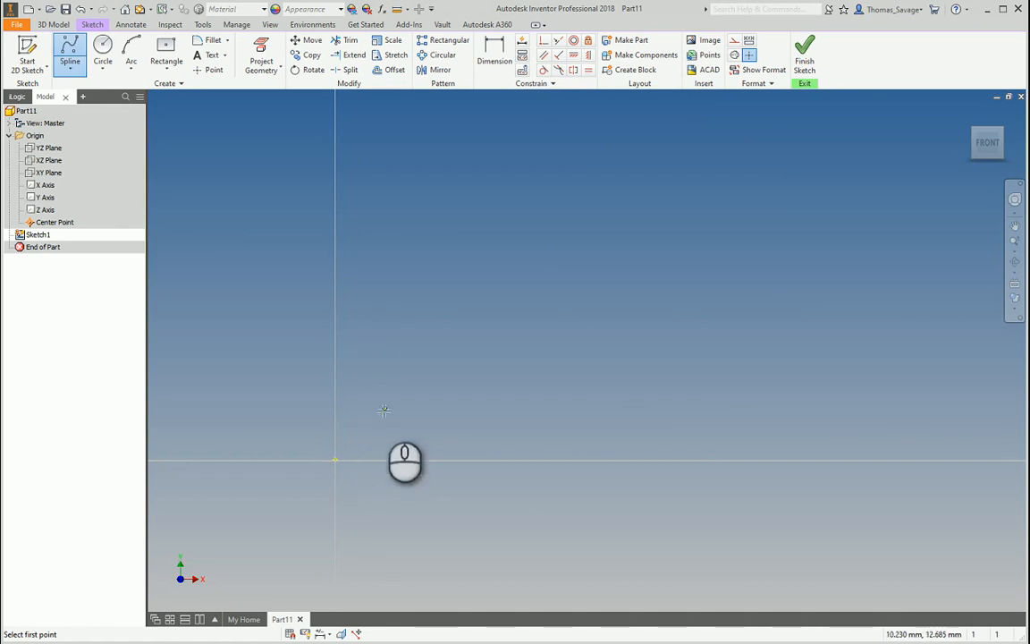
{"action": "left_click", "coordinate": [383, 409]}
{"action": "left_click", "coordinate": [476, 338]}
{"action": "left_click", "coordinate": [636, 390]}
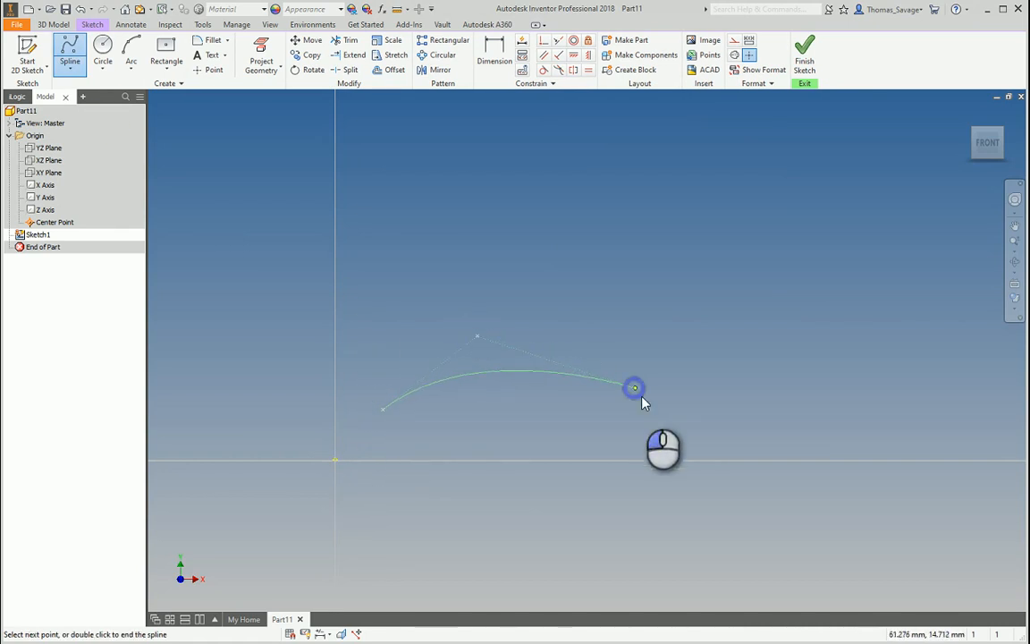
{"action": "left_click", "coordinate": [748, 498]}
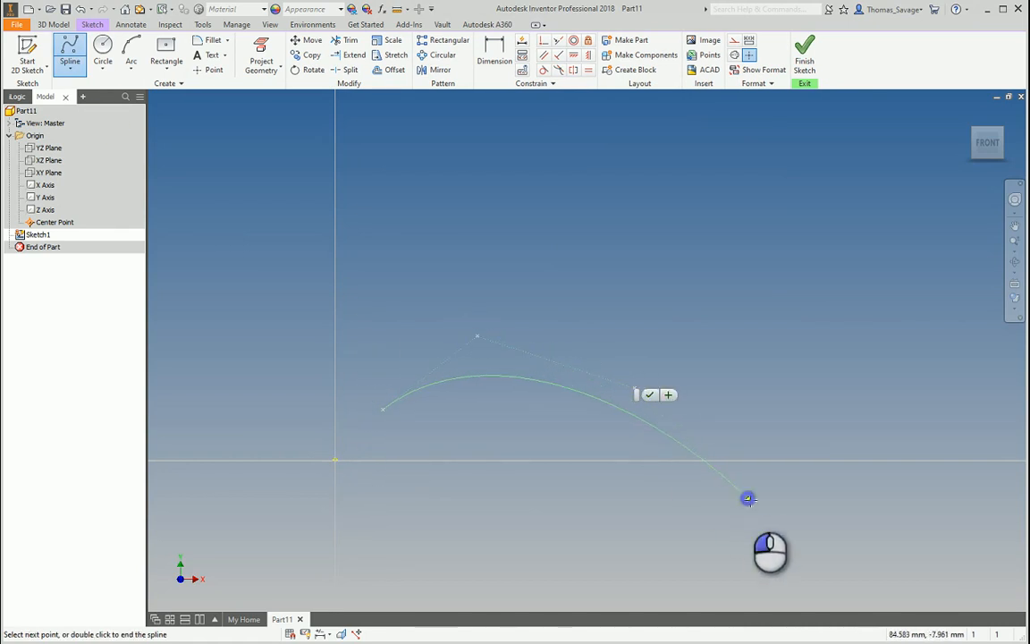
{"action": "left_click", "coordinate": [888, 373]}
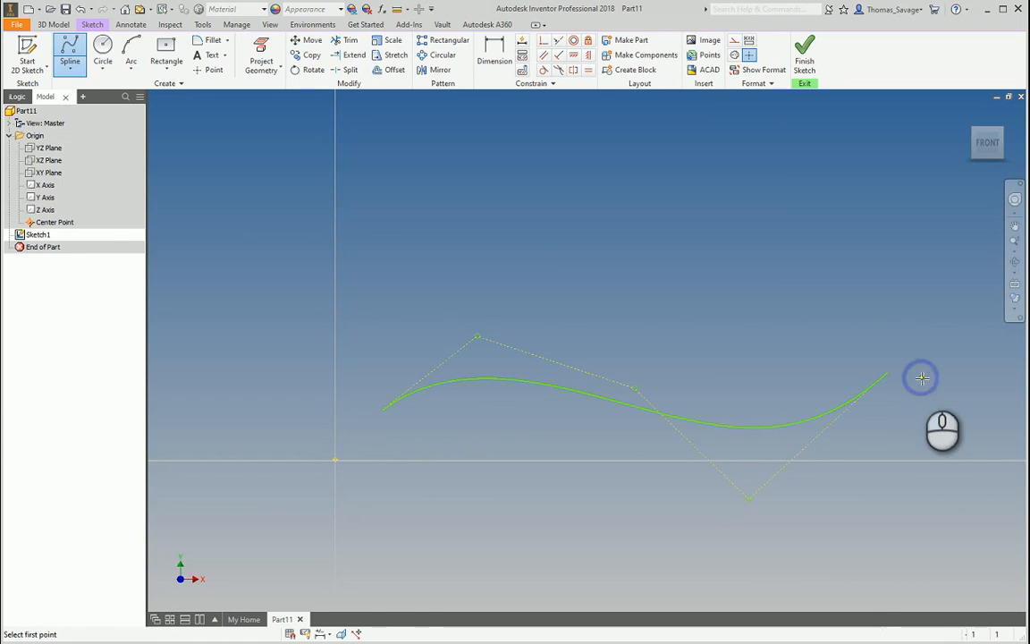
Draw a horizontal line extending to the right from the spline's right endpoint
{"action": "left_click", "coordinate": [70, 70]}
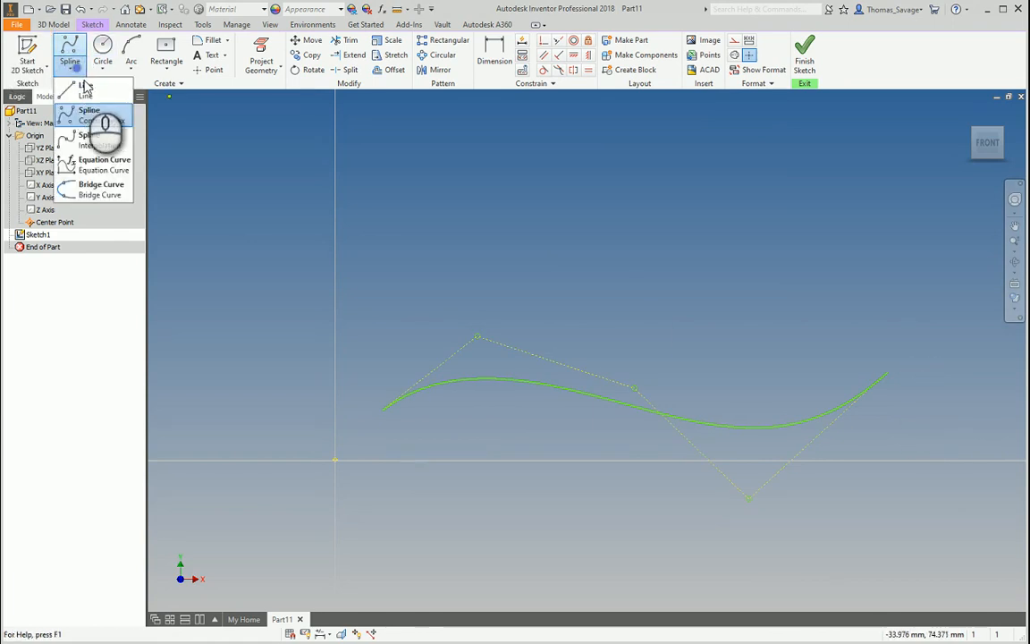
{"action": "left_click", "coordinate": [88, 88]}
{"action": "middle_click_drag", "start_coordinate": [591, 356], "coordinate": [272, 256]}
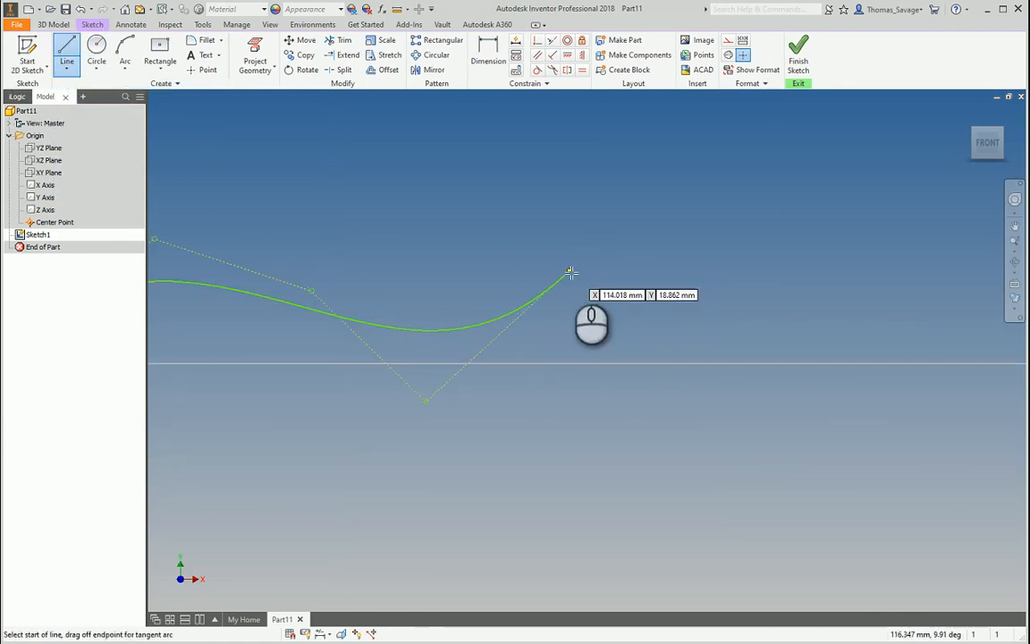
{"action": "left_click", "coordinate": [566, 275]}
{"action": "left_click", "coordinate": [791, 275]}
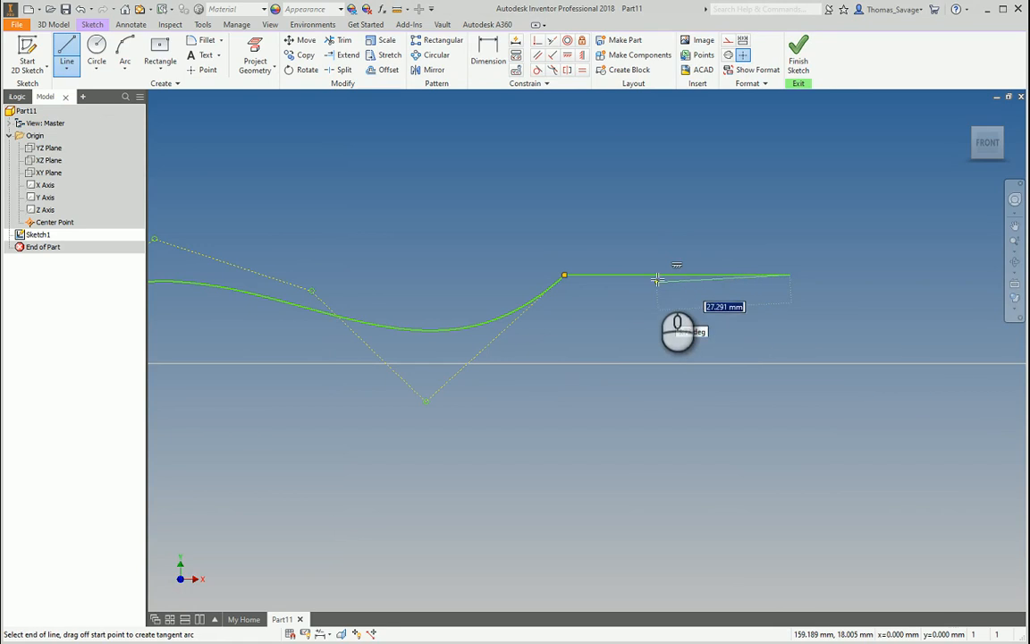
{"action": "key", "text": "Escape"}
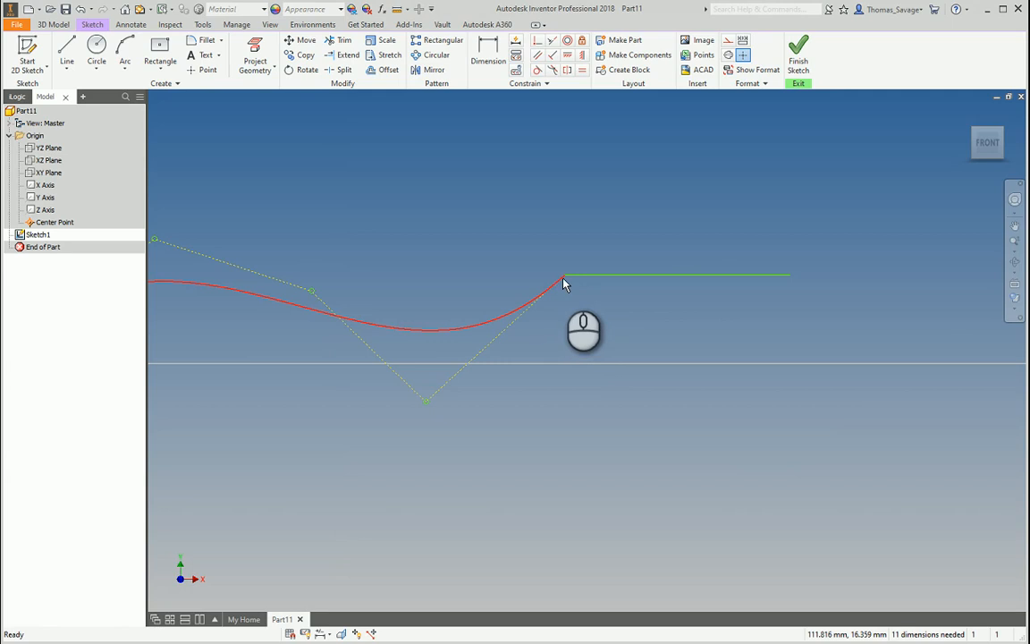
Apply a Smooth (G2) constraint between the horizontal line and the spline, and inspect the transition between them
{"action": "left_click", "coordinate": [553, 70]}
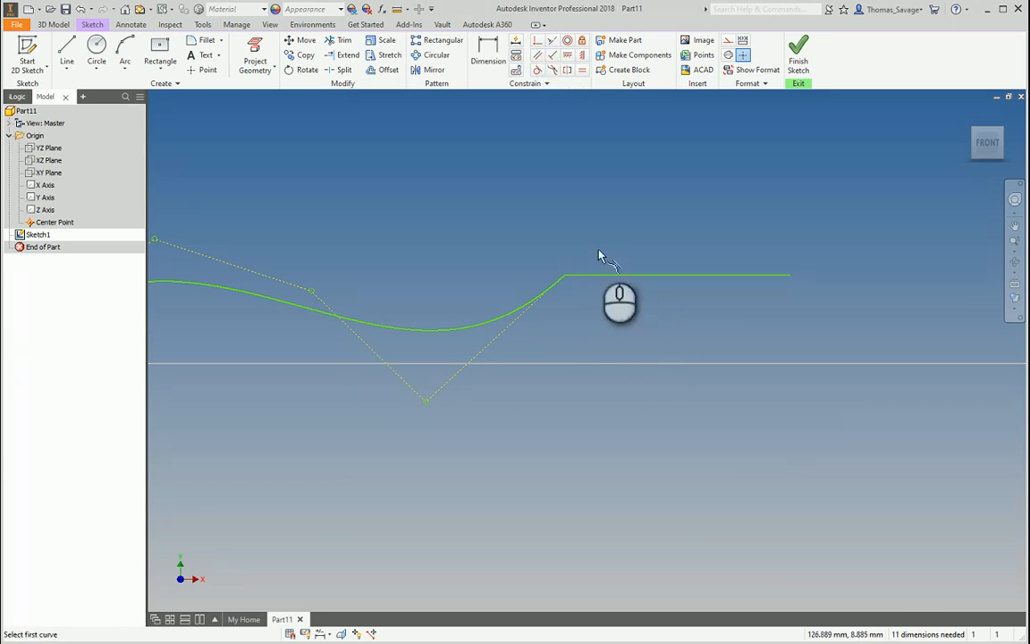
{"action": "left_click", "coordinate": [554, 71]}
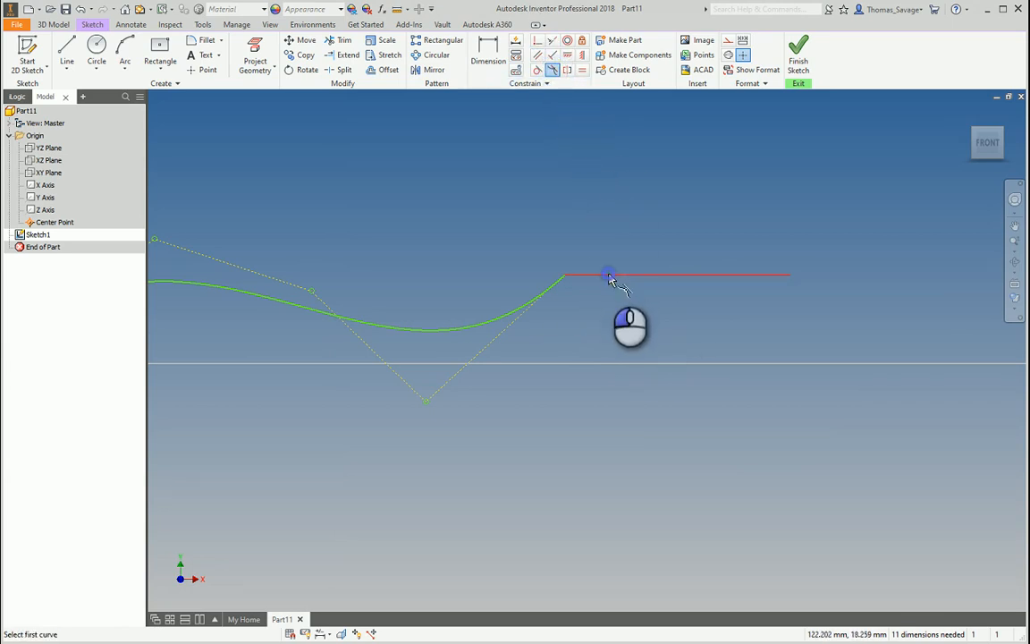
{"action": "left_click", "coordinate": [609, 278]}
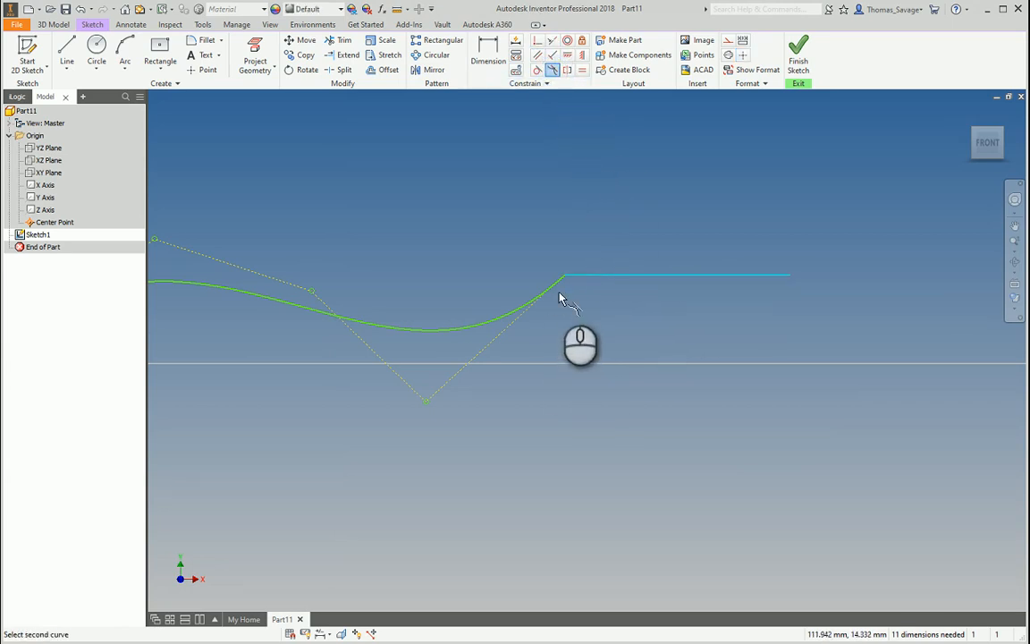
{"action": "left_click", "coordinate": [558, 288]}
{"action": "scroll", "coordinate": [591, 313], "scroll_direction": "up", "scroll_amount": 2}
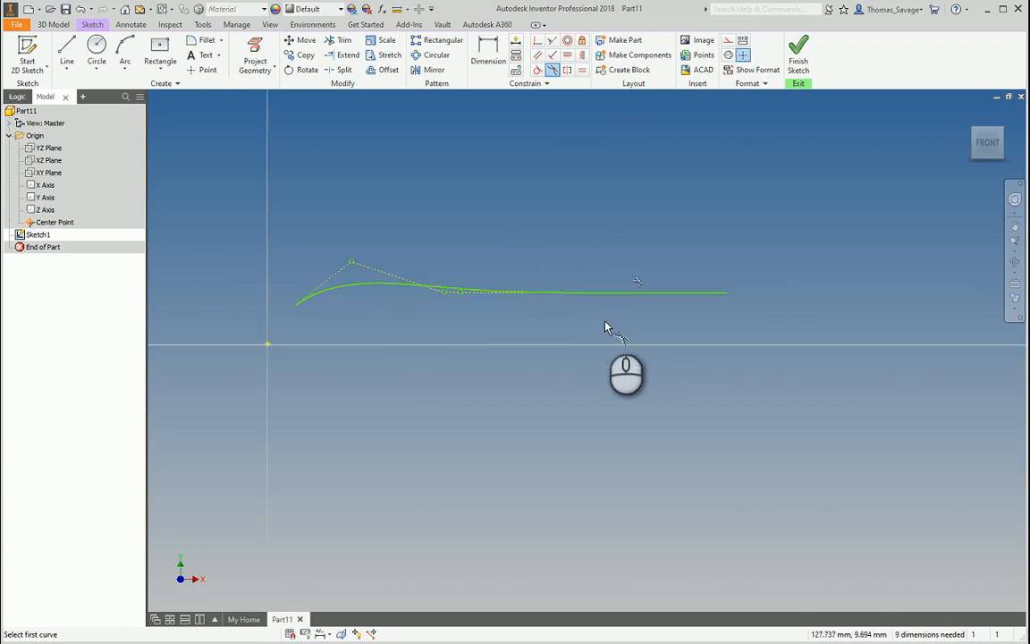
{"action": "scroll", "coordinate": [581, 300], "scroll_direction": "down", "scroll_amount": 3}
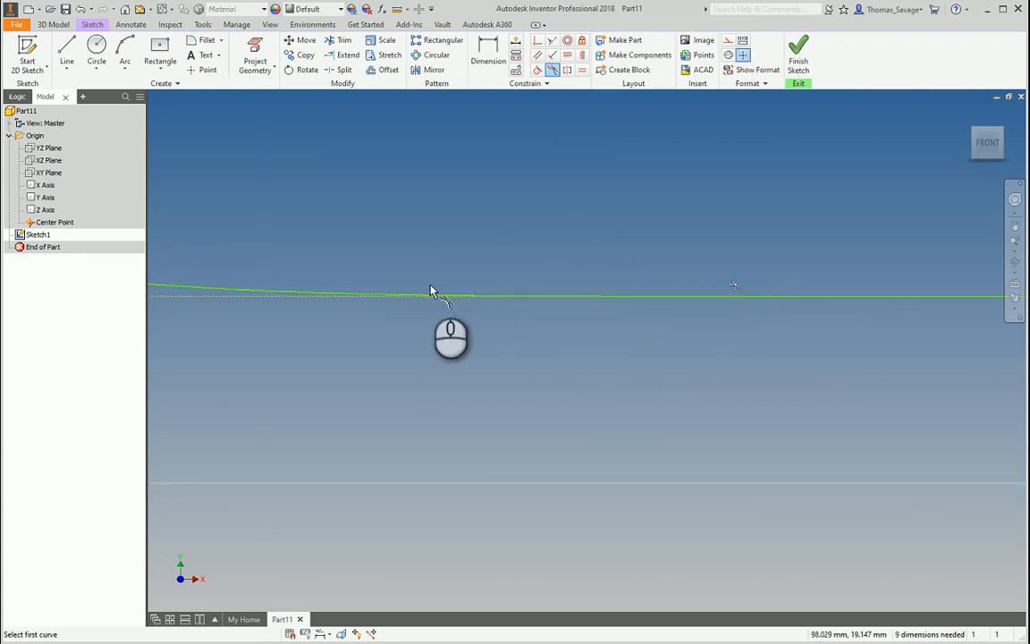
{"action": "scroll", "coordinate": [429, 286], "scroll_direction": "up", "scroll_amount": 3}
{"action": "mouse_move", "coordinate": [421, 309]}
{"action": "middle_mouse_down"}
{"action": "mouse_move", "coordinate": [742, 307]}
{"action": "mouse_move", "coordinate": [593, 318]}
{"action": "middle_mouse_up"}
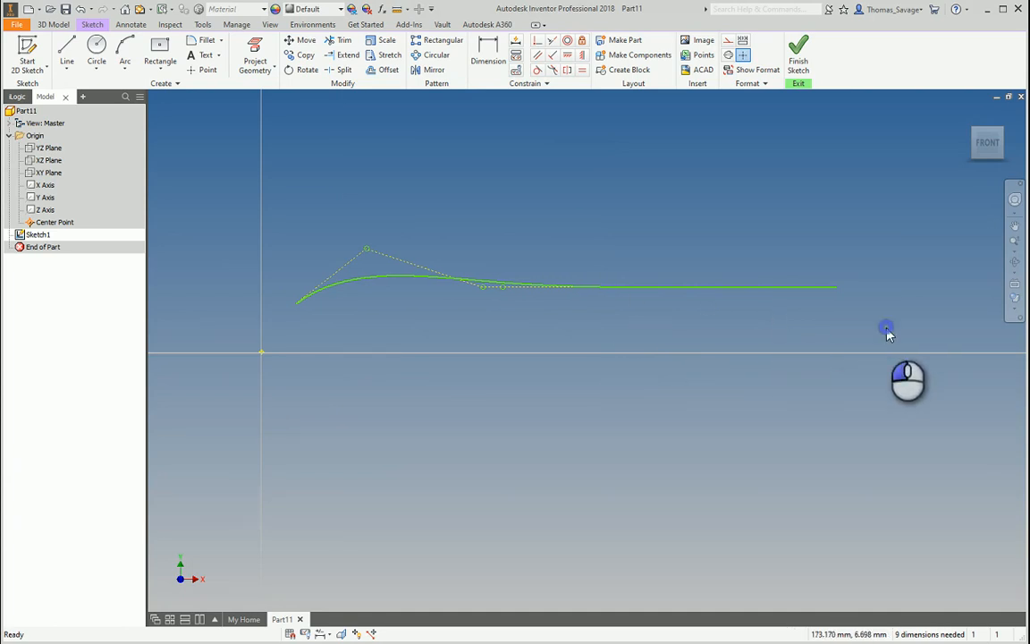
Delete the spline and the line, and draw a vertical line about 54 mm long upward from the X axis, right of the origin
{"action": "left_click_drag", "start_coordinate": [887, 327], "coordinate": [295, 206]}
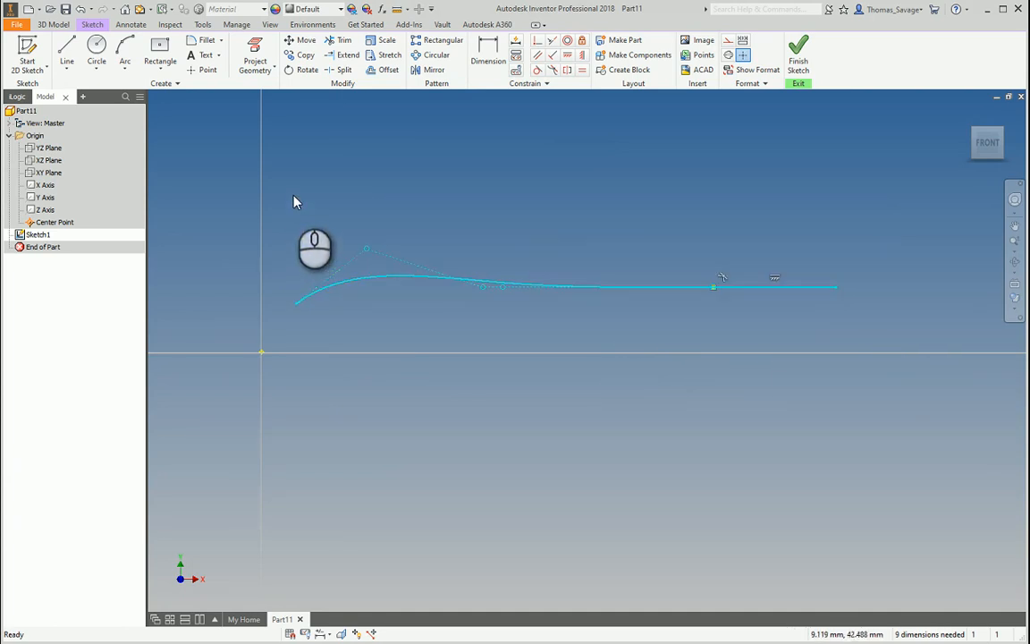
{"action": "key", "text": "Delete"}
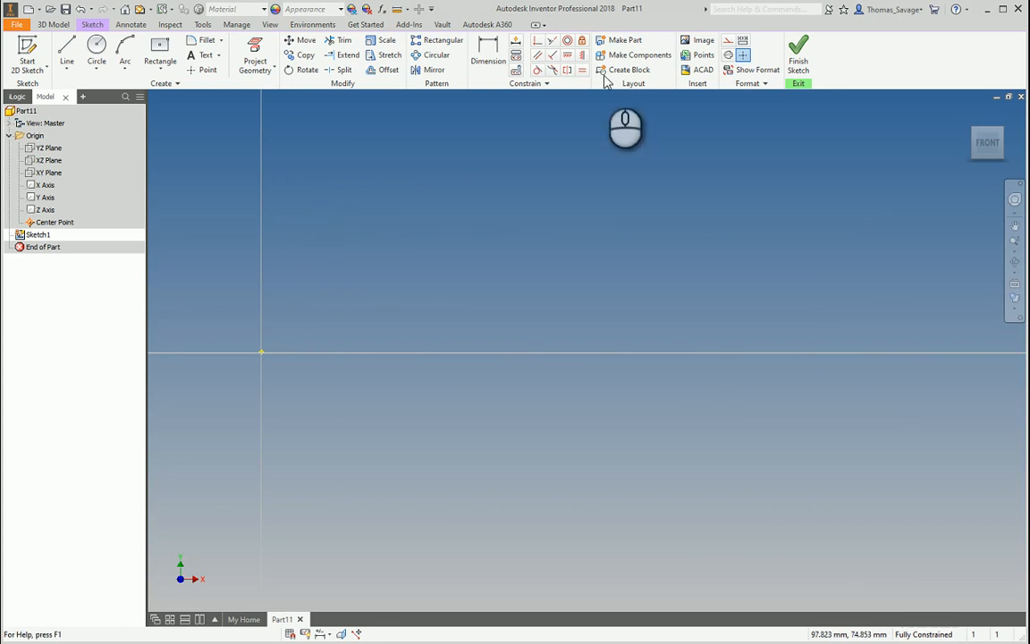
{"action": "left_click", "coordinate": [66, 54]}
{"action": "middle_click_drag", "start_coordinate": [254, 304], "coordinate": [381, 305]}
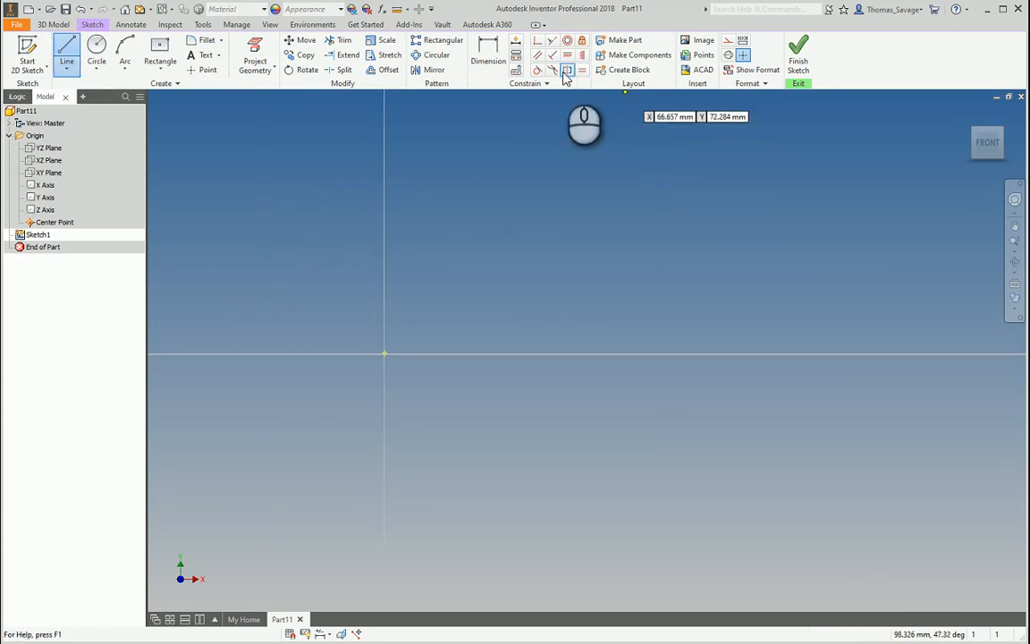
{"action": "left_click", "coordinate": [450, 353]}
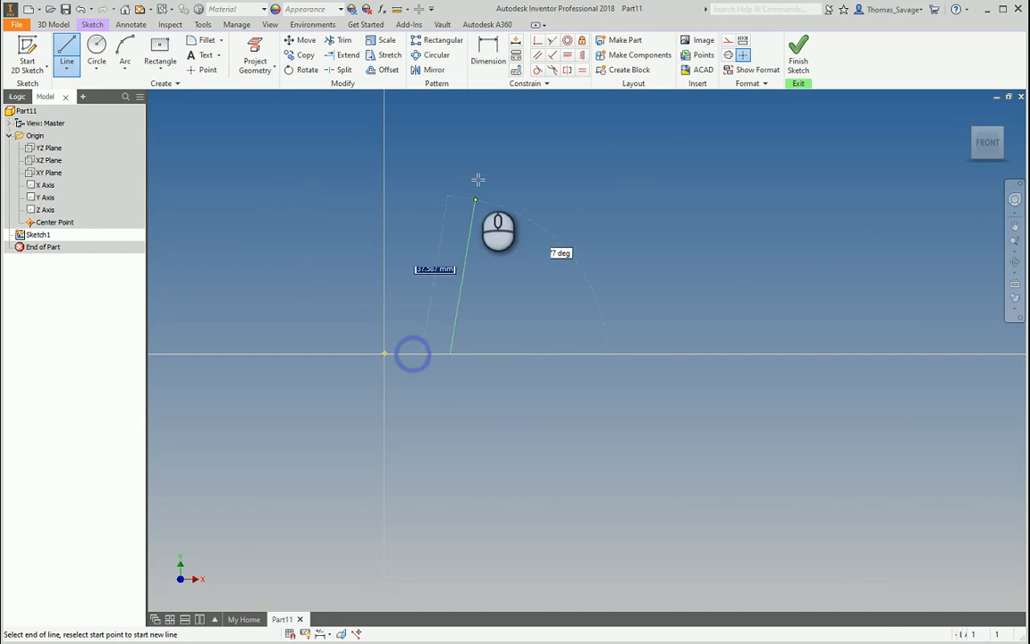
{"action": "left_click", "coordinate": [453, 160]}
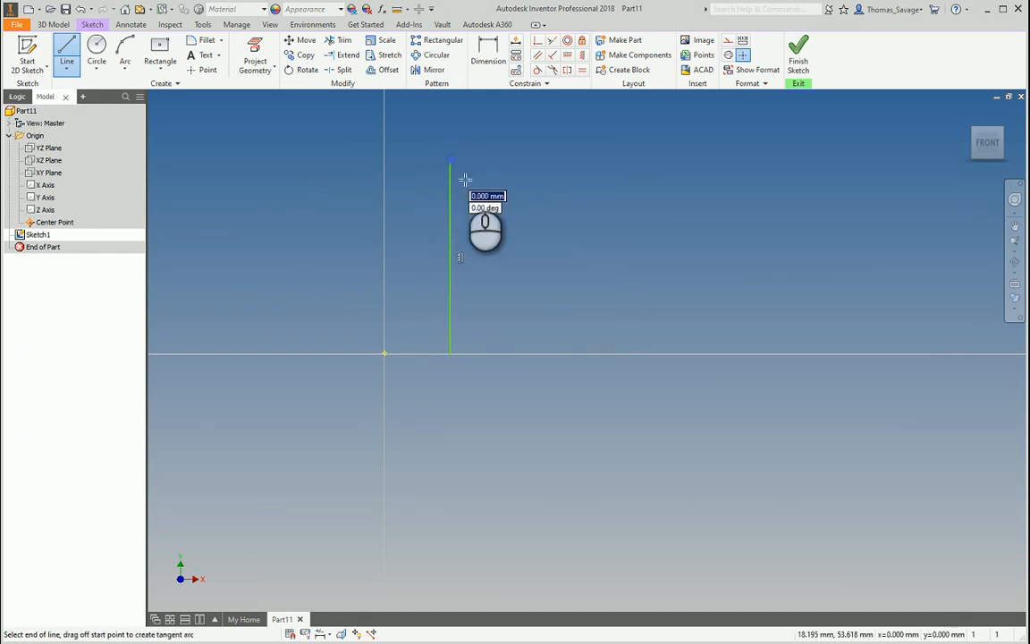
Dimension the vertical line's length and set it to 50 mm
{"action": "left_click", "coordinate": [487, 53]}
{"action": "left_click", "coordinate": [452, 245]}
{"action": "left_click", "coordinate": [484, 237]}
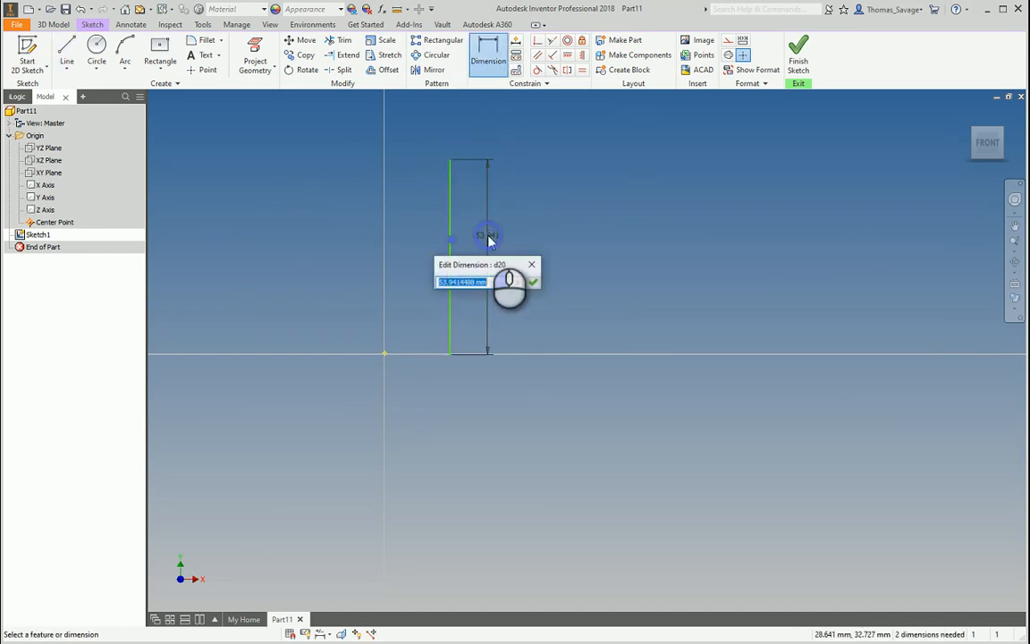
{"action": "type", "text": "50"}
{"action": "key", "text": "Return"}
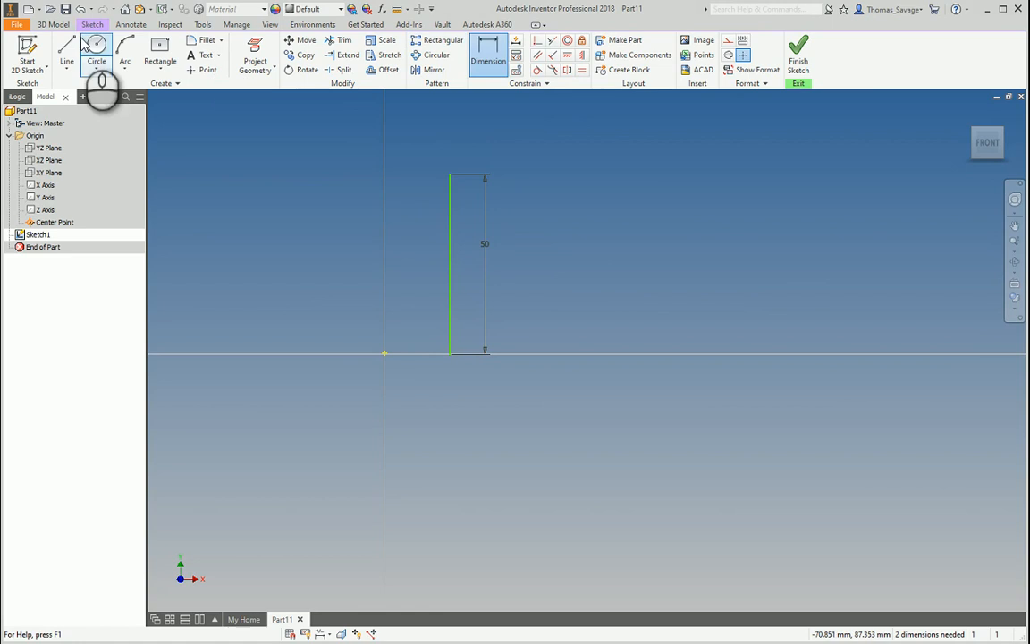
Project the origin's Center Point into the sketch and make the vertical line's lower endpoint coincident with it
{"action": "left_click", "coordinate": [255, 59]}
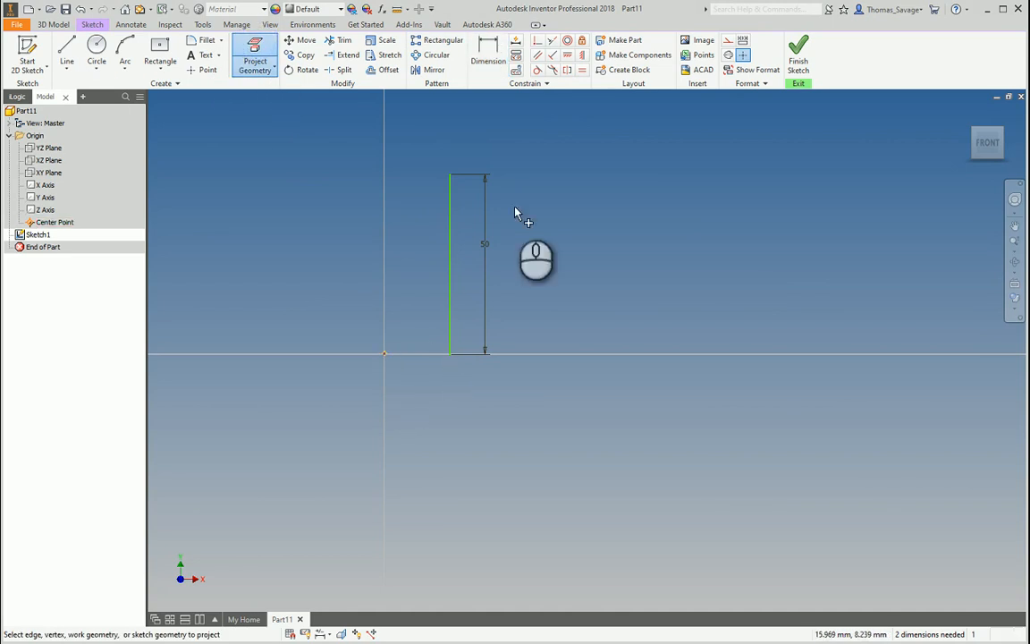
{"action": "left_click", "coordinate": [538, 40]}
{"action": "left_click", "coordinate": [449, 353]}
{"action": "left_click", "coordinate": [384, 354]}
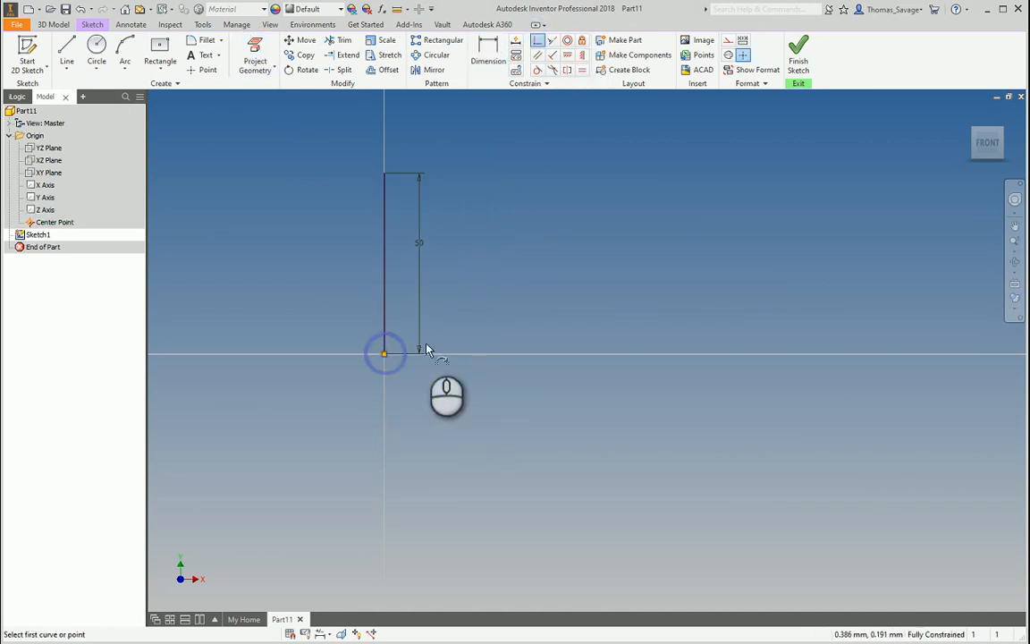
Draw a vertical line upward from the X axis, to the left of the existing line, and dimension its length as 50 mm
{"action": "left_click", "coordinate": [66, 49]}
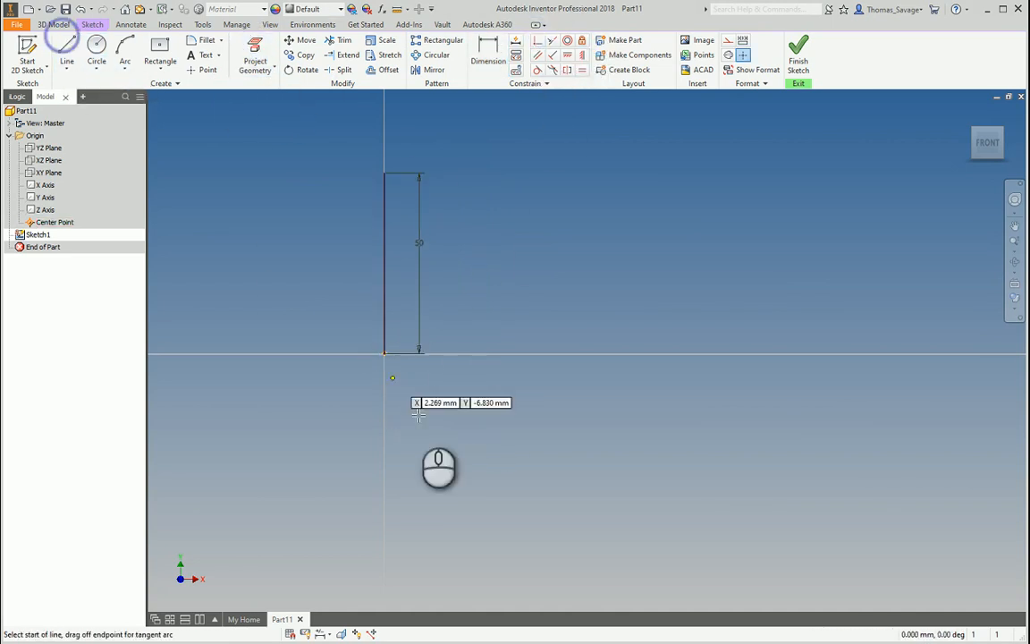
{"action": "left_click", "coordinate": [291, 354]}
{"action": "left_click", "coordinate": [292, 169]}
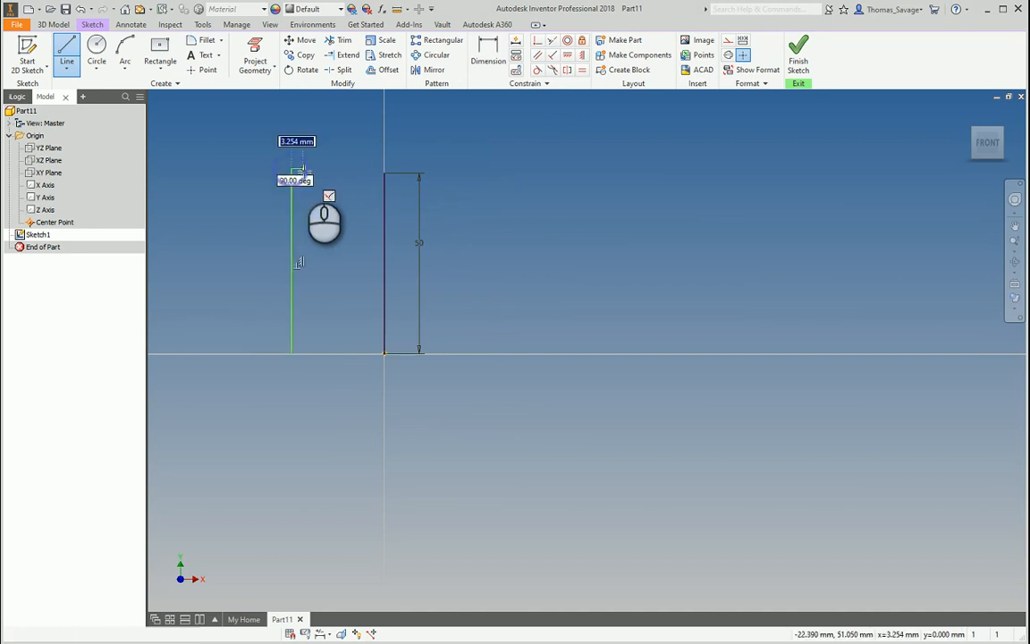
{"action": "left_click", "coordinate": [488, 54]}
{"action": "left_click", "coordinate": [291, 221]}
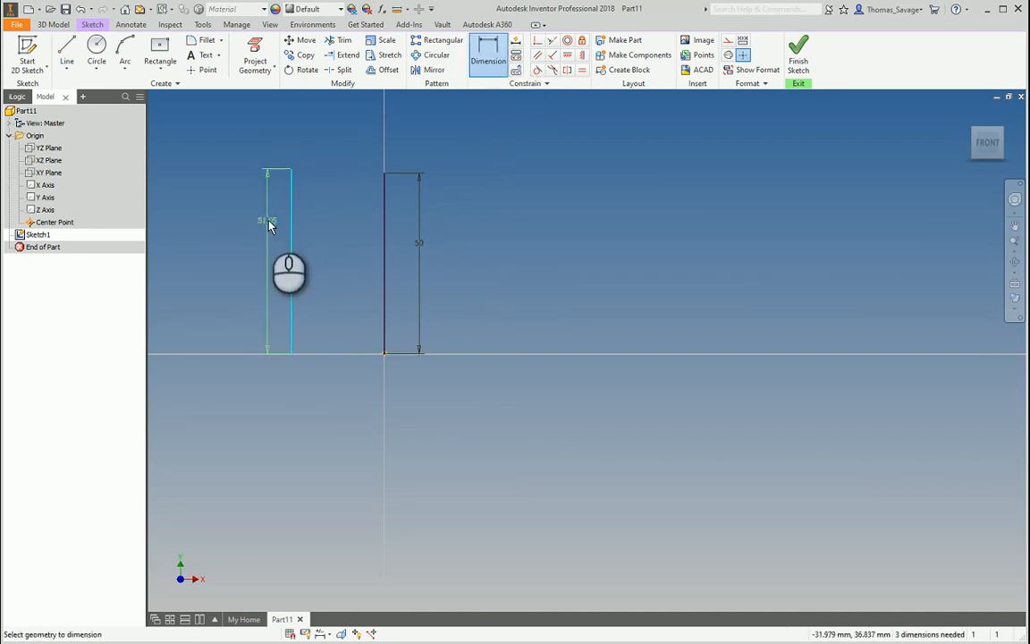
{"action": "left_click", "coordinate": [269, 223]}
{"action": "type", "text": "50"}
{"action": "key", "text": "Return"}
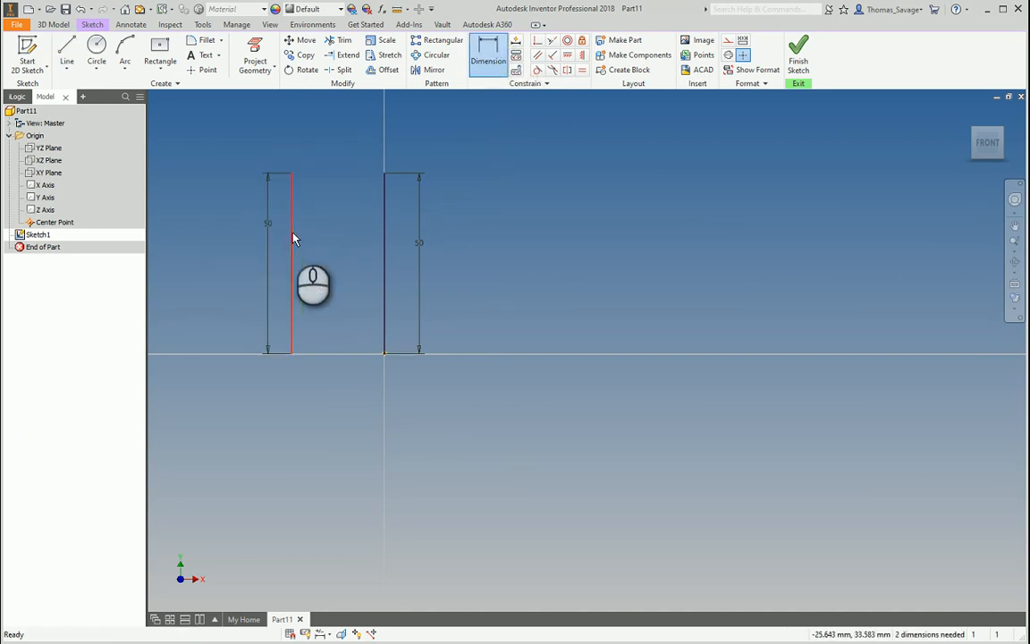
{"action": "left_click", "coordinate": [291, 205]}
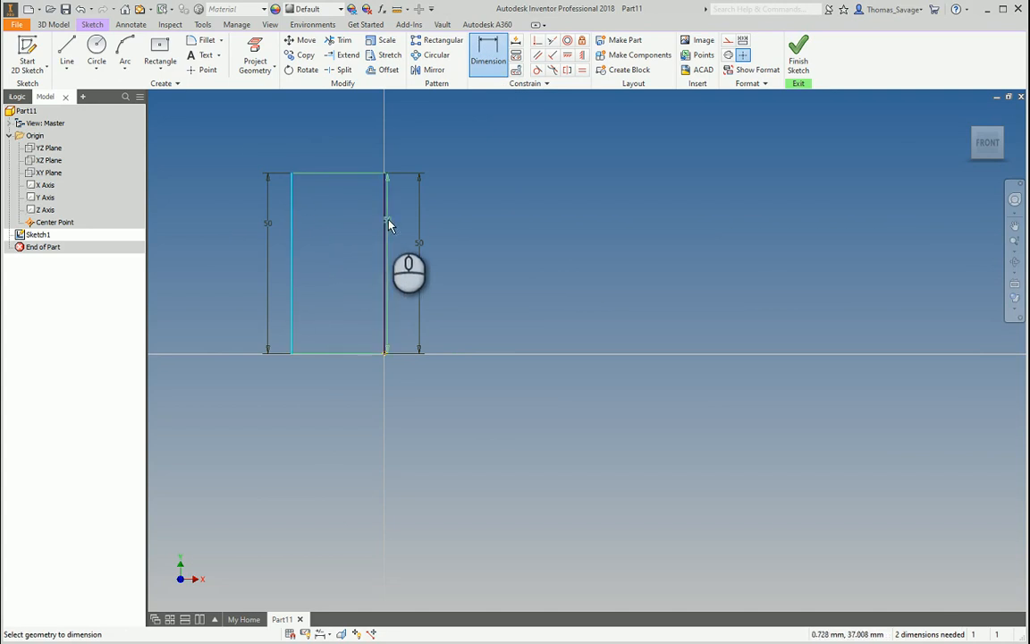
{"action": "left_click", "coordinate": [387, 221]}
{"action": "key", "text": "Escape"}
Dimension the horizontal distance between the two vertical lines and set it to 25 mm
{"action": "left_click", "coordinate": [486, 52]}
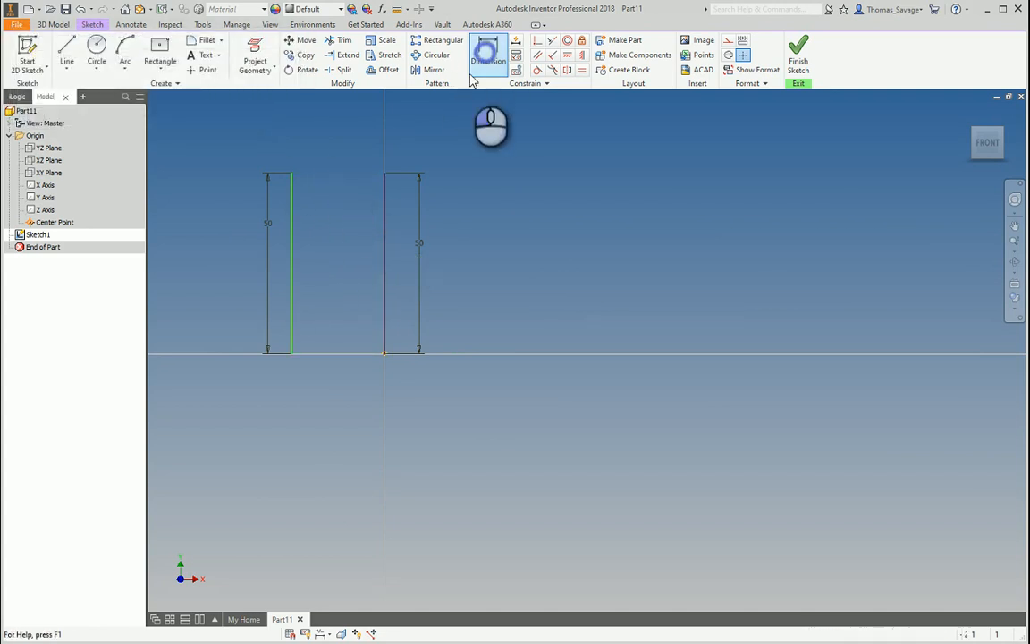
{"action": "left_click", "coordinate": [384, 190]}
{"action": "left_click", "coordinate": [292, 205]}
{"action": "left_click", "coordinate": [327, 144]}
{"action": "type", "text": "25"}
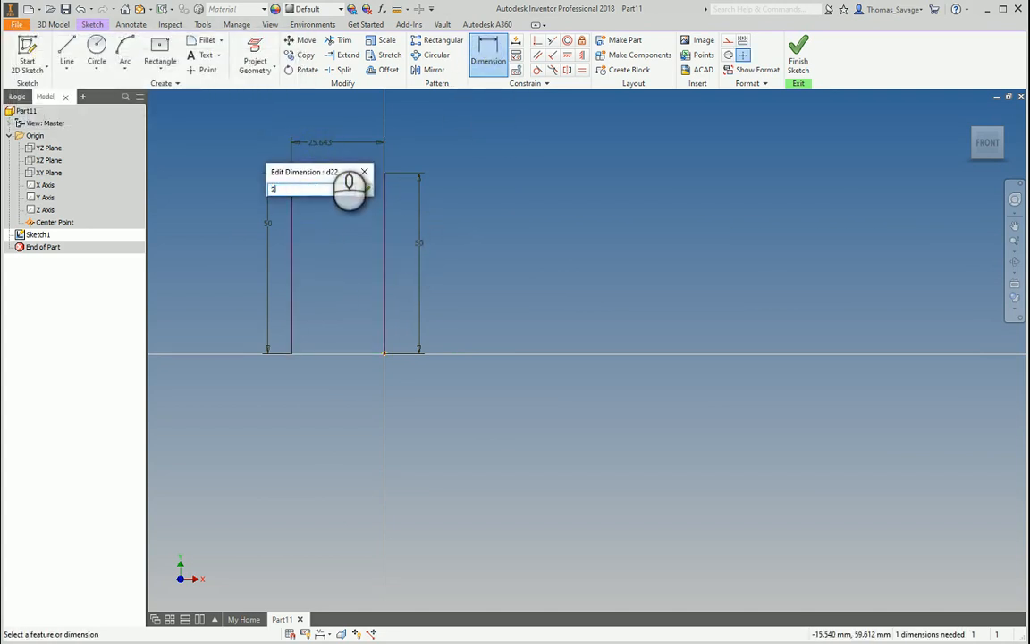
{"action": "key", "text": "Return"}
Draw a third vertical line about 37 mm long, starting near the X axis to the right of the origin line
{"action": "left_click", "coordinate": [68, 50]}
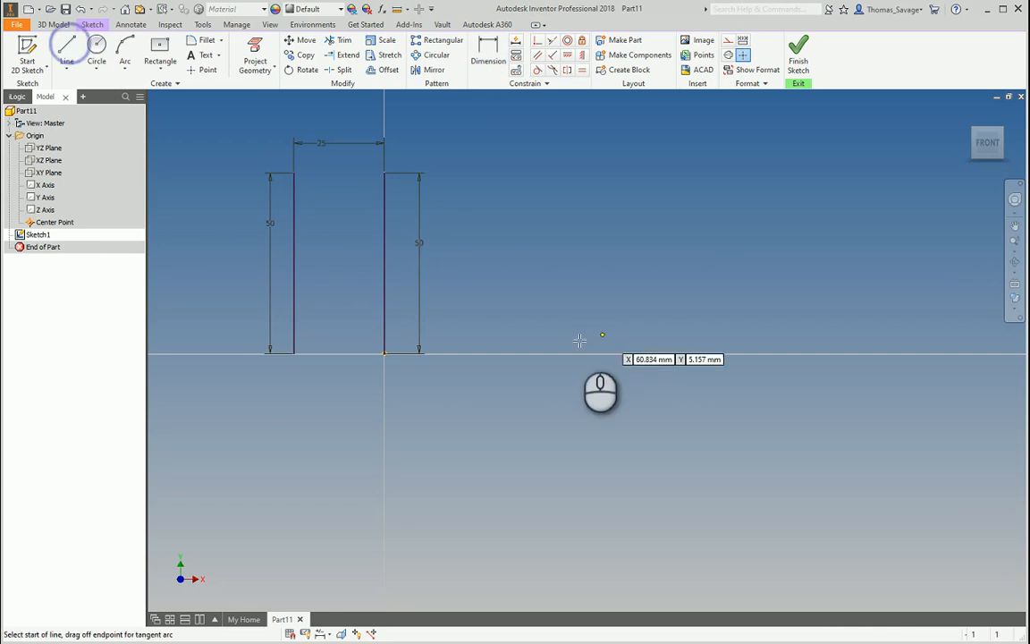
{"action": "left_click", "coordinate": [546, 355]}
{"action": "left_click", "coordinate": [547, 222]}
Dimension the third vertical line's length and set it to 50 mm
{"action": "left_click", "coordinate": [488, 51]}
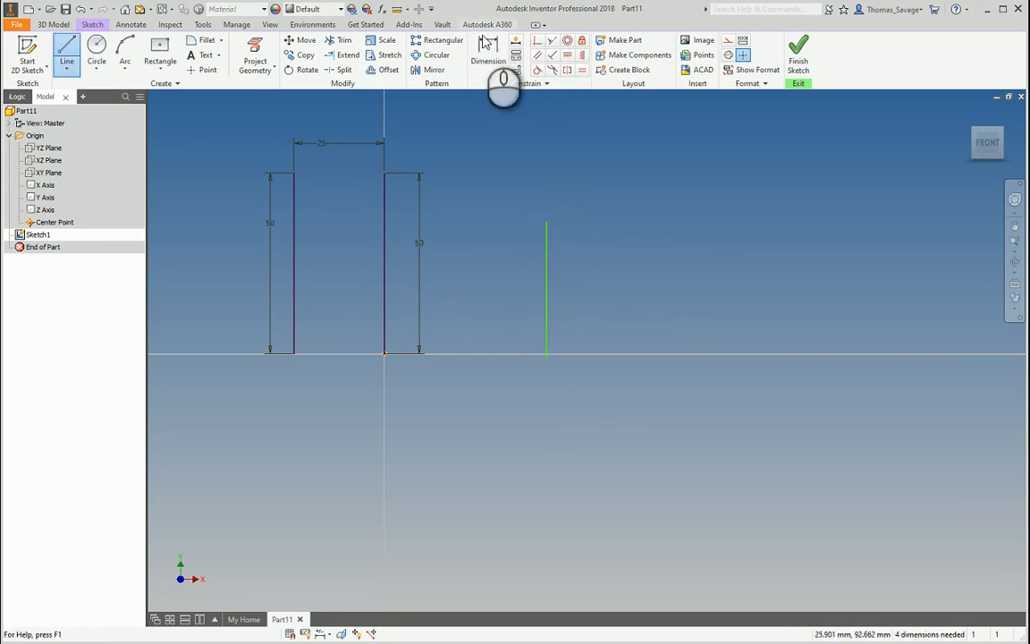
{"action": "left_click", "coordinate": [547, 281]}
{"action": "left_click", "coordinate": [605, 281]}
{"action": "type", "text": "540"}
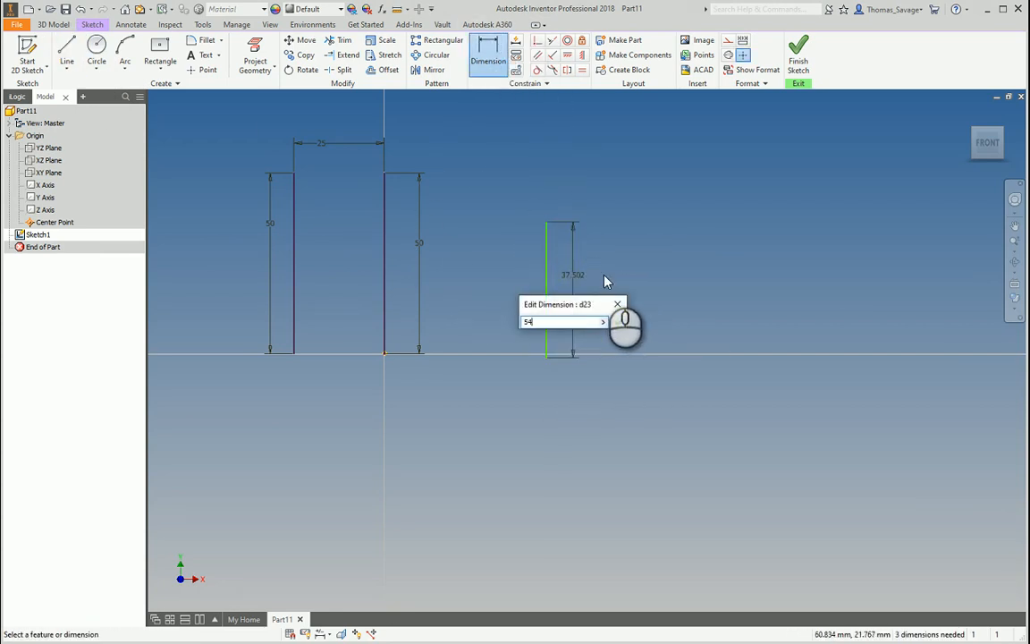
{"action": "key", "text": "BackSpace"}
{"action": "key", "text": "BackSpace"}
{"action": "type", "text": "0"}
{"action": "key", "text": "Return"}
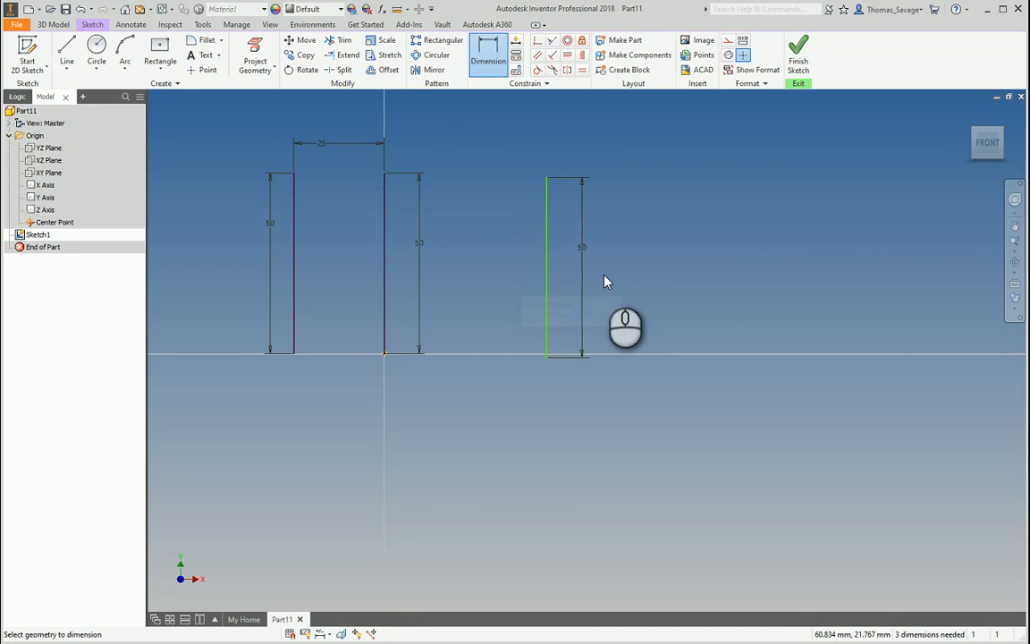
Apply a Horizontal constraint that aligns the third line's lower endpoint with the base of the other lines
{"action": "left_click", "coordinate": [573, 57]}
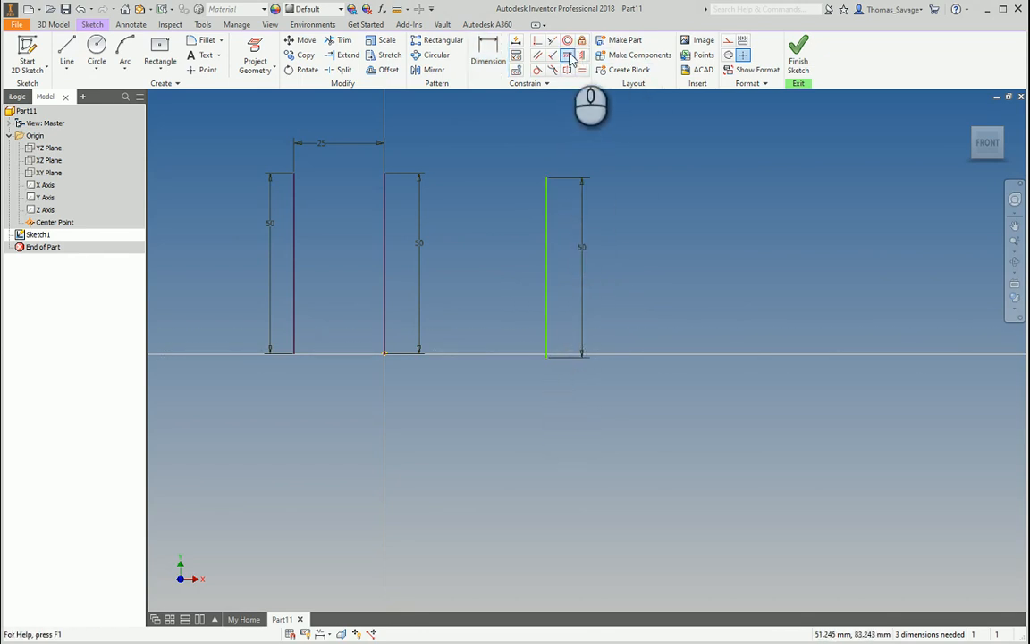
{"action": "left_click", "coordinate": [546, 356]}
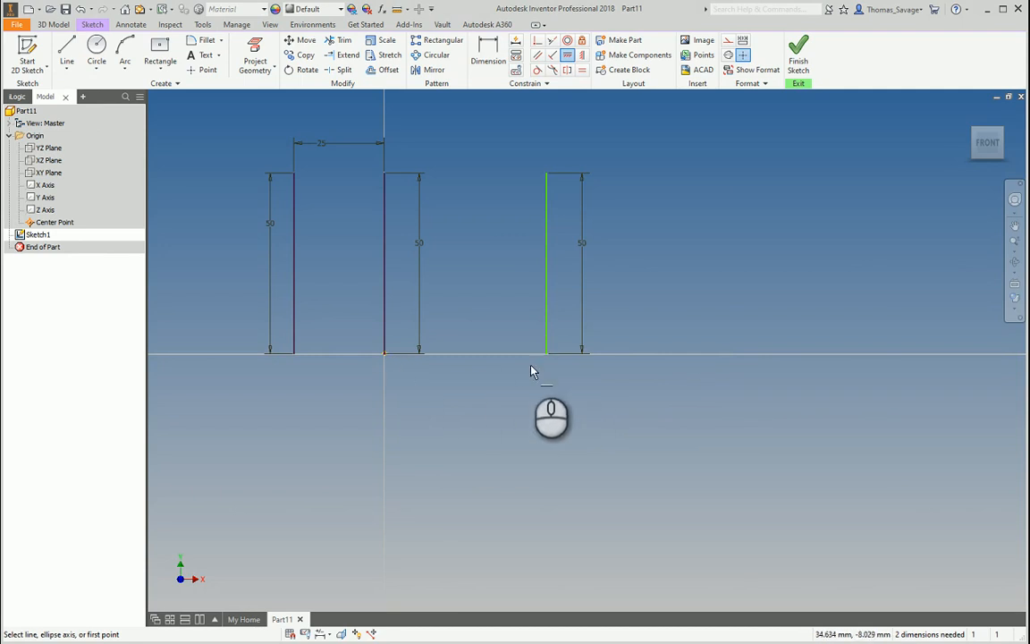
{"action": "key", "text": "Escape"}
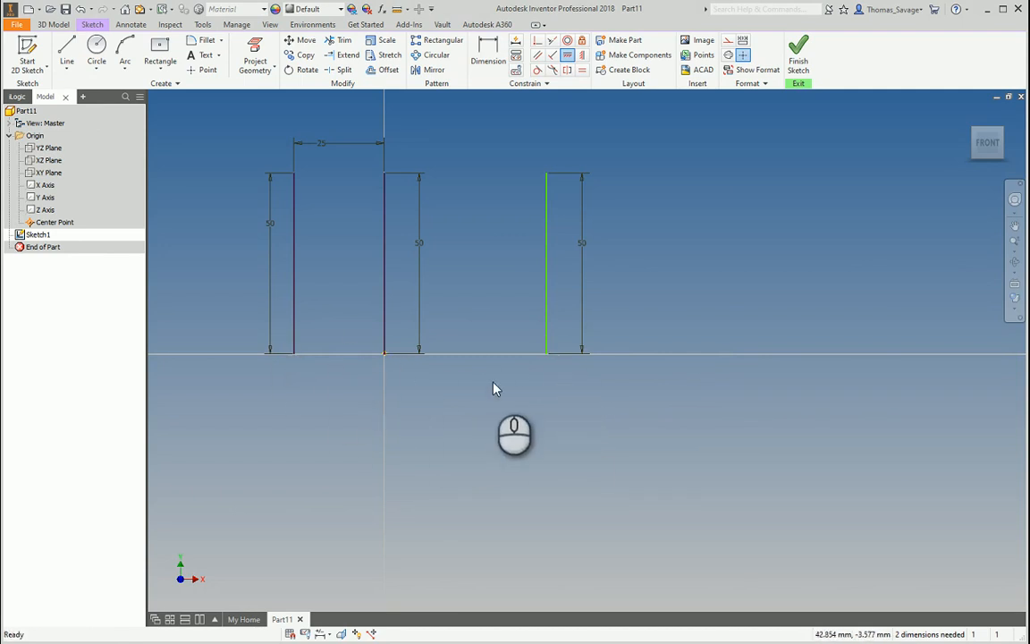
Check the distance between the origin line and the third line with the Dimension tool, without placing a dimension
{"action": "mouse_move", "coordinate": [459, 278]}
{"action": "middle_mouse_down"}
{"action": "mouse_move", "coordinate": [593, 344]}
{"action": "mouse_move", "coordinate": [590, 356]}
{"action": "middle_mouse_up"}
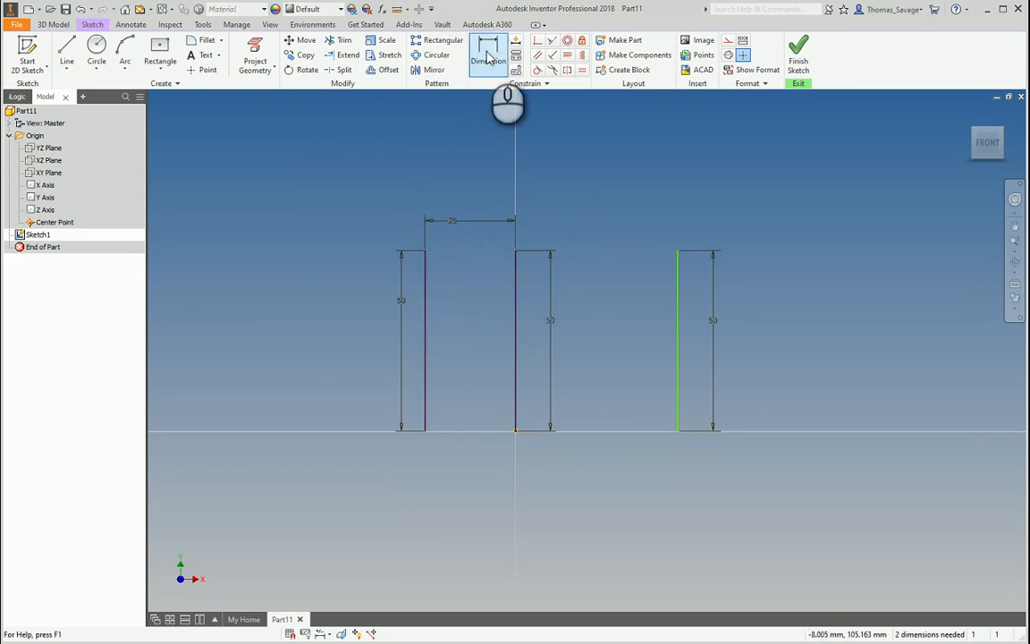
{"action": "left_click", "coordinate": [489, 54]}
{"action": "left_click", "coordinate": [517, 322]}
{"action": "left_click", "coordinate": [678, 322]}
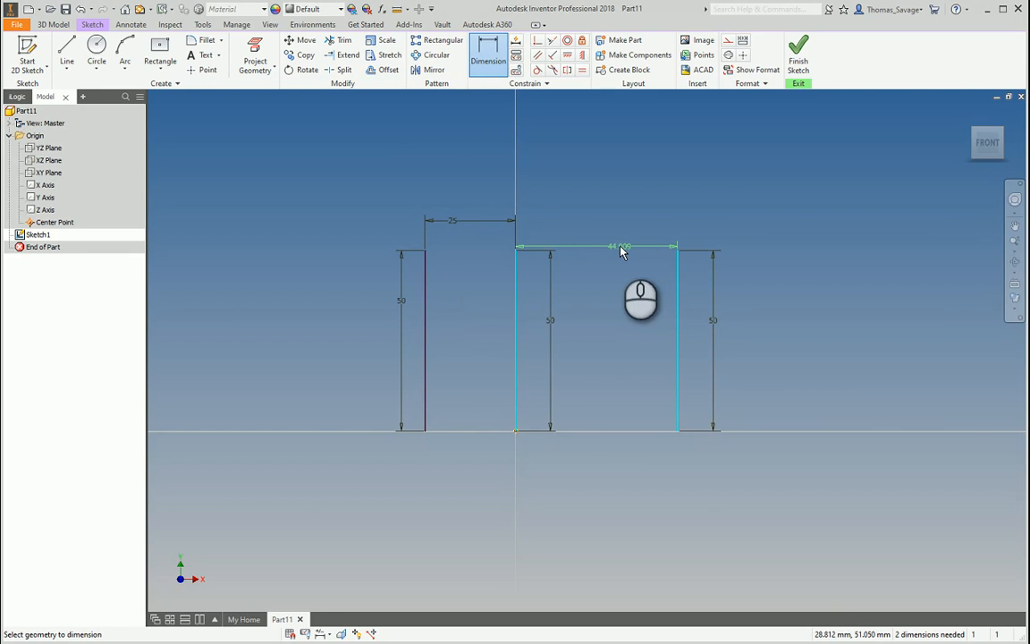
{"action": "key", "text": "Escape"}
Apply a Symmetric constraint to the two outer vertical lines, using the origin line as the symmetry line
{"action": "left_click", "coordinate": [565, 70]}
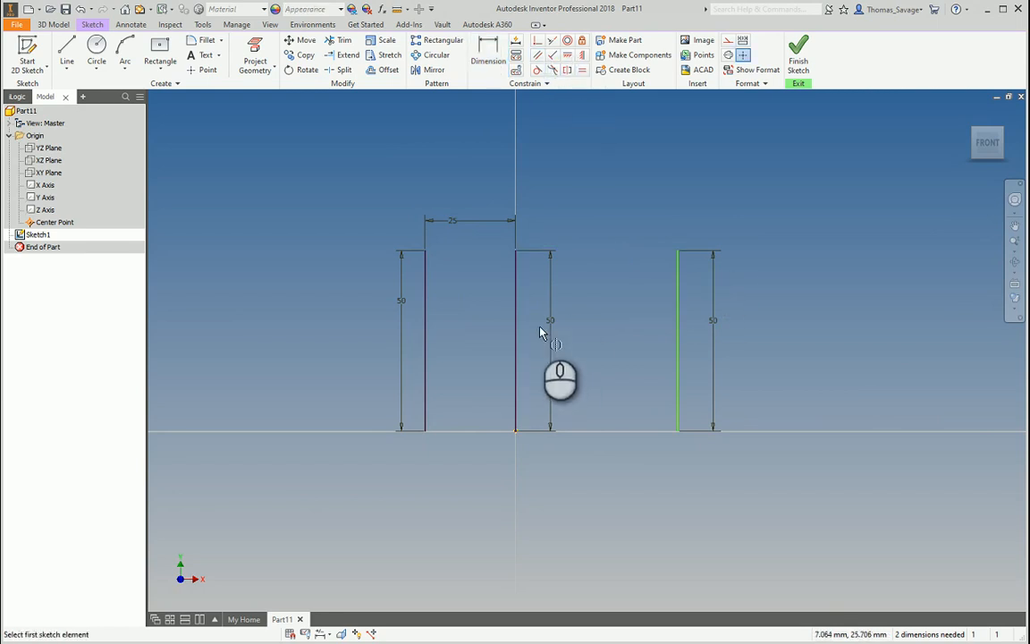
{"action": "left_click", "coordinate": [425, 301]}
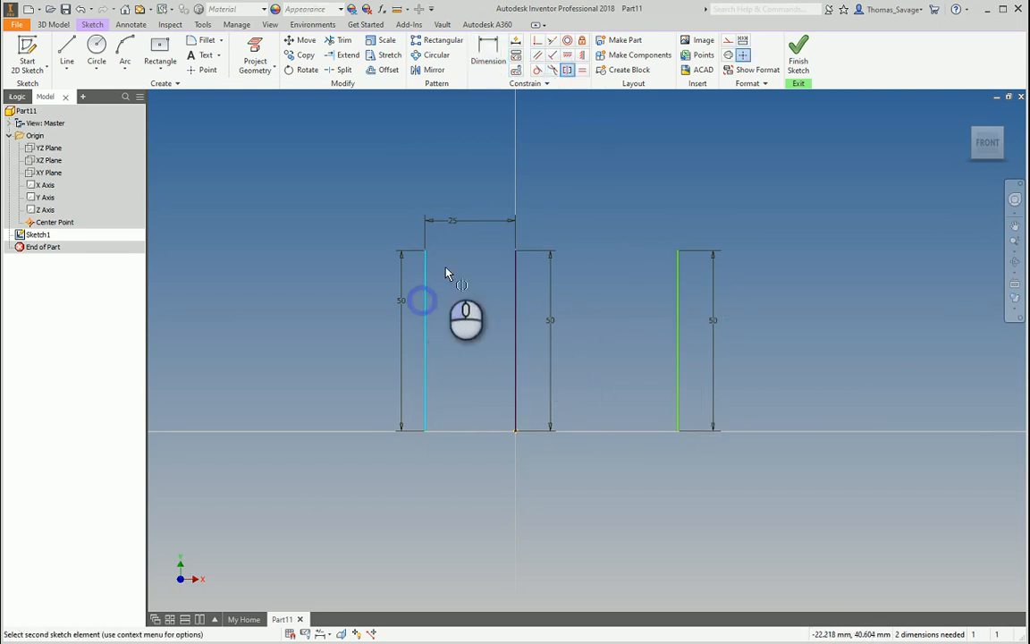
{"action": "left_click", "coordinate": [678, 302]}
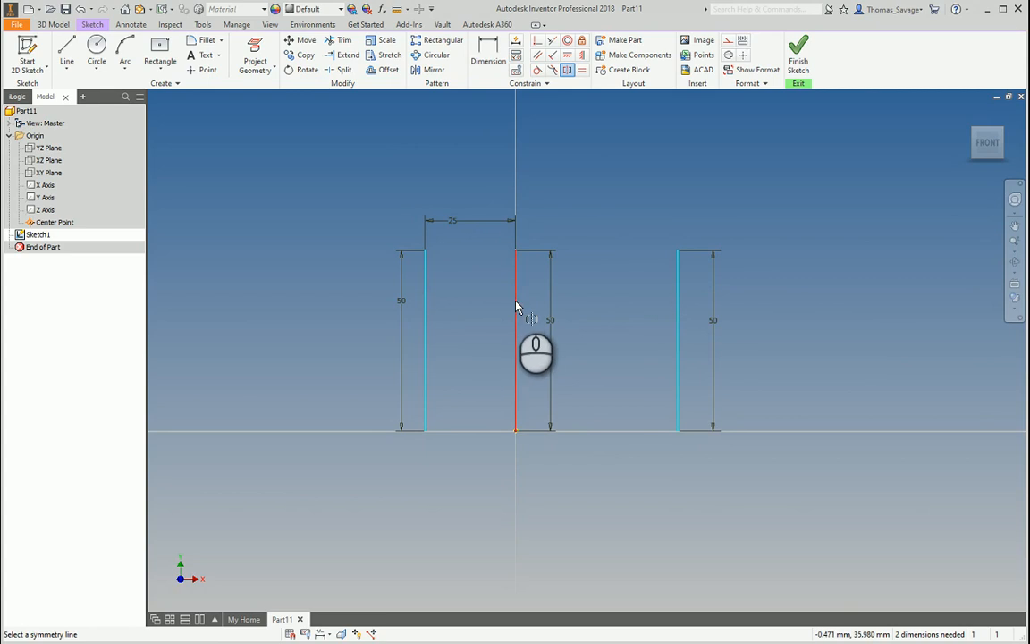
{"action": "left_click", "coordinate": [516, 307]}
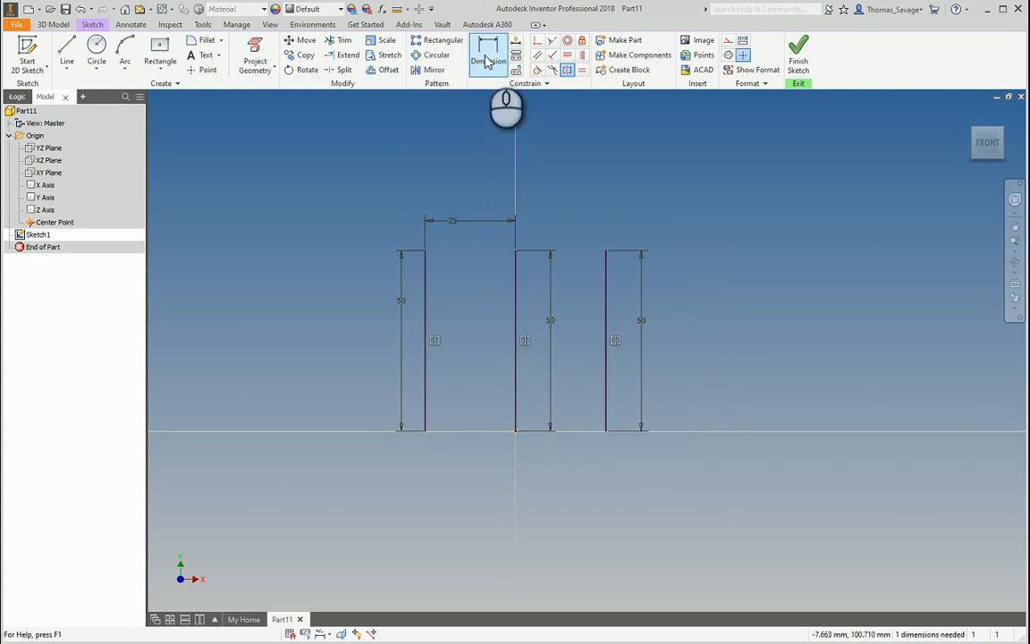
Check the spacing between the middle line and the right-hand line with the Dimension tool, without placing a dimension
{"action": "left_click", "coordinate": [488, 56]}
{"action": "left_click", "coordinate": [516, 287]}
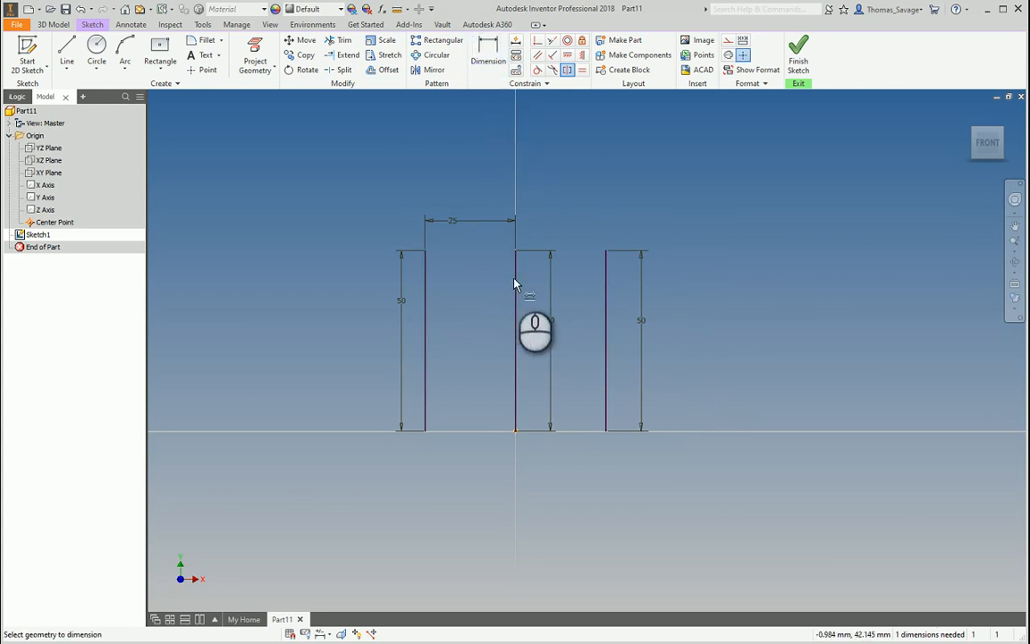
{"action": "left_click", "coordinate": [608, 302]}
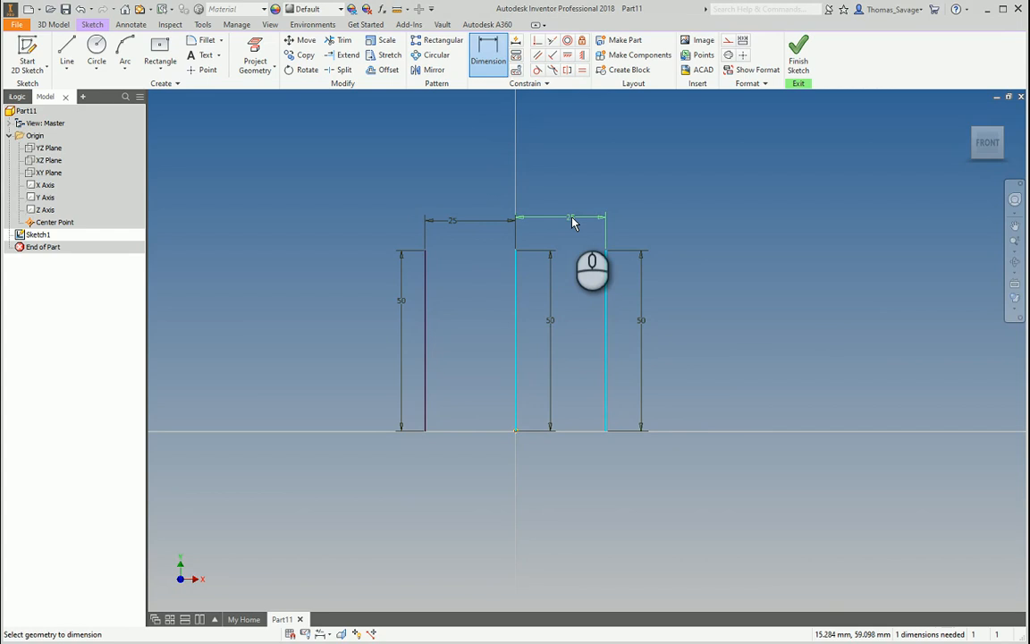
{"action": "key", "text": "Escape"}
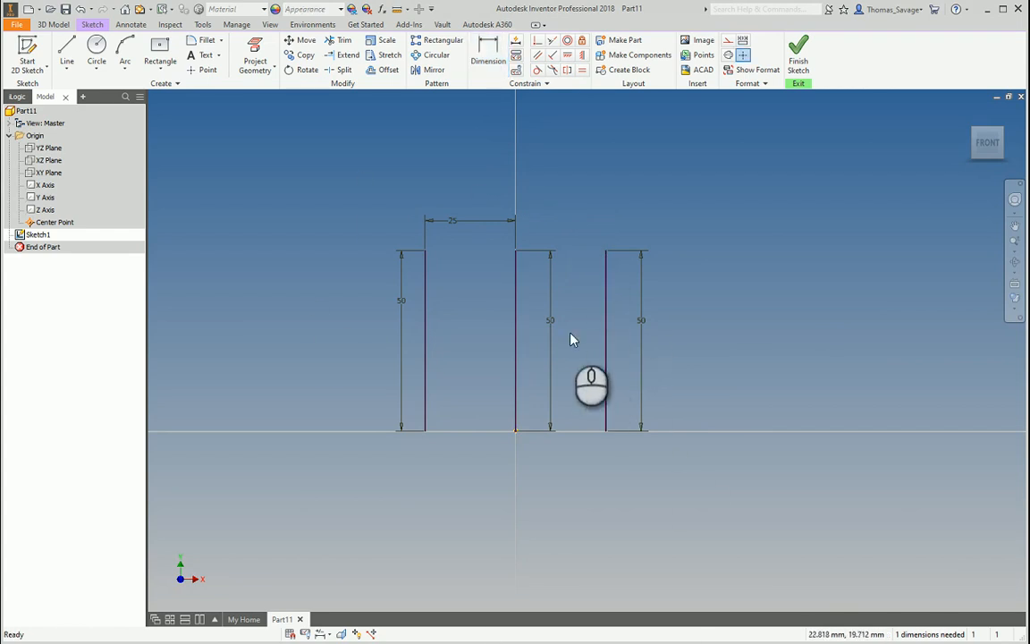
Delete all the sketch geometry and draw a 50 mm diameter circle centred above and to the right of the origin
{"action": "mouse_move", "coordinate": [720, 488]}
{"action": "left_mouse_down"}
{"action": "mouse_move", "coordinate": [644, 398]}
{"action": "mouse_move", "coordinate": [372, 165]}
{"action": "left_mouse_up"}
{"action": "key", "text": "Delete"}
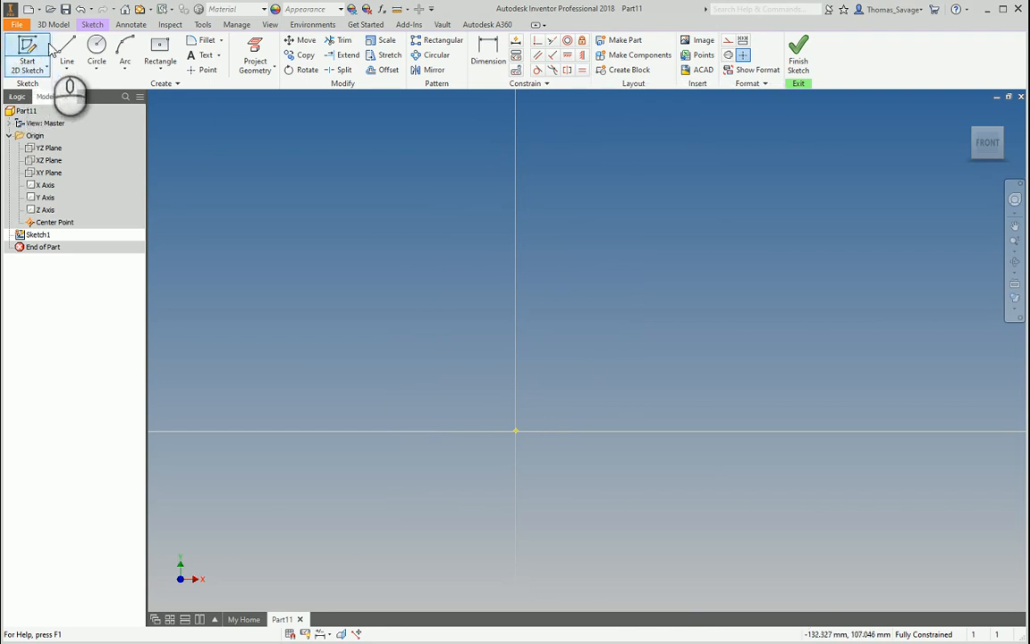
{"action": "left_click", "coordinate": [96, 52]}
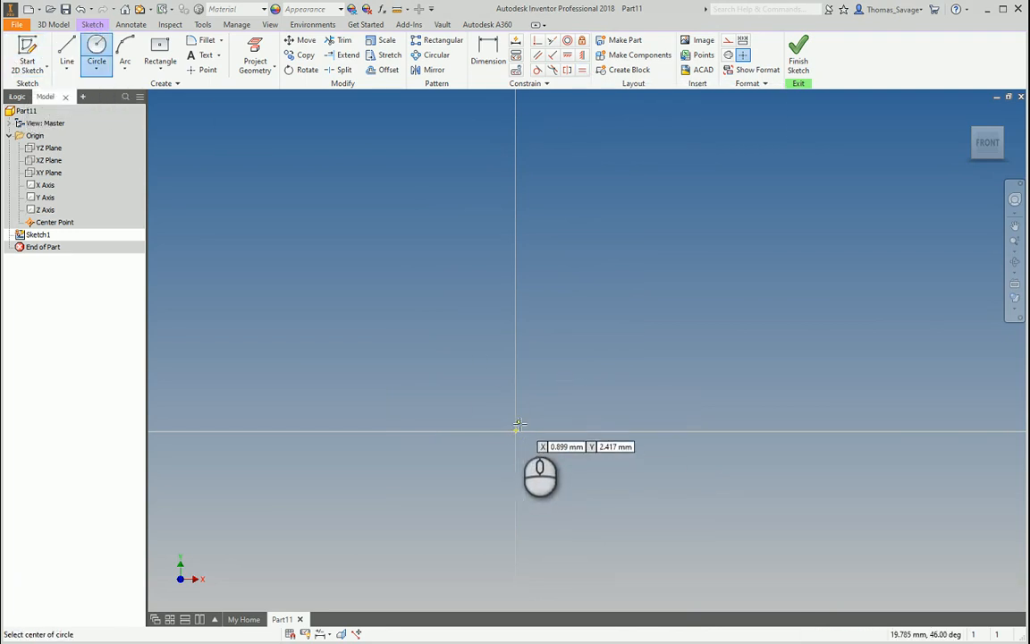
{"action": "left_click", "coordinate": [589, 379]}
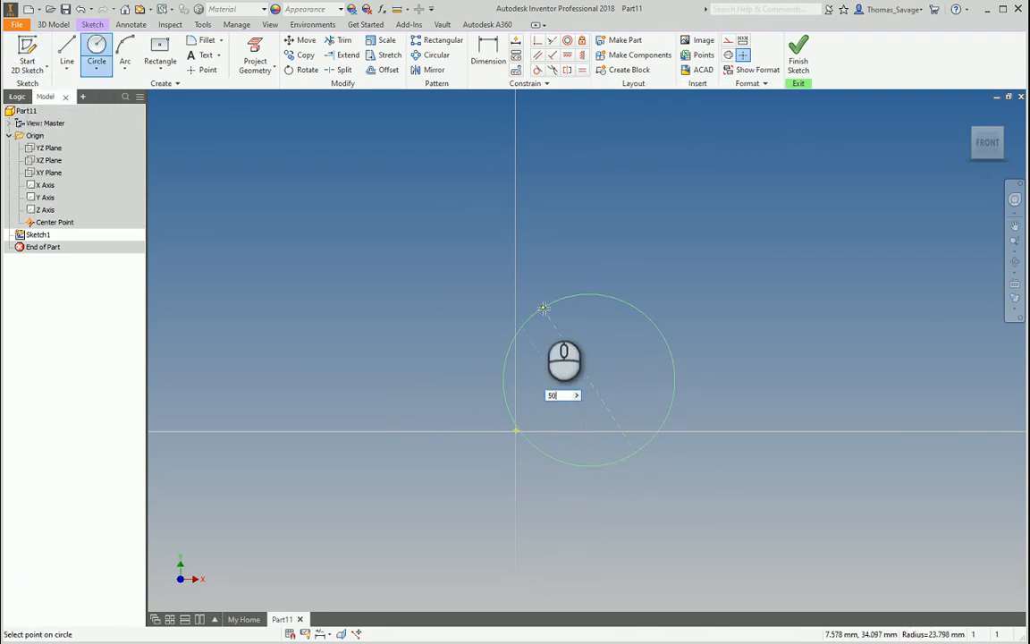
{"action": "key", "text": "Return"}
Project the origin point into the sketch and make the circle's center coincident with it
{"action": "left_click", "coordinate": [255, 56]}
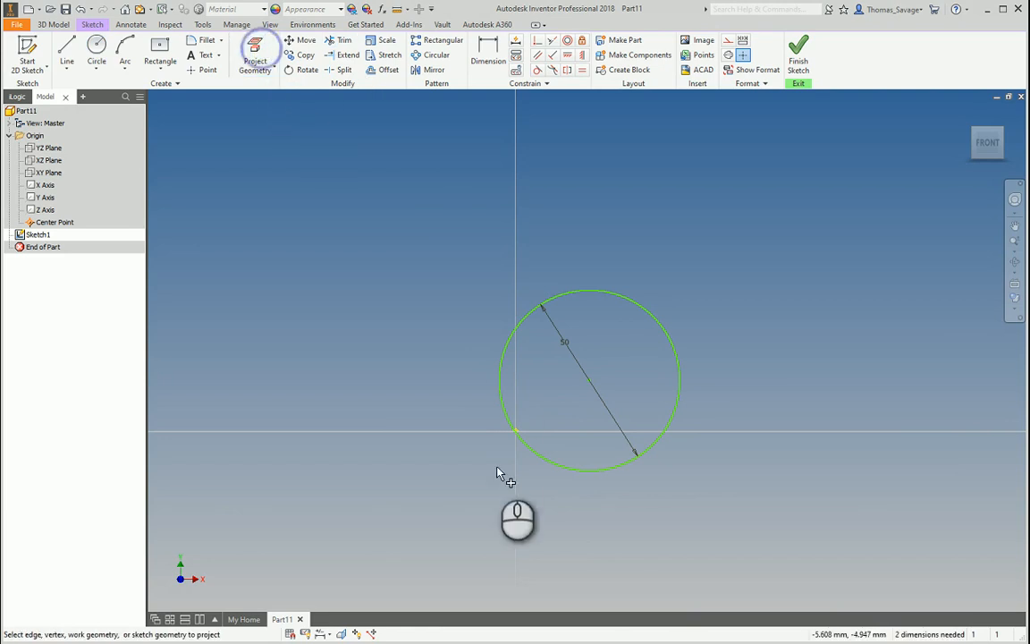
{"action": "left_click", "coordinate": [515, 431]}
{"action": "left_click", "coordinate": [536, 41]}
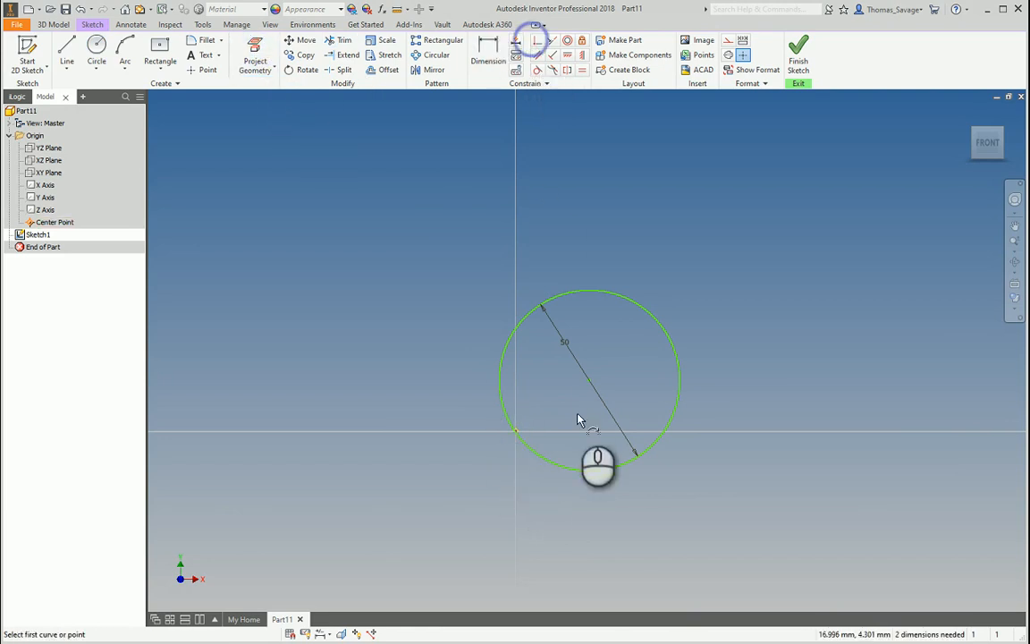
{"action": "left_click", "coordinate": [591, 381]}
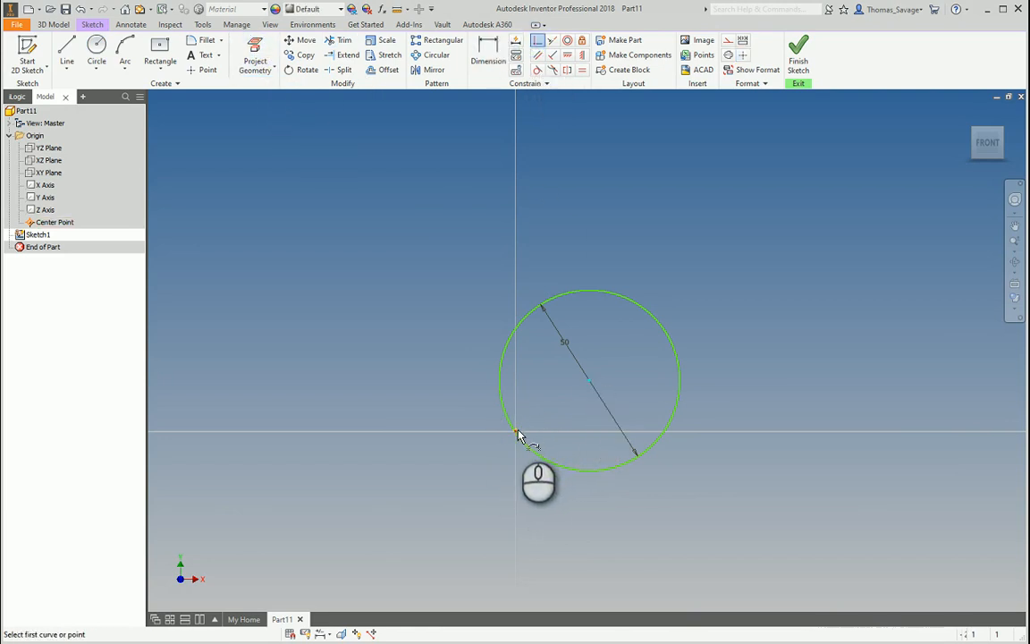
{"action": "left_click", "coordinate": [516, 431]}
Draw a second circle above and to the right of the first, and shrink it to about half the first circle's diameter
{"action": "left_click", "coordinate": [96, 45]}
{"action": "left_click", "coordinate": [642, 245]}
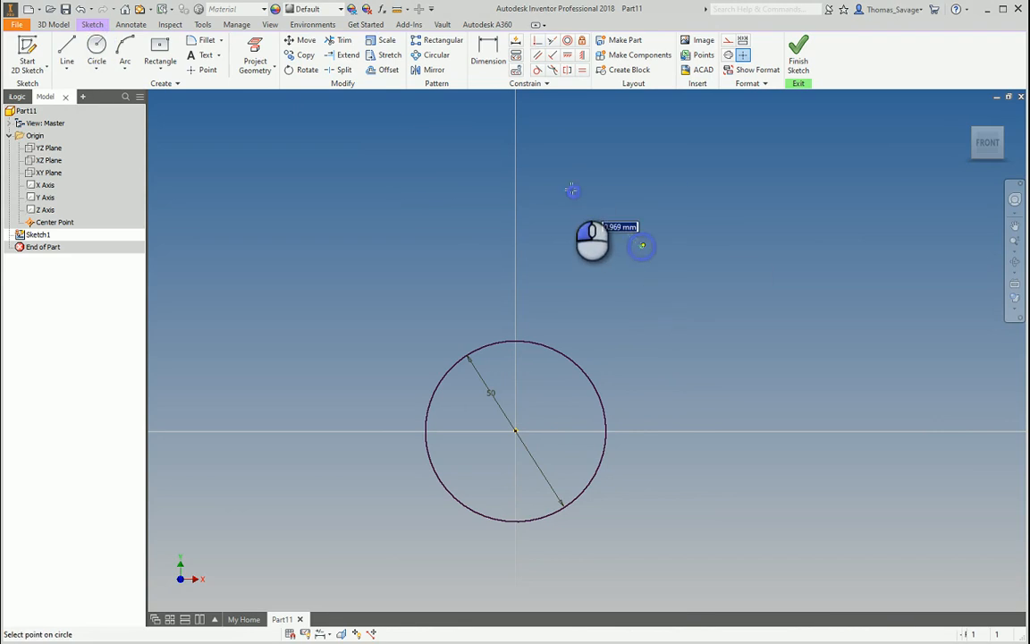
{"action": "left_click", "coordinate": [571, 190]}
{"action": "key", "text": "Escape"}
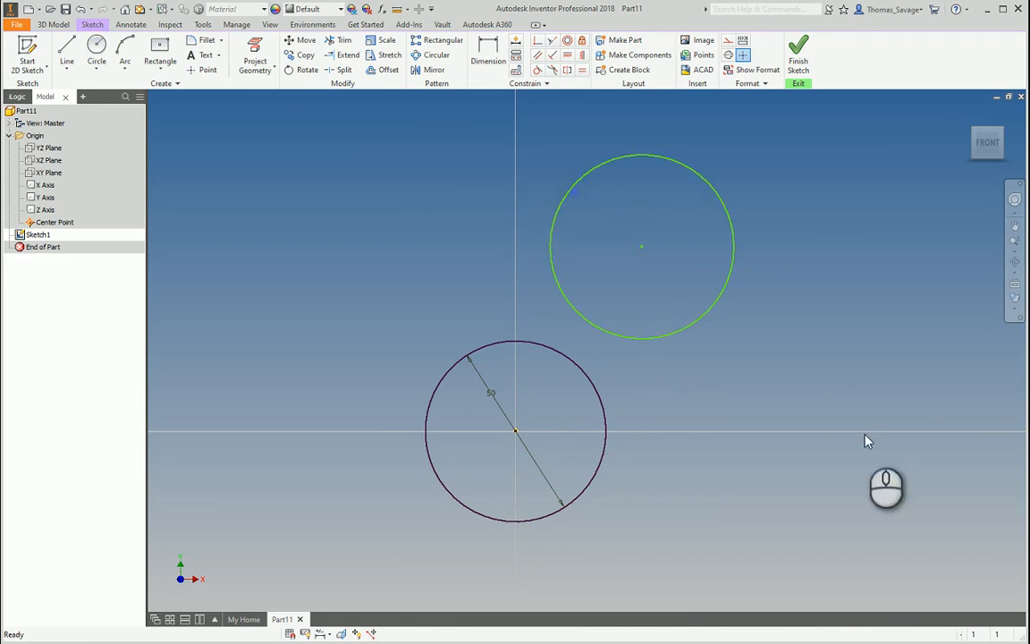
{"action": "left_click_drag", "start_coordinate": [716, 304], "coordinate": [688, 260]}
{"action": "left_click", "coordinate": [741, 301]}
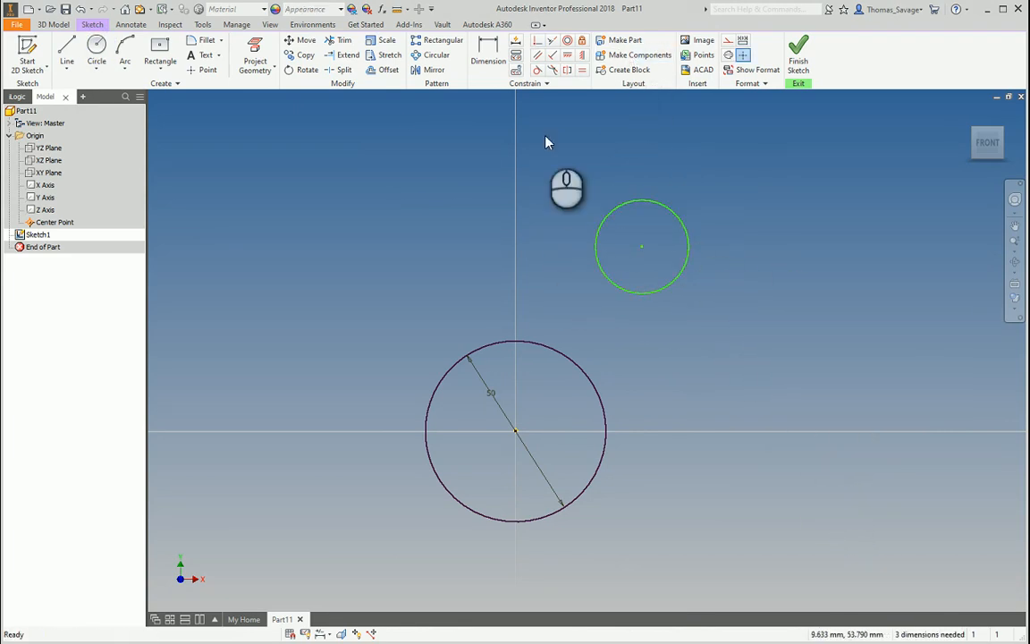
Apply an Equal constraint between the origin-centred circle and the smaller circle
{"action": "left_click", "coordinate": [583, 73]}
{"action": "left_click", "coordinate": [563, 353]}
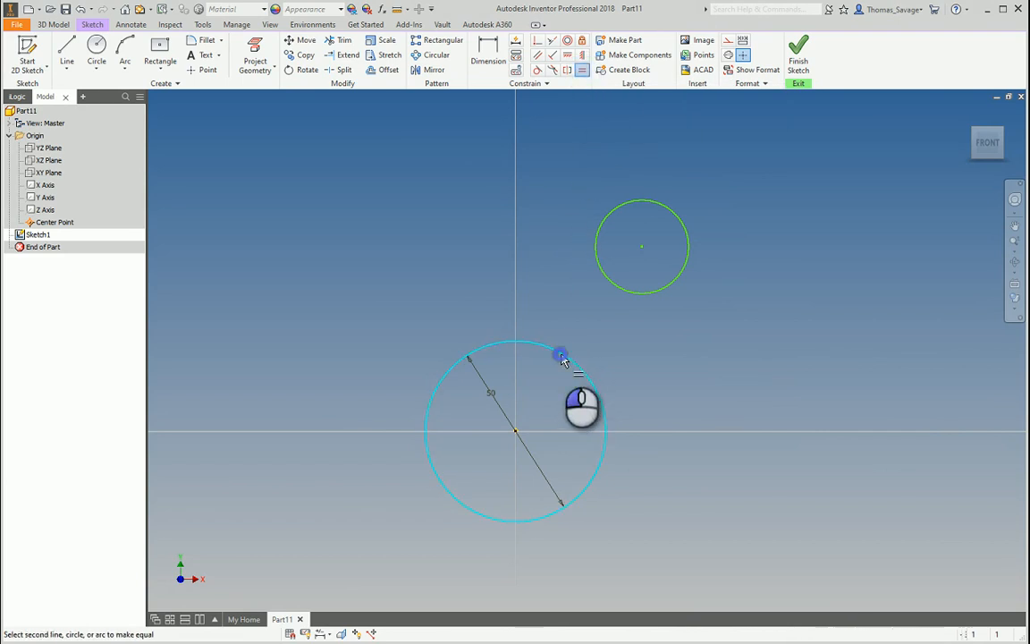
{"action": "left_click", "coordinate": [616, 291]}
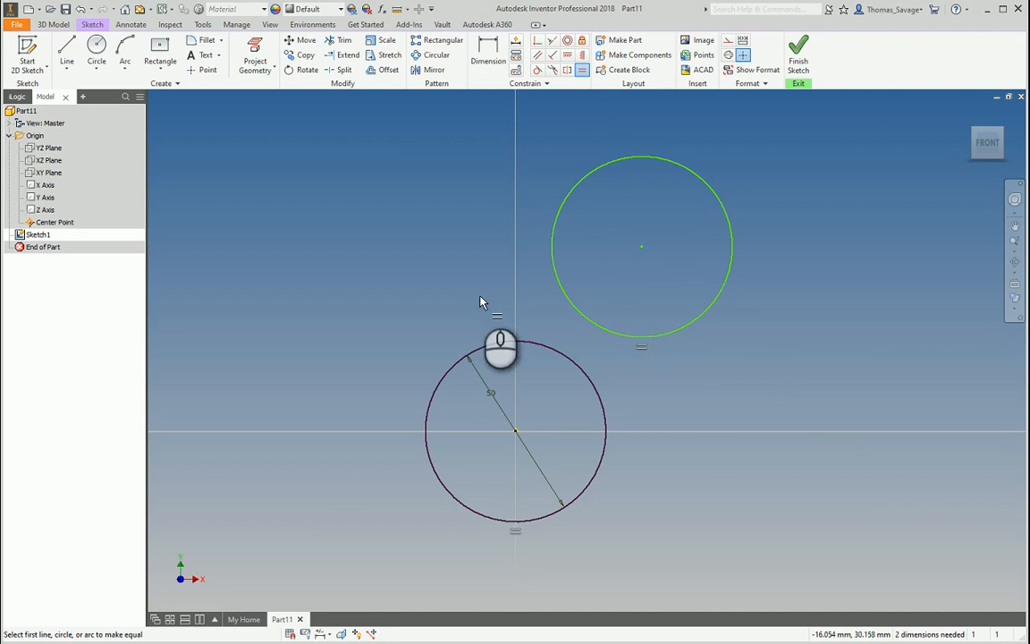
Try to add a diameter dimension to the upper-right circle
{"action": "left_click", "coordinate": [491, 47]}
{"action": "left_click", "coordinate": [646, 161]}
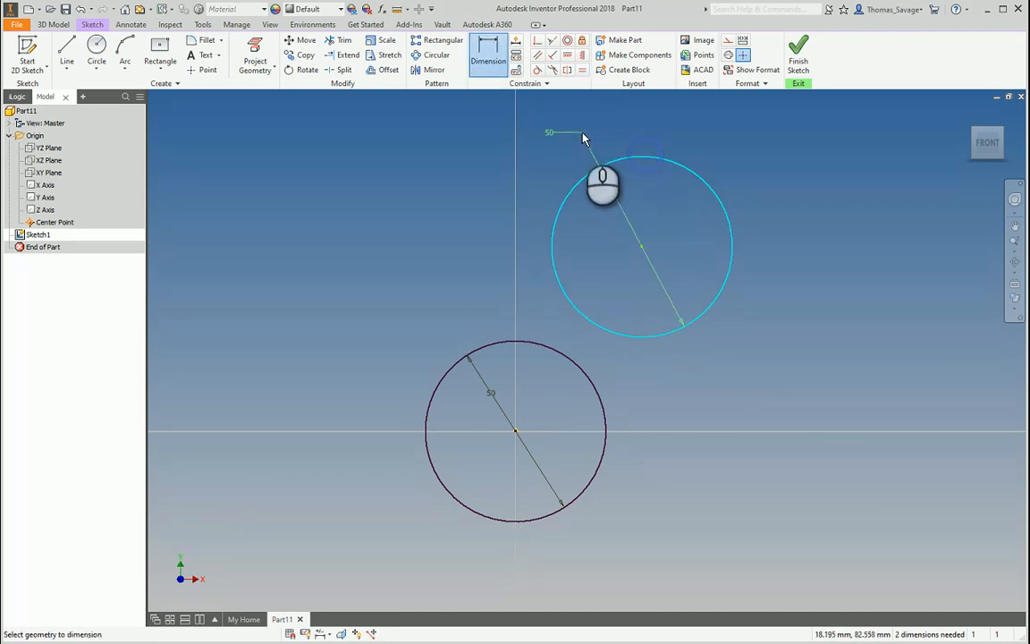
{"action": "left_click", "coordinate": [573, 146]}
{"action": "key", "text": "Escape"}
{"action": "left_click", "coordinate": [493, 39]}
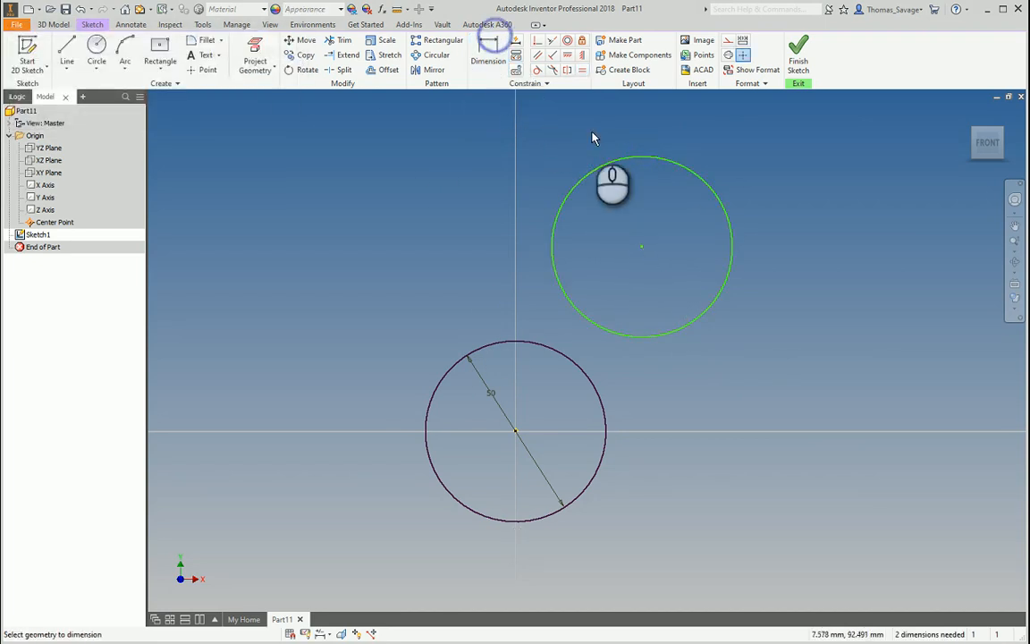
{"action": "left_click", "coordinate": [614, 161]}
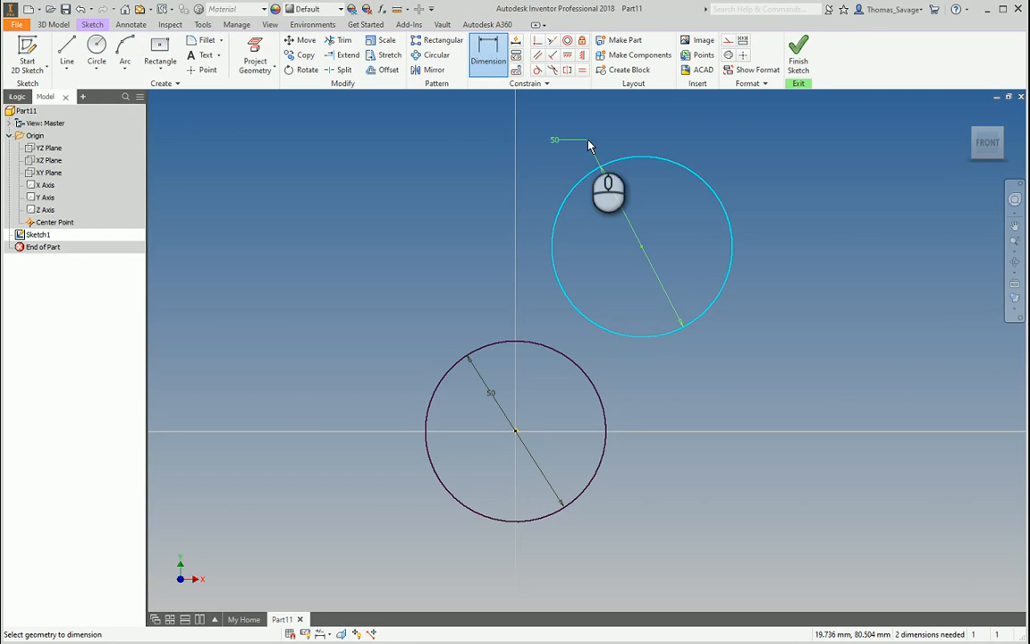
{"action": "left_click", "coordinate": [579, 148]}
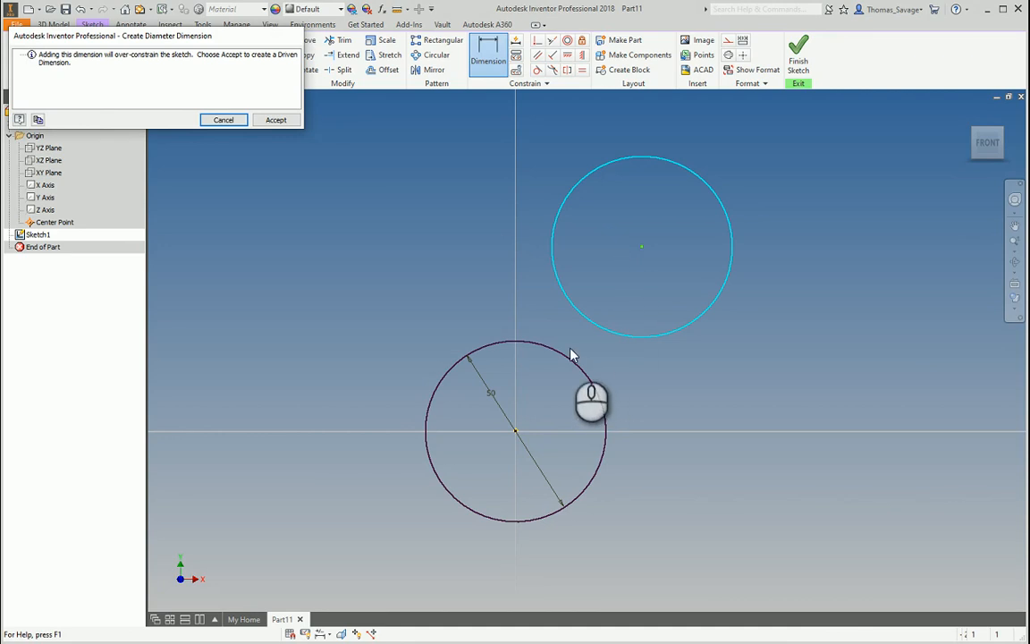
{"action": "key", "text": "Escape"}
{"action": "key", "text": "Escape"}
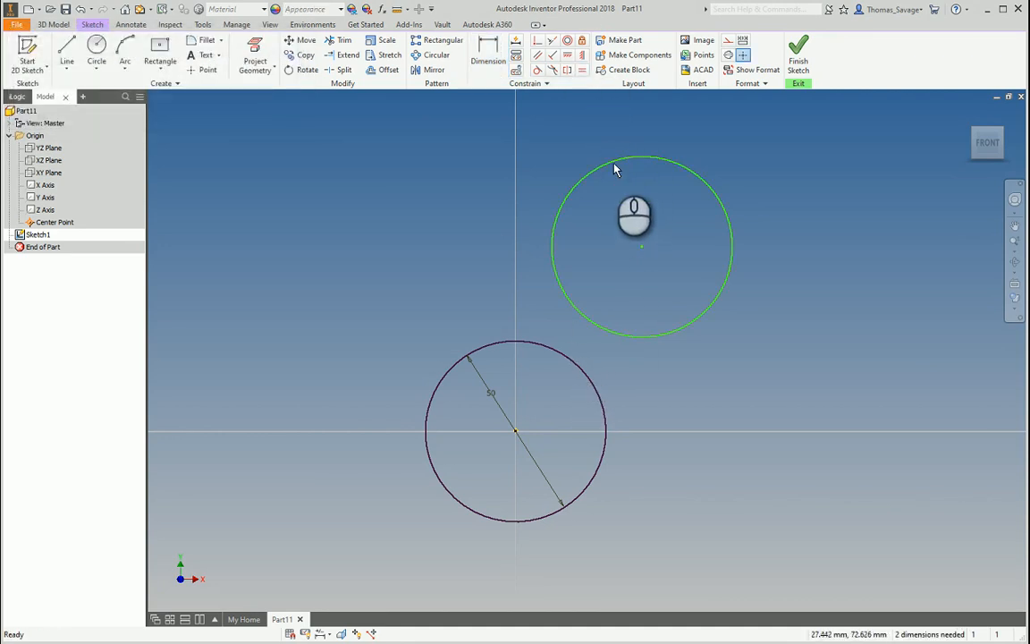
Apply a Vertical constraint between the upper-right circle's center and the center of the circle at the origin
{"action": "left_click", "coordinate": [615, 170]}
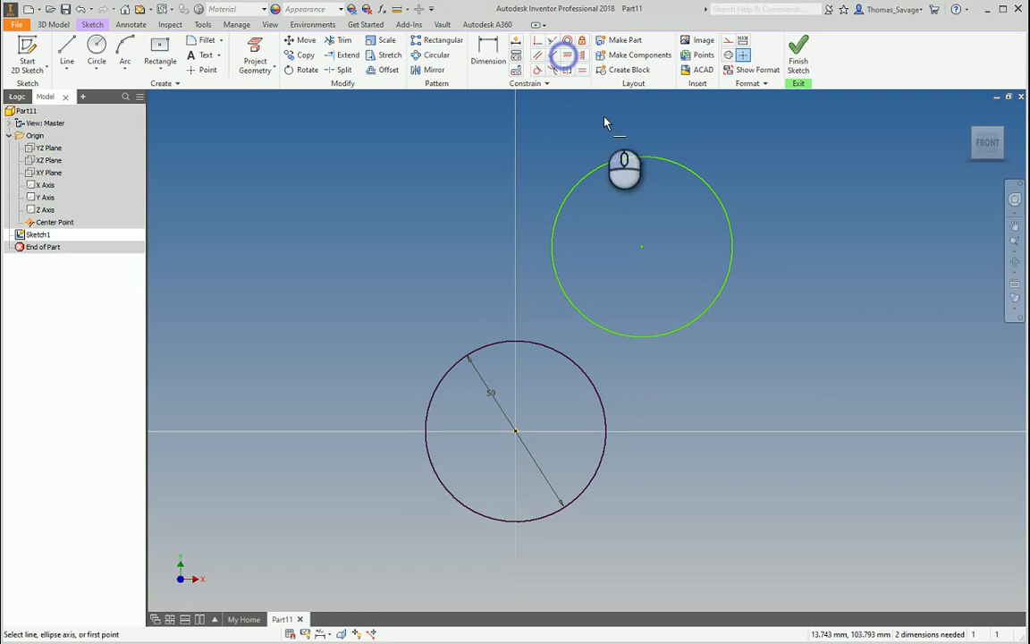
{"action": "left_click", "coordinate": [568, 55]}
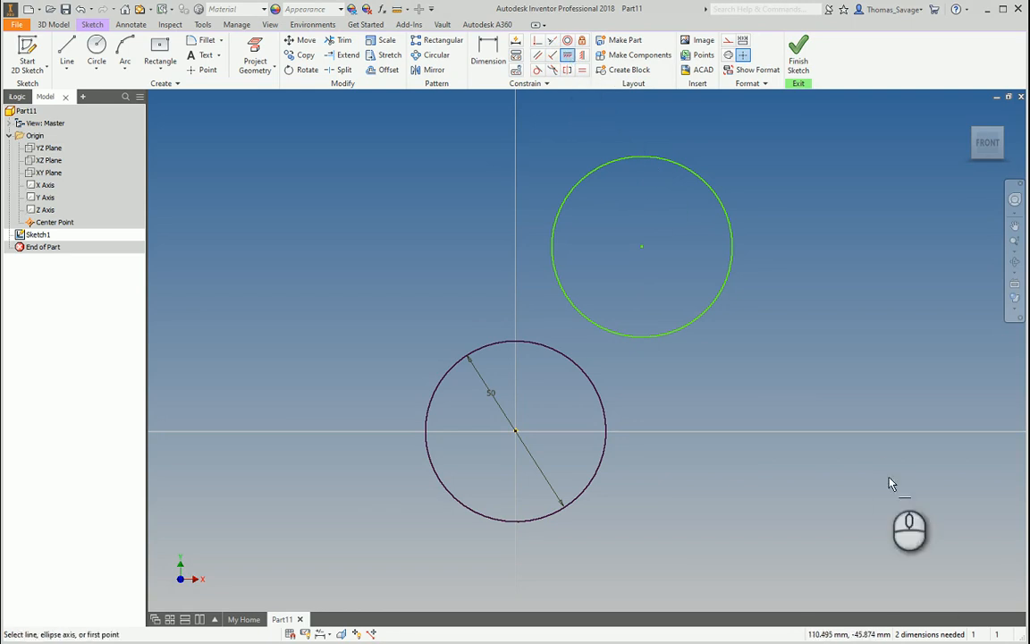
{"action": "left_click", "coordinate": [581, 56]}
{"action": "left_click", "coordinate": [641, 246]}
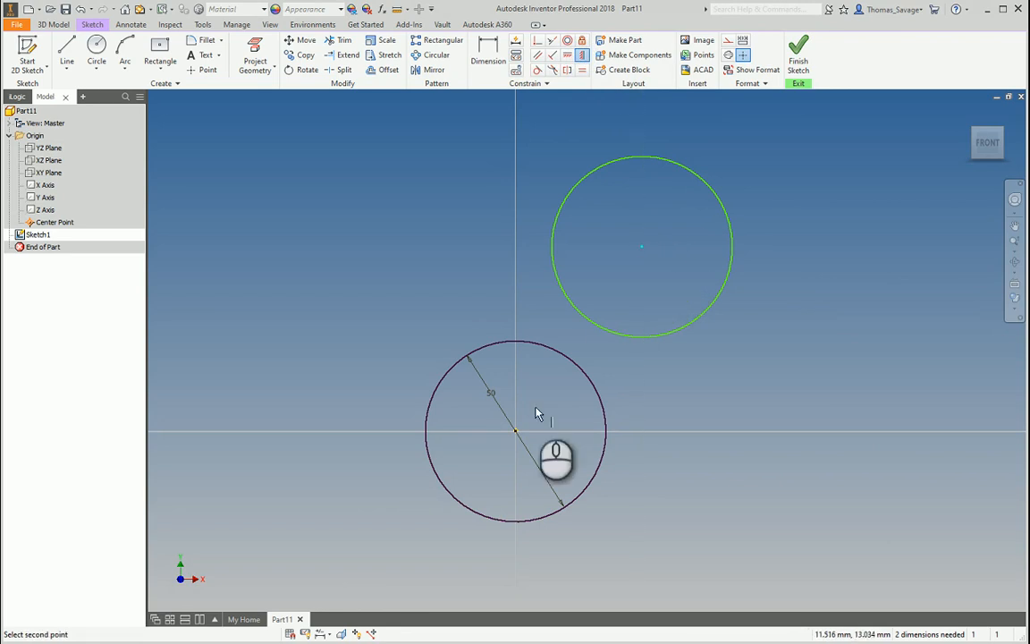
{"action": "left_click", "coordinate": [629, 243]}
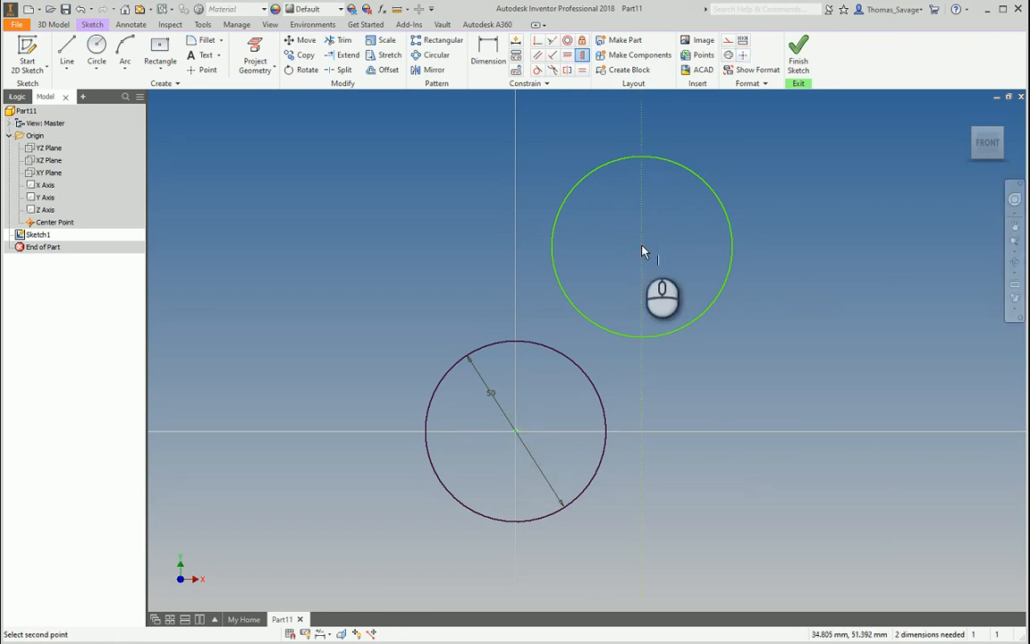
{"action": "left_click", "coordinate": [515, 431]}
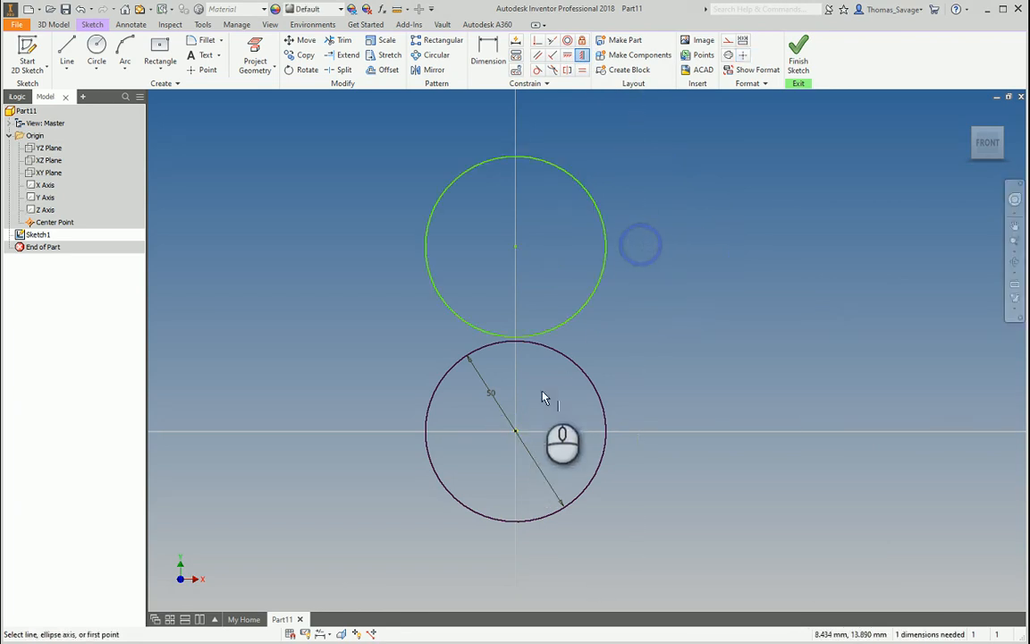
Dimension the vertical distance between the two circle centers and set it to 60 mm
{"action": "left_click", "coordinate": [488, 56]}
{"action": "left_click", "coordinate": [517, 248]}
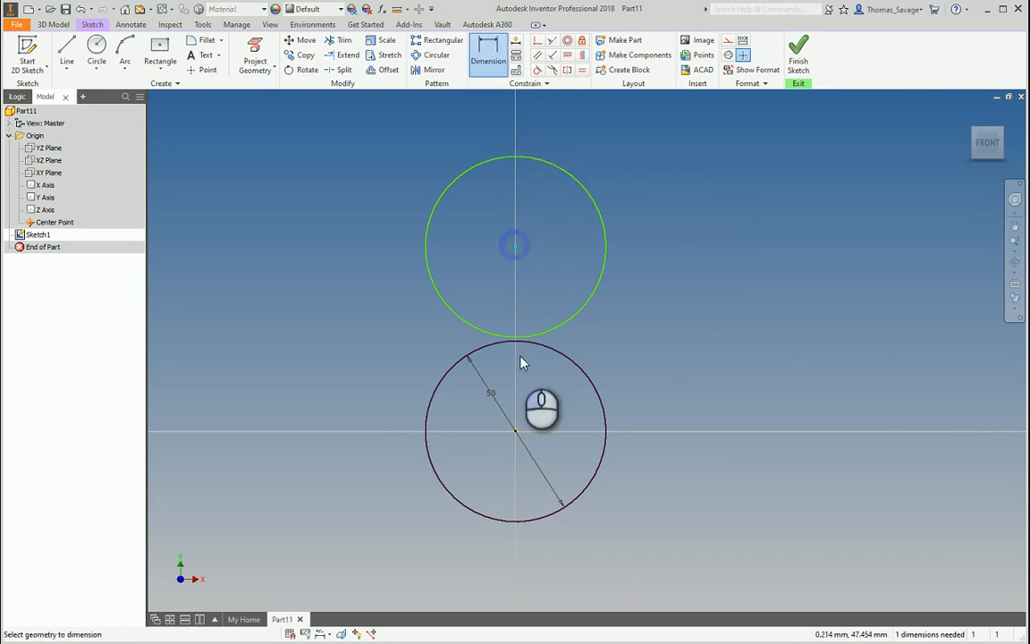
{"action": "left_click", "coordinate": [517, 431]}
{"action": "left_click", "coordinate": [714, 347]}
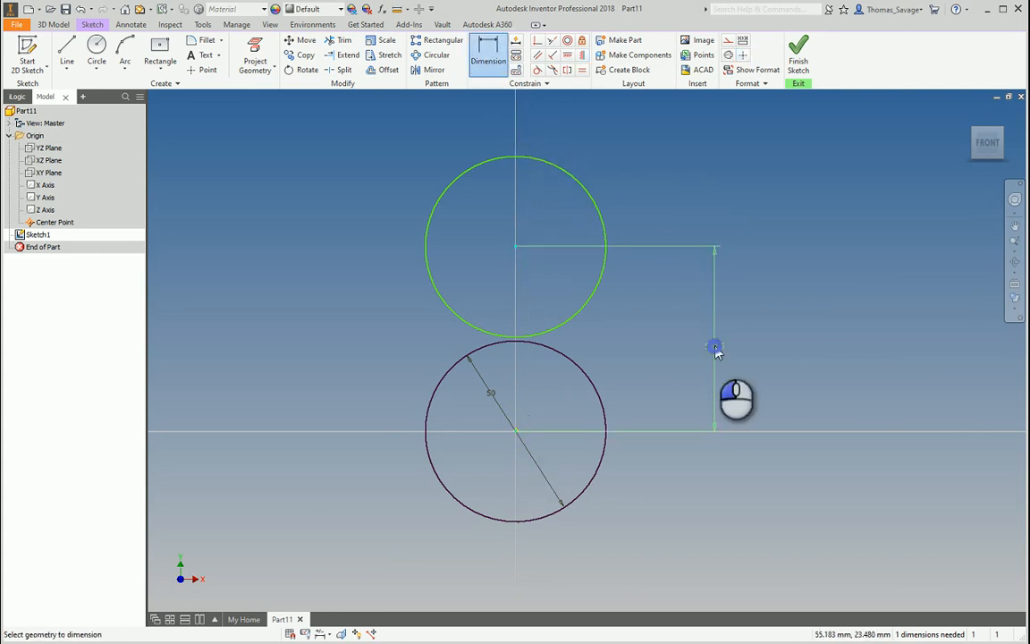
{"action": "type", "text": "60"}
{"action": "key", "text": "Return"}
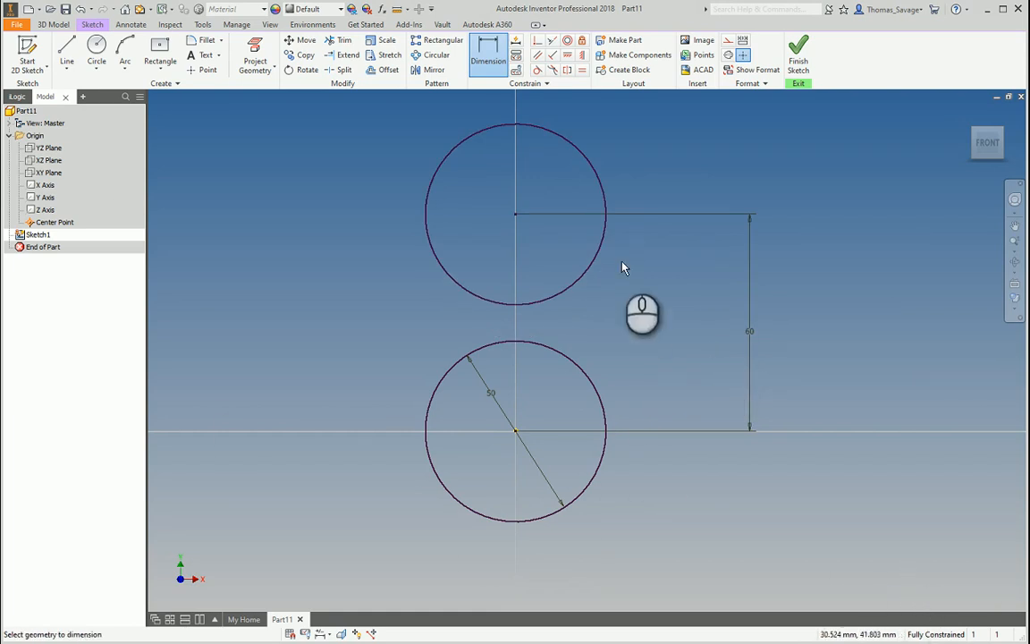
Delete both circles with their dimensions and project the origin center point into the emptied sketch
{"action": "mouse_move", "coordinate": [817, 517]}
{"action": "left_mouse_down"}
{"action": "mouse_move", "coordinate": [362, 154]}
{"action": "mouse_move", "coordinate": [338, 116]}
{"action": "left_mouse_up"}
{"action": "key", "text": "Delete"}
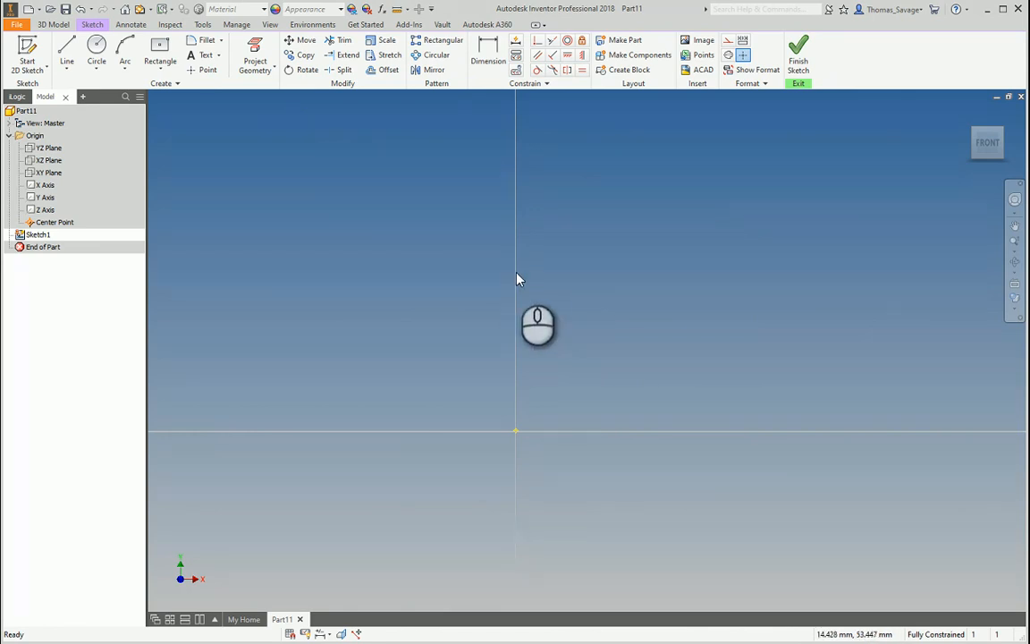
{"action": "middle_click_drag", "start_coordinate": [535, 349], "coordinate": [590, 257]}
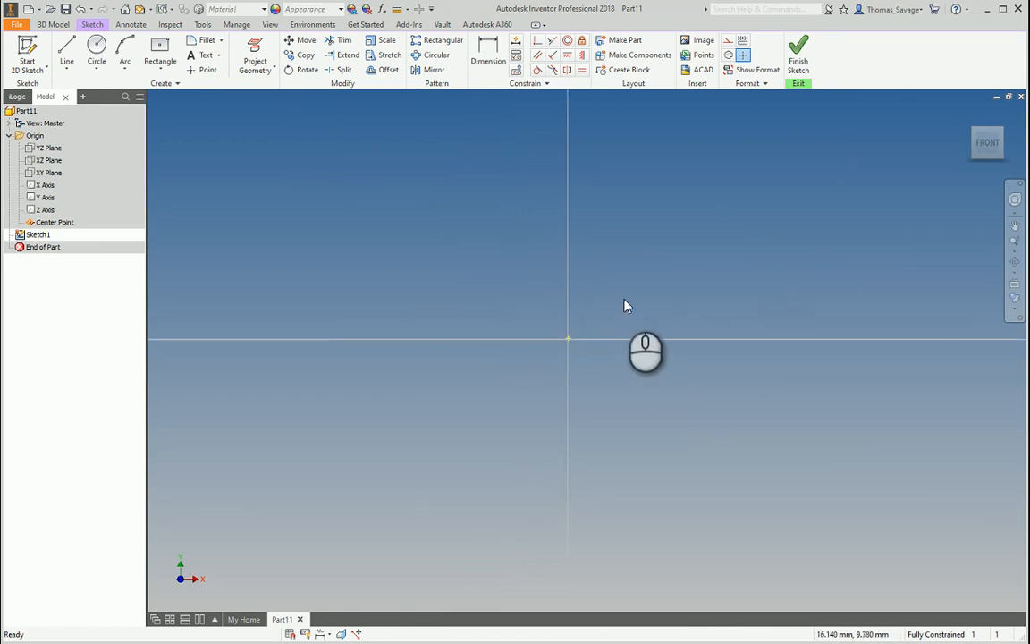
{"action": "left_click", "coordinate": [256, 55]}
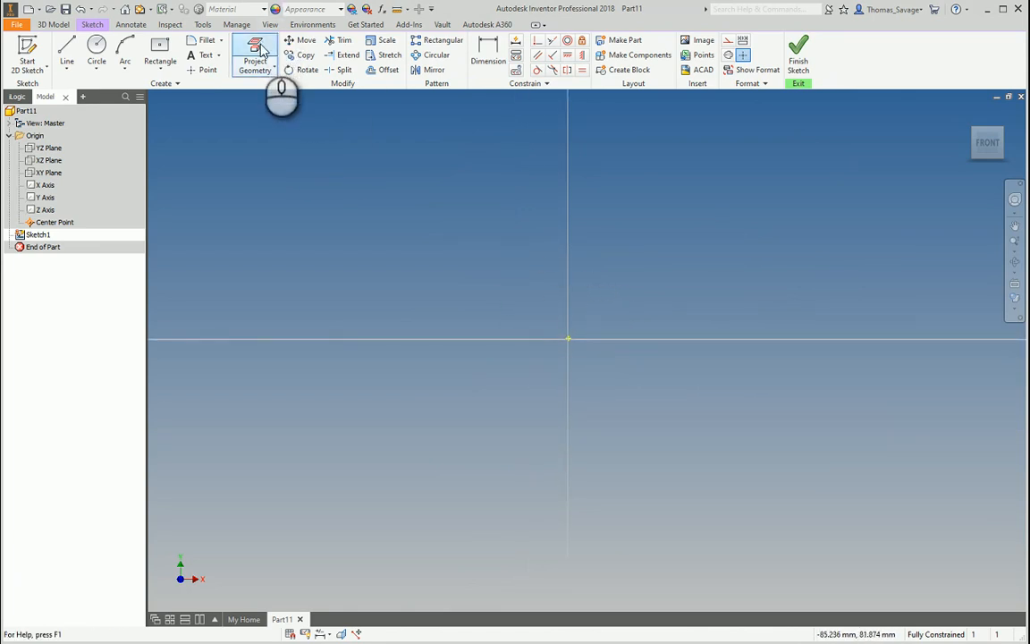
{"action": "left_click", "coordinate": [569, 342]}
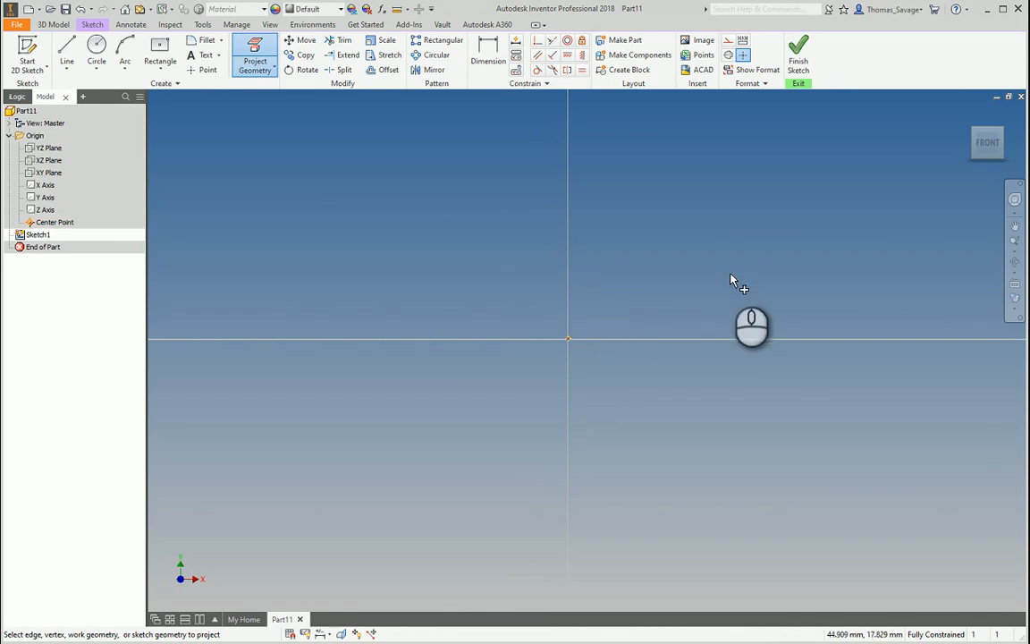
{"action": "key", "text": "Escape"}
Draw a 40 mm diameter circle centred on the projected origin point and finish the sketch
{"action": "left_click", "coordinate": [99, 50]}
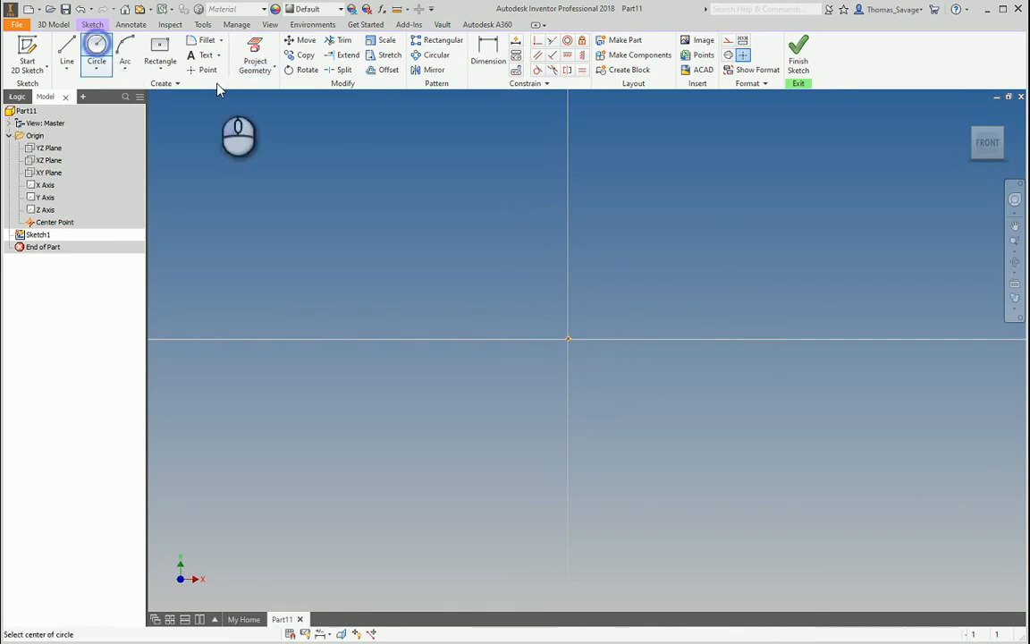
{"action": "left_click", "coordinate": [568, 339]}
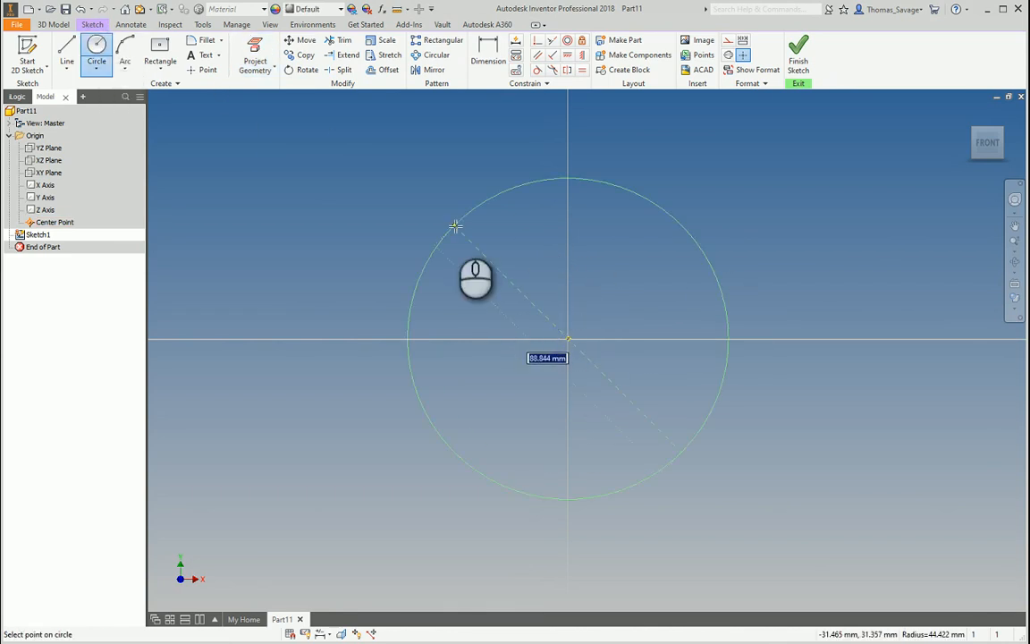
{"action": "key", "text": "Return"}
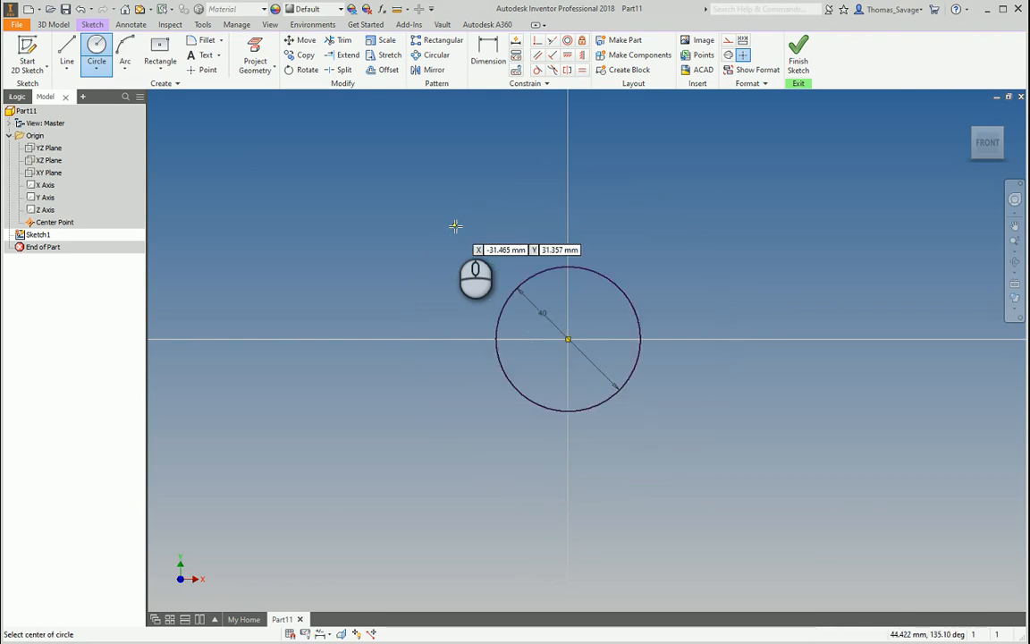
{"action": "key", "text": "Escape"}
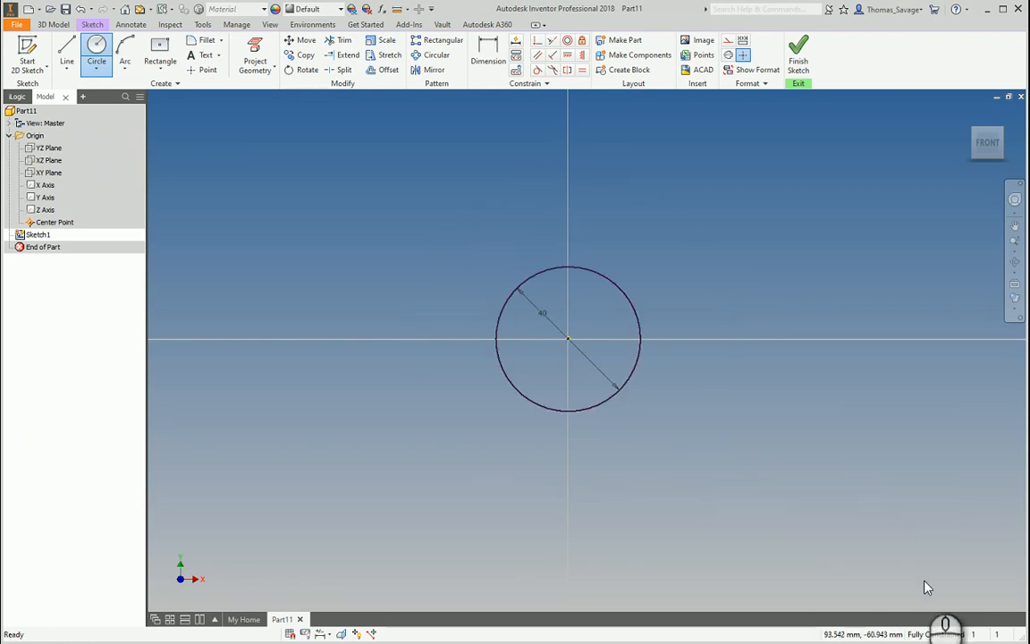
{"action": "left_click", "coordinate": [799, 53]}
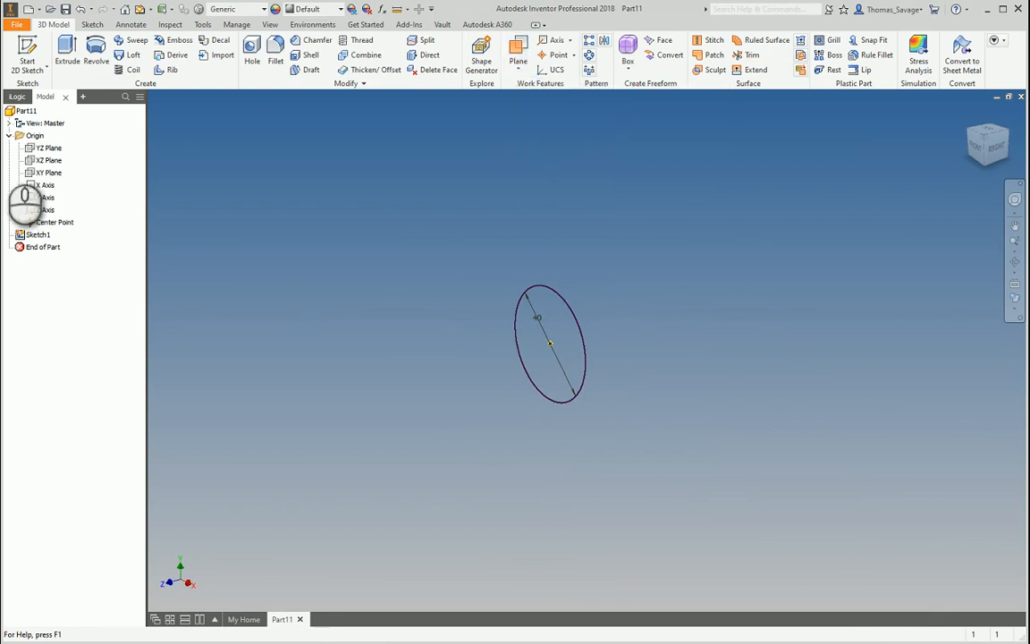
Make the YZ, XZ and XY origin planes visible and inspect where they meet at the circle's center
{"action": "left_click", "coordinate": [49, 148]}
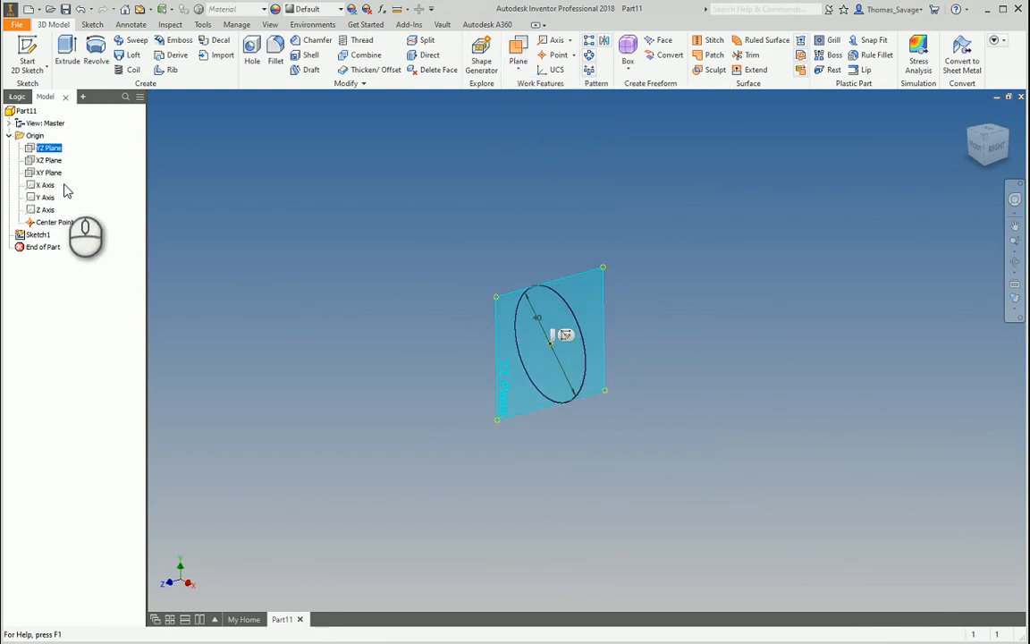
{"action": "left_click", "coordinate": [56, 175], "text": "shift"}
{"action": "right_click", "coordinate": [56, 176]}
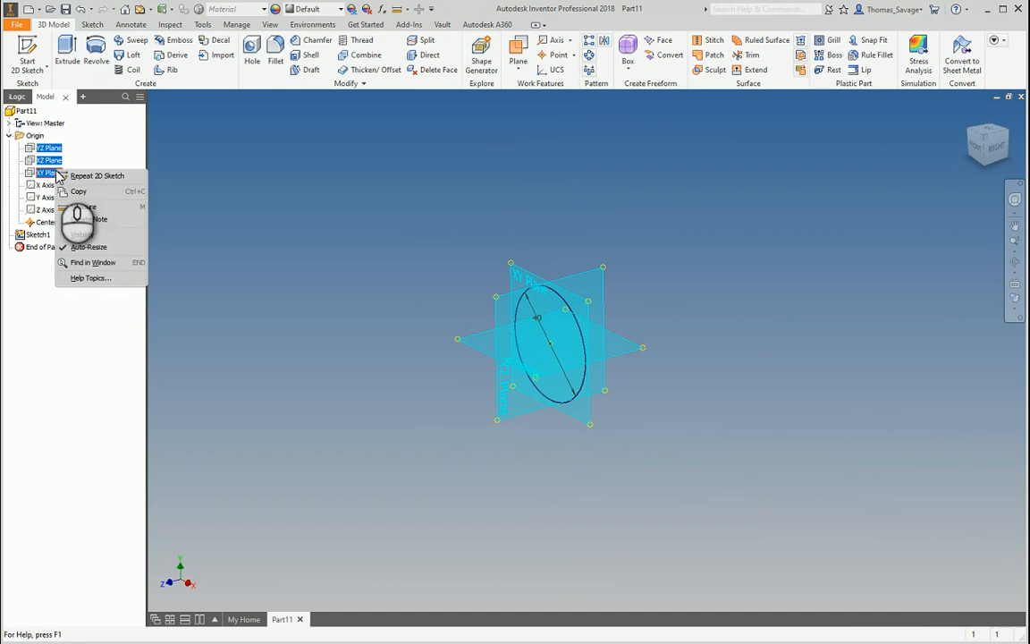
{"action": "left_click", "coordinate": [94, 234]}
{"action": "mouse_move", "coordinate": [657, 360]}
{"action": "middle_mouse_down", "text": "shift"}
{"action": "mouse_move", "coordinate": [644, 351]}
{"action": "mouse_move", "coordinate": [653, 386]}
{"action": "middle_mouse_up", "text": "shift"}
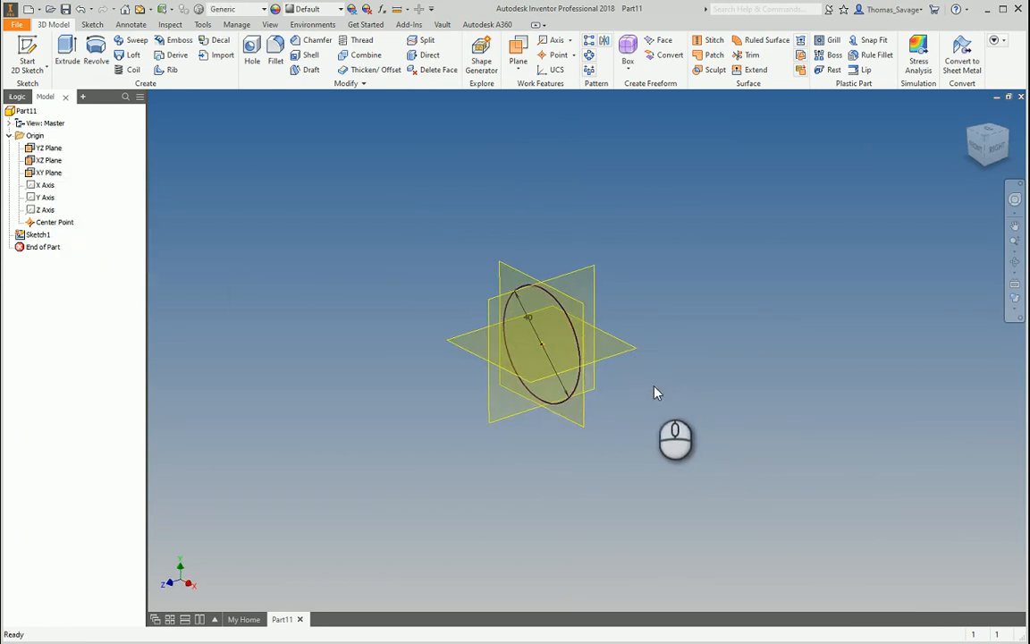
{"action": "mouse_move", "coordinate": [630, 358]}
{"action": "middle_mouse_down", "text": "shift"}
{"action": "mouse_move", "coordinate": [612, 338]}
{"action": "mouse_move", "coordinate": [641, 359]}
{"action": "middle_mouse_up", "text": "shift"}
{"action": "scroll", "coordinate": [538, 344], "scroll_direction": "down", "scroll_amount": 5}
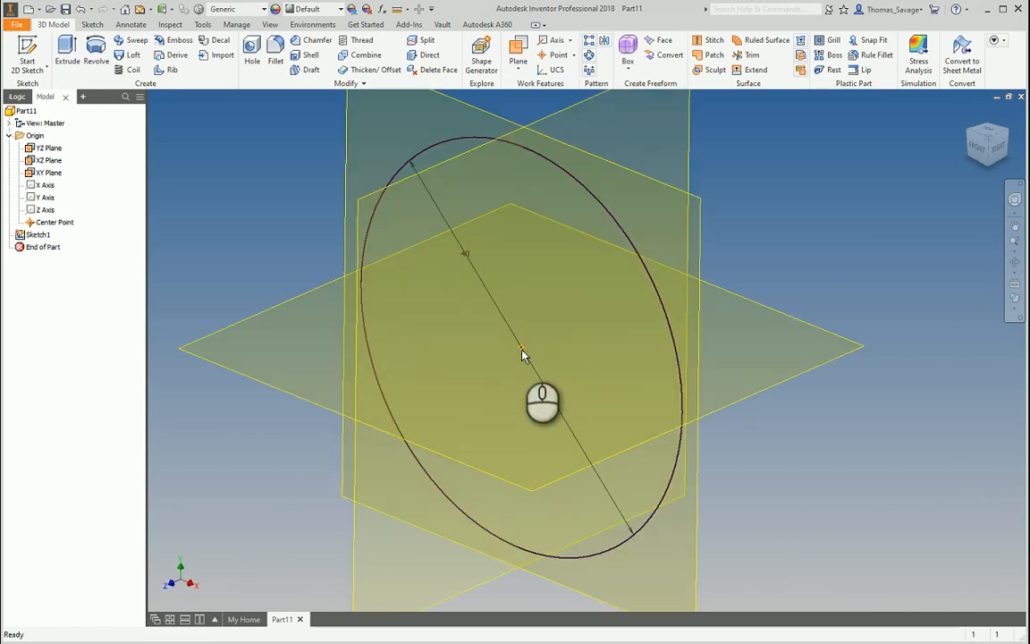
{"action": "scroll", "coordinate": [523, 355], "scroll_direction": "up", "scroll_amount": 5}
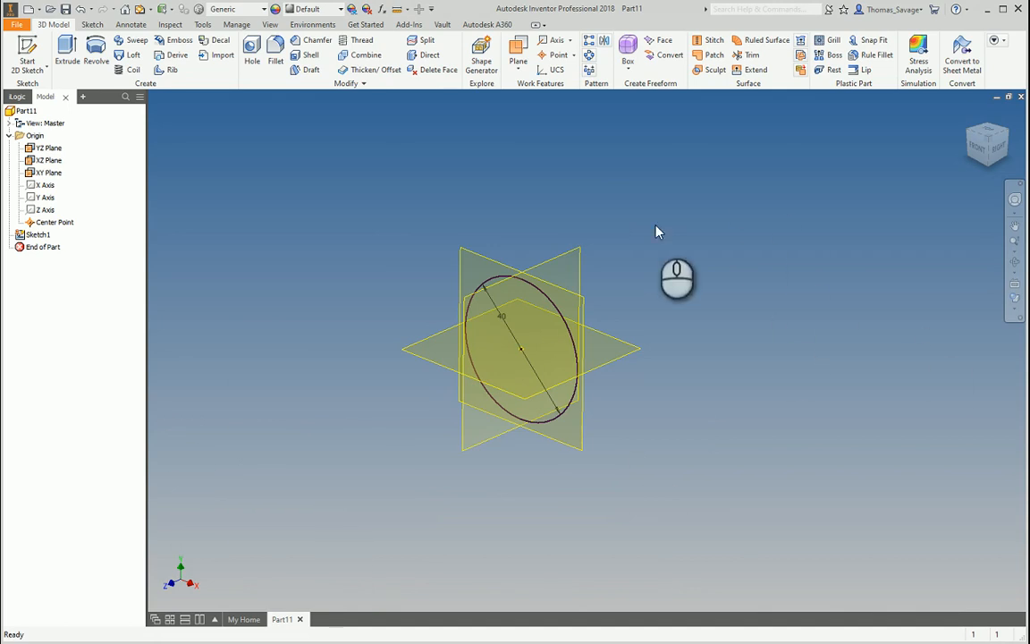
Create a new 2D sketch on the XZ origin plane
{"action": "left_click", "coordinate": [25, 56]}
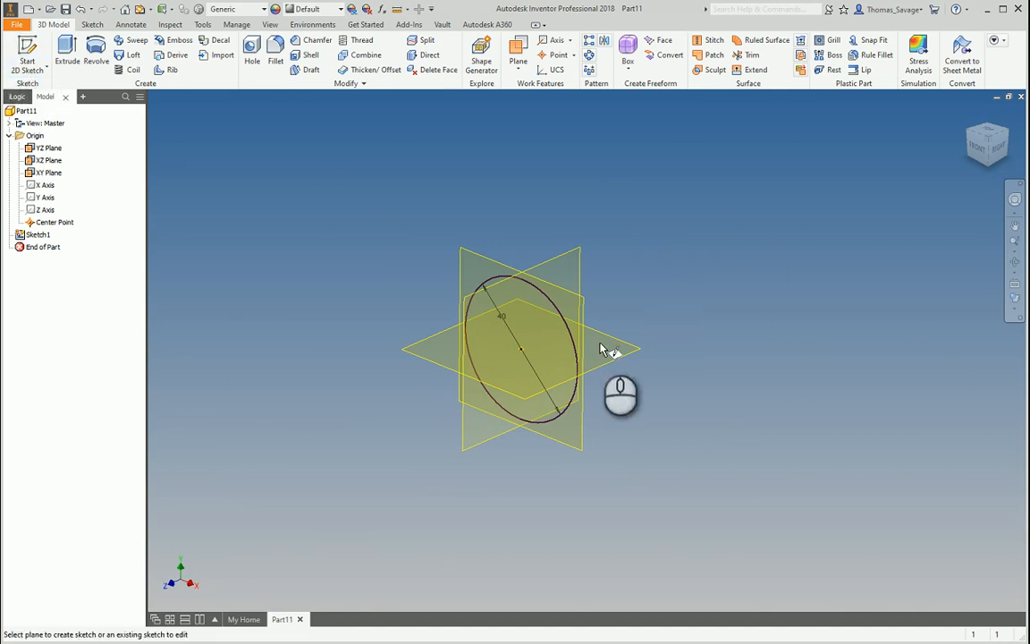
{"action": "mouse_move", "coordinate": [604, 349]}
{"action": "middle_mouse_down", "text": "shift"}
{"action": "mouse_move", "coordinate": [573, 357]}
{"action": "mouse_move", "coordinate": [603, 364]}
{"action": "middle_mouse_up", "text": "shift"}
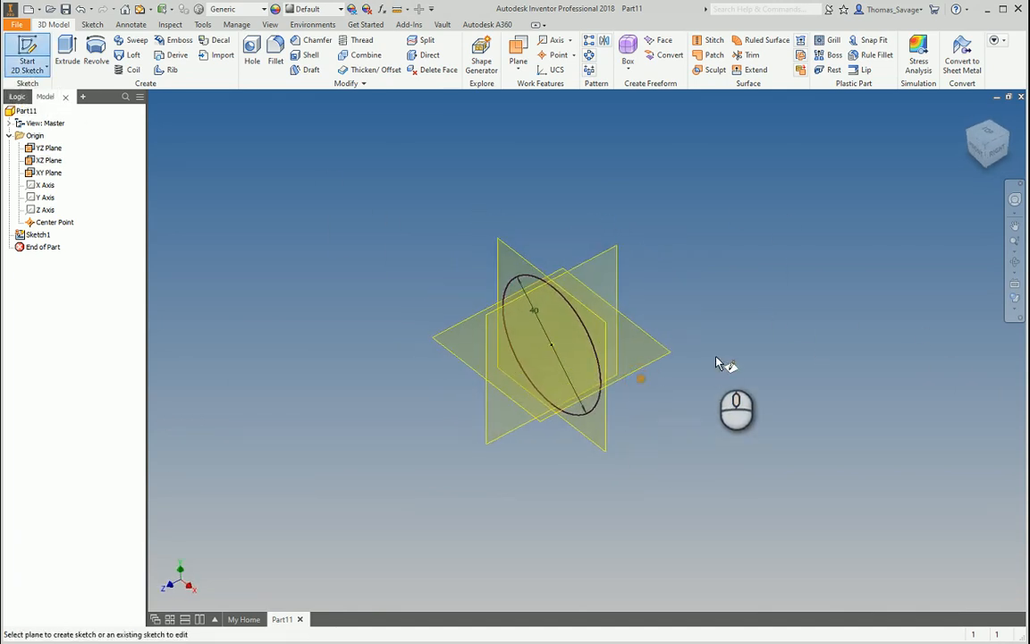
{"action": "middle_click_drag", "start_coordinate": [689, 330], "coordinate": [693, 387], "text": "shift"}
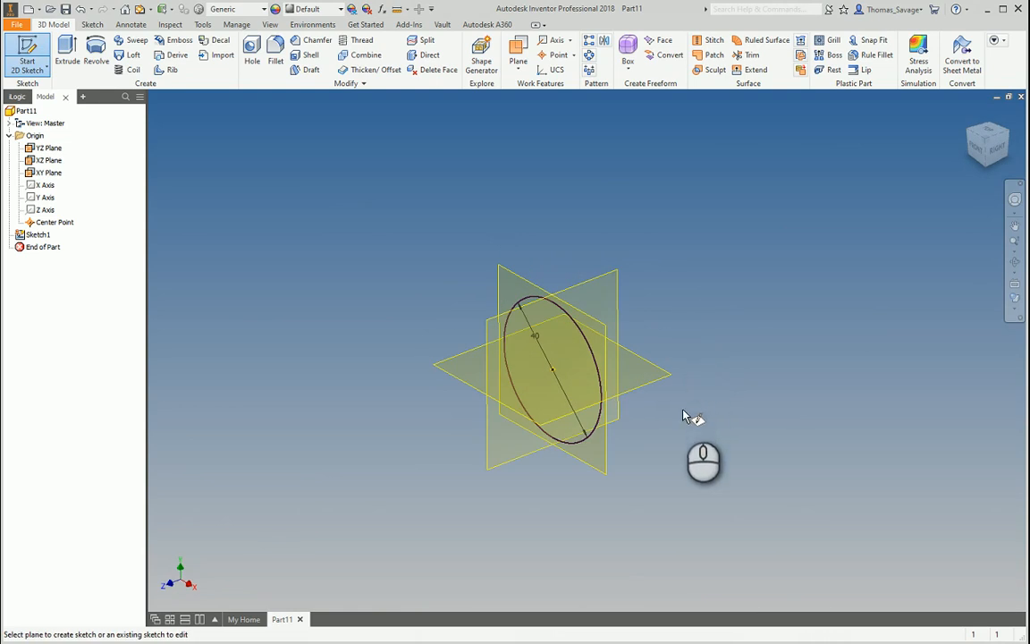
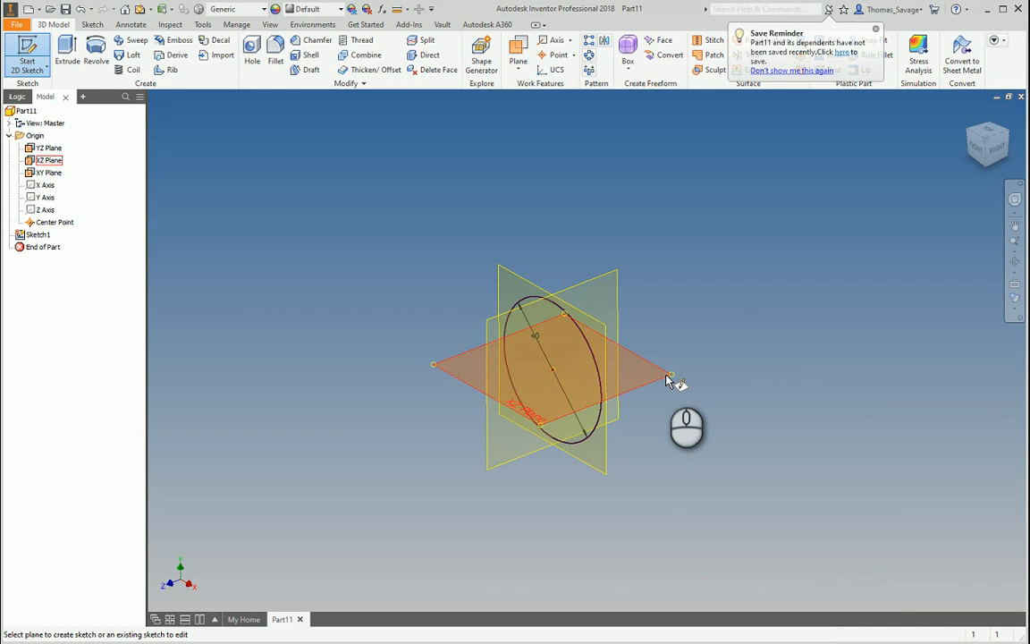
{"action": "left_click", "coordinate": [667, 376]}
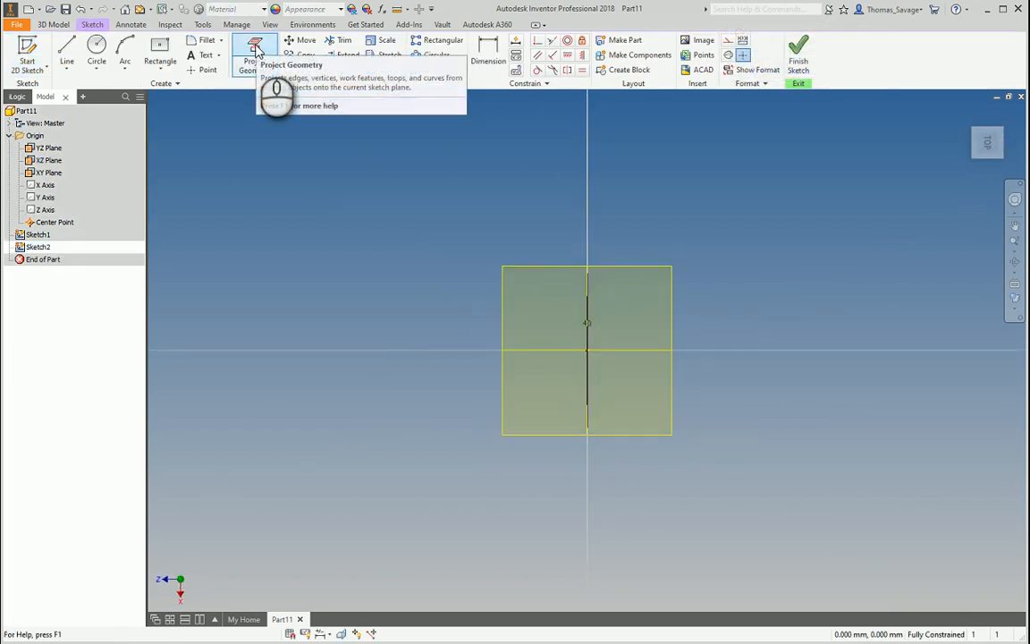
Project the origin center point into the new sketch on the XZ plane
{"action": "left_click", "coordinate": [255, 51]}
{"action": "mouse_move", "coordinate": [429, 366]}
{"action": "middle_mouse_down", "text": "shift"}
{"action": "mouse_move", "coordinate": [476, 350]}
{"action": "mouse_move", "coordinate": [587, 360]}
{"action": "middle_mouse_up", "text": "shift"}
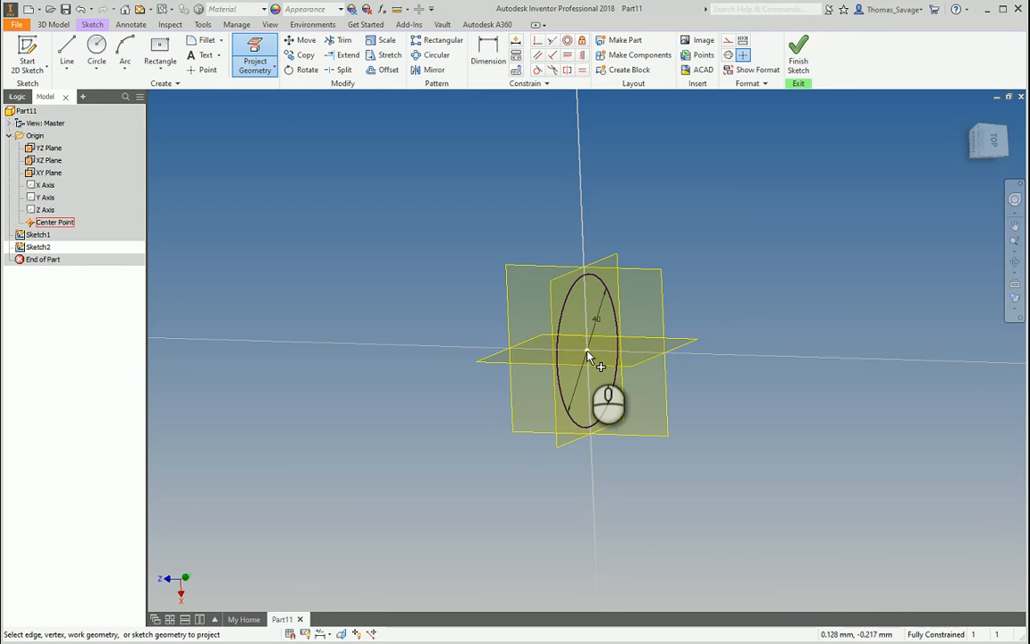
{"action": "scroll", "coordinate": [587, 357], "scroll_direction": "up", "scroll_amount": 3}
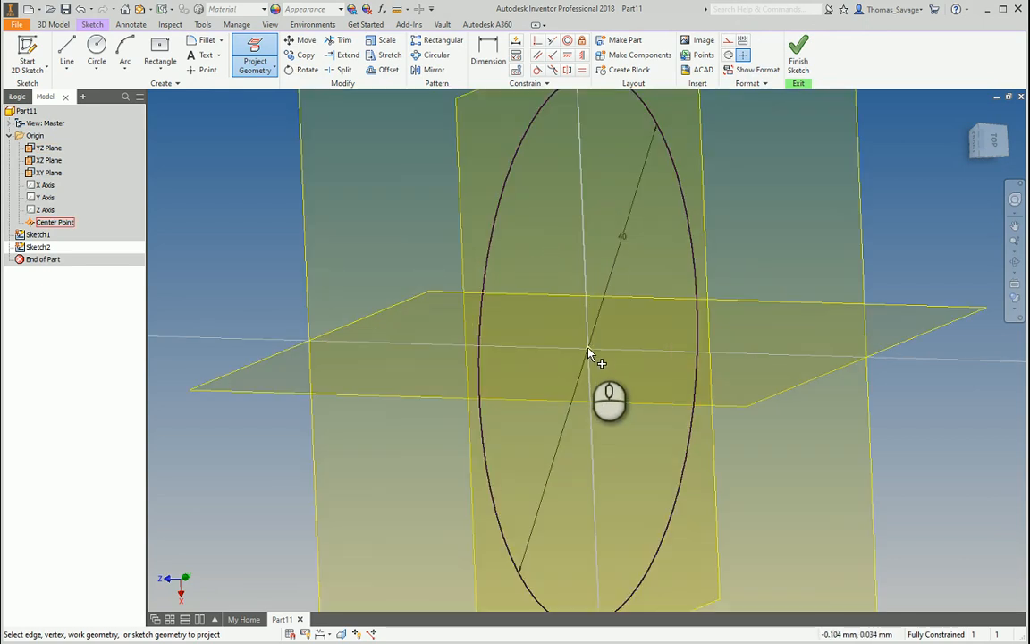
{"action": "left_click", "coordinate": [586, 355]}
{"action": "scroll", "coordinate": [588, 358], "scroll_direction": "down", "scroll_amount": 4}
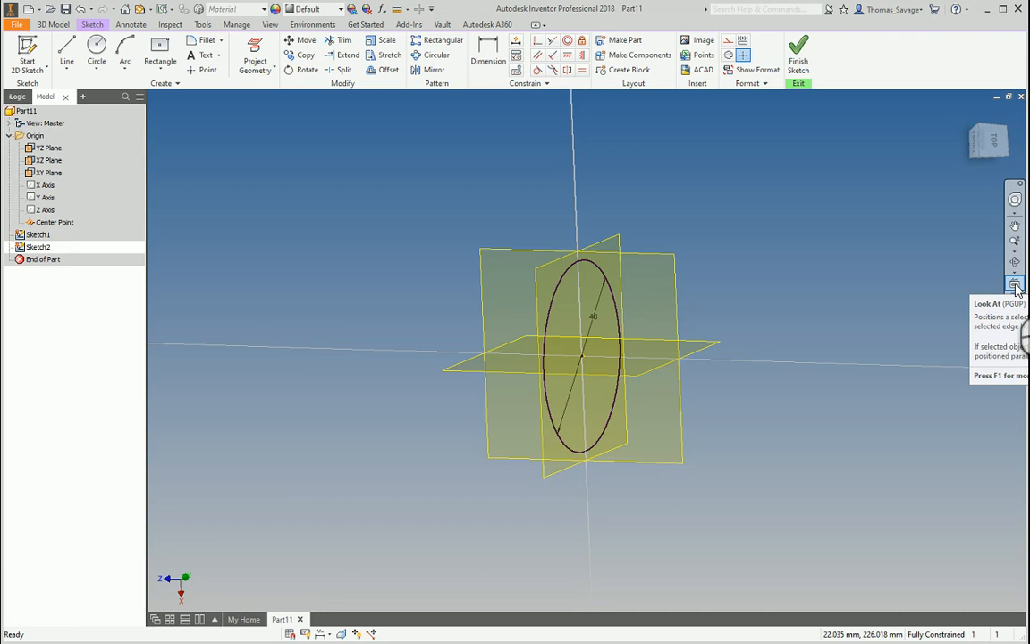
Sketch a Z-shaped path of three mutually perpendicular lines starting at the projected origin point, the first line about 123 mm long
{"action": "left_click", "coordinate": [1016, 286]}
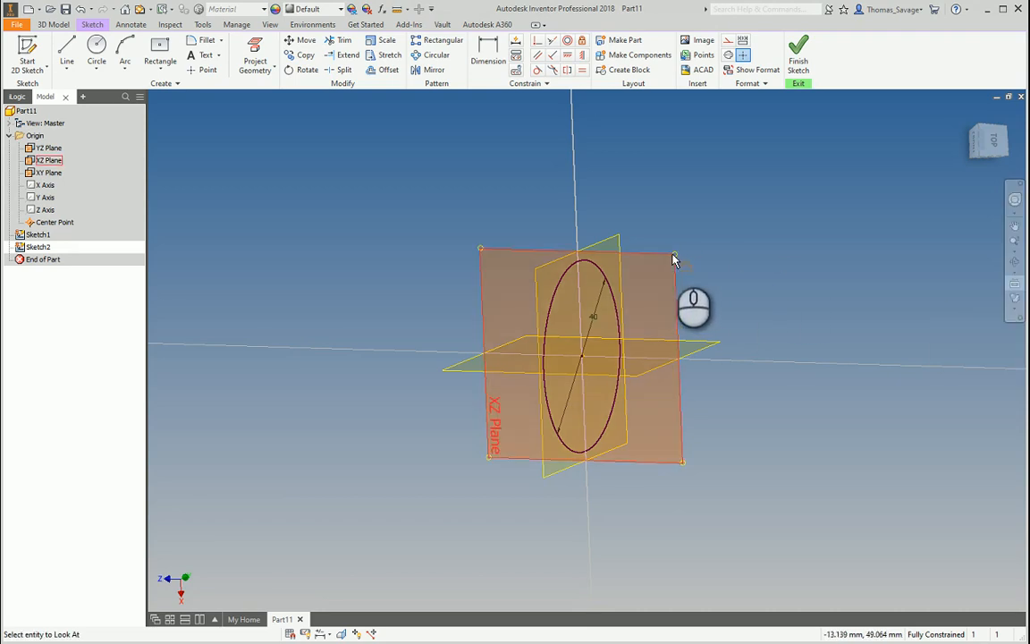
{"action": "left_click", "coordinate": [674, 259]}
{"action": "key", "text": "p"}
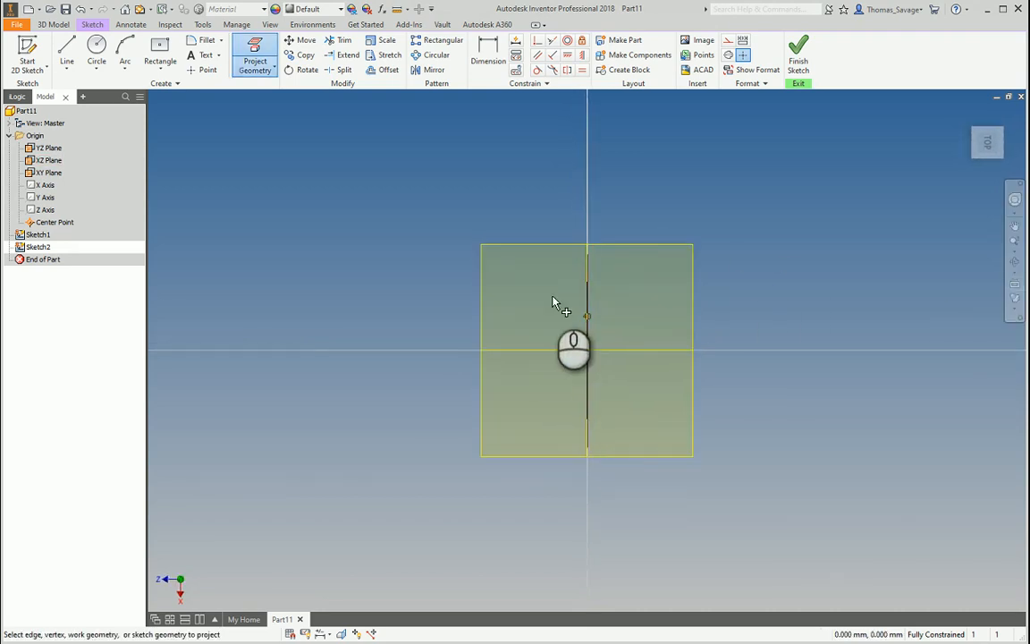
{"action": "left_click", "coordinate": [67, 50]}
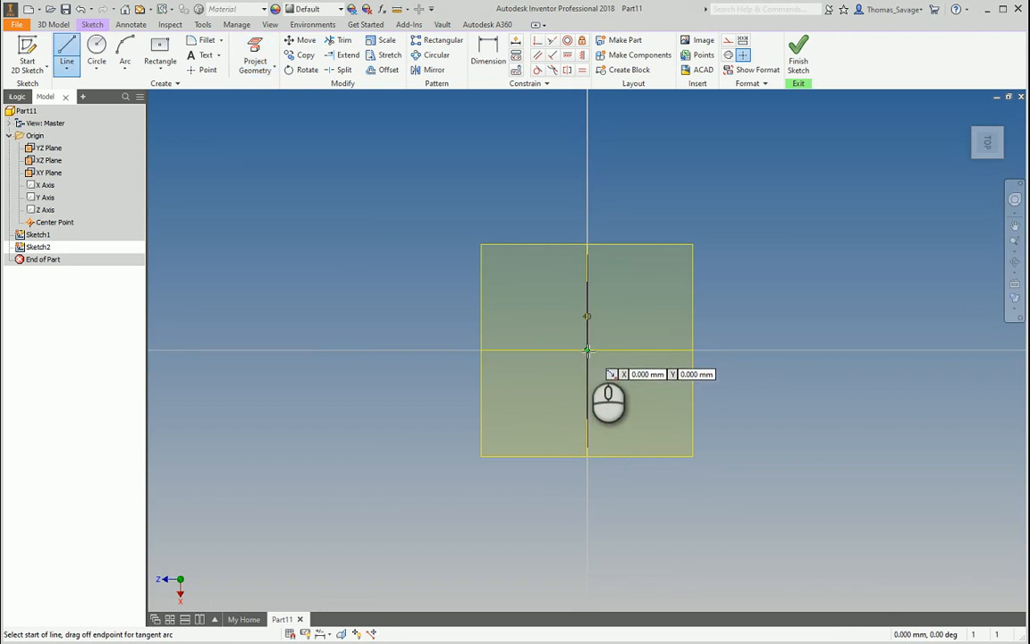
{"action": "left_click", "coordinate": [587, 350]}
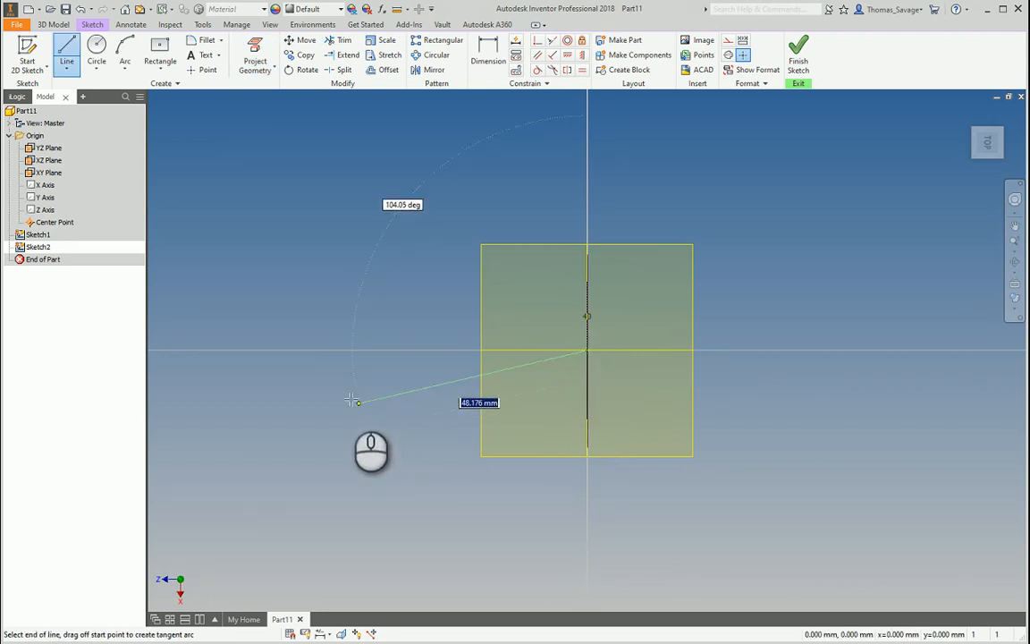
{"action": "scroll", "coordinate": [474, 340], "scroll_direction": "up", "scroll_amount": 5}
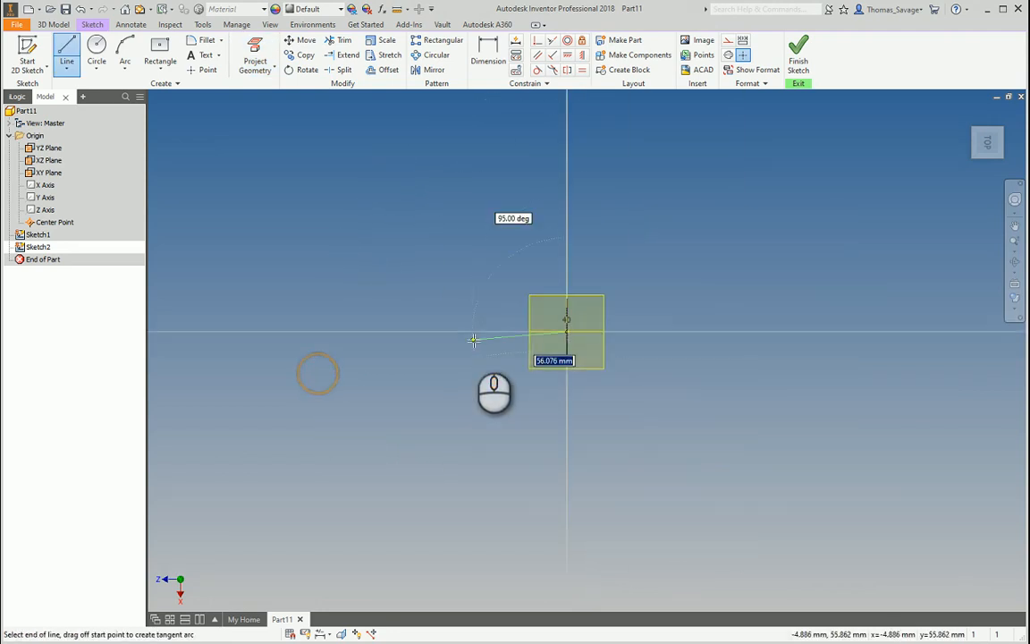
{"action": "left_click", "coordinate": [359, 332]}
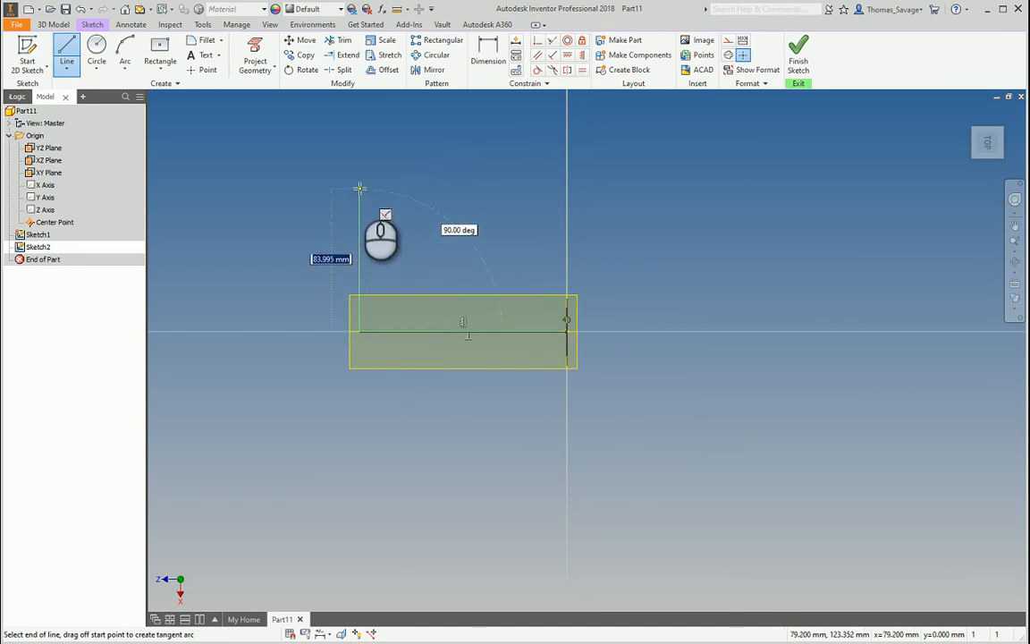
{"action": "left_click", "coordinate": [360, 184]}
{"action": "middle_click_drag", "start_coordinate": [228, 192], "coordinate": [669, 290]}
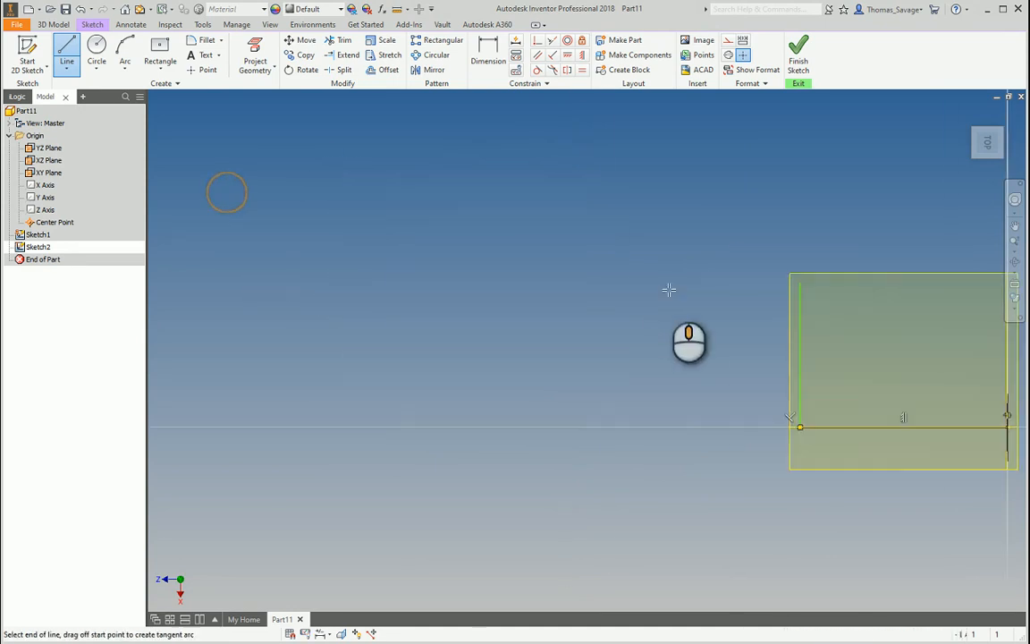
{"action": "left_click", "coordinate": [531, 281]}
{"action": "middle_click_drag", "start_coordinate": [531, 284], "coordinate": [288, 218]}
{"action": "key", "text": "Escape"}
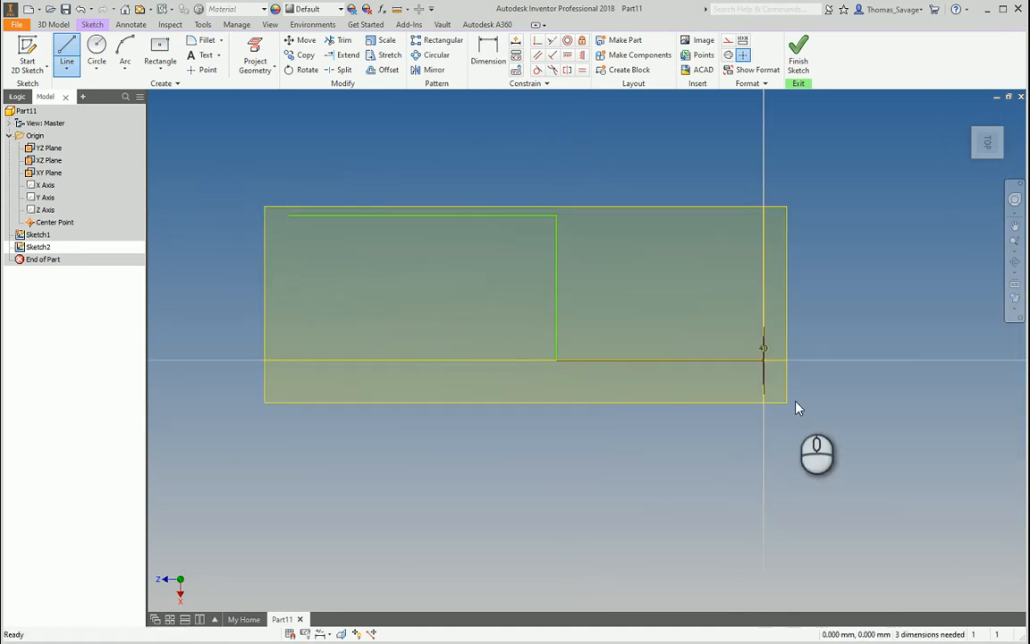
Look straight at the XZ plane and dimension the path's first line from the origin point to 150 mm
{"action": "mouse_move", "coordinate": [787, 400]}
{"action": "middle_mouse_down", "text": "shift"}
{"action": "mouse_move", "coordinate": [774, 343]}
{"action": "mouse_move", "coordinate": [763, 364]}
{"action": "middle_mouse_up", "text": "shift"}
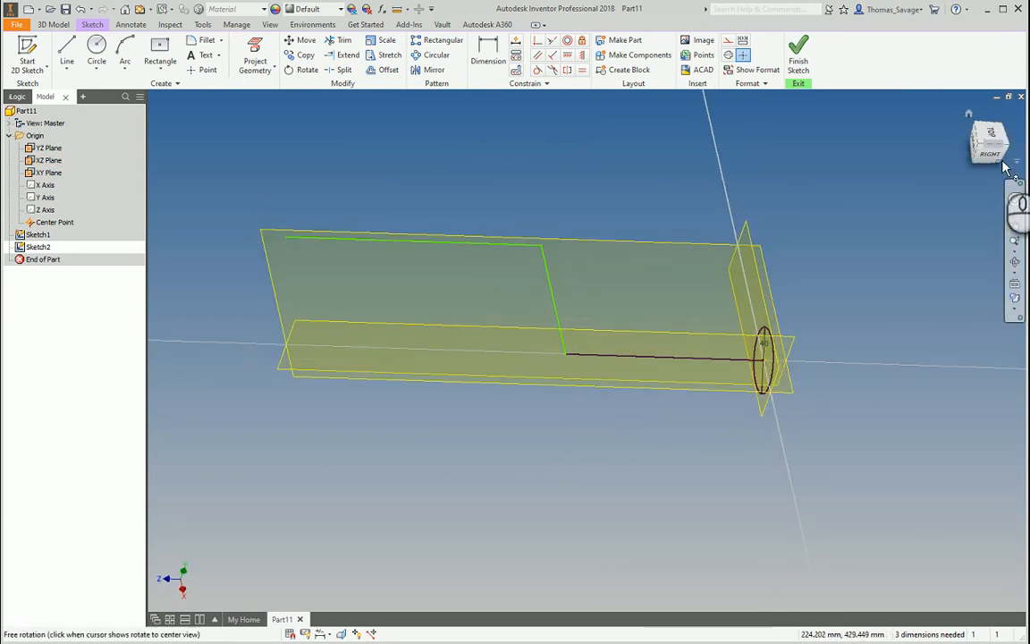
{"action": "left_click", "coordinate": [1016, 297]}
{"action": "left_click", "coordinate": [662, 255]}
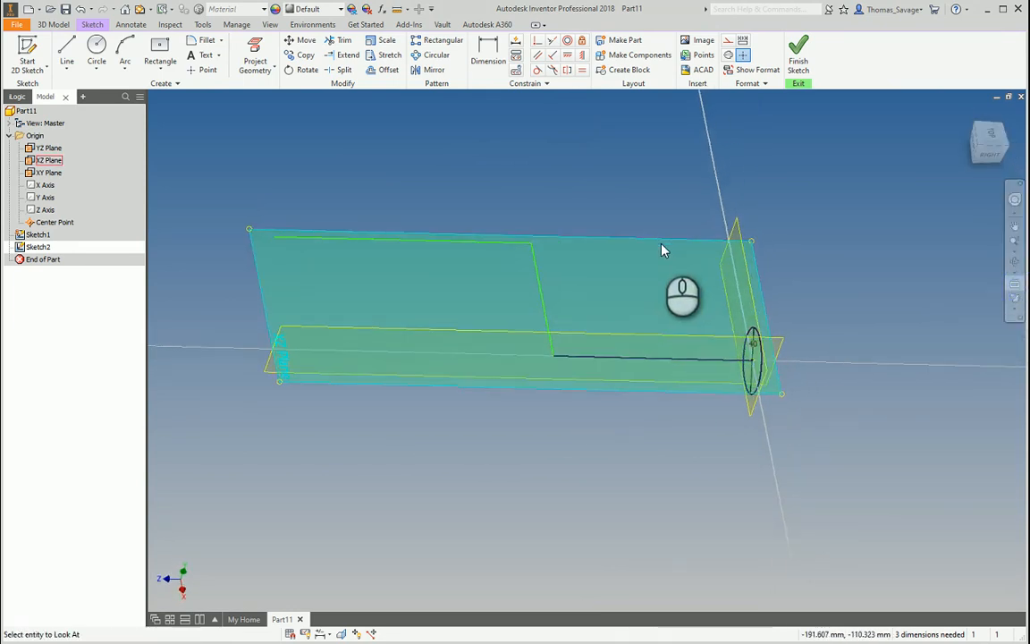
{"action": "left_click", "coordinate": [503, 59]}
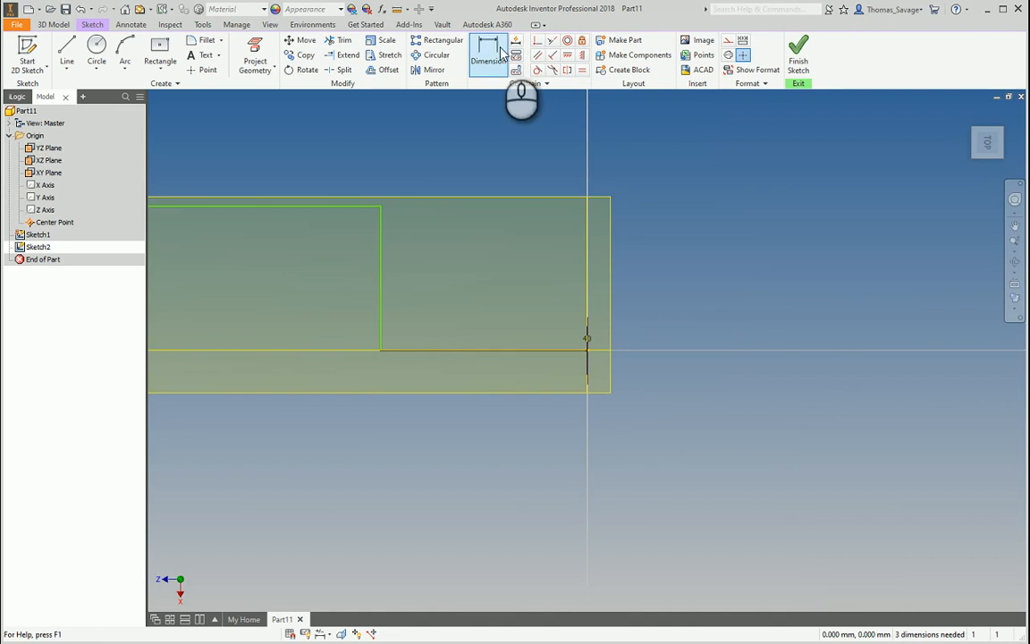
{"action": "left_click", "coordinate": [438, 371]}
{"action": "left_click", "coordinate": [474, 426]}
{"action": "type", "text": "15"}
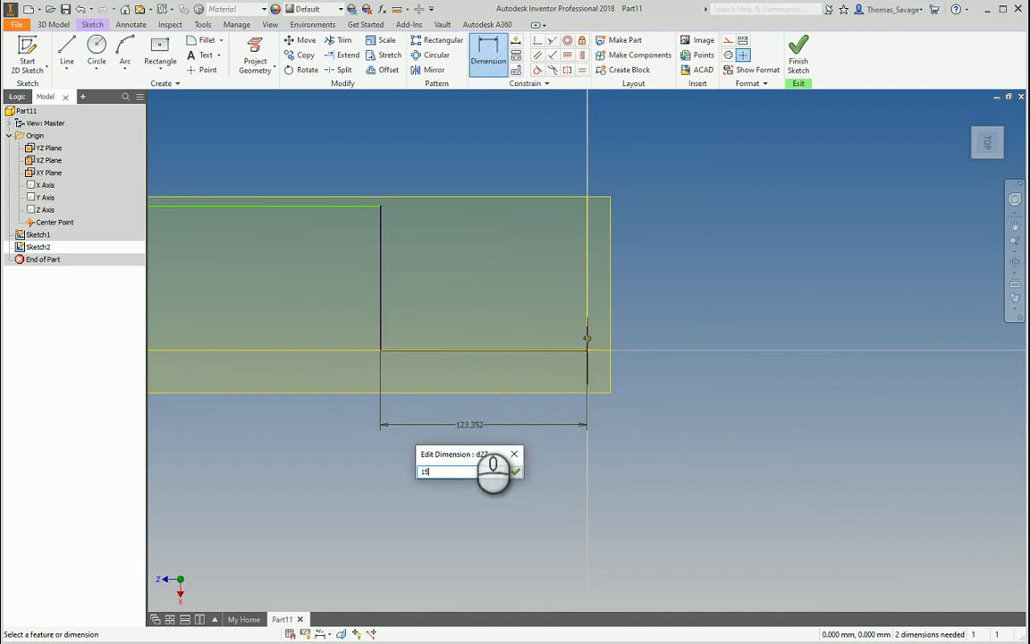
{"action": "type", "text": "0"}
{"action": "key", "text": "Return"}
Dimension the path's perpendicular middle line to 90 mm
{"action": "left_click", "coordinate": [337, 258]}
{"action": "left_click", "coordinate": [369, 263]}
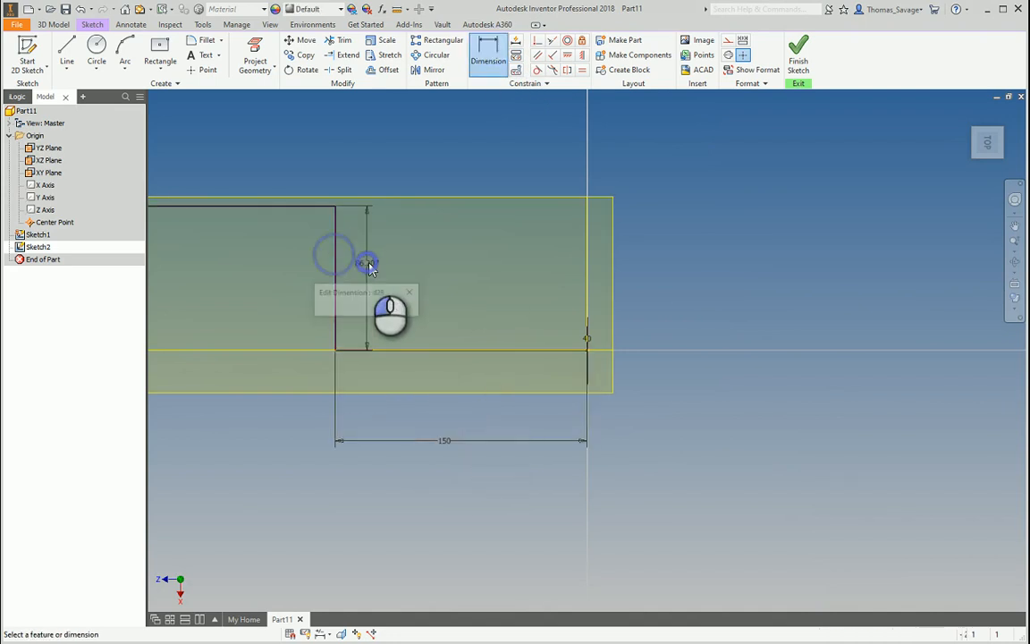
{"action": "key", "text": "Return"}
{"action": "middle_click_drag", "start_coordinate": [347, 221], "coordinate": [540, 282]}
Dimension the path's far line to 160 mm and finish the sketch
{"action": "left_click", "coordinate": [377, 261]}
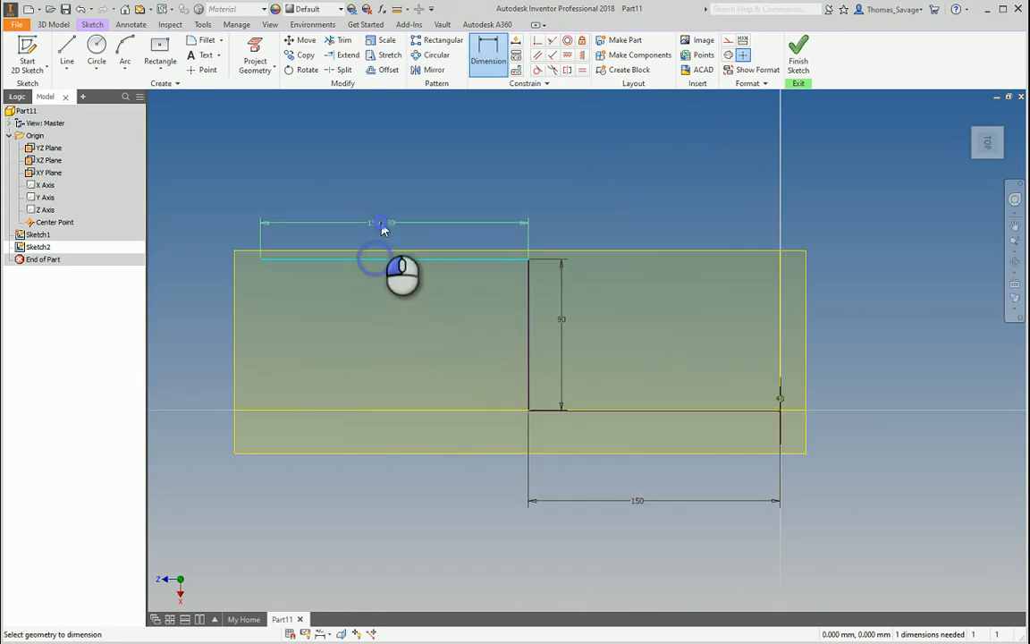
{"action": "left_click", "coordinate": [387, 223]}
{"action": "type", "text": "160"}
{"action": "key", "text": "Return"}
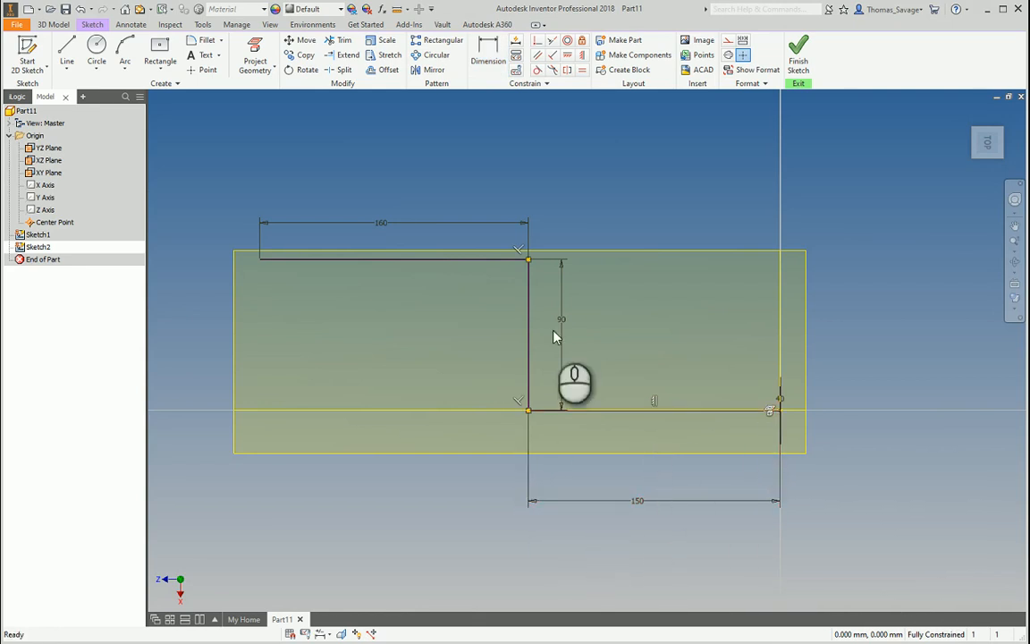
{"action": "left_click", "coordinate": [797, 64]}
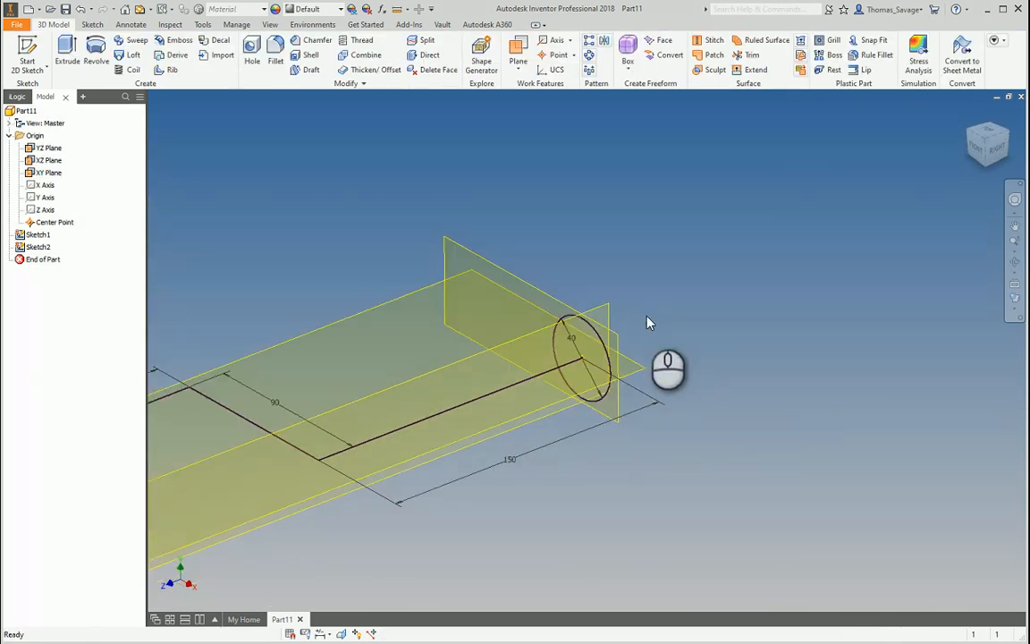
Hide the YZ, XZ and XY origin planes together
{"action": "scroll", "coordinate": [648, 322], "scroll_direction": "down", "scroll_amount": 3}
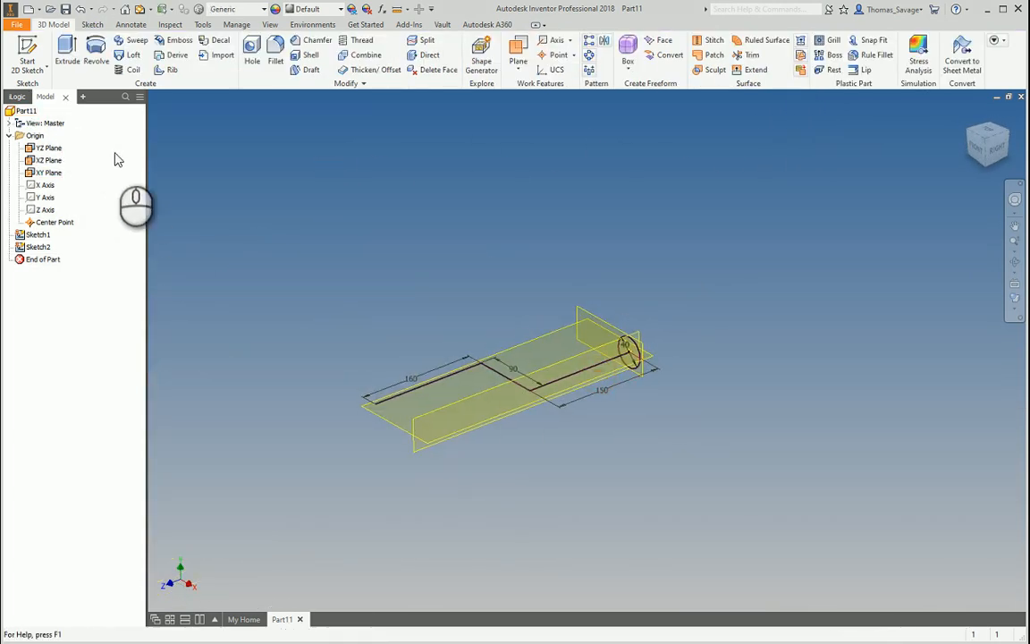
{"action": "left_click", "coordinate": [49, 149]}
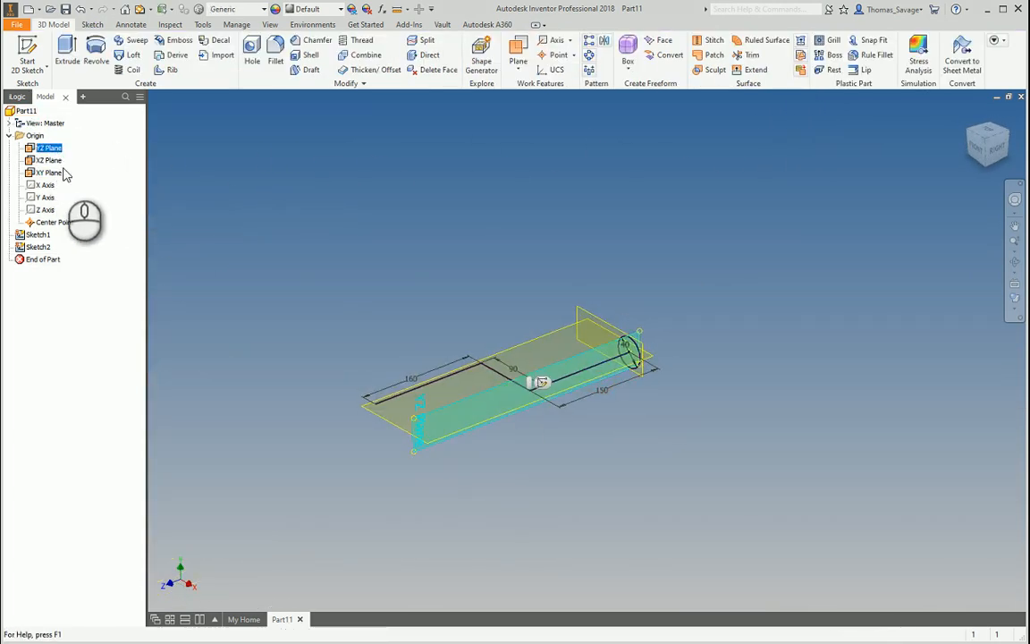
{"action": "left_click", "coordinate": [49, 160], "text": "ctrl"}
{"action": "left_click", "coordinate": [49, 173], "text": "ctrl"}
{"action": "right_click", "coordinate": [56, 173]}
{"action": "left_click", "coordinate": [86, 237]}
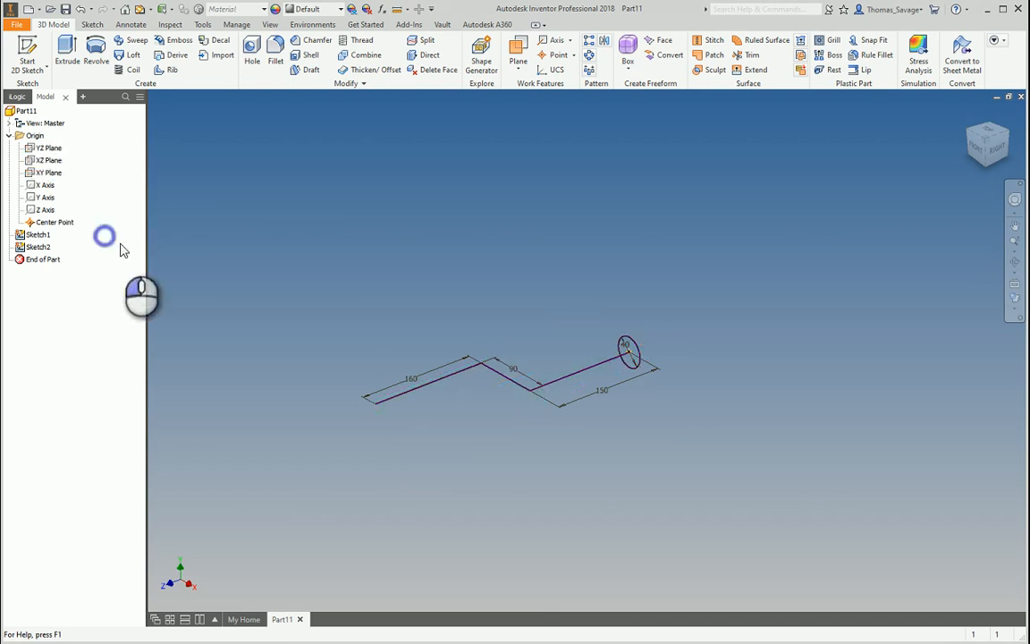
Sweep the 40 mm circle along the three-line path as a solid with Path orientation, and inspect the bent rod from several angles
{"action": "scroll", "coordinate": [671, 402], "scroll_direction": "up", "scroll_amount": 2}
{"action": "mouse_move", "coordinate": [551, 394]}
{"action": "middle_mouse_down"}
{"action": "mouse_move", "coordinate": [752, 386]}
{"action": "mouse_move", "coordinate": [760, 376]}
{"action": "middle_mouse_up"}
{"action": "middle_click_drag", "start_coordinate": [742, 350], "coordinate": [703, 370]}
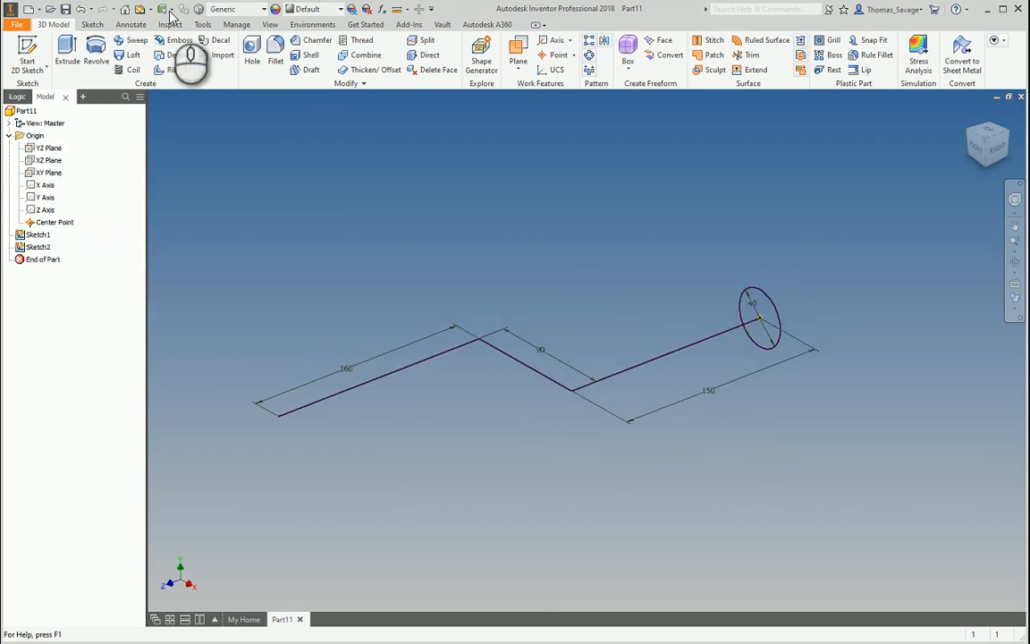
{"action": "left_click", "coordinate": [132, 40]}
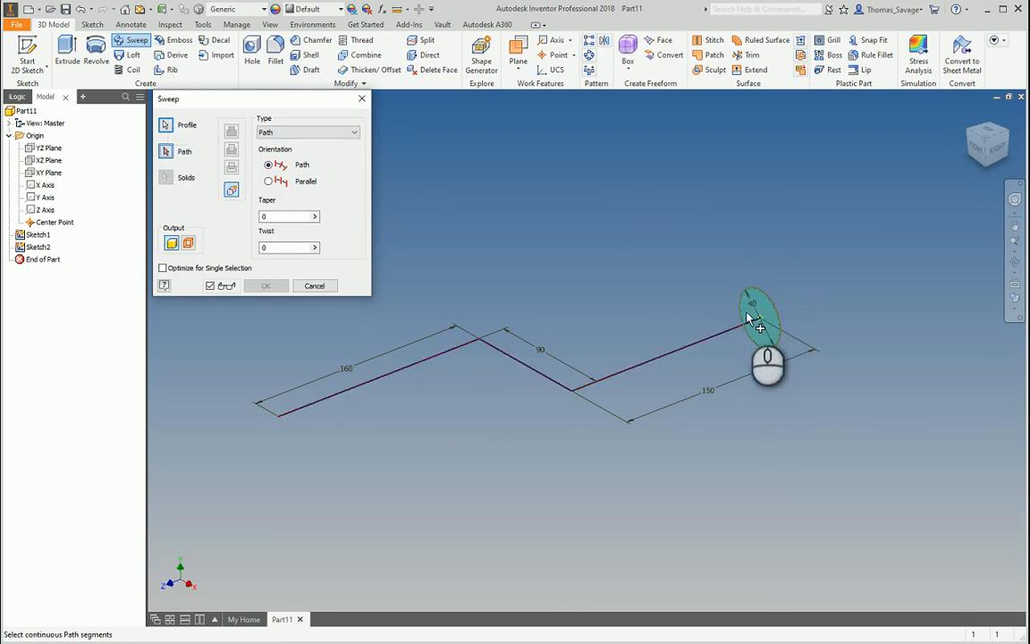
{"action": "left_click", "coordinate": [606, 380]}
{"action": "mouse_move", "coordinate": [617, 471]}
{"action": "middle_mouse_down", "text": "shift"}
{"action": "mouse_move", "coordinate": [564, 340]}
{"action": "mouse_move", "coordinate": [580, 368]}
{"action": "mouse_move", "coordinate": [588, 274]}
{"action": "middle_mouse_up", "text": "shift"}
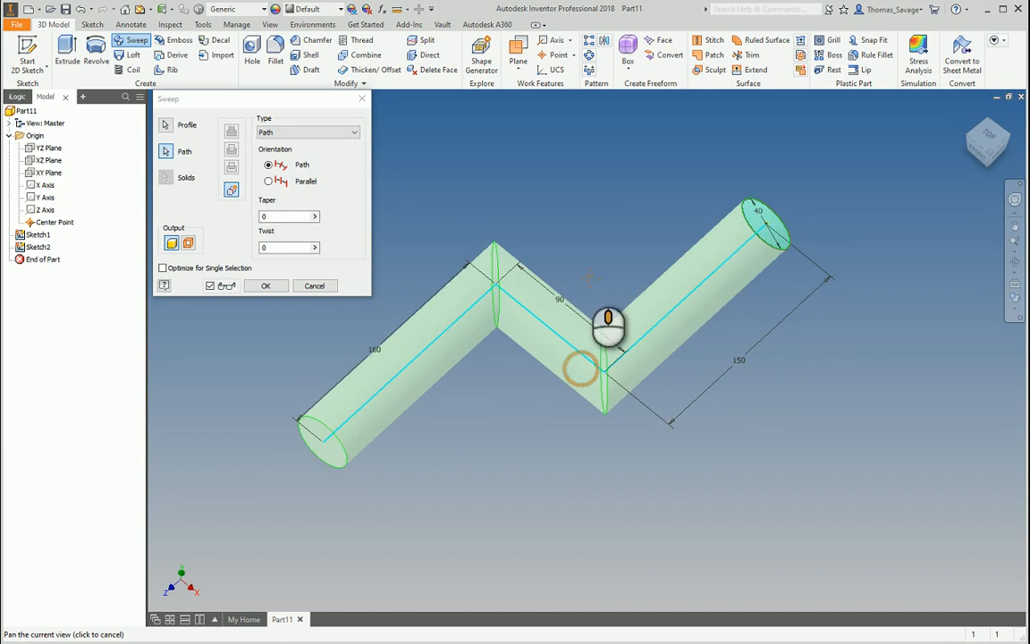
{"action": "left_click", "coordinate": [269, 287]}
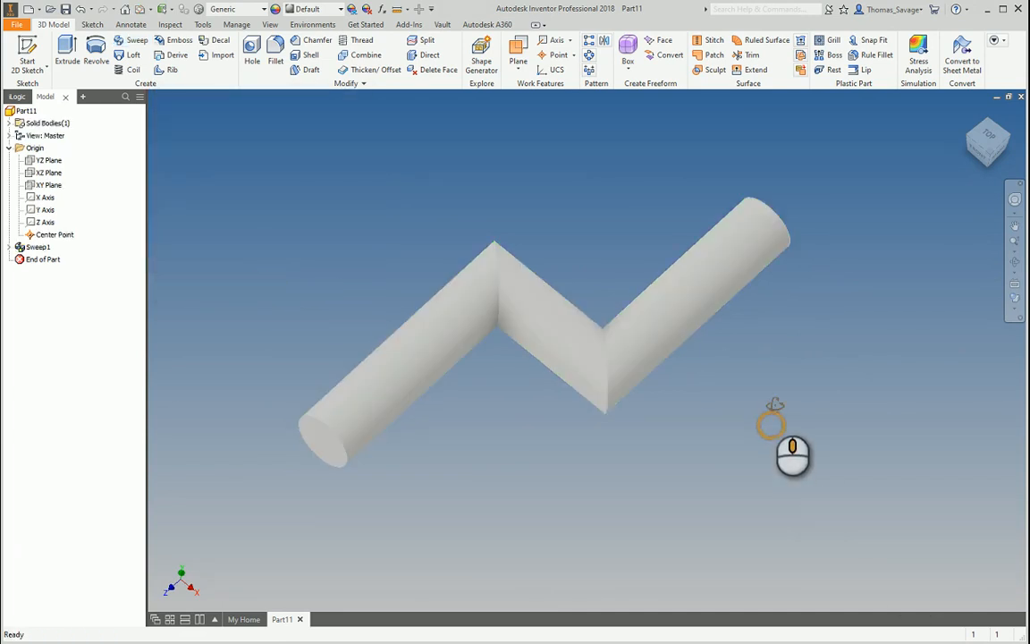
{"action": "middle_click_drag", "start_coordinate": [775, 404], "coordinate": [776, 349], "text": "shift"}
{"action": "left_click", "coordinate": [1014, 299]}
{"action": "left_click", "coordinate": [939, 460]}
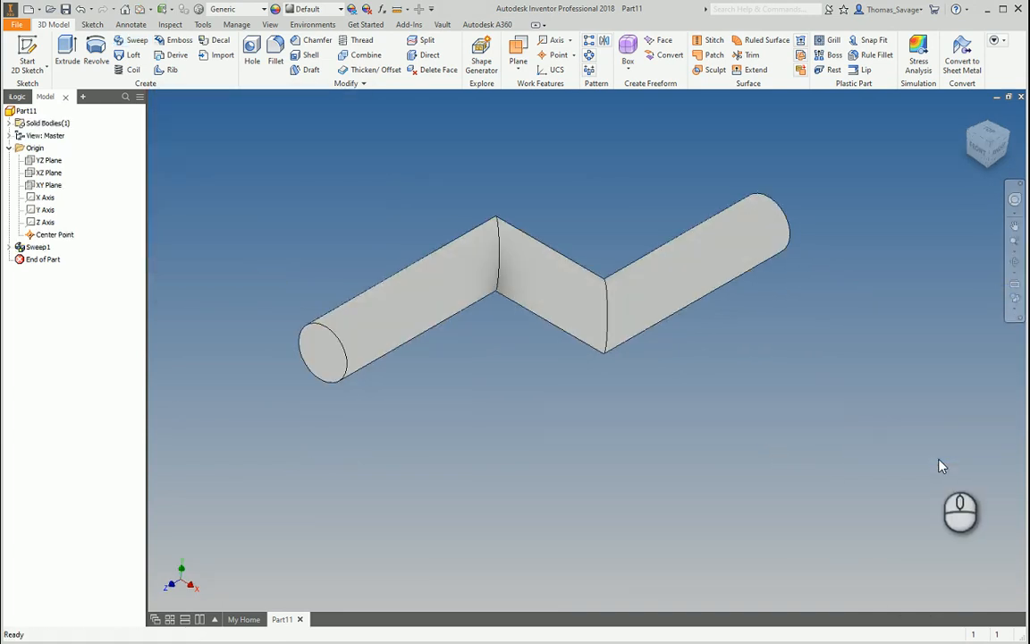
{"action": "mouse_move", "coordinate": [748, 429]}
{"action": "middle_mouse_down", "text": "shift"}
{"action": "mouse_move", "coordinate": [760, 451]}
{"action": "mouse_move", "coordinate": [757, 362]}
{"action": "mouse_move", "coordinate": [774, 403]}
{"action": "middle_mouse_up", "text": "shift"}
{"action": "middle_click_drag", "start_coordinate": [760, 474], "coordinate": [662, 349], "text": "shift"}
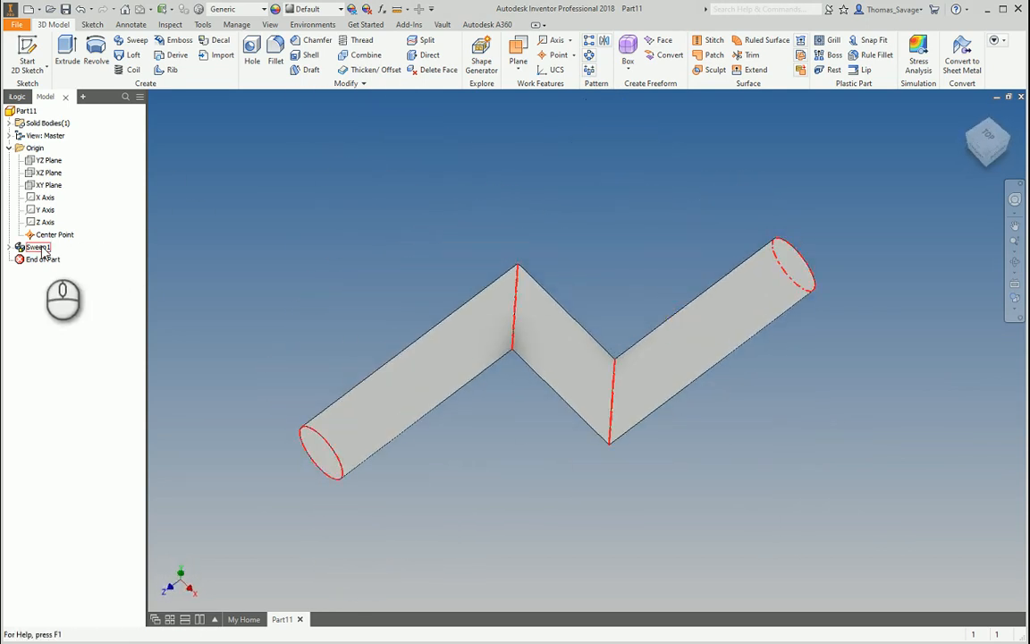
Close the swept part without saving and create a new part from the metric Standard (mm).ipt template
{"action": "left_click", "coordinate": [1023, 98]}
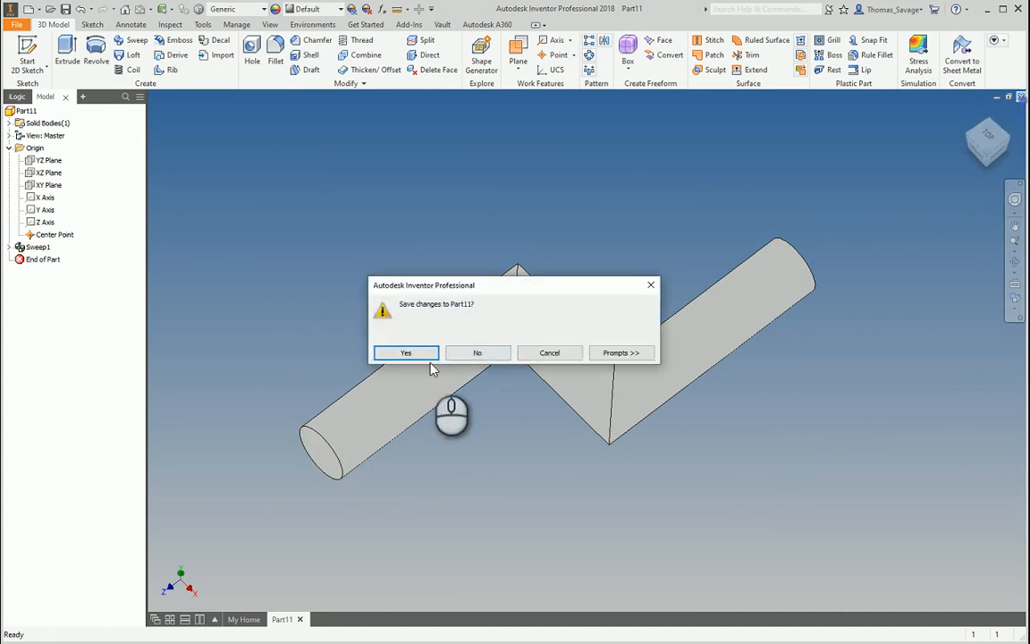
{"action": "left_click", "coordinate": [467, 353]}
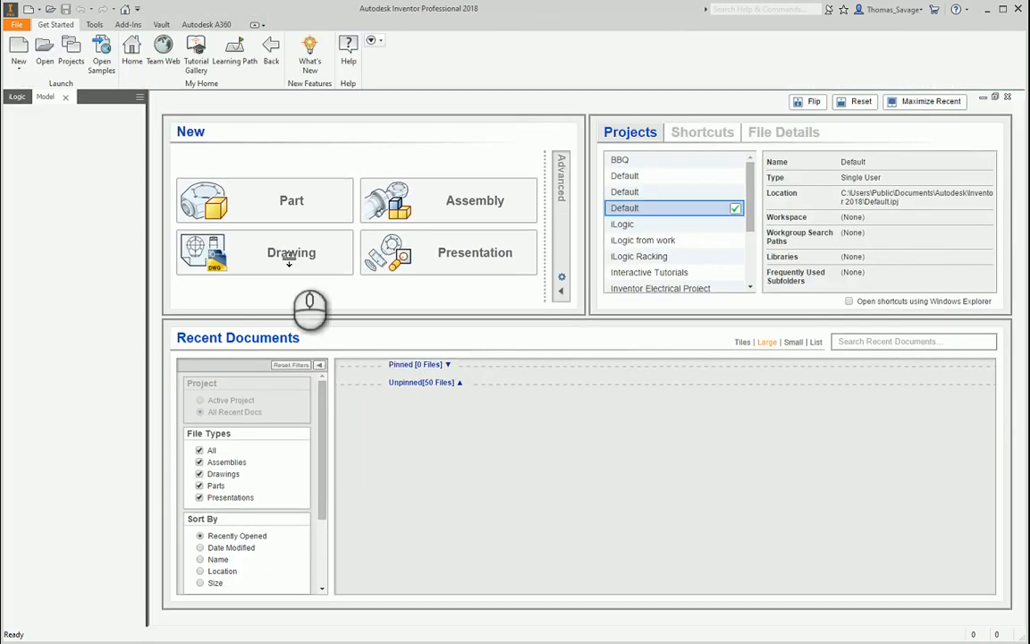
{"action": "left_click", "coordinate": [18, 54]}
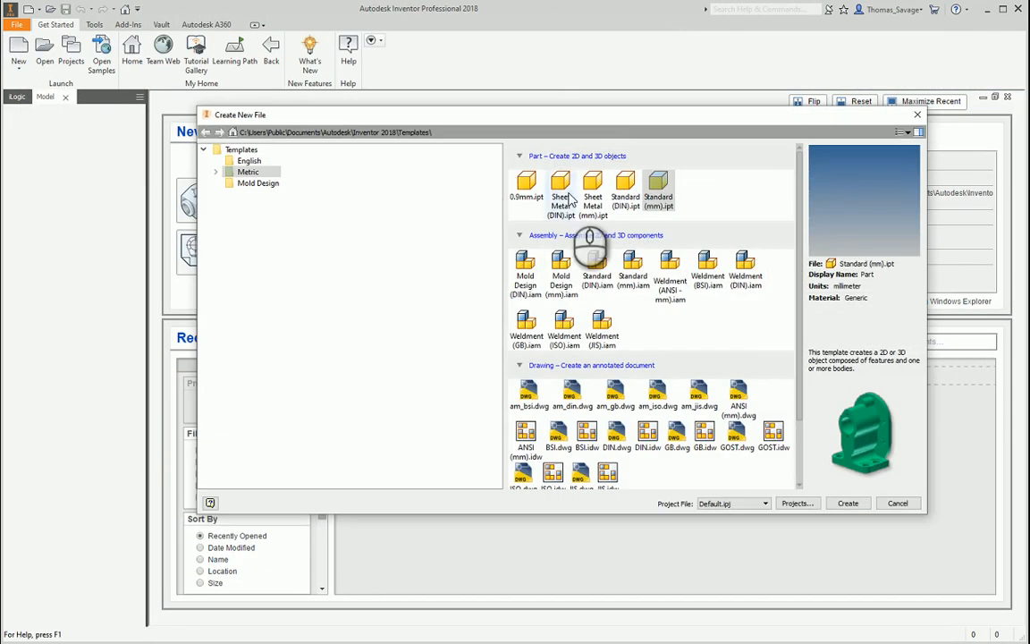
{"action": "left_click", "coordinate": [846, 503]}
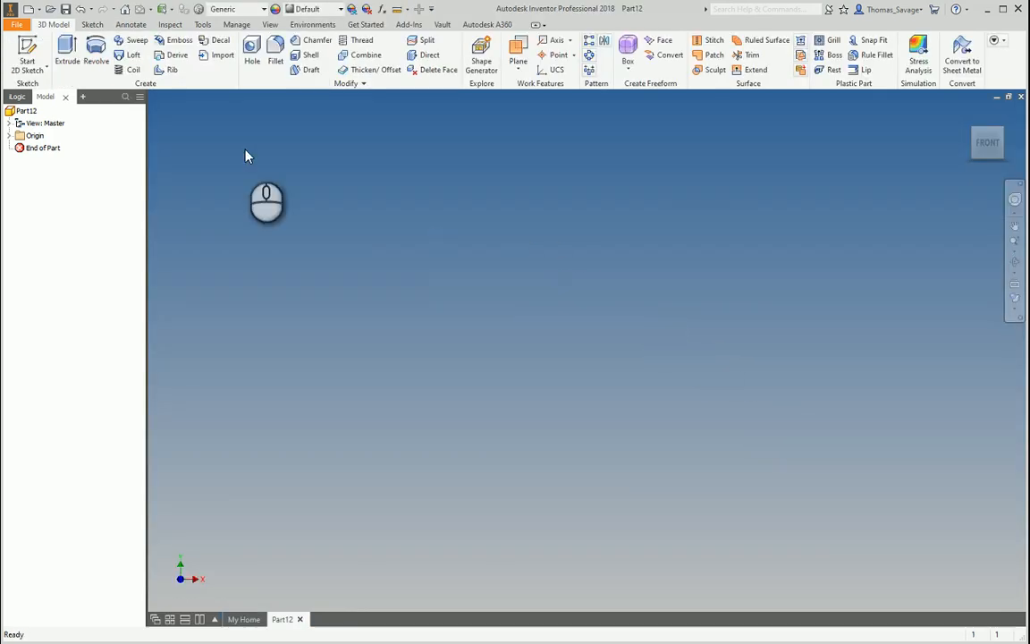
Start a 2D sketch on the XY plane and draw a center rectangle about 4.5 mm wide and 33 mm tall, away from the origin
{"action": "left_click", "coordinate": [27, 55]}
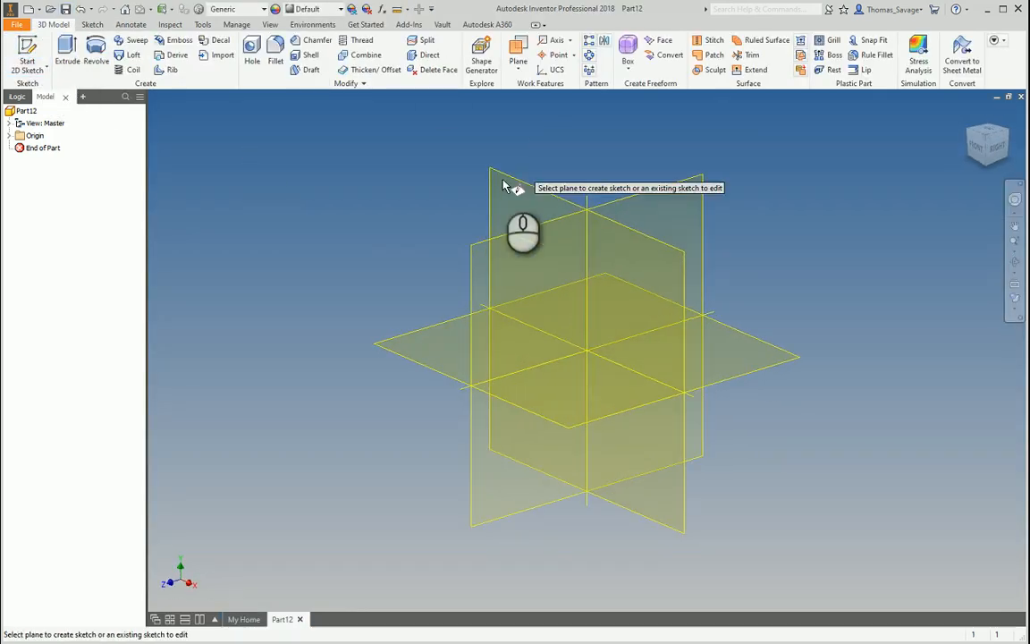
{"action": "left_click", "coordinate": [496, 172]}
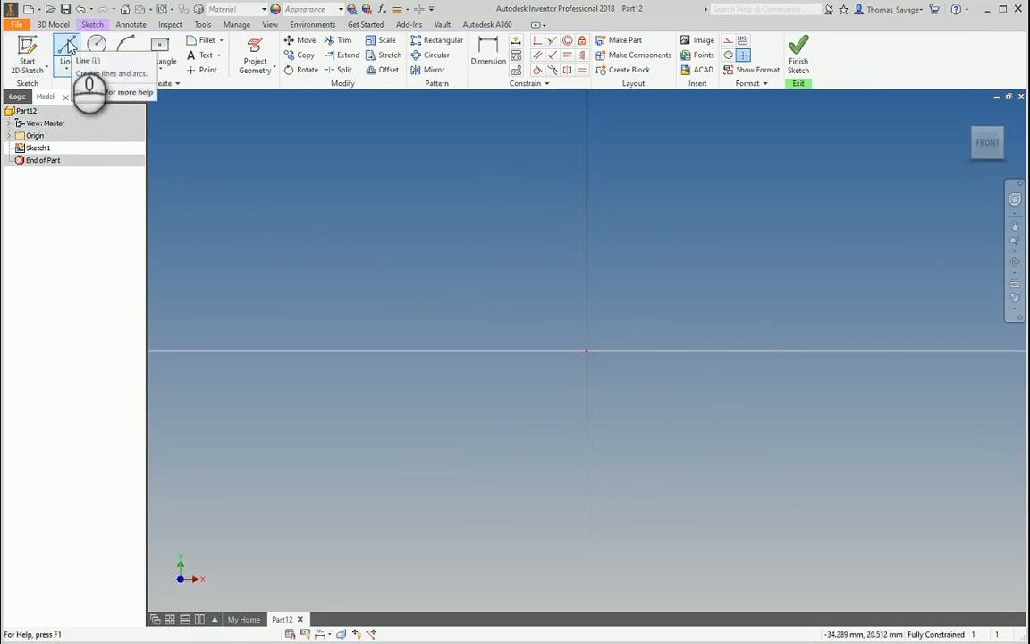
{"action": "left_click", "coordinate": [67, 49]}
{"action": "middle_click_drag", "start_coordinate": [732, 382], "coordinate": [547, 381]}
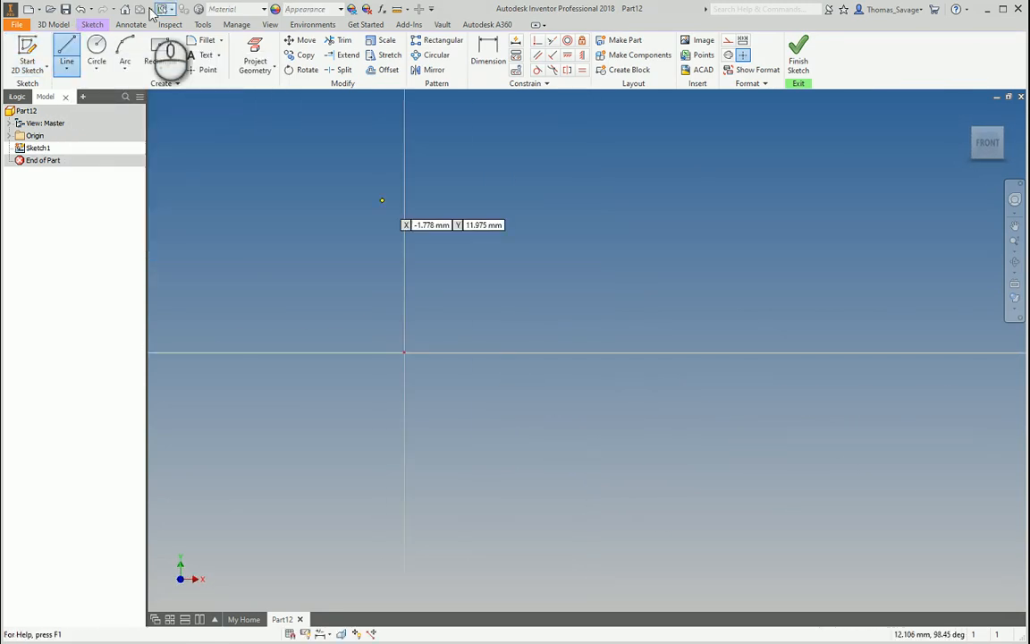
{"action": "left_click", "coordinate": [160, 56]}
{"action": "left_click", "coordinate": [697, 386]}
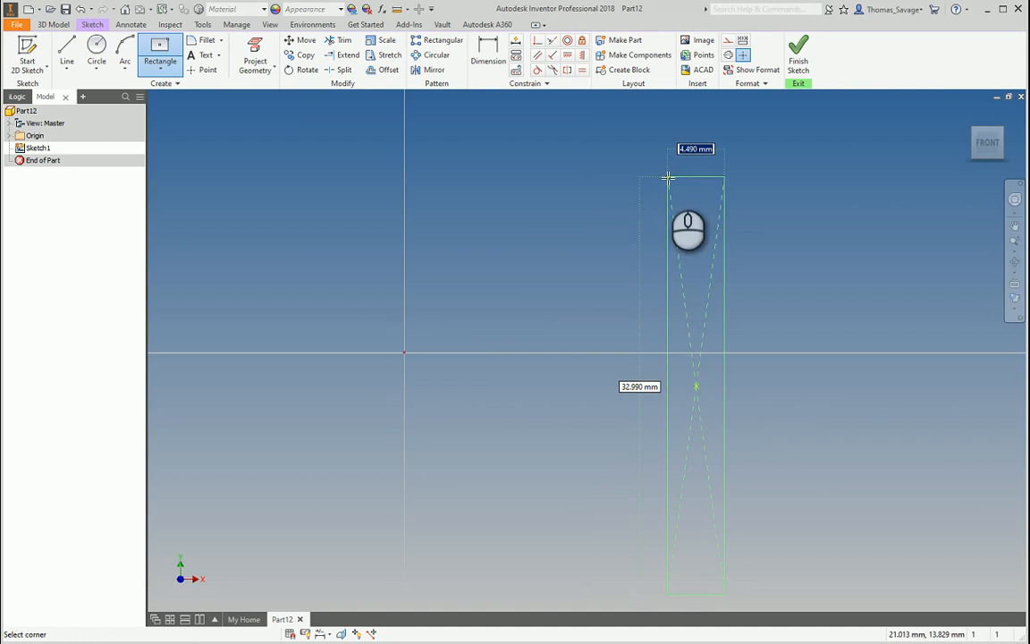
{"action": "left_click", "coordinate": [668, 177]}
{"action": "scroll", "coordinate": [483, 192], "scroll_direction": "down", "scroll_amount": 3}
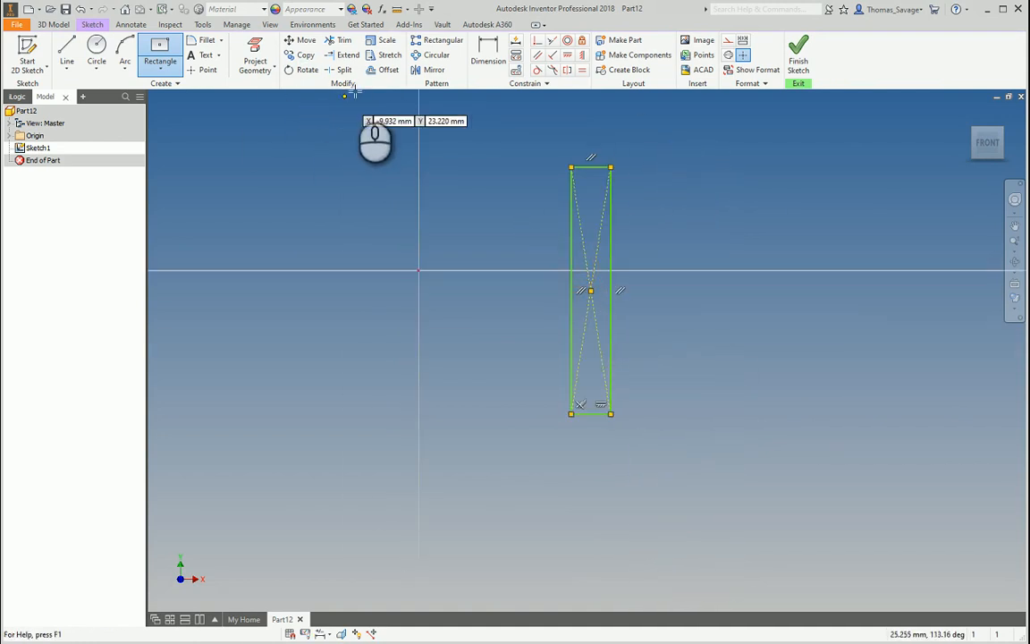
Constrain the rectangle's center point horizontally to the origin and set the rectangle's width to 20 mm
{"action": "left_click", "coordinate": [568, 55]}
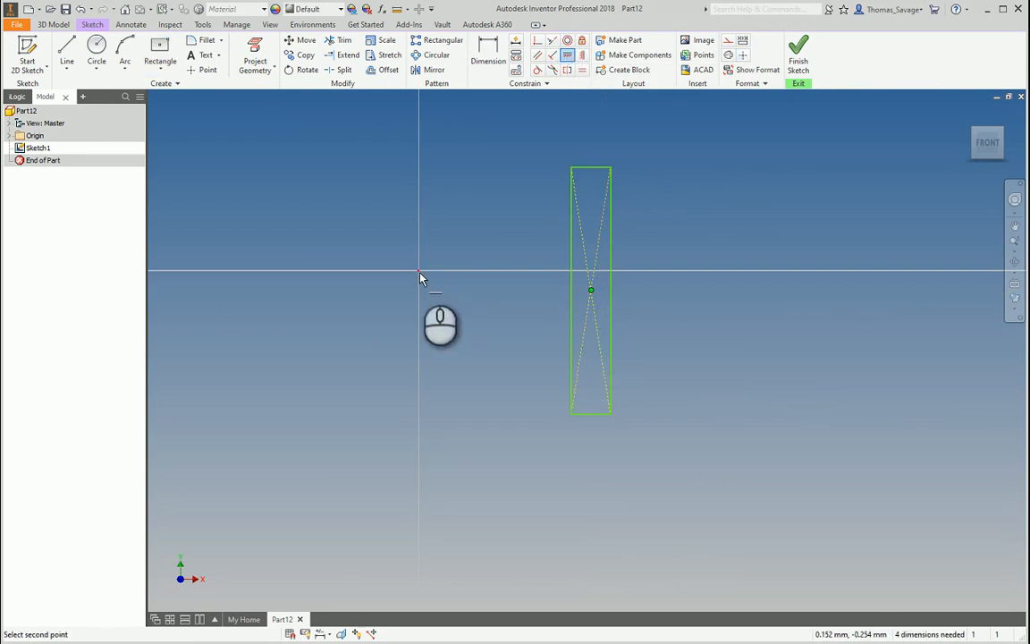
{"action": "left_click", "coordinate": [418, 271]}
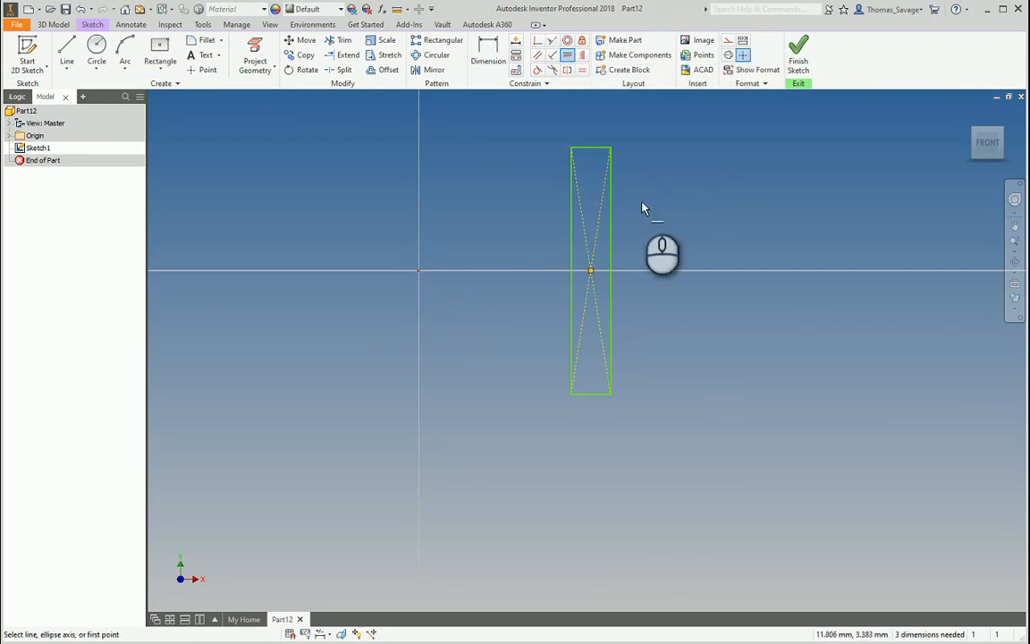
{"action": "left_click", "coordinate": [487, 54]}
{"action": "left_click", "coordinate": [604, 147]}
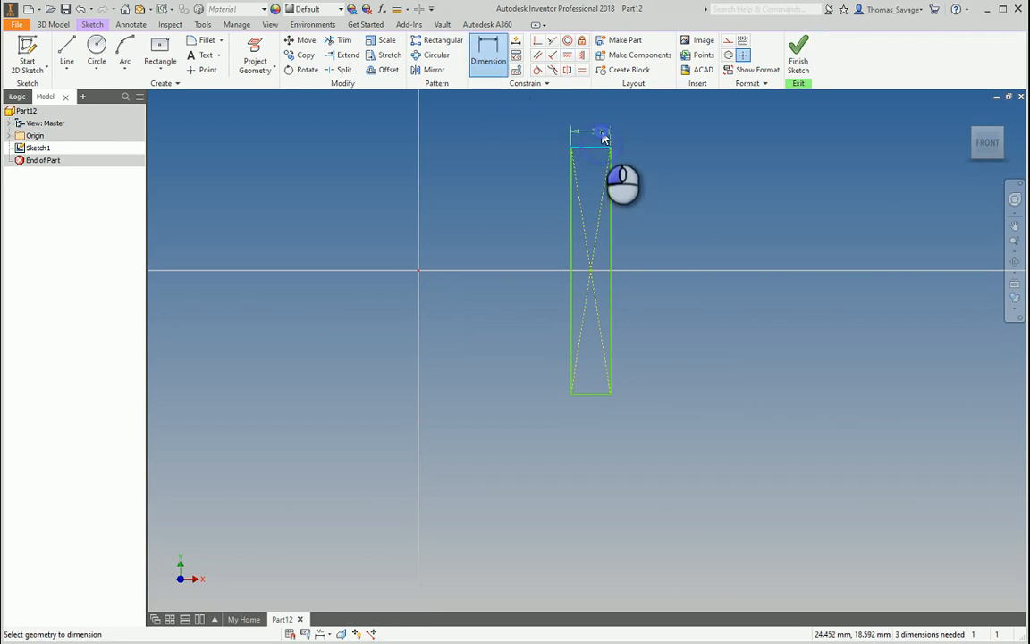
{"action": "left_click", "coordinate": [595, 128]}
{"action": "type", "text": "20"}
{"action": "key", "text": "Return"}
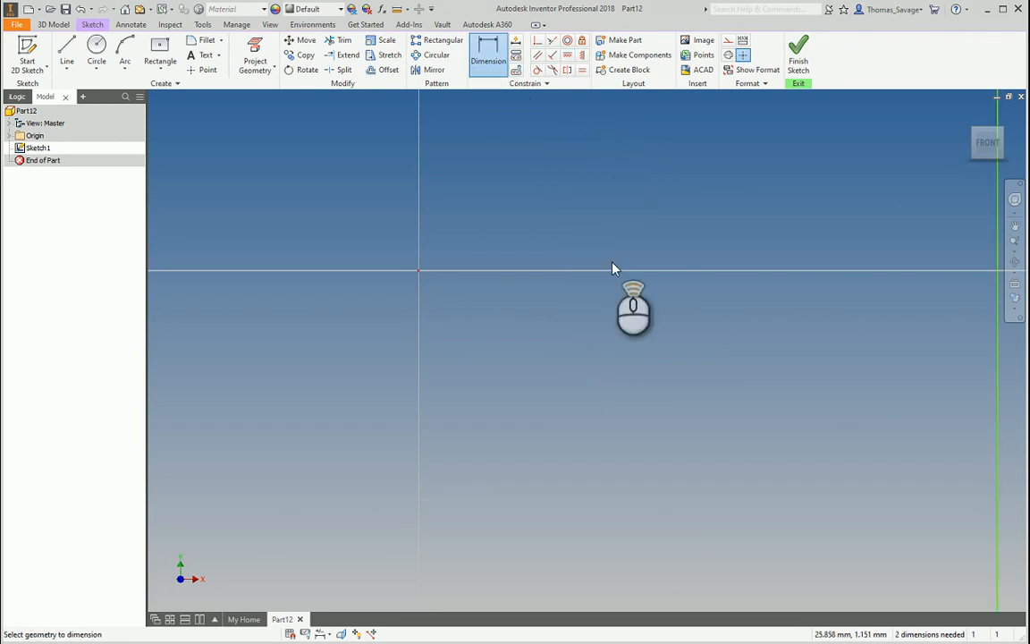
Set the rectangle's height to 125 mm with a dimension on its vertical side
{"action": "left_click", "coordinate": [684, 241]}
{"action": "left_click", "coordinate": [703, 249]}
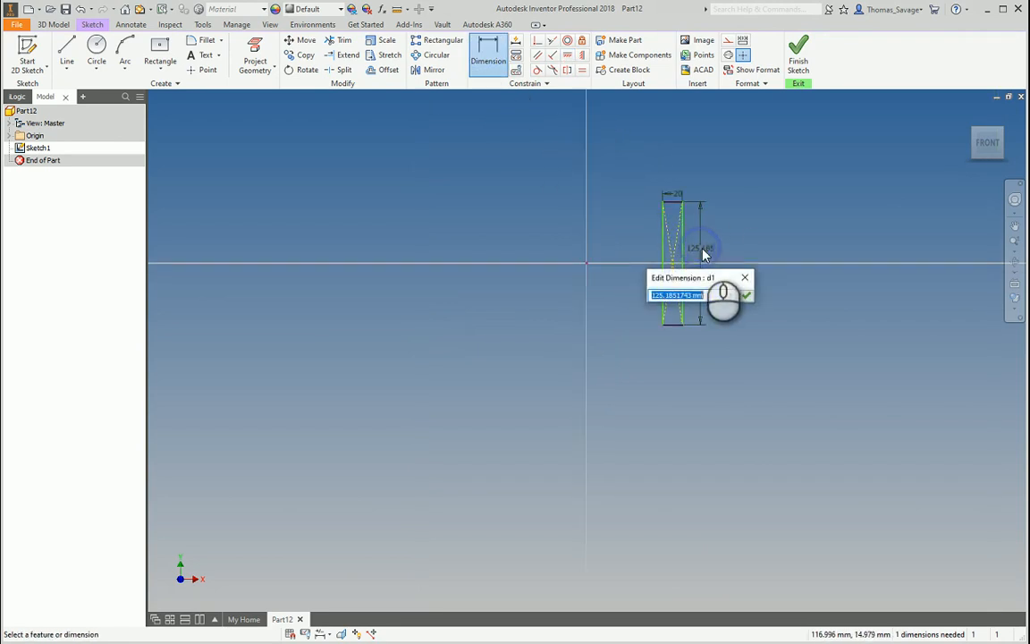
{"action": "type", "text": "125"}
{"action": "key", "text": "Return"}
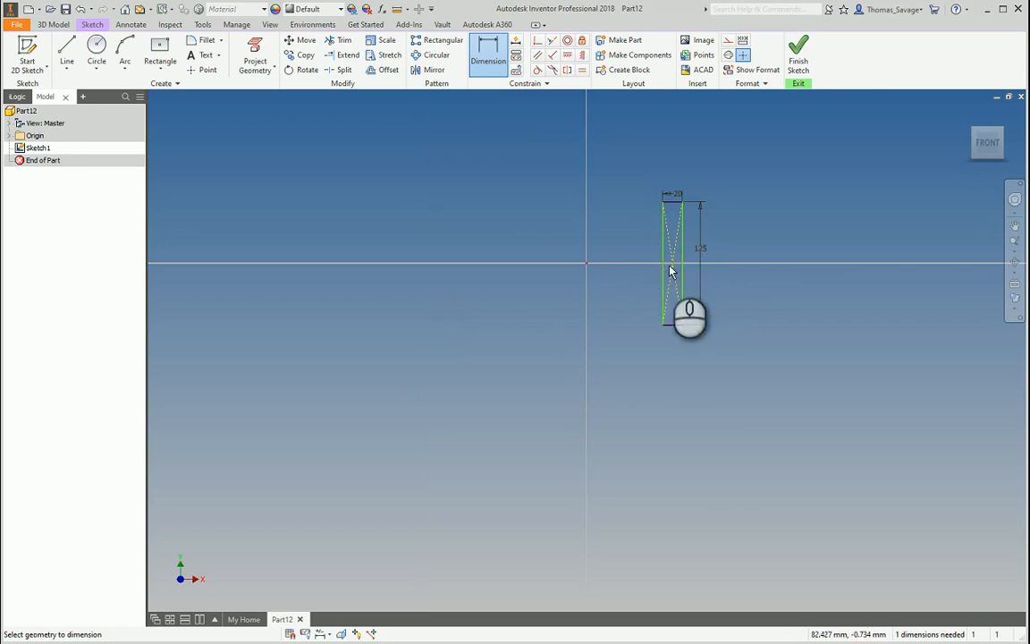
Dimension the horizontal distance from the origin to the rectangle's center point as 150 mm
{"action": "scroll", "coordinate": [669, 271], "scroll_direction": "down", "scroll_amount": 3}
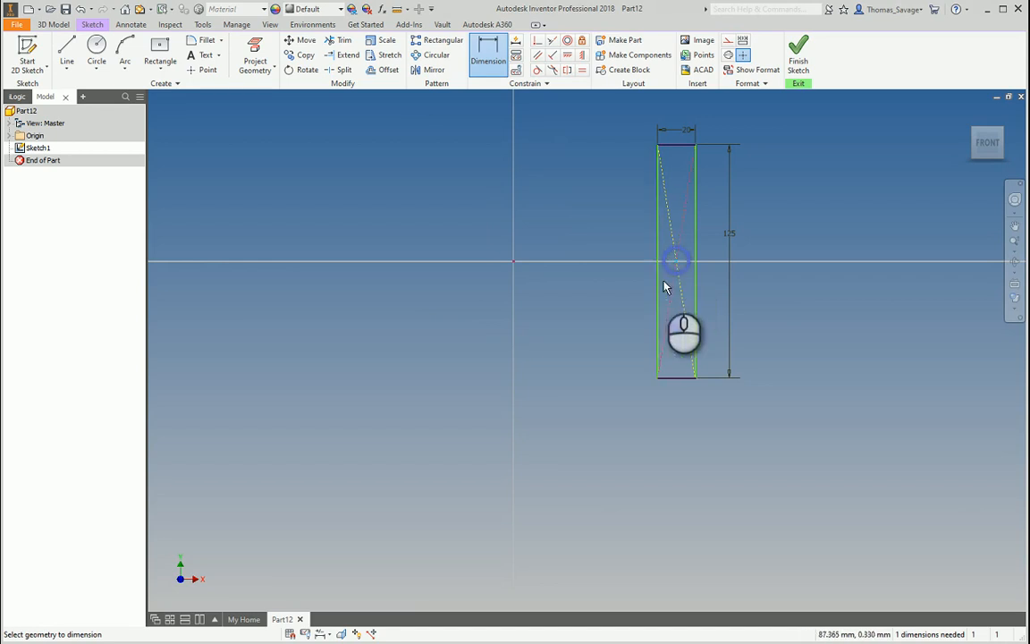
{"action": "left_click", "coordinate": [513, 261]}
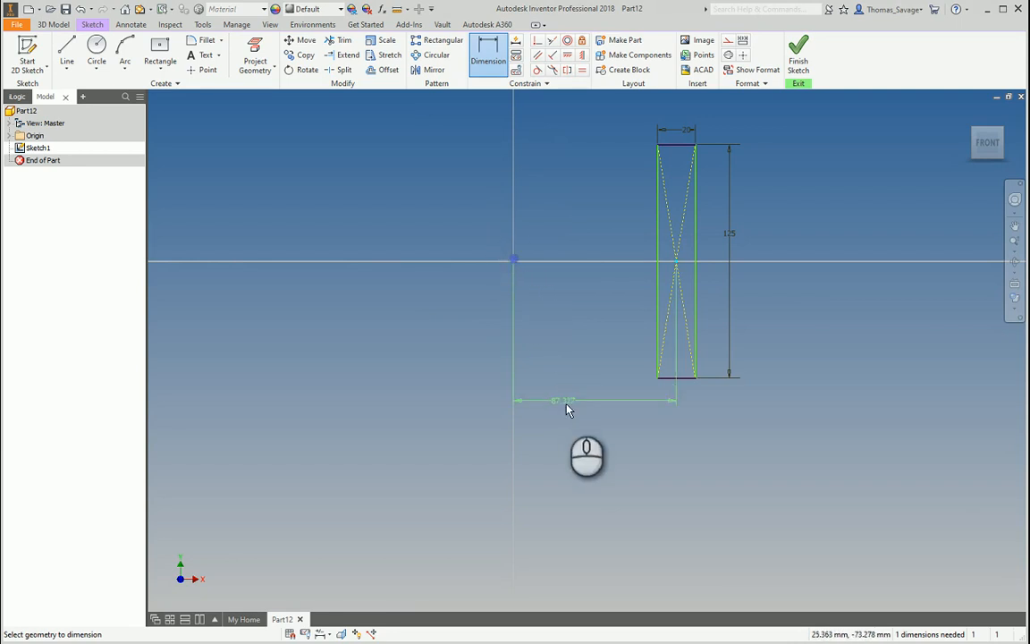
{"action": "left_click", "coordinate": [581, 422]}
{"action": "type", "text": "150"}
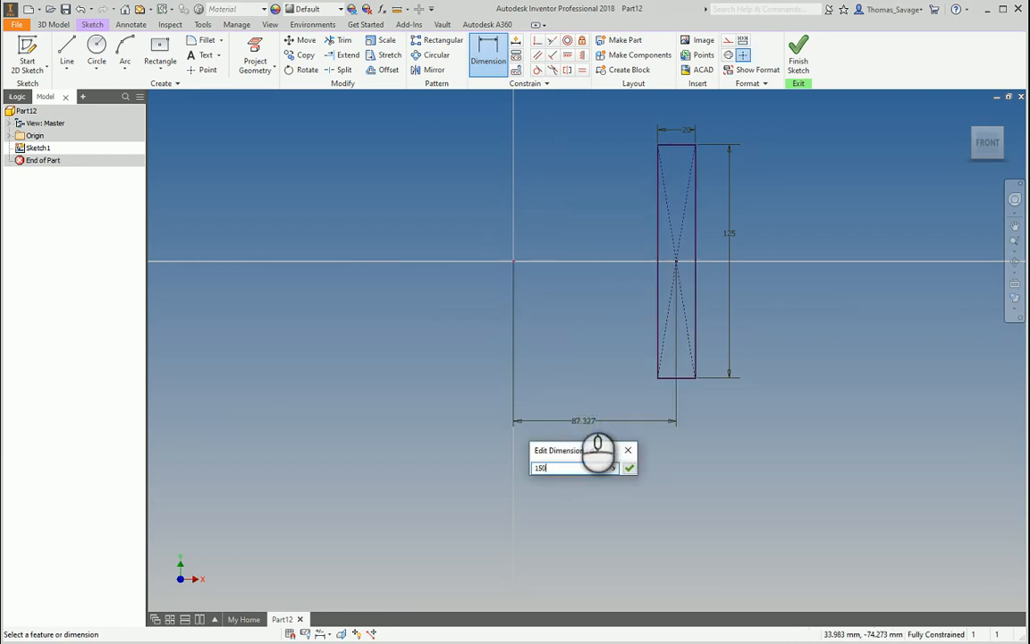
{"action": "key", "text": "Return"}
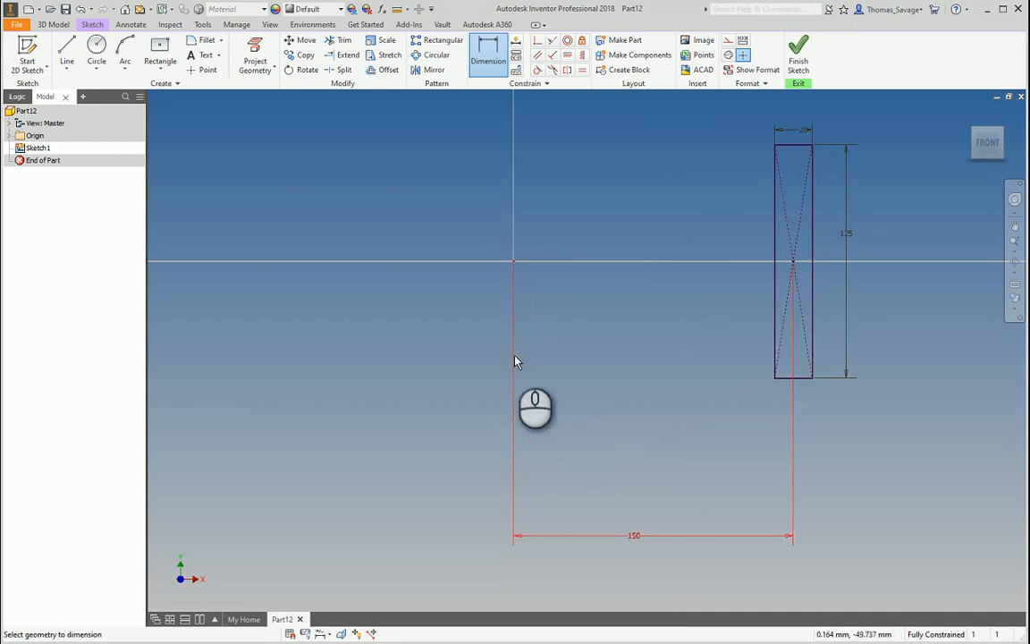
{"action": "left_click", "coordinate": [512, 262]}
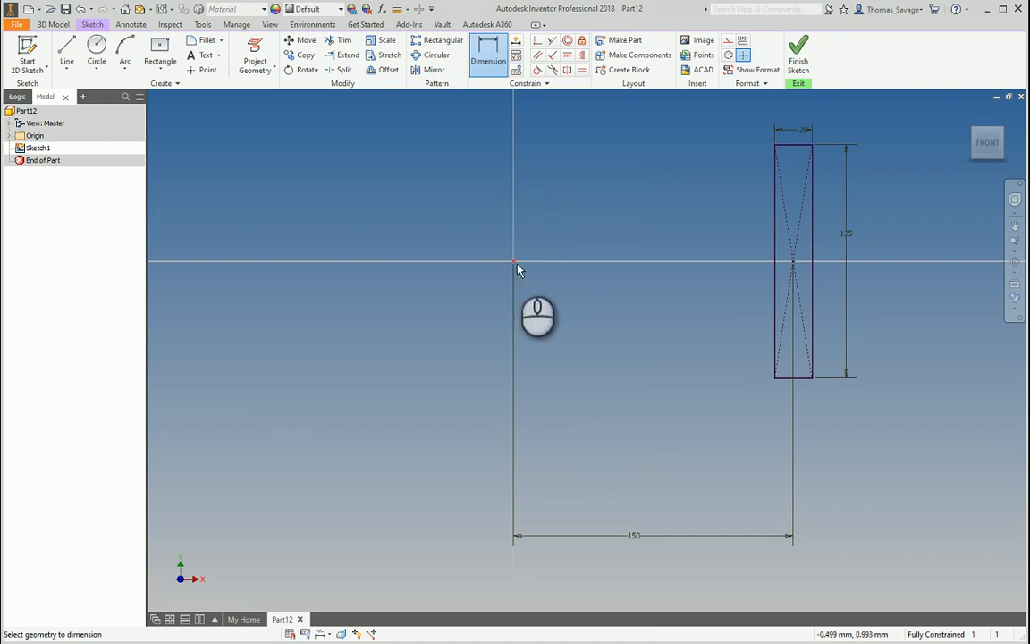
Finish the sketch and make the origin's Y axis visible
{"action": "left_click", "coordinate": [799, 56]}
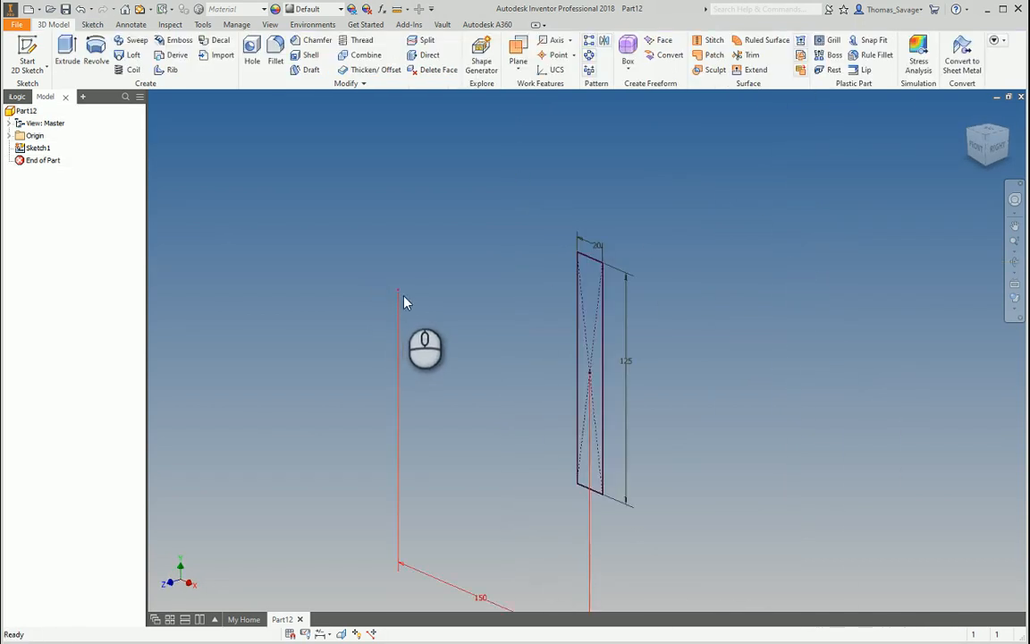
{"action": "left_click", "coordinate": [9, 135]}
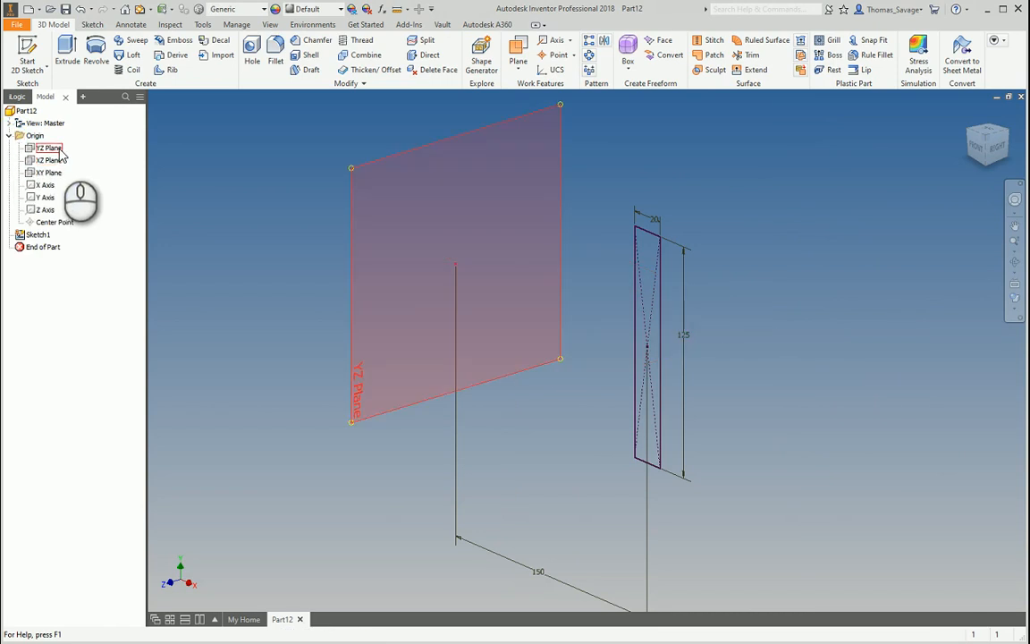
{"action": "right_click", "coordinate": [49, 198]}
{"action": "left_click", "coordinate": [88, 276]}
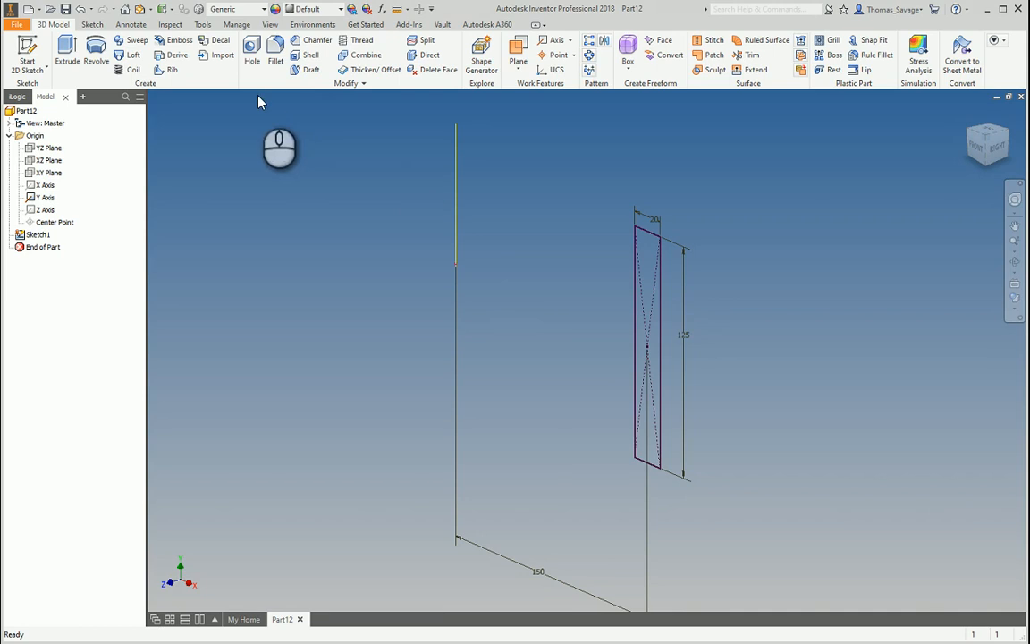
Revolve the rectangle profile around the Y axis as a solid with Angle extents of 180 degrees
{"action": "left_click", "coordinate": [95, 51]}
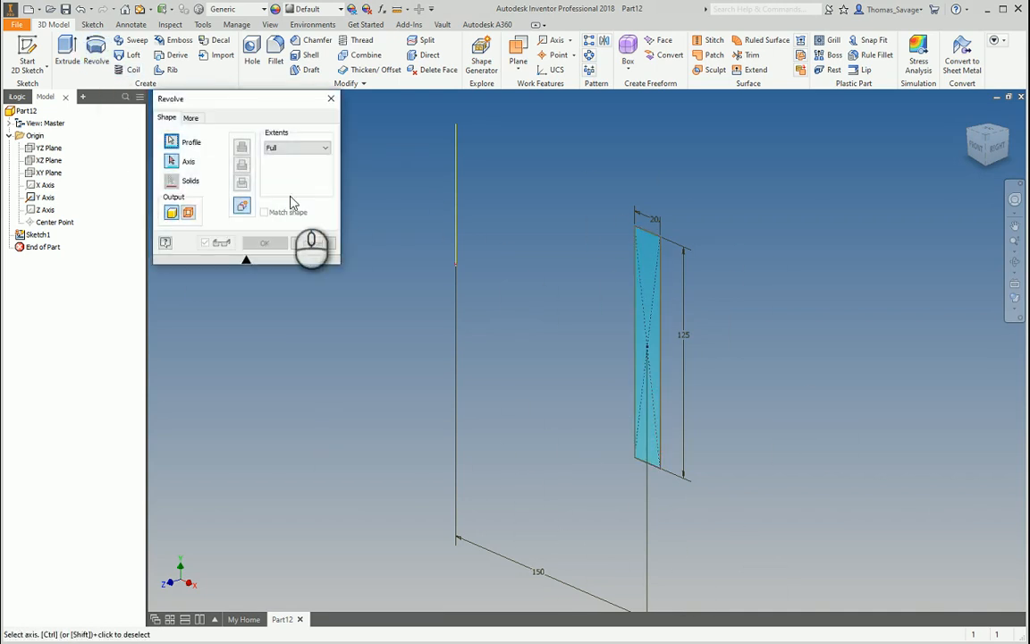
{"action": "middle_click_drag", "start_coordinate": [296, 198], "coordinate": [315, 224]}
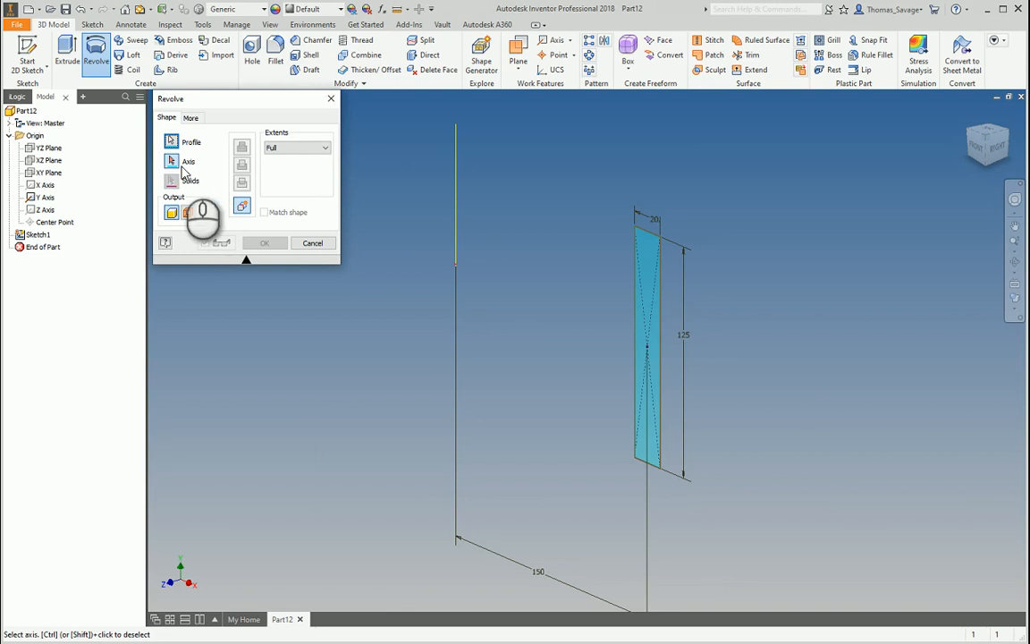
{"action": "left_click", "coordinate": [457, 159]}
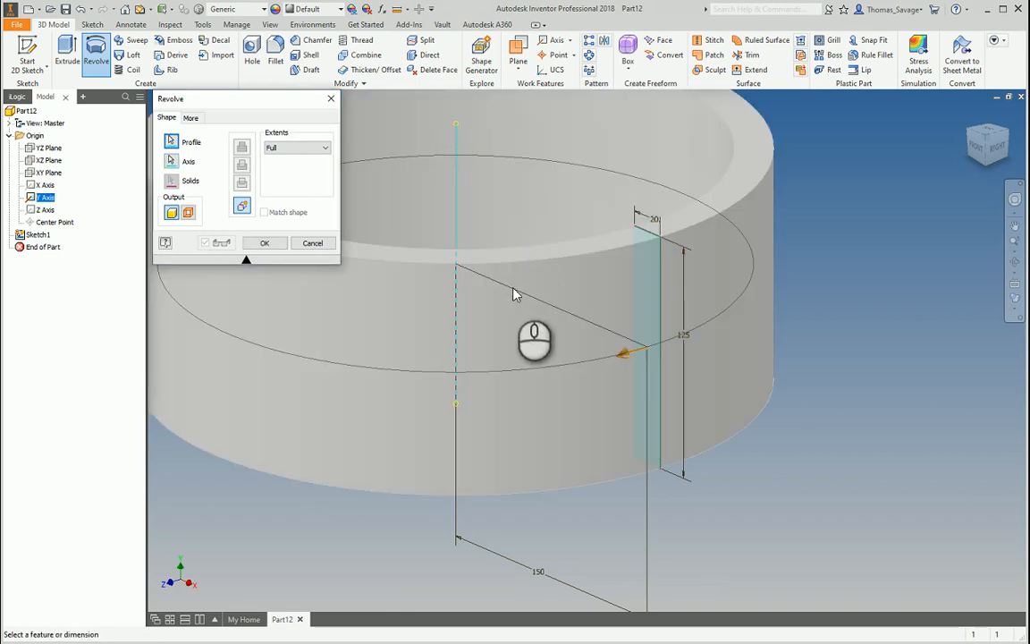
{"action": "scroll", "coordinate": [784, 392], "scroll_direction": "up", "scroll_amount": 1}
{"action": "scroll", "coordinate": [783, 386], "scroll_direction": "down", "scroll_amount": 3}
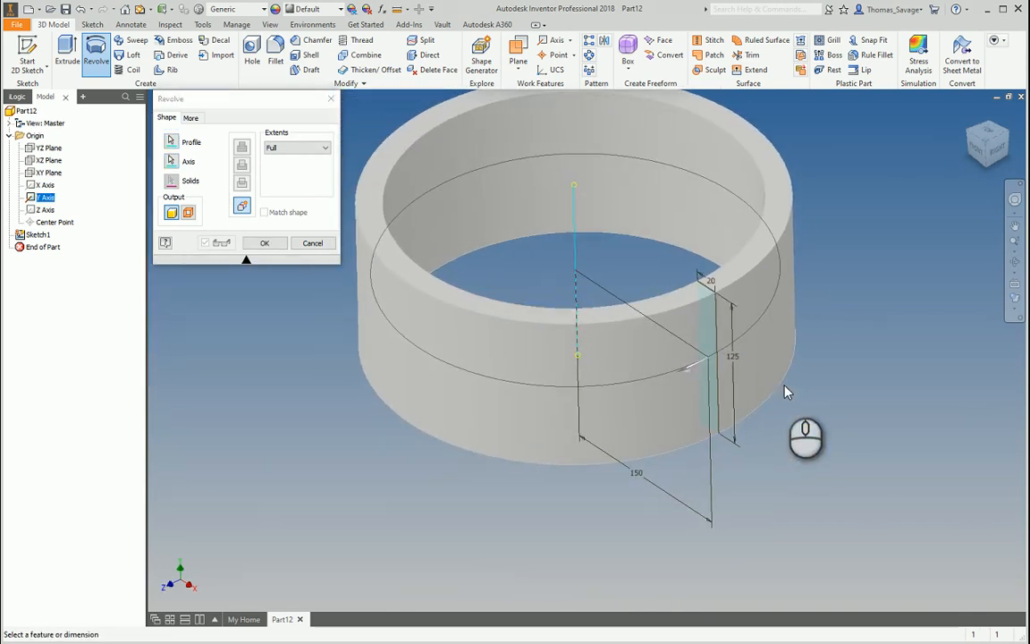
{"action": "middle_click_drag", "start_coordinate": [762, 356], "coordinate": [722, 374], "text": "shift"}
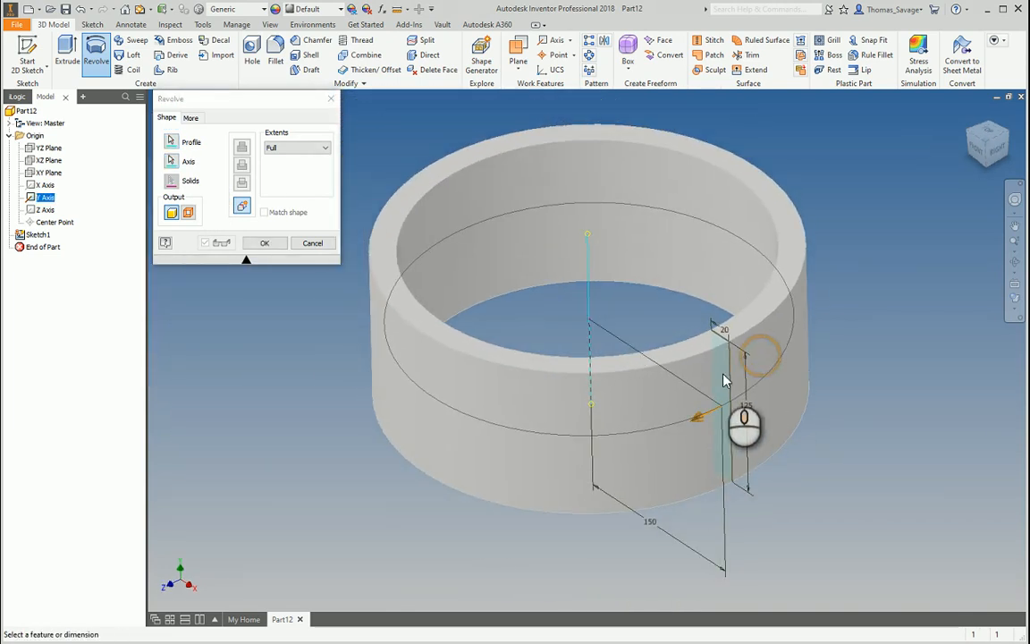
{"action": "left_click", "coordinate": [302, 149]}
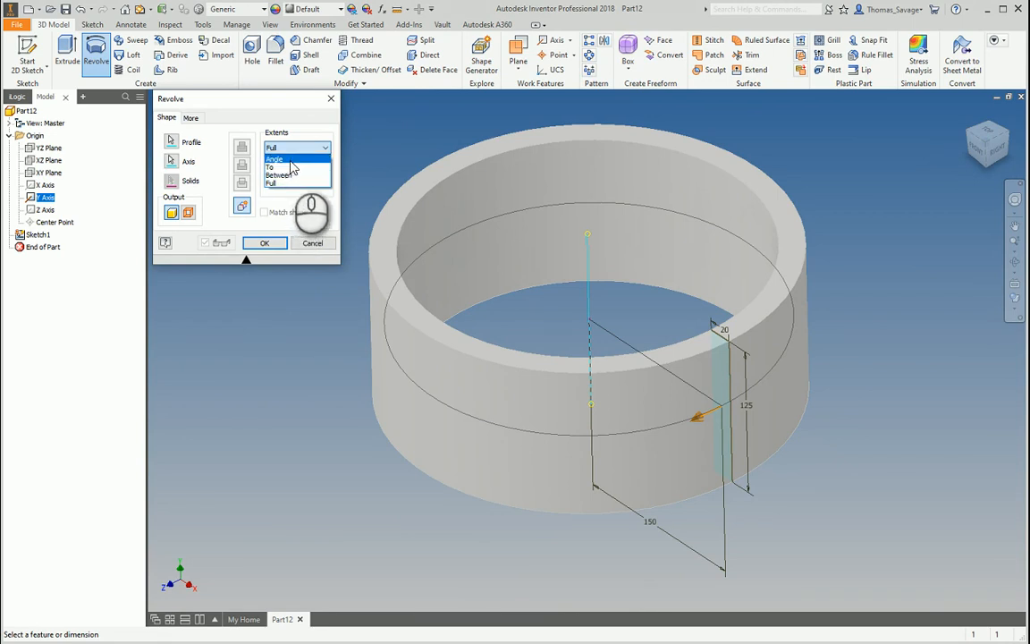
{"action": "left_click", "coordinate": [294, 149]}
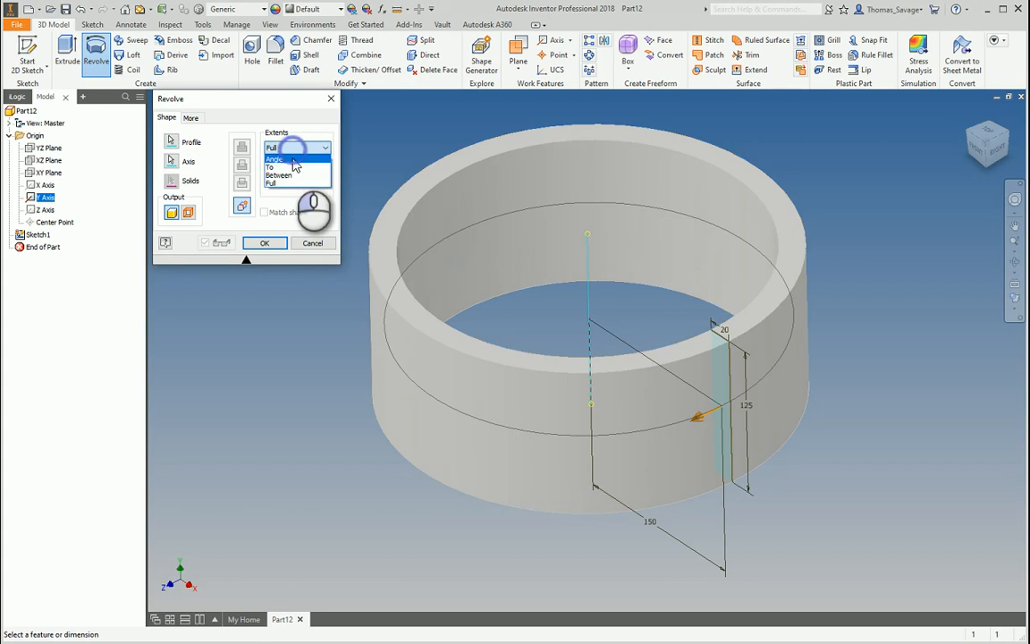
{"action": "left_click", "coordinate": [294, 161]}
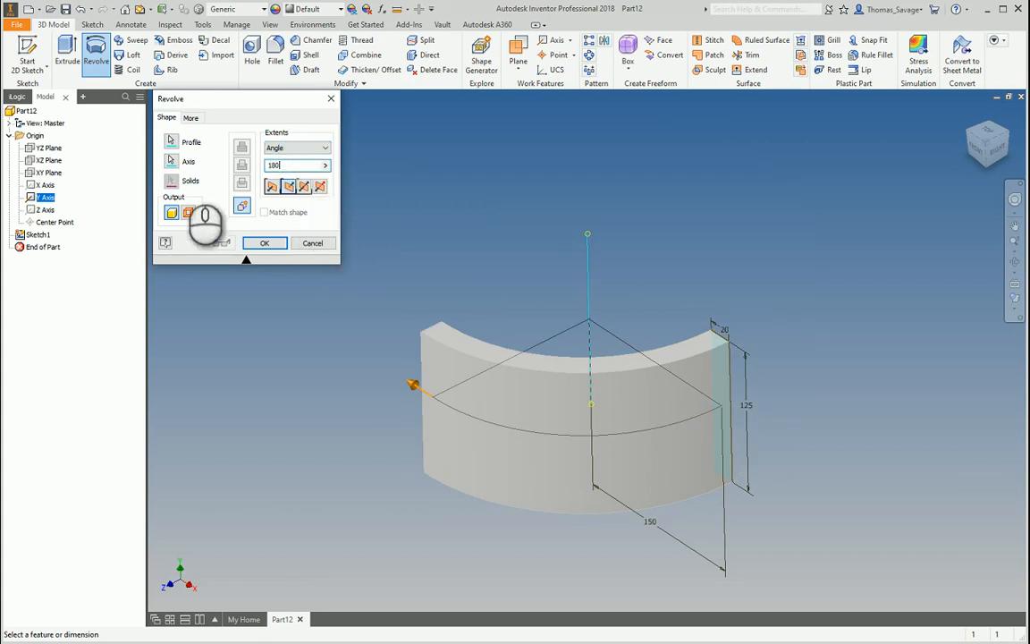
{"action": "type", "text": "180"}
{"action": "left_click", "coordinate": [264, 243]}
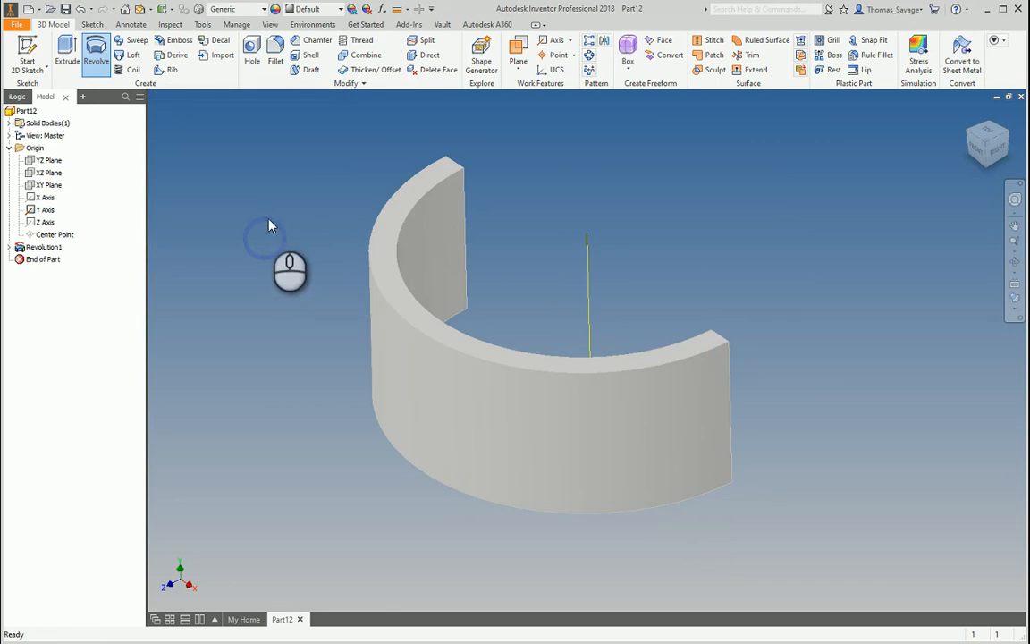
Inspect the half ring, delete the revolution together with its sketch, and hide the Y axis
{"action": "middle_click_drag", "start_coordinate": [672, 322], "coordinate": [579, 334], "text": "shift"}
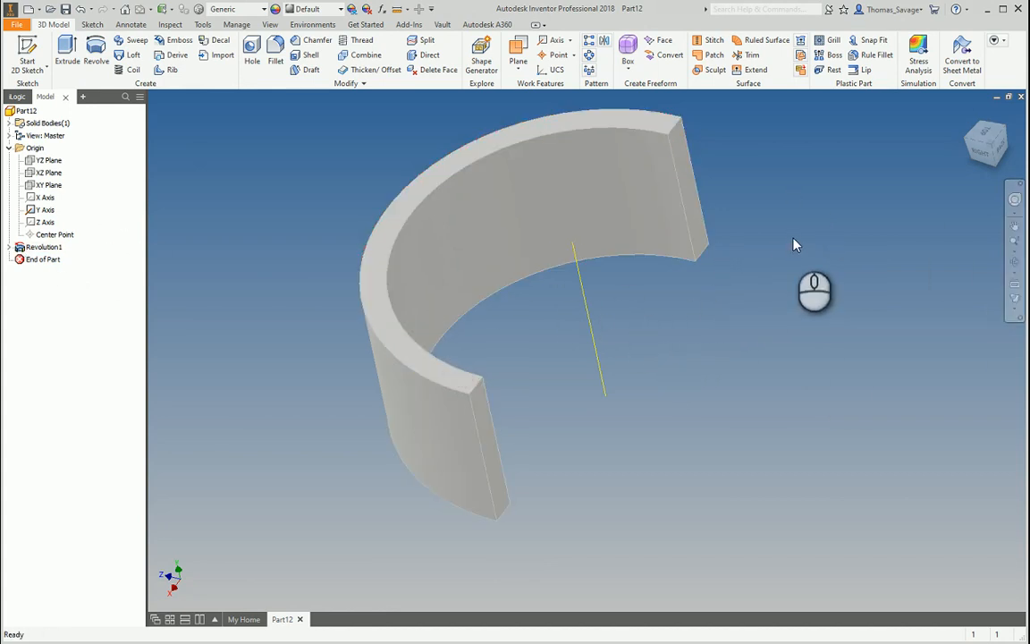
{"action": "scroll", "coordinate": [692, 218], "scroll_direction": "down", "scroll_amount": 3}
{"action": "scroll", "coordinate": [801, 204], "scroll_direction": "up", "scroll_amount": 2}
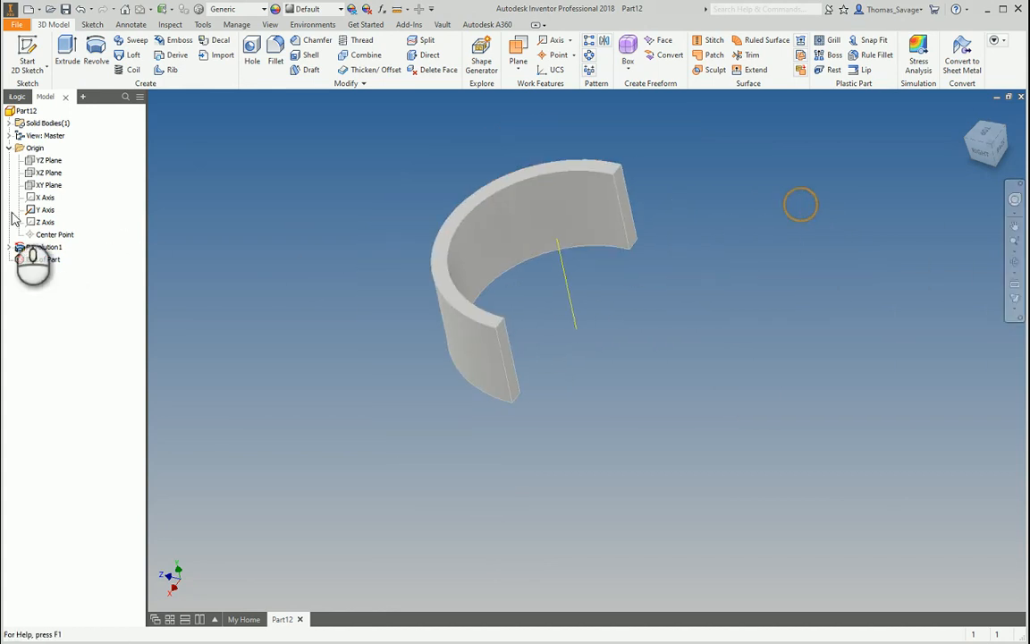
{"action": "left_click", "coordinate": [40, 248]}
{"action": "right_click", "coordinate": [43, 248]}
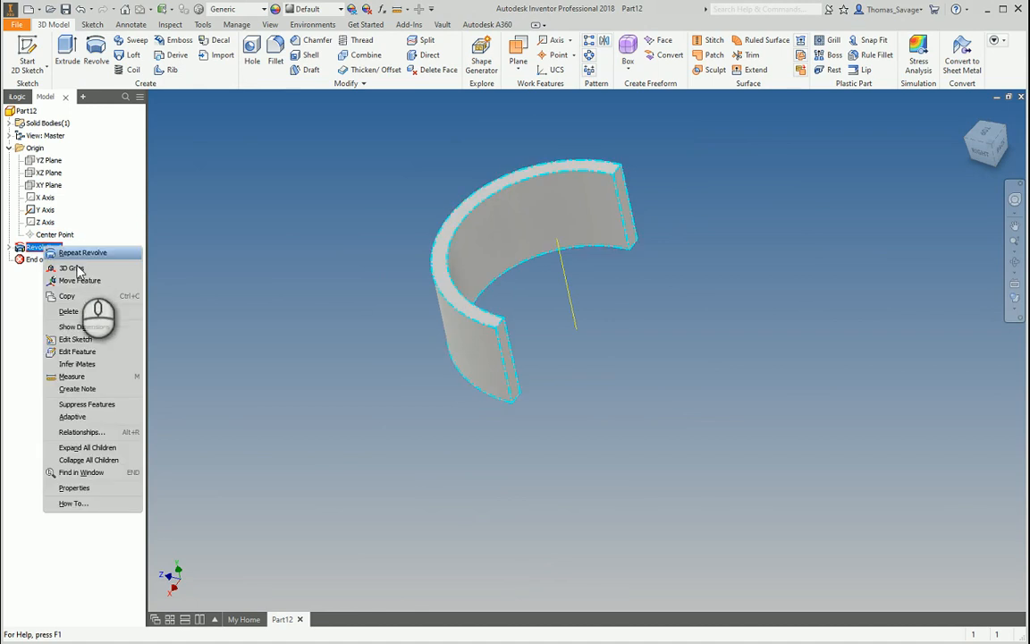
{"action": "left_click", "coordinate": [77, 311]}
{"action": "left_click", "coordinate": [152, 166]}
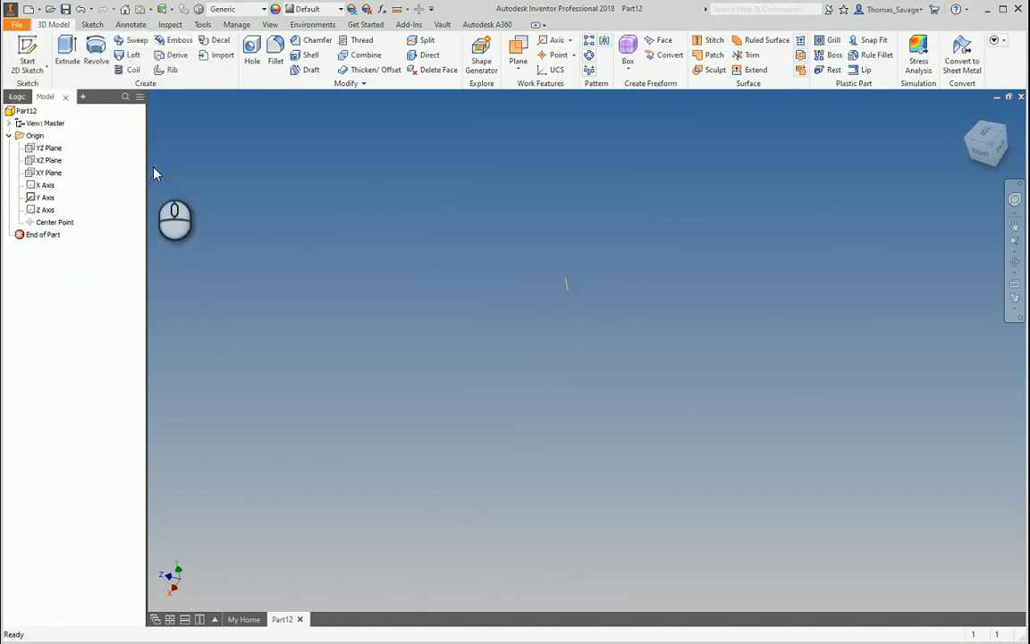
{"action": "right_click", "coordinate": [43, 201]}
{"action": "left_click", "coordinate": [100, 263]}
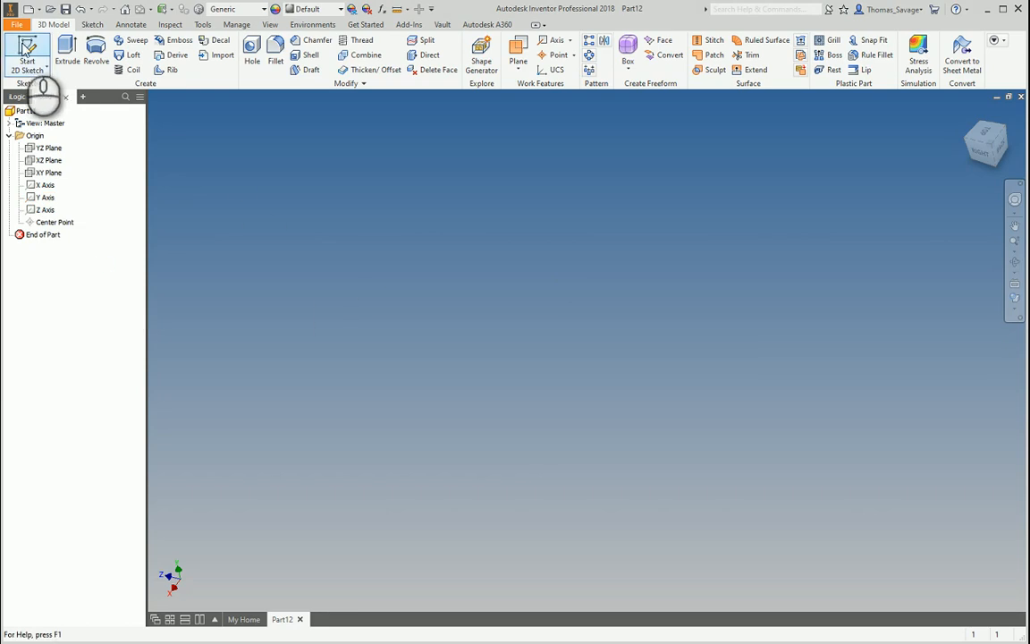
Start a new 2D sketch on the XY plane and draw a center rectangle centered on the origin
{"action": "left_click", "coordinate": [27, 52]}
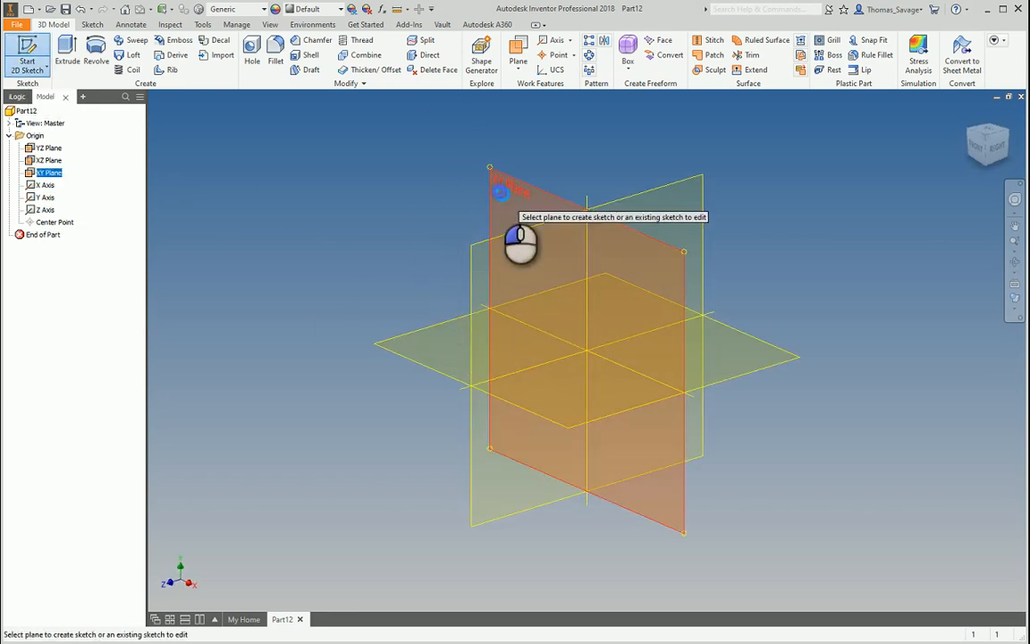
{"action": "left_click", "coordinate": [500, 190]}
{"action": "left_click", "coordinate": [159, 45]}
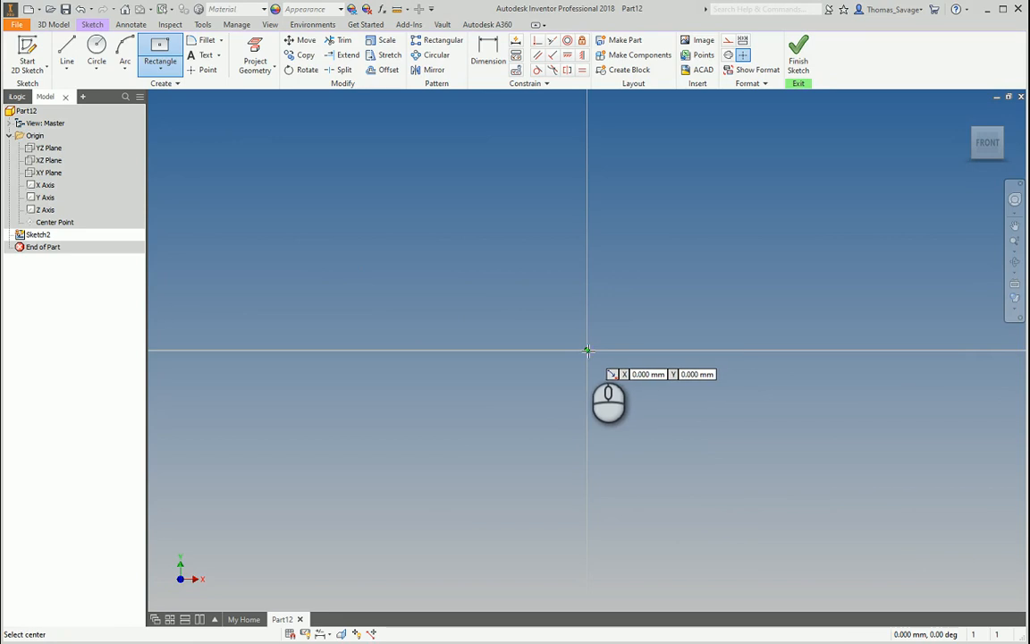
{"action": "left_click", "coordinate": [587, 350]}
{"action": "left_click", "coordinate": [355, 160]}
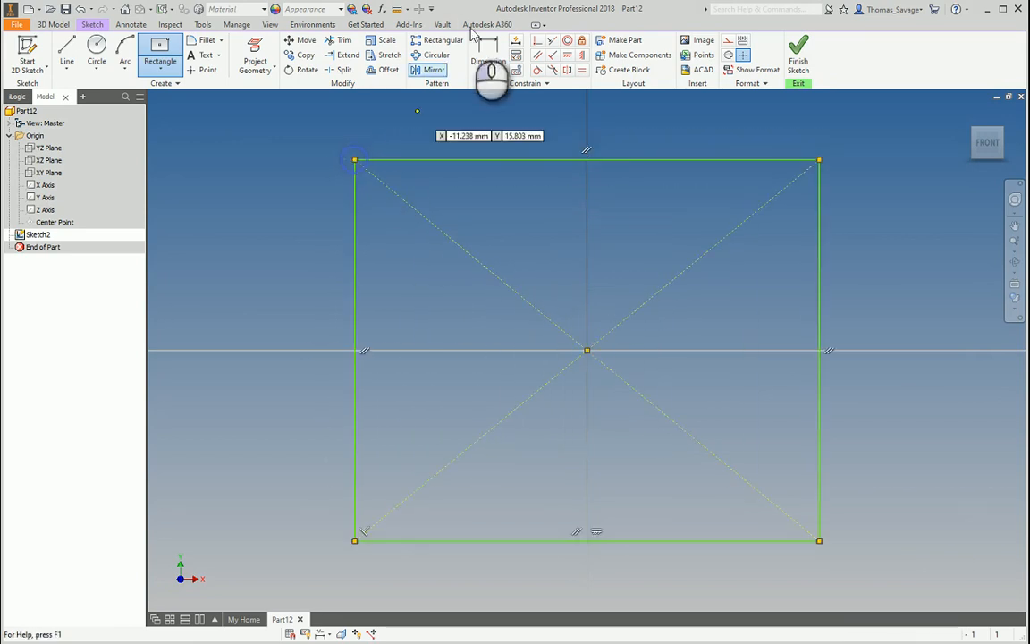
Dimension the rectangle's height as 200 mm and link its width dimension to the height so both are 200 mm
{"action": "left_click", "coordinate": [489, 60]}
{"action": "left_click", "coordinate": [356, 277]}
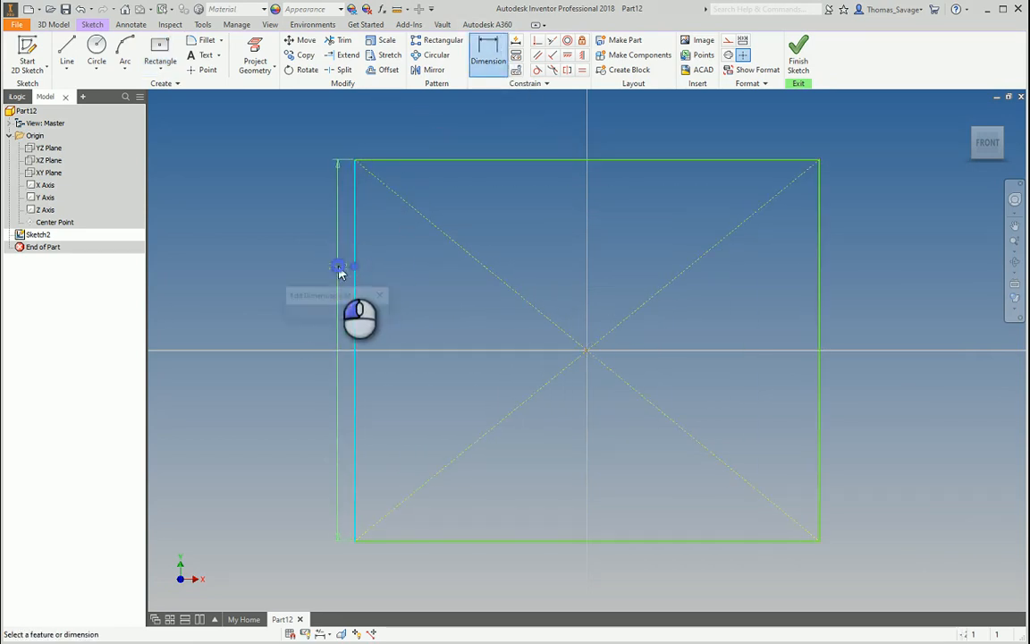
{"action": "left_click", "coordinate": [344, 271]}
{"action": "type", "text": "200"}
{"action": "key", "text": "Return"}
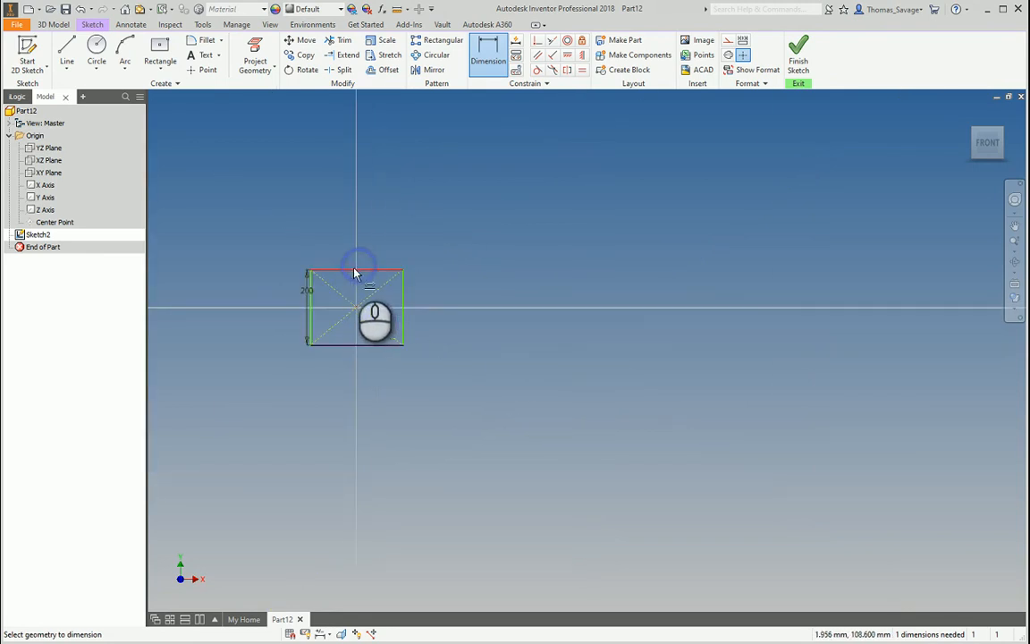
{"action": "left_click", "coordinate": [344, 264]}
{"action": "middle_click_drag", "start_coordinate": [483, 361], "coordinate": [729, 274]}
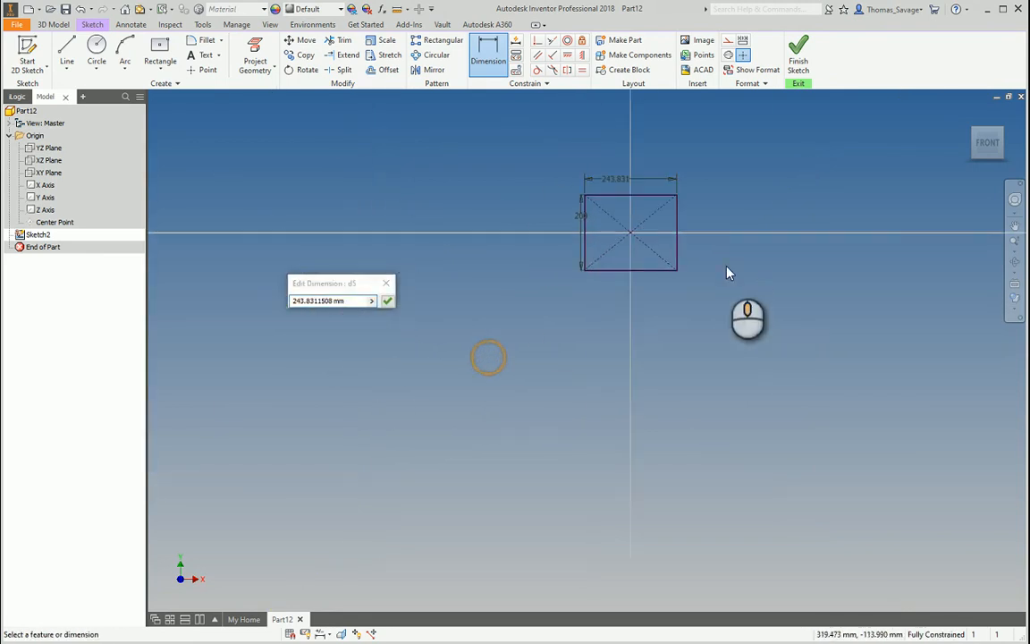
{"action": "left_click", "coordinate": [387, 300]}
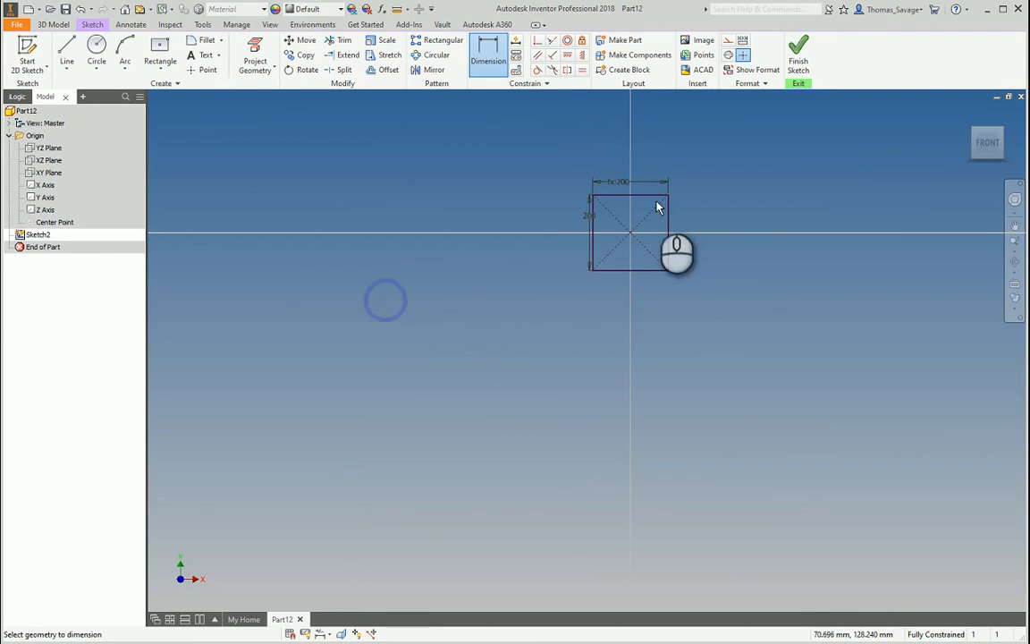
Finish the square's sketch and make the origin XY plane visible
{"action": "left_click", "coordinate": [799, 61]}
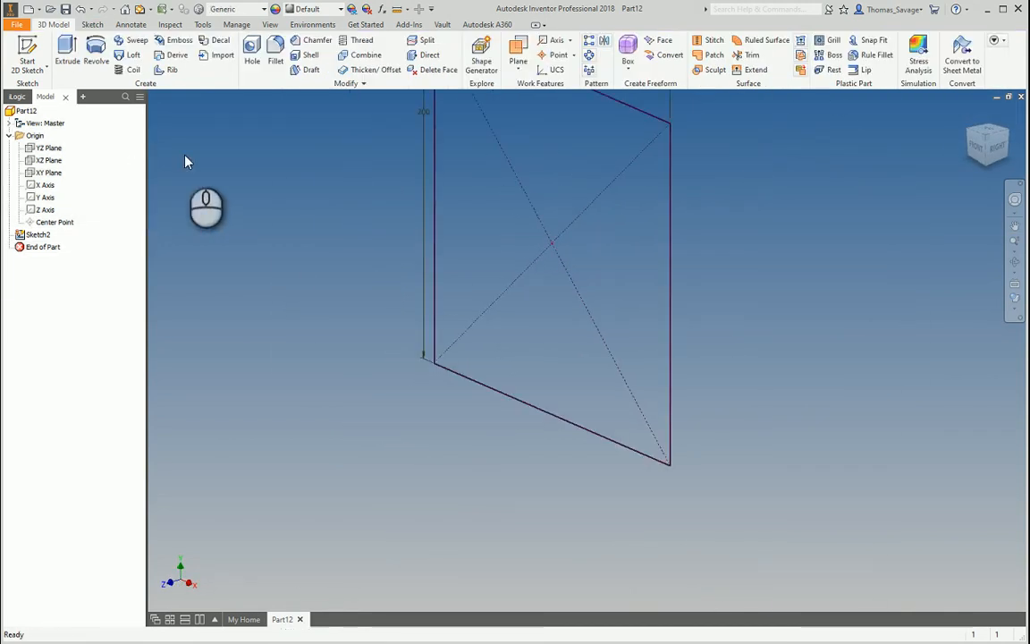
{"action": "right_click", "coordinate": [58, 172]}
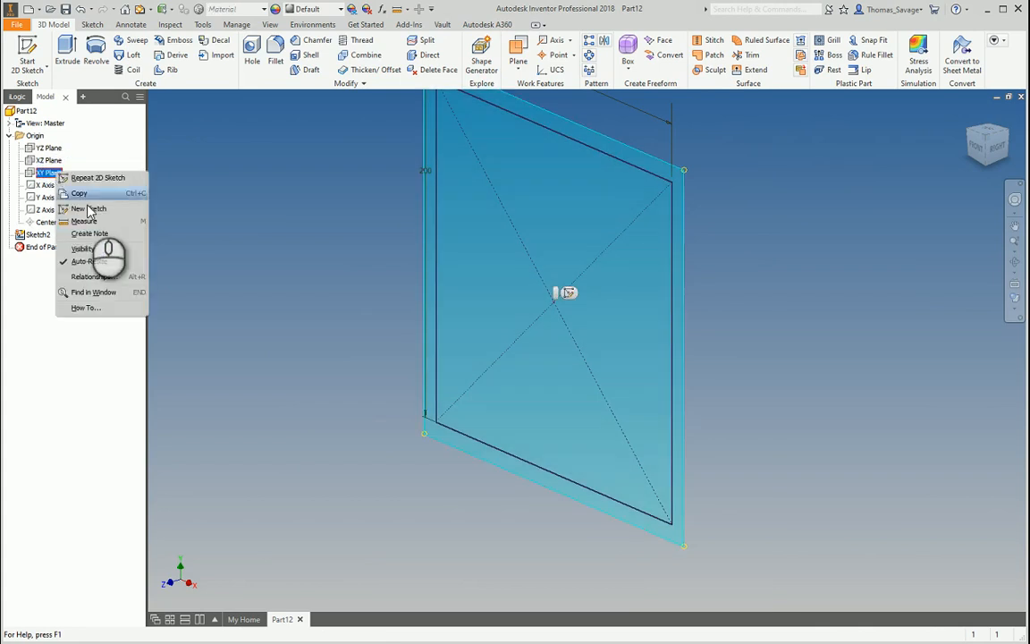
{"action": "left_click", "coordinate": [97, 244]}
{"action": "right_click", "coordinate": [54, 175]}
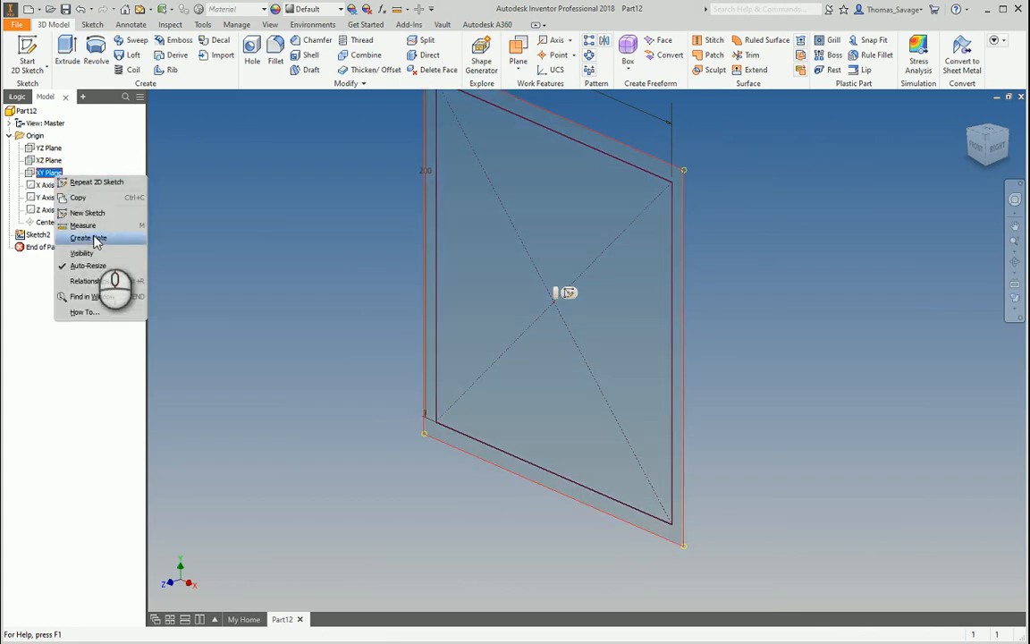
{"action": "left_click", "coordinate": [93, 252]}
{"action": "left_click", "coordinate": [213, 248]}
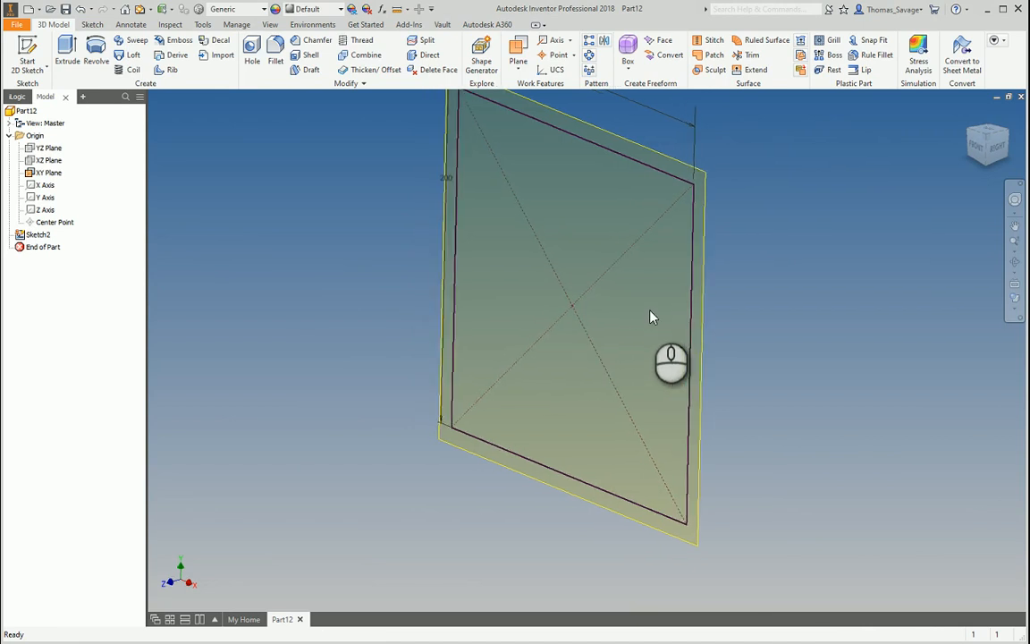
Create a work plane offset 150 mm from the XY plane
{"action": "mouse_move", "coordinate": [668, 313]}
{"action": "middle_mouse_down"}
{"action": "mouse_move", "coordinate": [713, 359]}
{"action": "mouse_move", "coordinate": [678, 298]}
{"action": "mouse_move", "coordinate": [694, 348]}
{"action": "mouse_move", "coordinate": [715, 315]}
{"action": "mouse_move", "coordinate": [722, 323]}
{"action": "middle_mouse_up"}
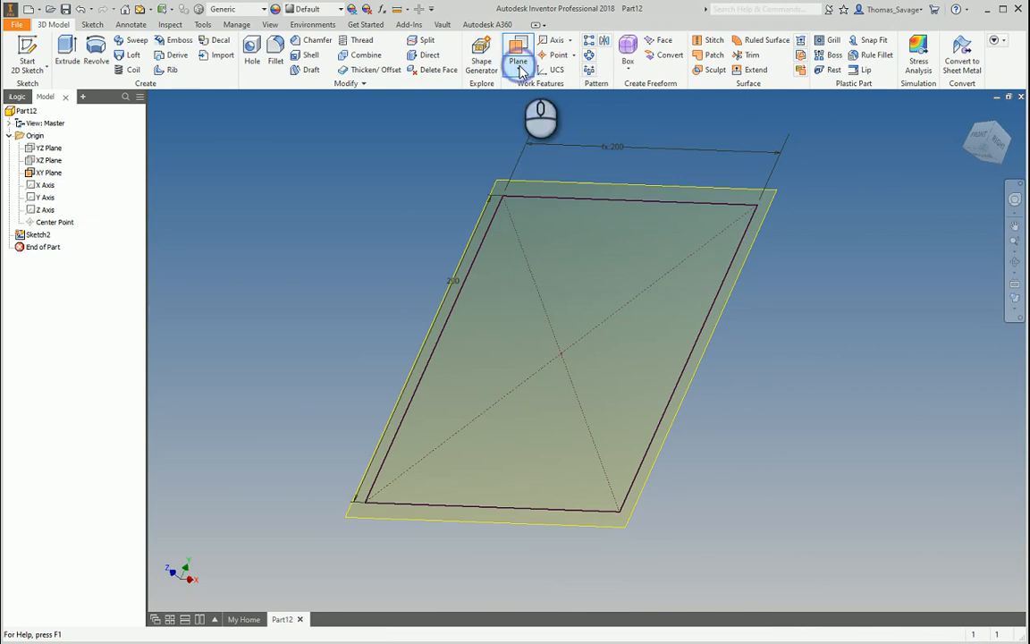
{"action": "left_click", "coordinate": [519, 71]}
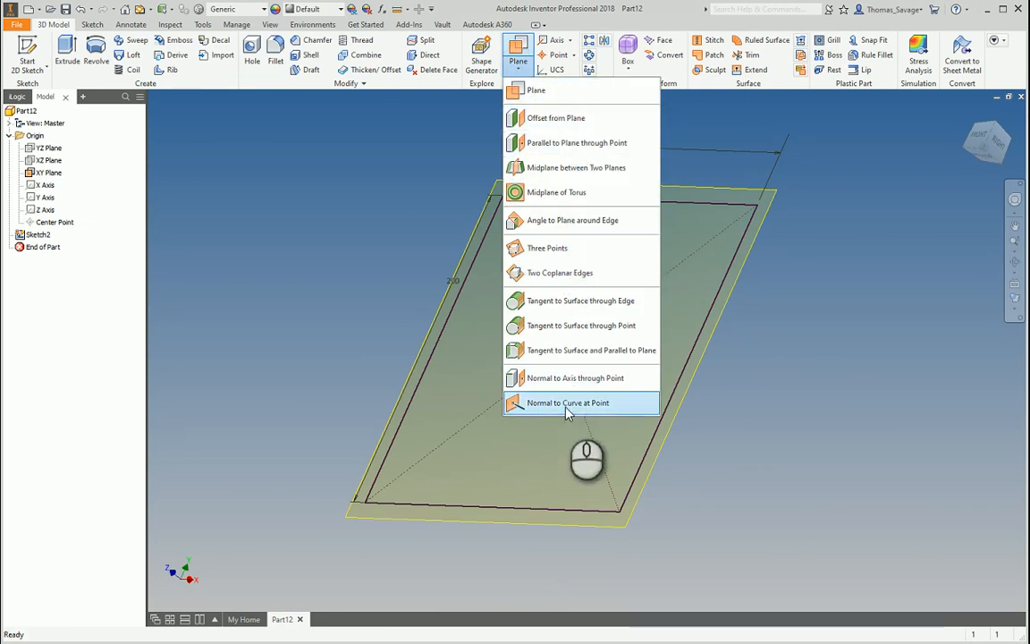
{"action": "left_click", "coordinate": [582, 118]}
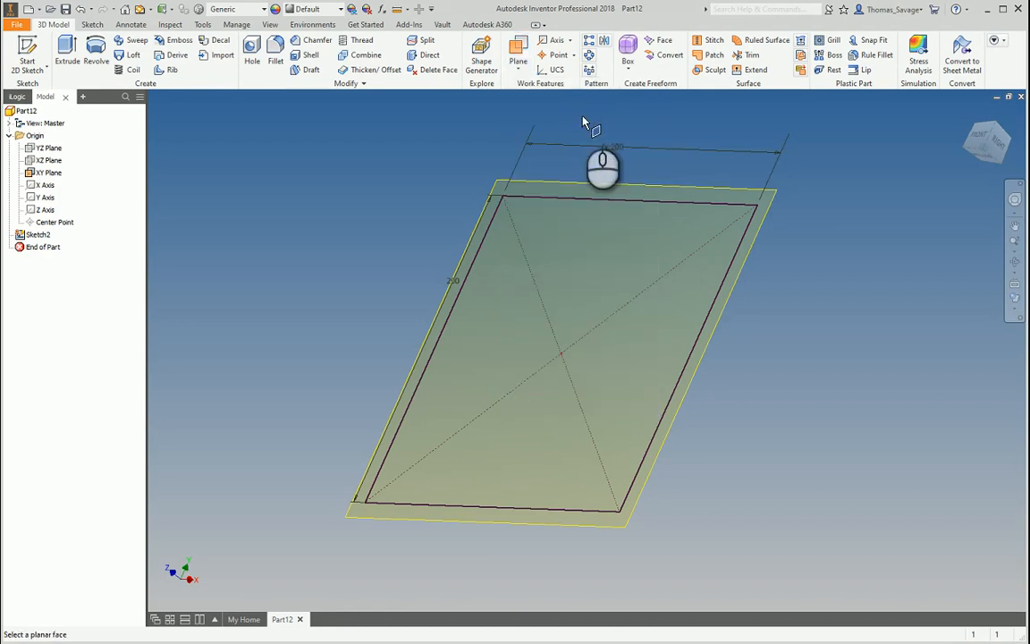
{"action": "left_click", "coordinate": [772, 204]}
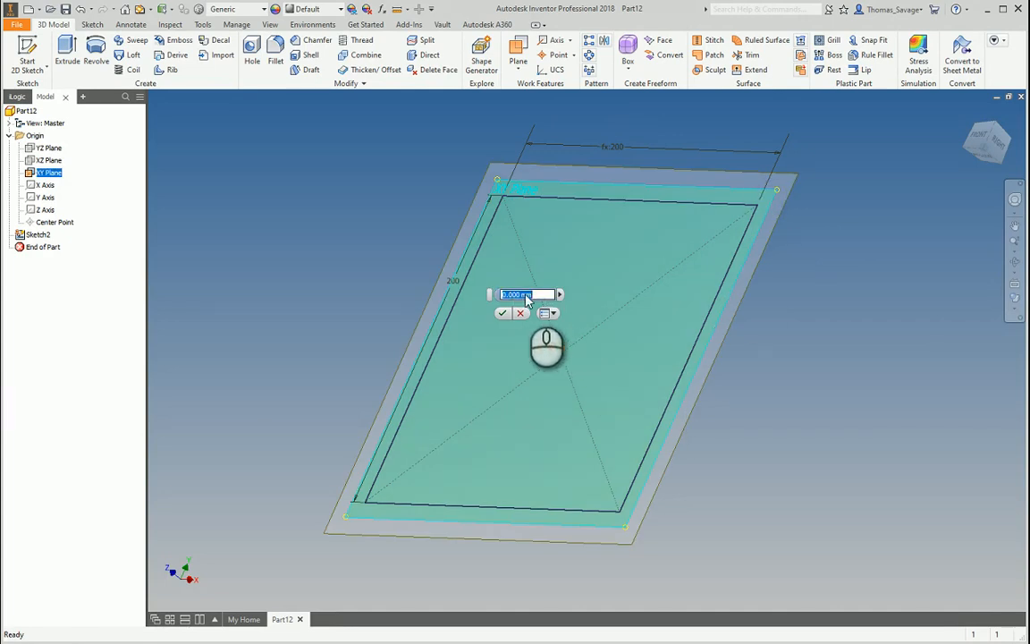
{"action": "type", "text": "0"}
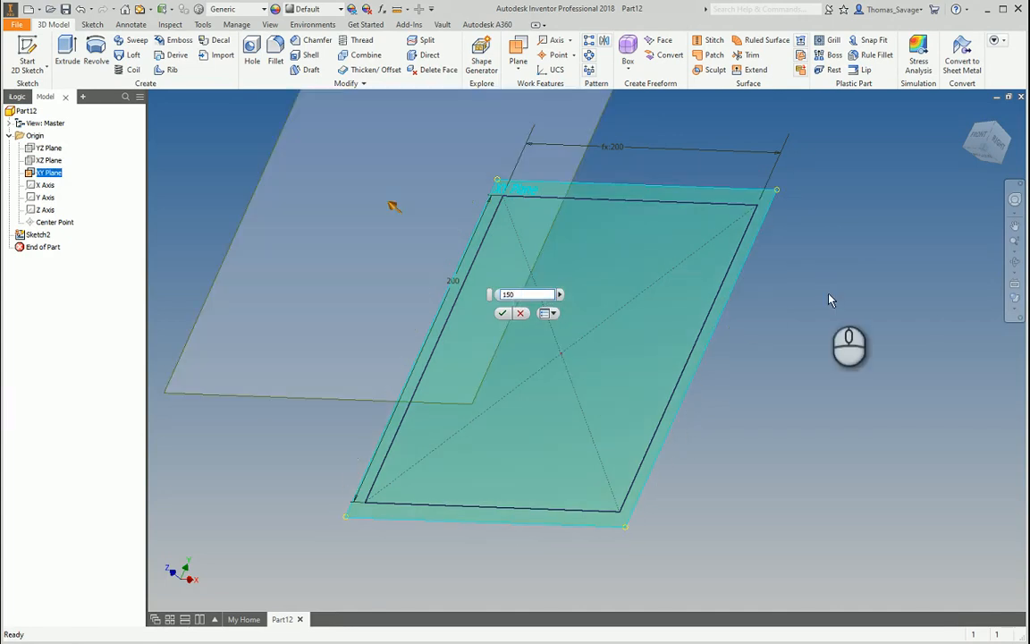
{"action": "key", "text": "Return"}
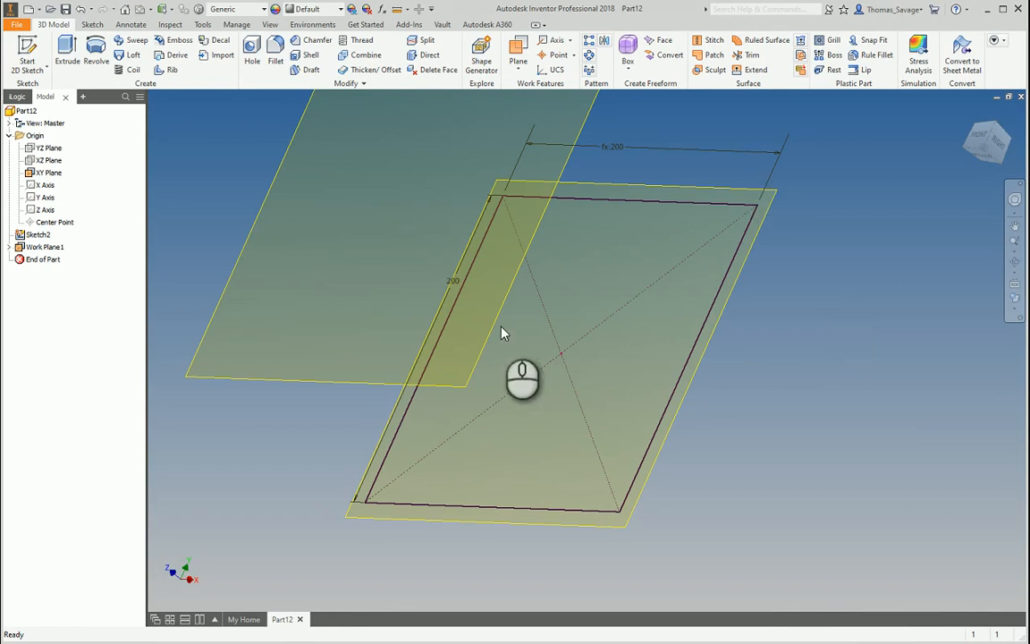
Sketch a 150 mm diameter circle centered on the origin on the offset work plane, and finish the sketch
{"action": "mouse_move", "coordinate": [741, 430]}
{"action": "middle_mouse_down", "text": "shift"}
{"action": "mouse_move", "coordinate": [725, 398]}
{"action": "mouse_move", "coordinate": [467, 324]}
{"action": "mouse_move", "coordinate": [414, 329]}
{"action": "mouse_move", "coordinate": [438, 299]}
{"action": "middle_mouse_up", "text": "shift"}
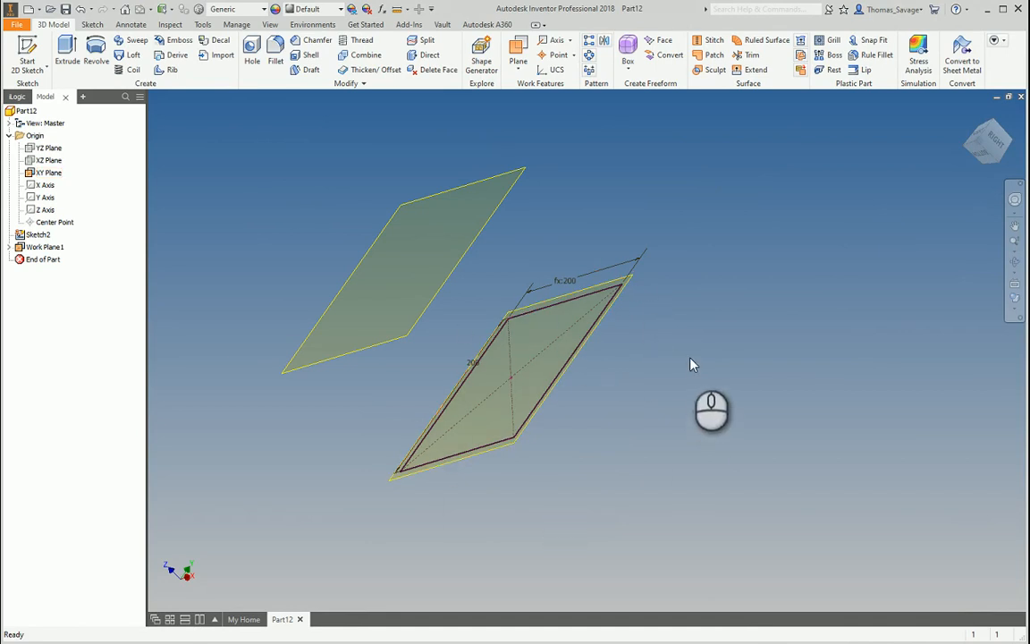
{"action": "middle_click_drag", "start_coordinate": [629, 370], "coordinate": [628, 368], "text": "shift"}
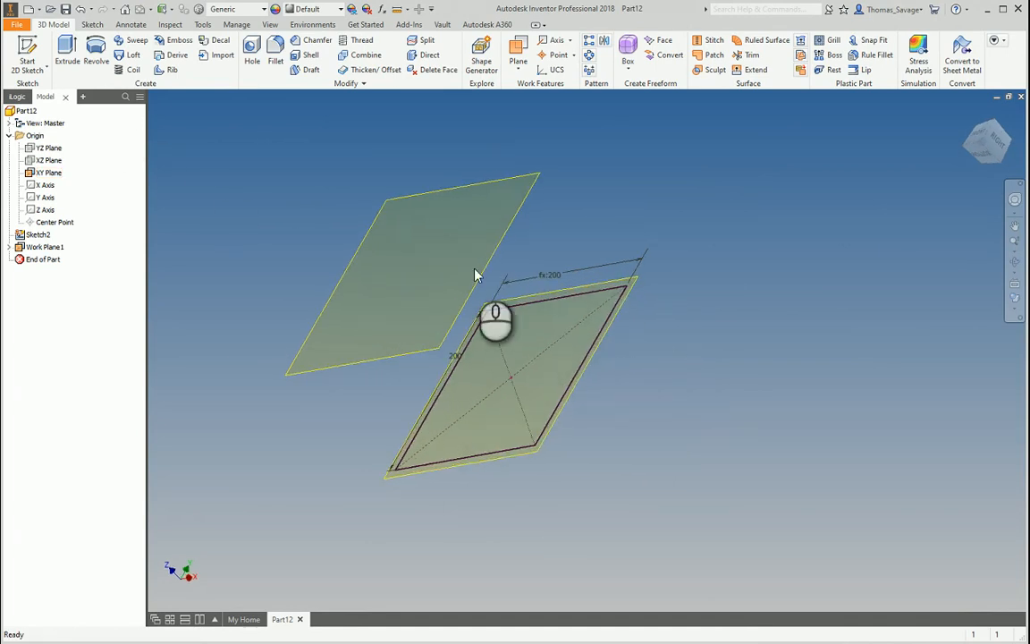
{"action": "left_click", "coordinate": [29, 55]}
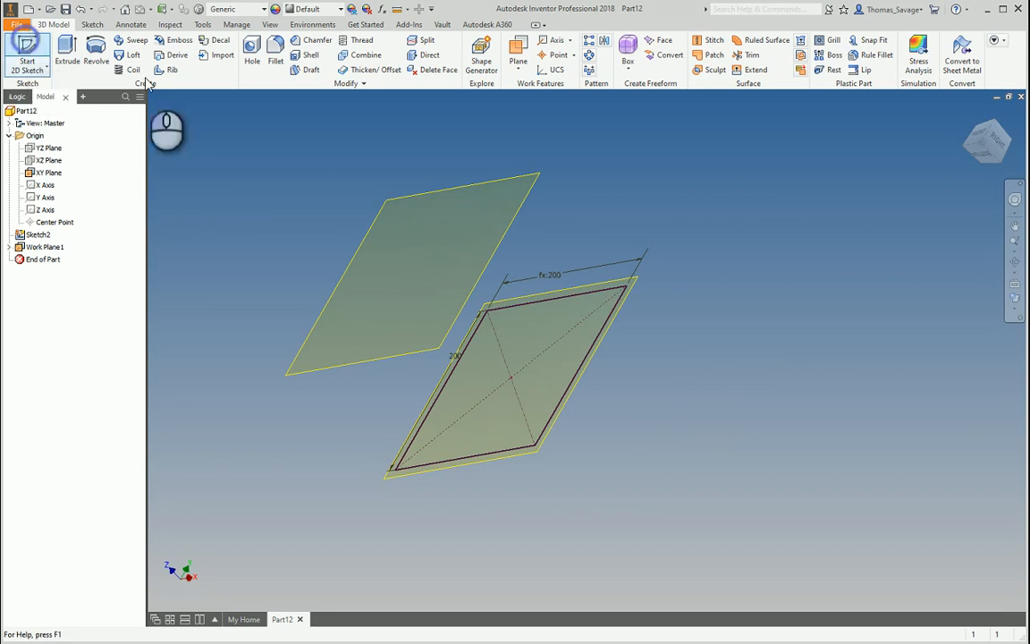
{"action": "left_click", "coordinate": [468, 191]}
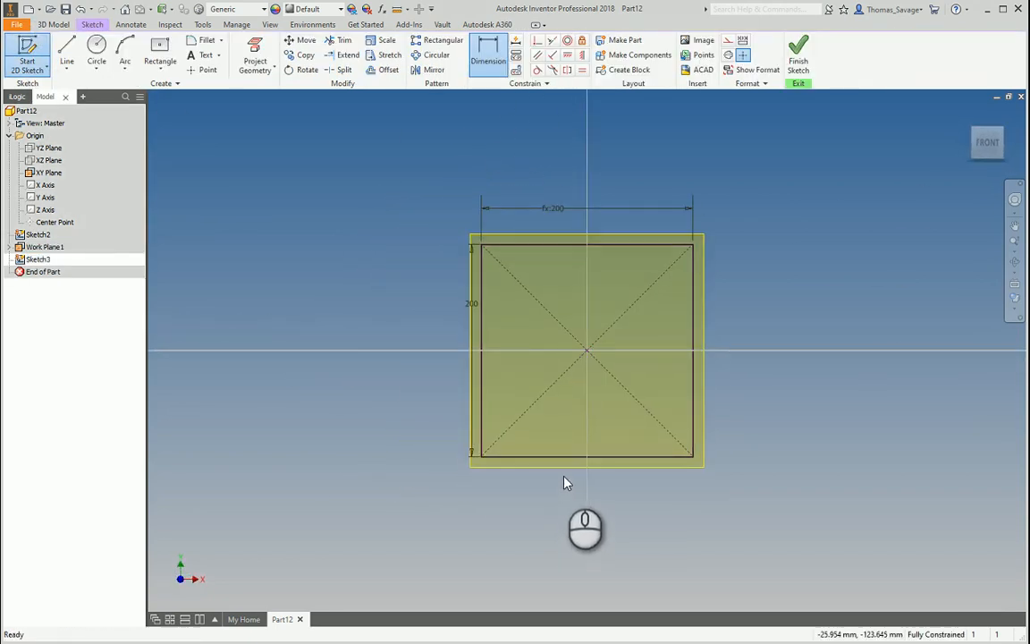
{"action": "left_click", "coordinate": [97, 49]}
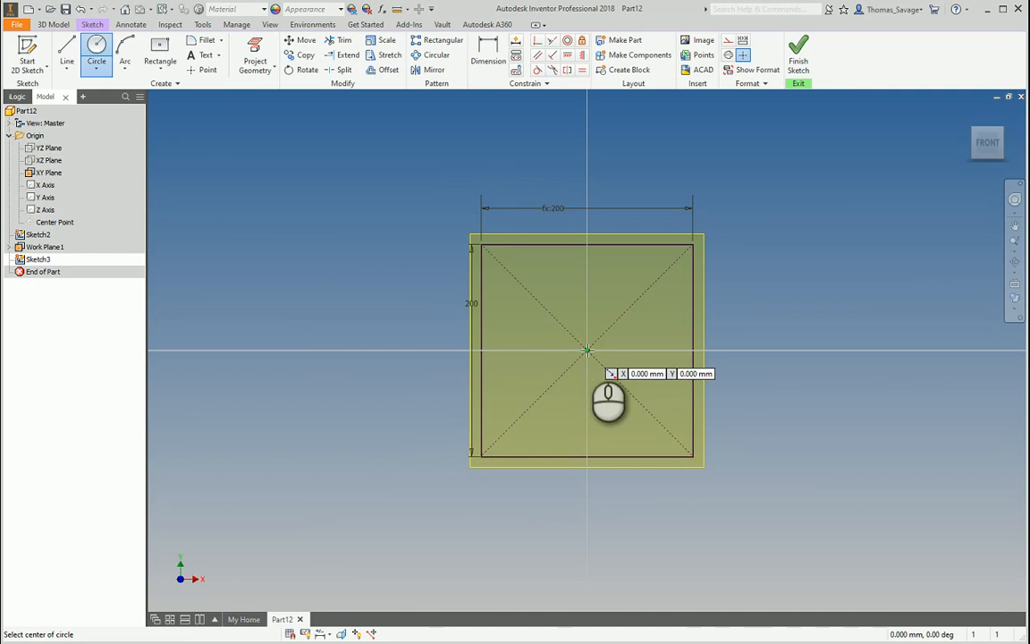
{"action": "left_click", "coordinate": [587, 349]}
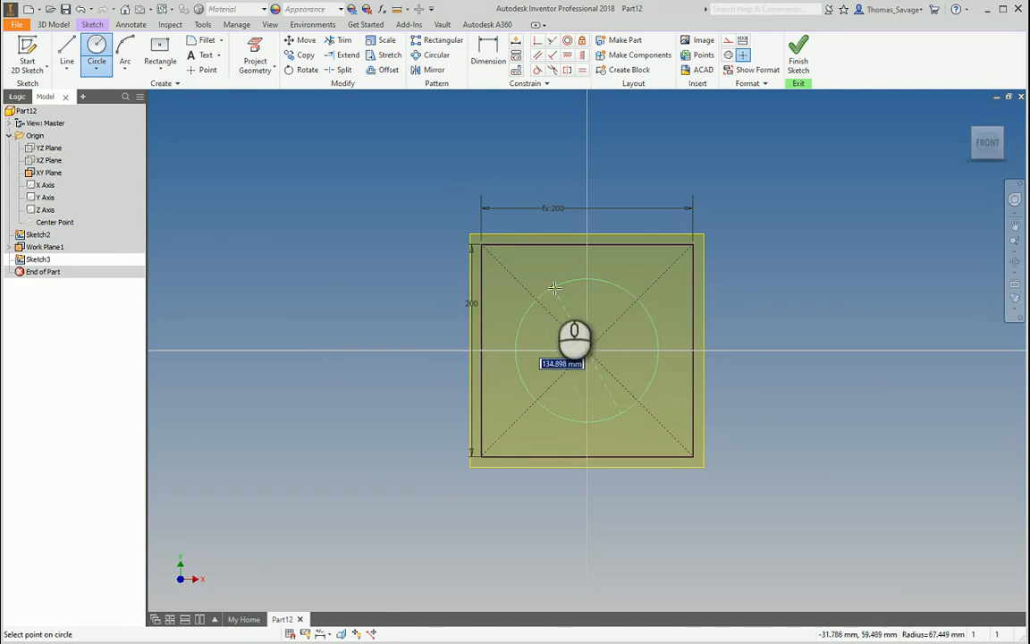
{"action": "type", "text": "150"}
{"action": "key", "text": "Return"}
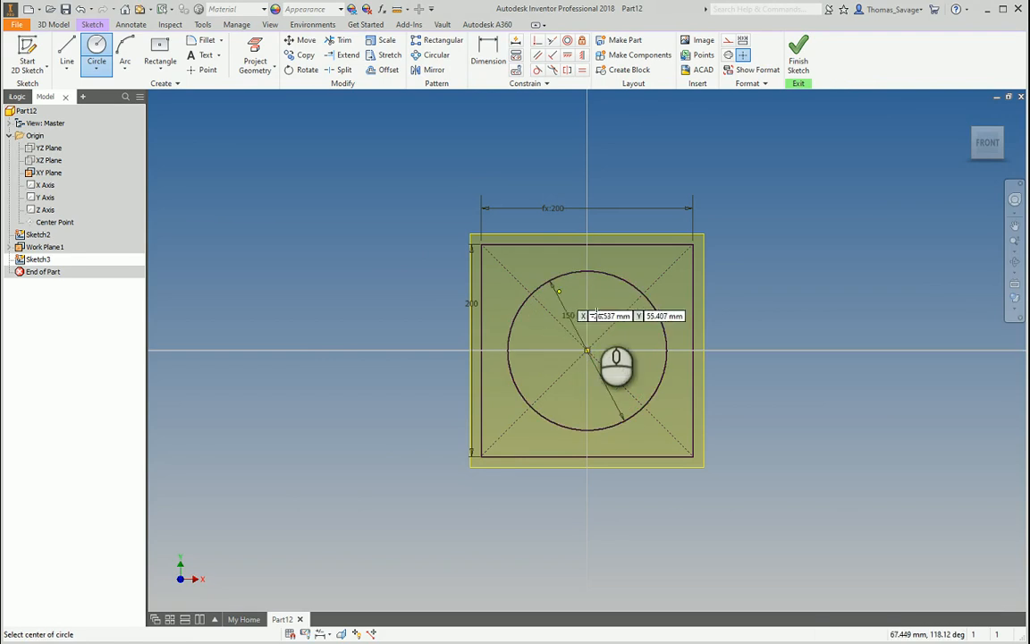
{"action": "key", "text": "Escape"}
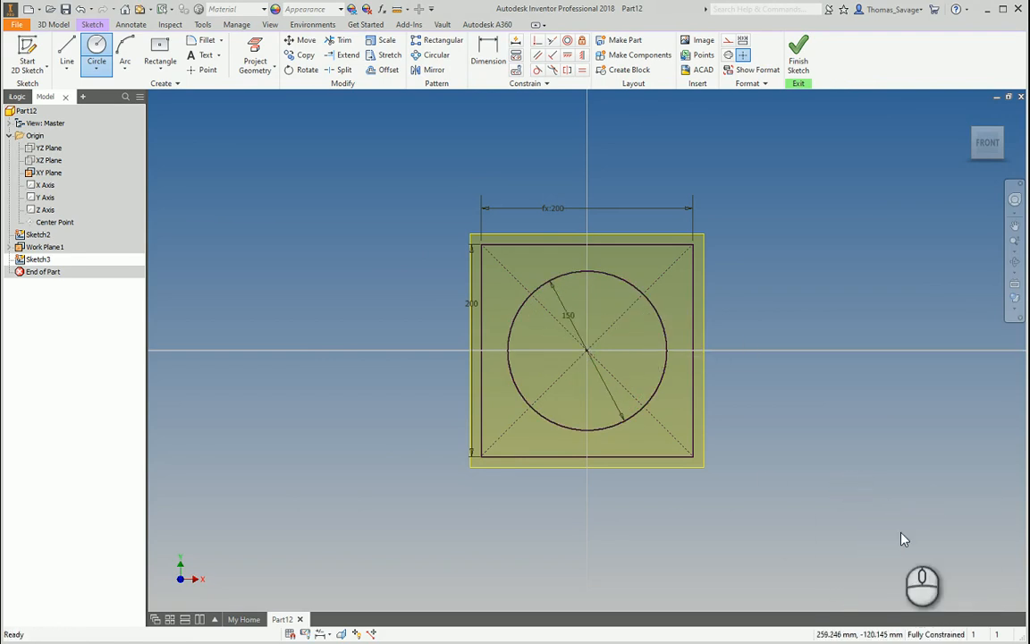
{"action": "mouse_move", "coordinate": [867, 420]}
{"action": "middle_mouse_down", "text": "shift"}
{"action": "mouse_move", "coordinate": [823, 346]}
{"action": "mouse_move", "coordinate": [768, 340]}
{"action": "middle_mouse_up", "text": "shift"}
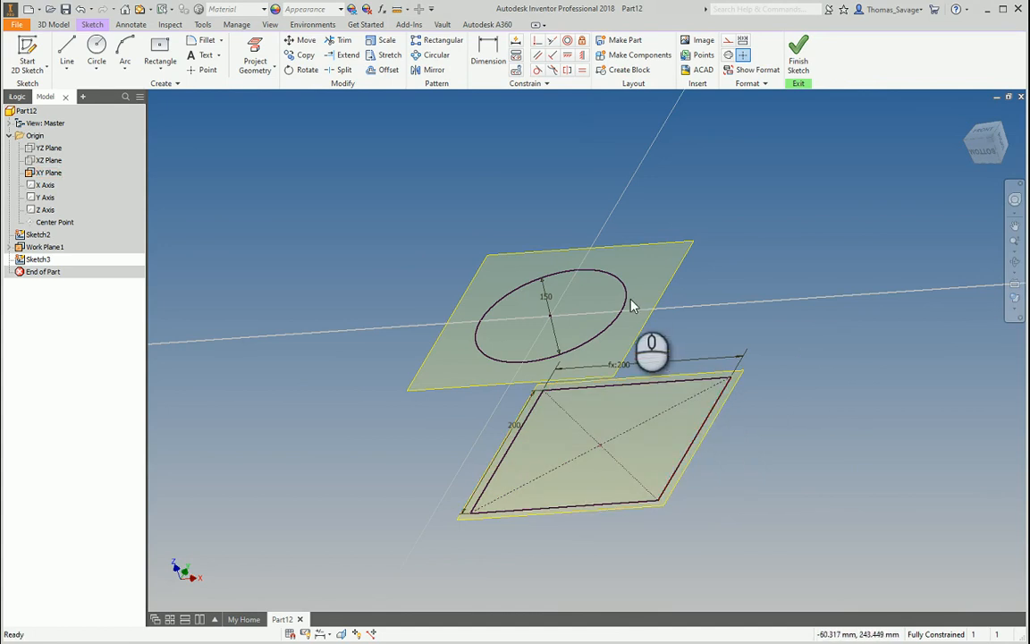
{"action": "left_click", "coordinate": [803, 62]}
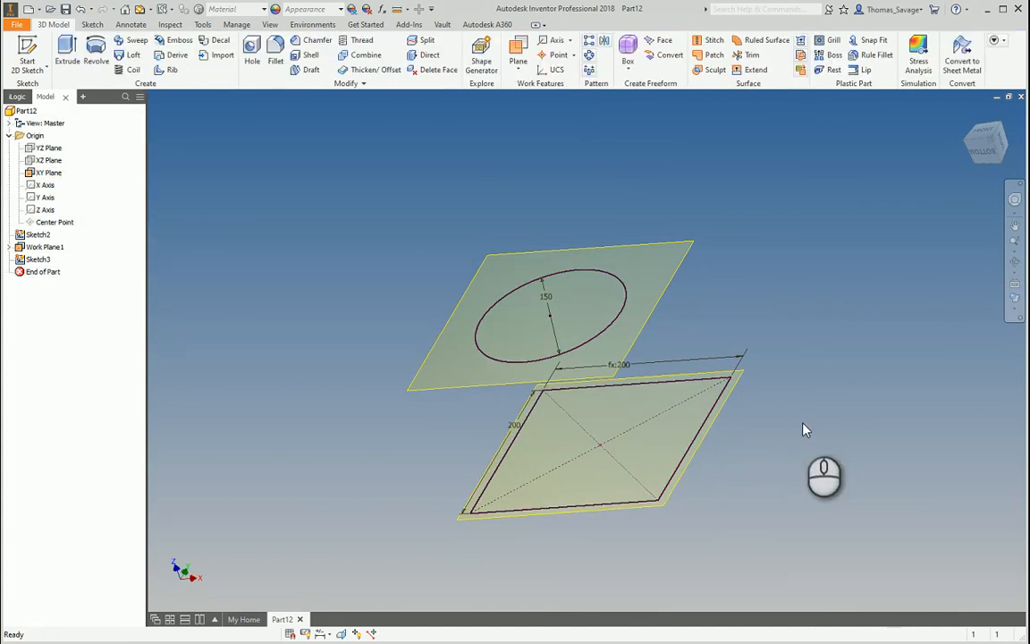
Loft a solid from the 200 mm square section to the 150 mm circle section
{"action": "left_click", "coordinate": [131, 56]}
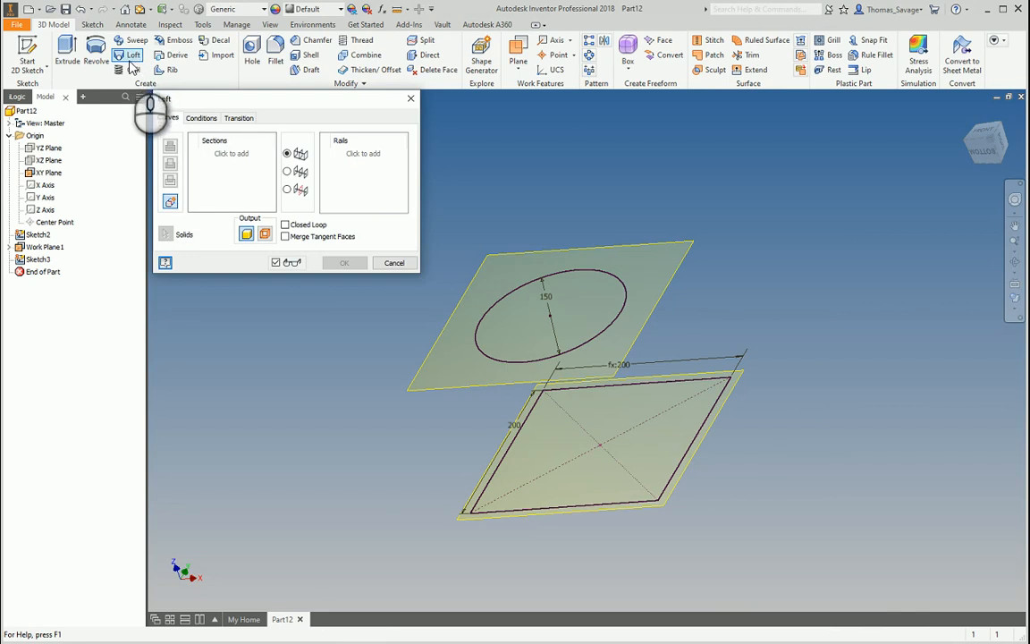
{"action": "left_click", "coordinate": [720, 394]}
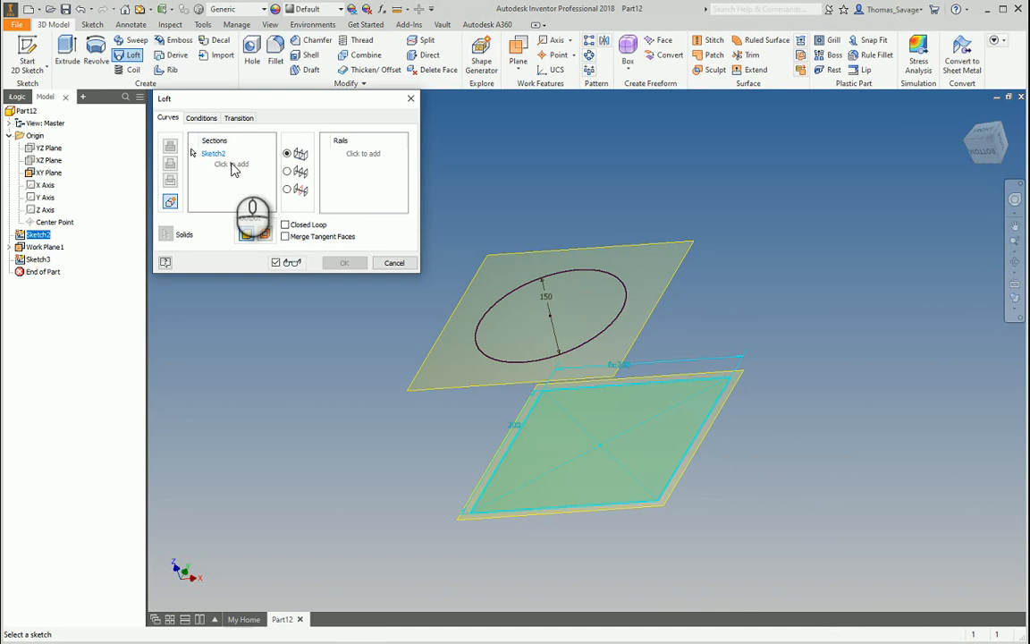
{"action": "left_click", "coordinate": [615, 275]}
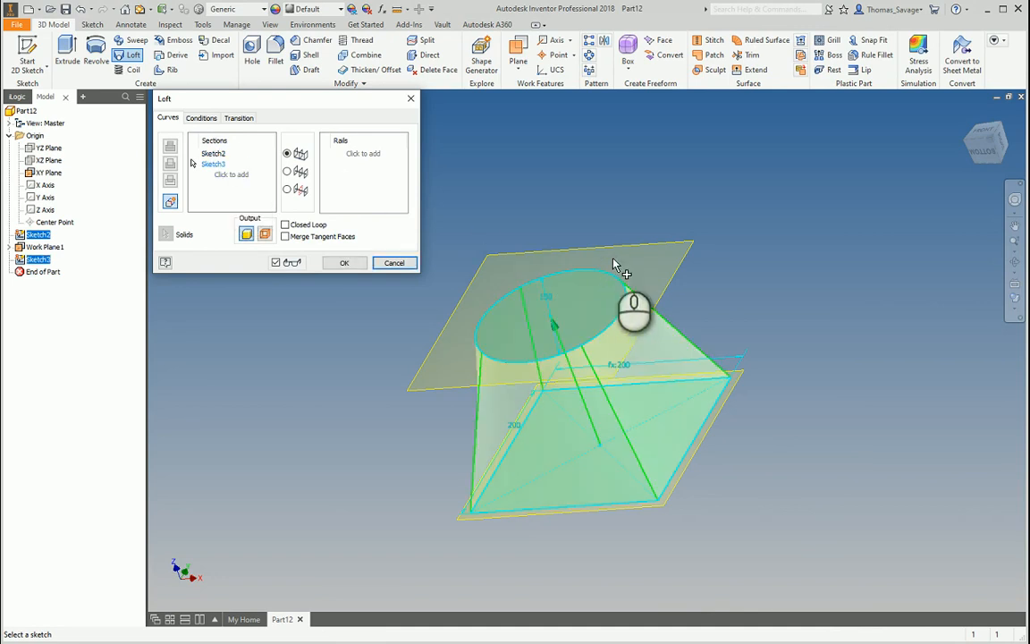
{"action": "left_click", "coordinate": [342, 262]}
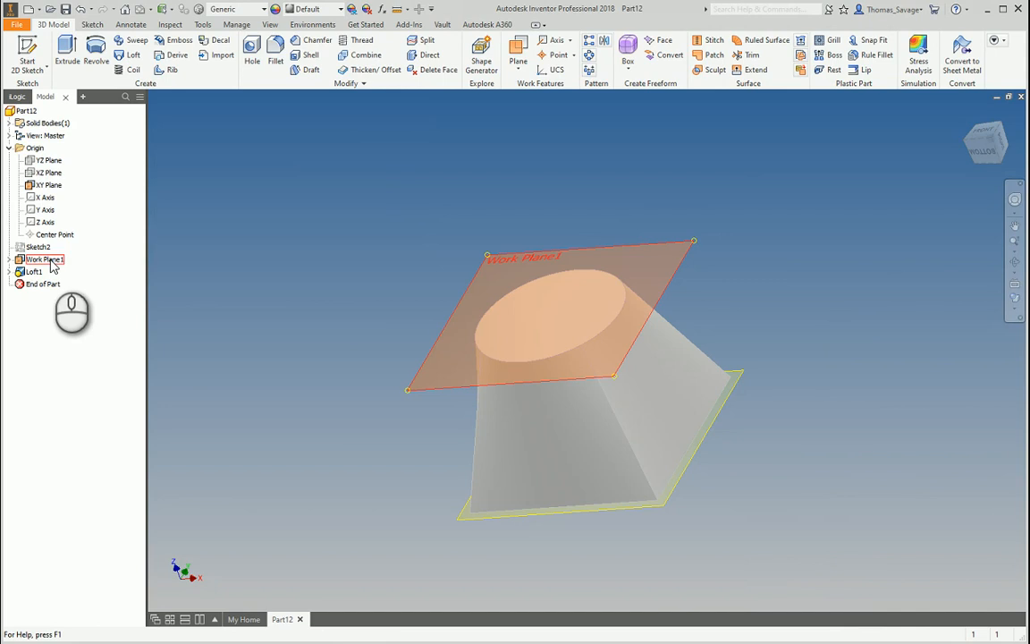
Hide the offset work plane and the origin XY plane
{"action": "right_click", "coordinate": [52, 266]}
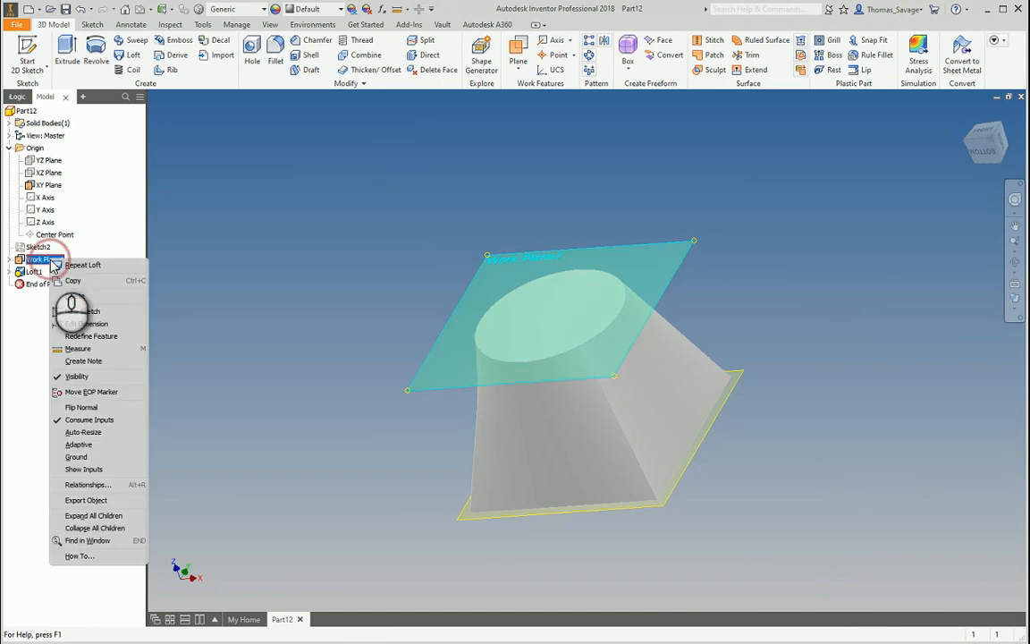
{"action": "left_click", "coordinate": [114, 376]}
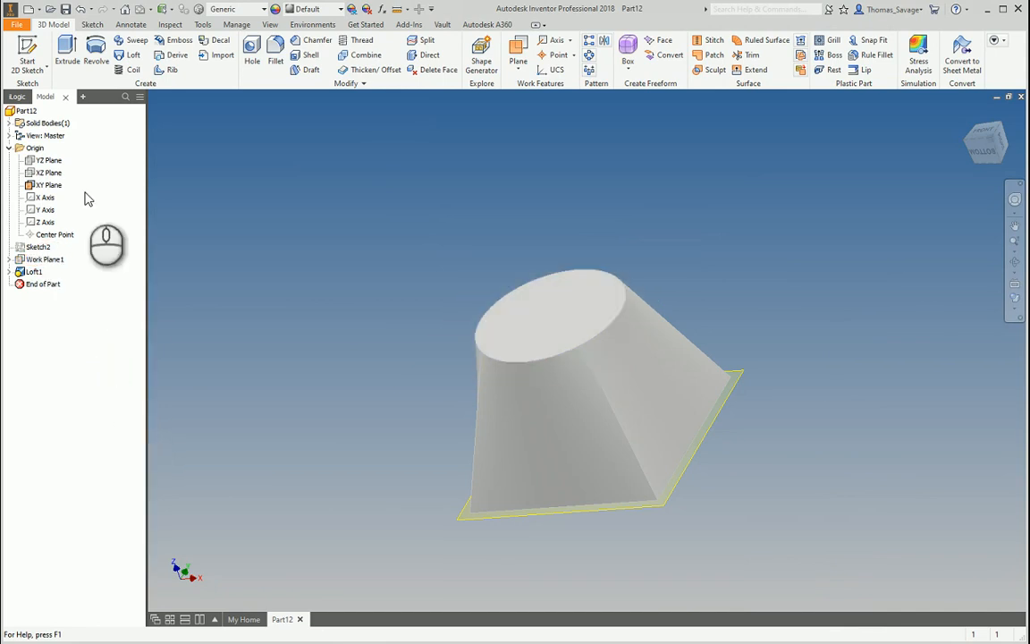
{"action": "right_click", "coordinate": [52, 185]}
{"action": "left_click", "coordinate": [118, 262]}
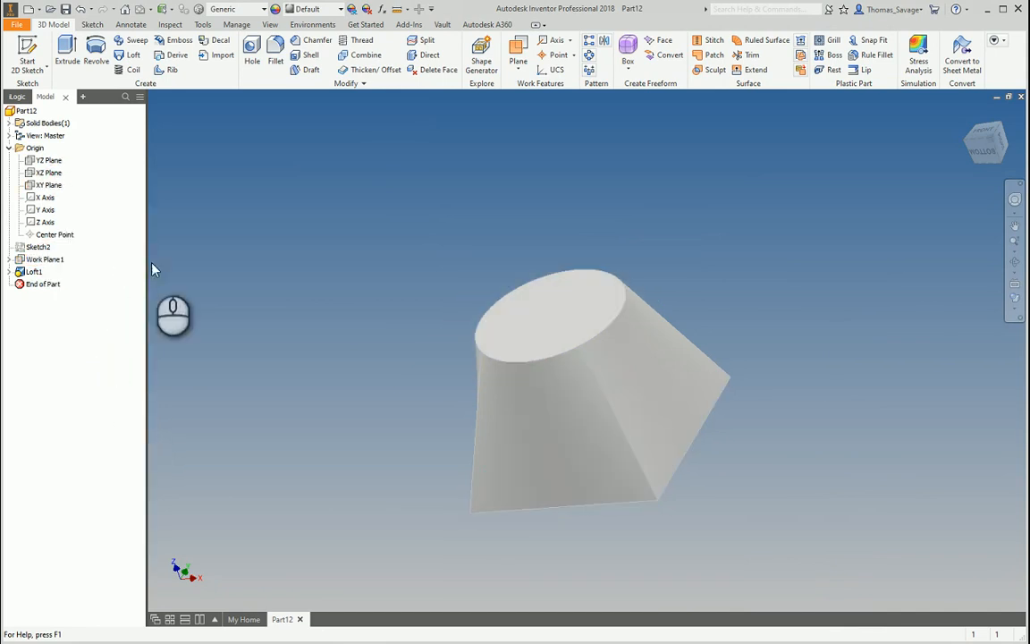
Set the visual style to Technical Illustration and examine the lofted solid from several angles
{"action": "left_click", "coordinate": [1010, 301]}
{"action": "left_click", "coordinate": [927, 448]}
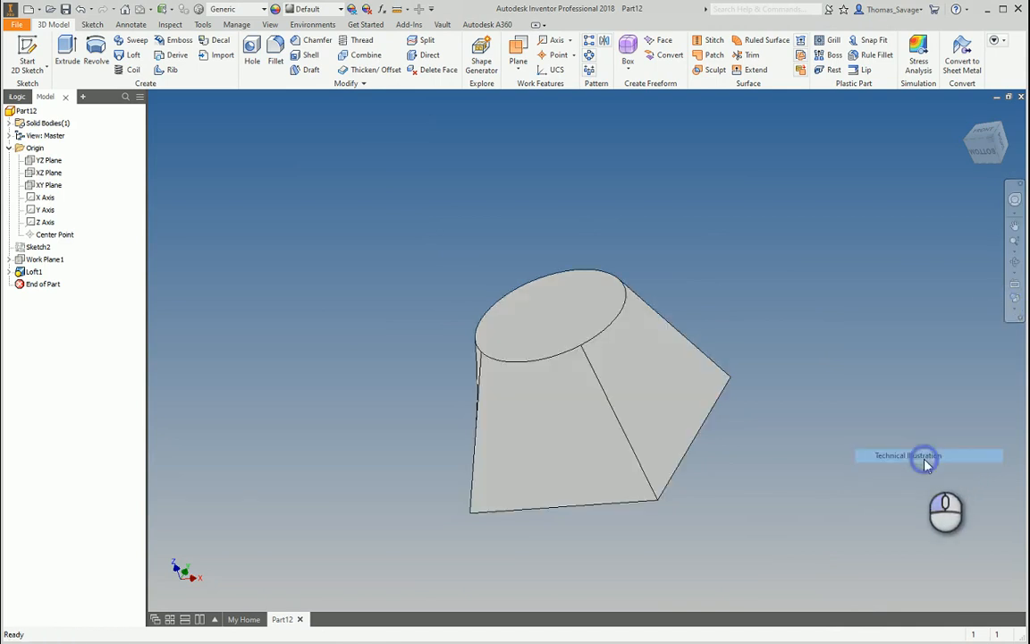
{"action": "mouse_move", "coordinate": [701, 403]}
{"action": "middle_mouse_down", "text": "shift"}
{"action": "mouse_move", "coordinate": [664, 290]}
{"action": "mouse_move", "coordinate": [662, 398]}
{"action": "mouse_move", "coordinate": [726, 382]}
{"action": "mouse_move", "coordinate": [711, 380]}
{"action": "middle_mouse_up", "text": "shift"}
{"action": "middle_click_drag", "start_coordinate": [532, 286], "coordinate": [756, 392], "text": "shift"}
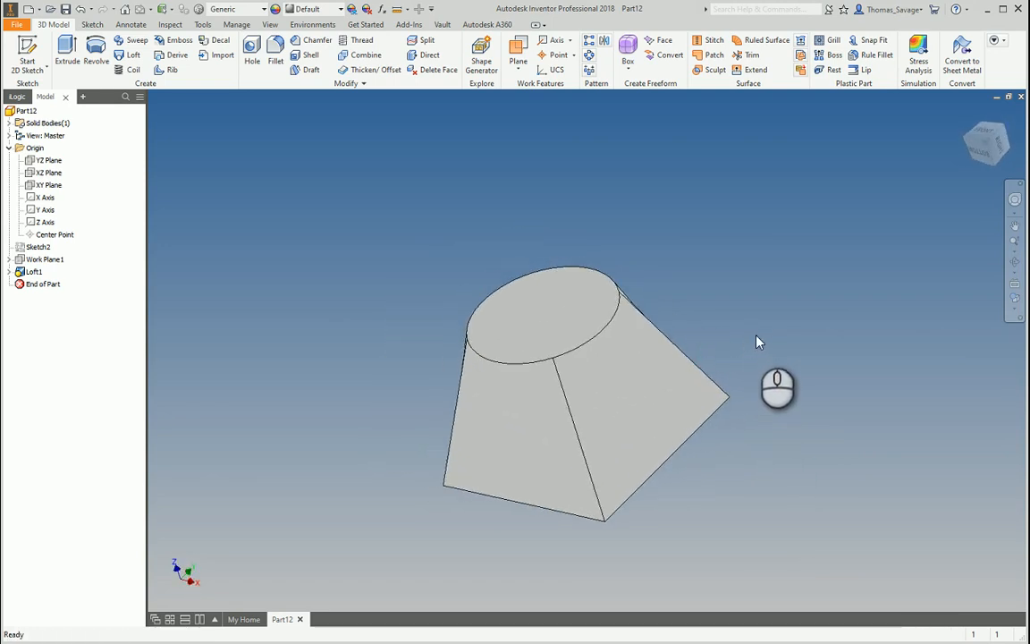
{"action": "middle_click_drag", "start_coordinate": [760, 354], "coordinate": [574, 394]}
{"action": "middle_click_drag", "start_coordinate": [706, 359], "coordinate": [709, 384]}
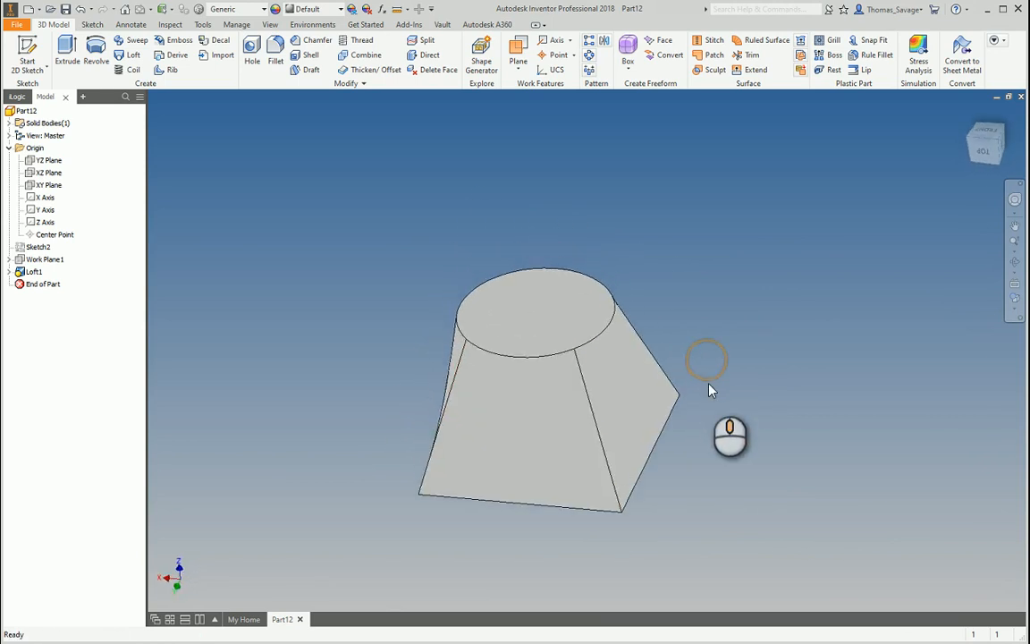